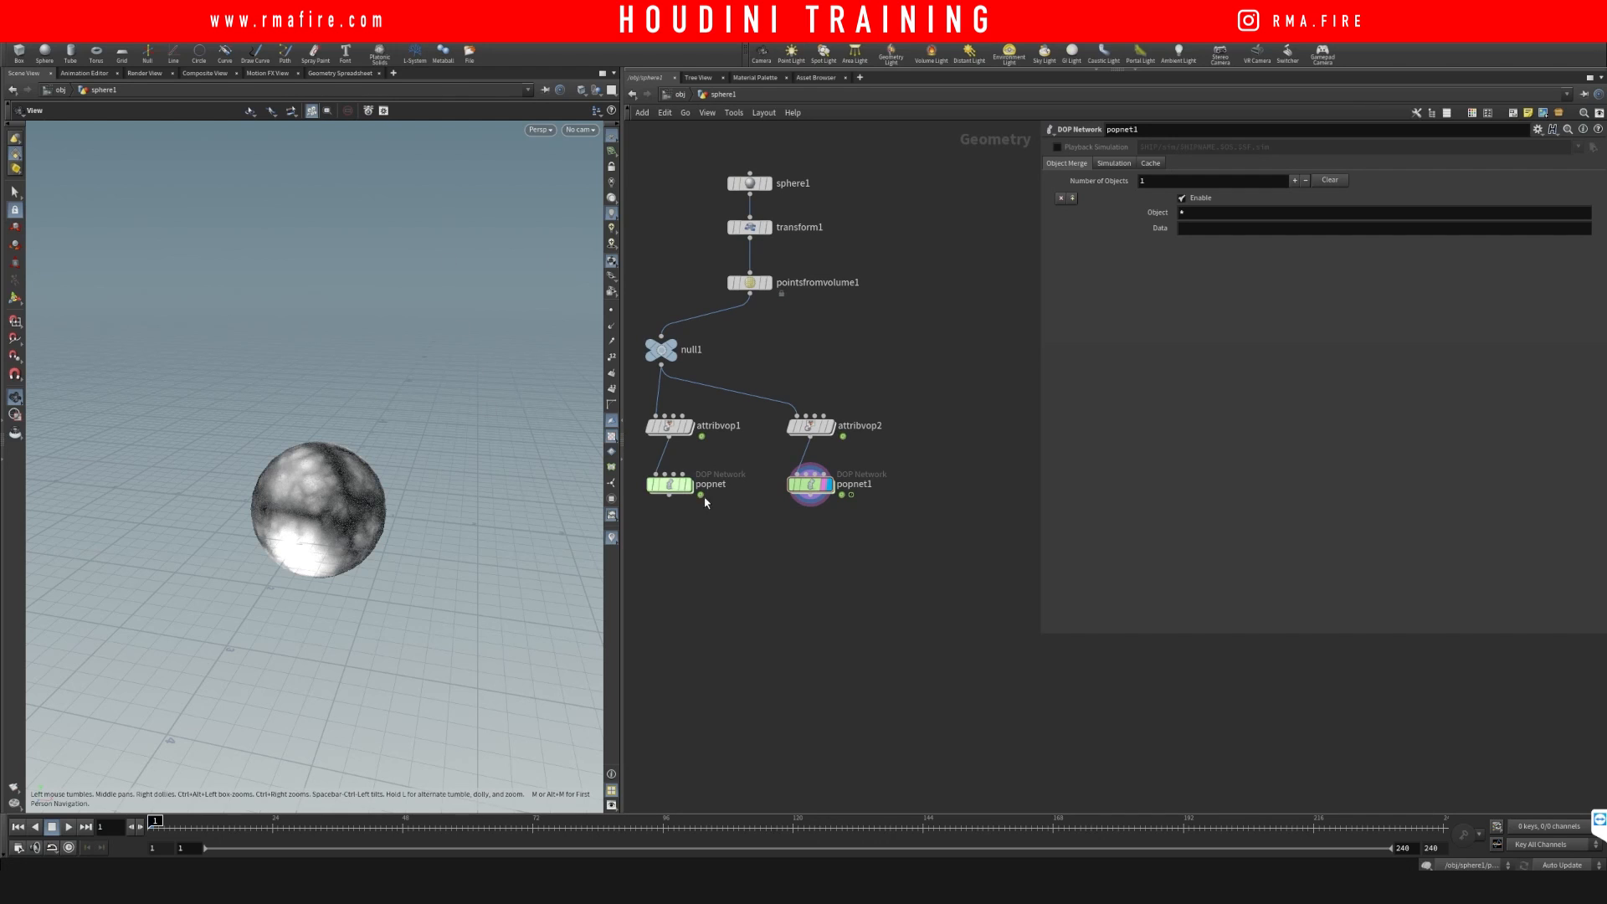
Save the scene as a new file named attributesfromnoise_controlledinpops_v1
middle_click_drag(864, 576, 844, 562)
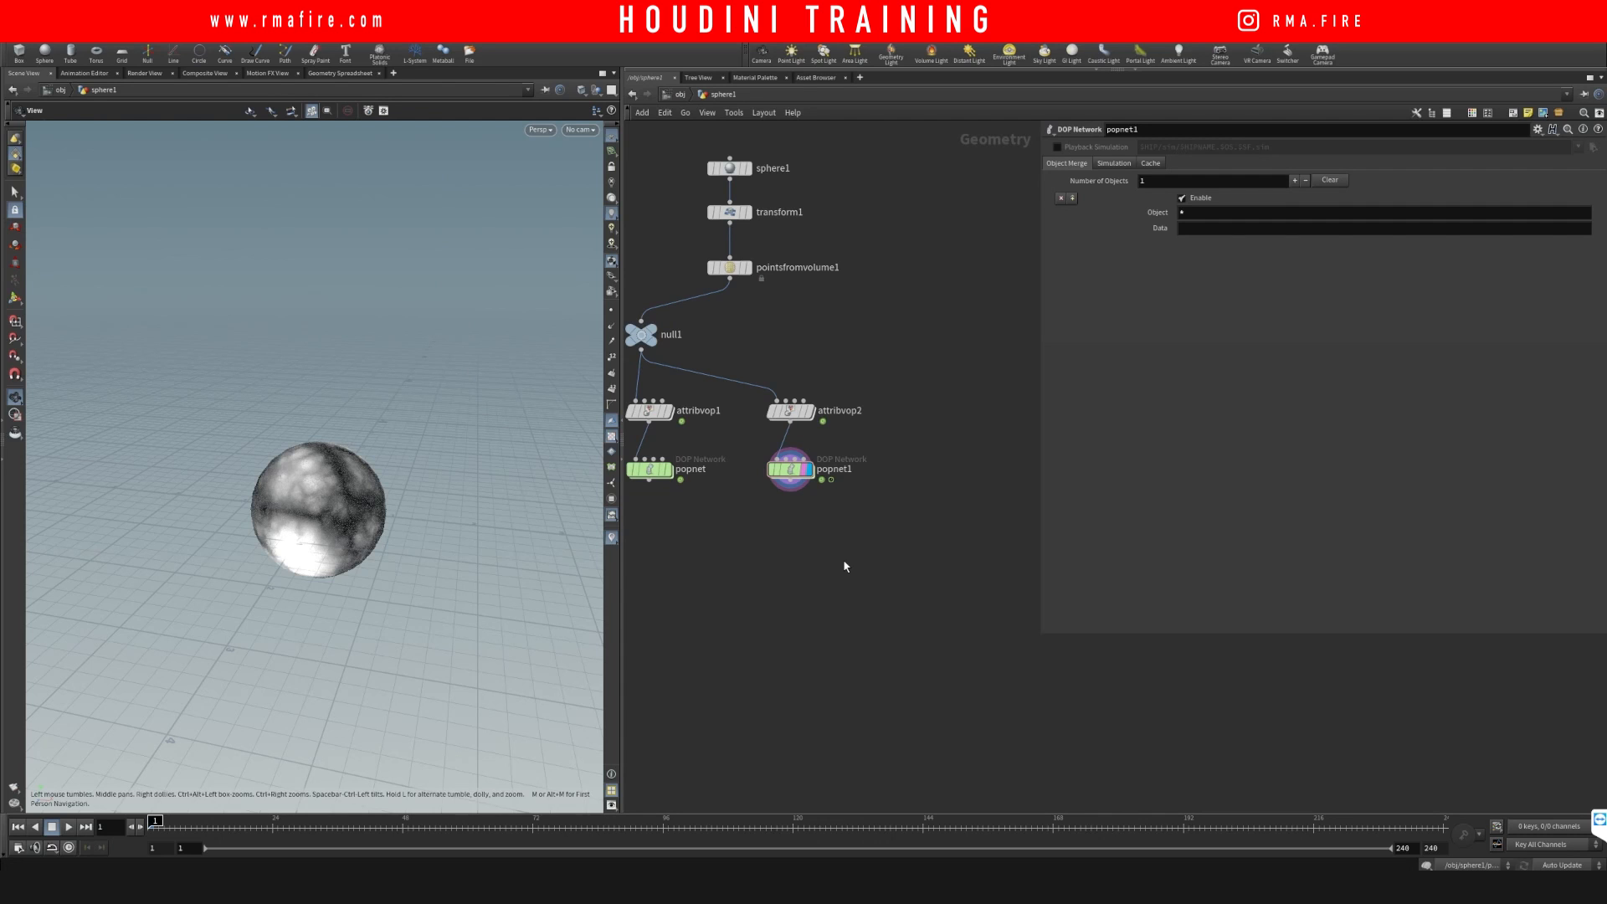
key("ctrl+shift+s")
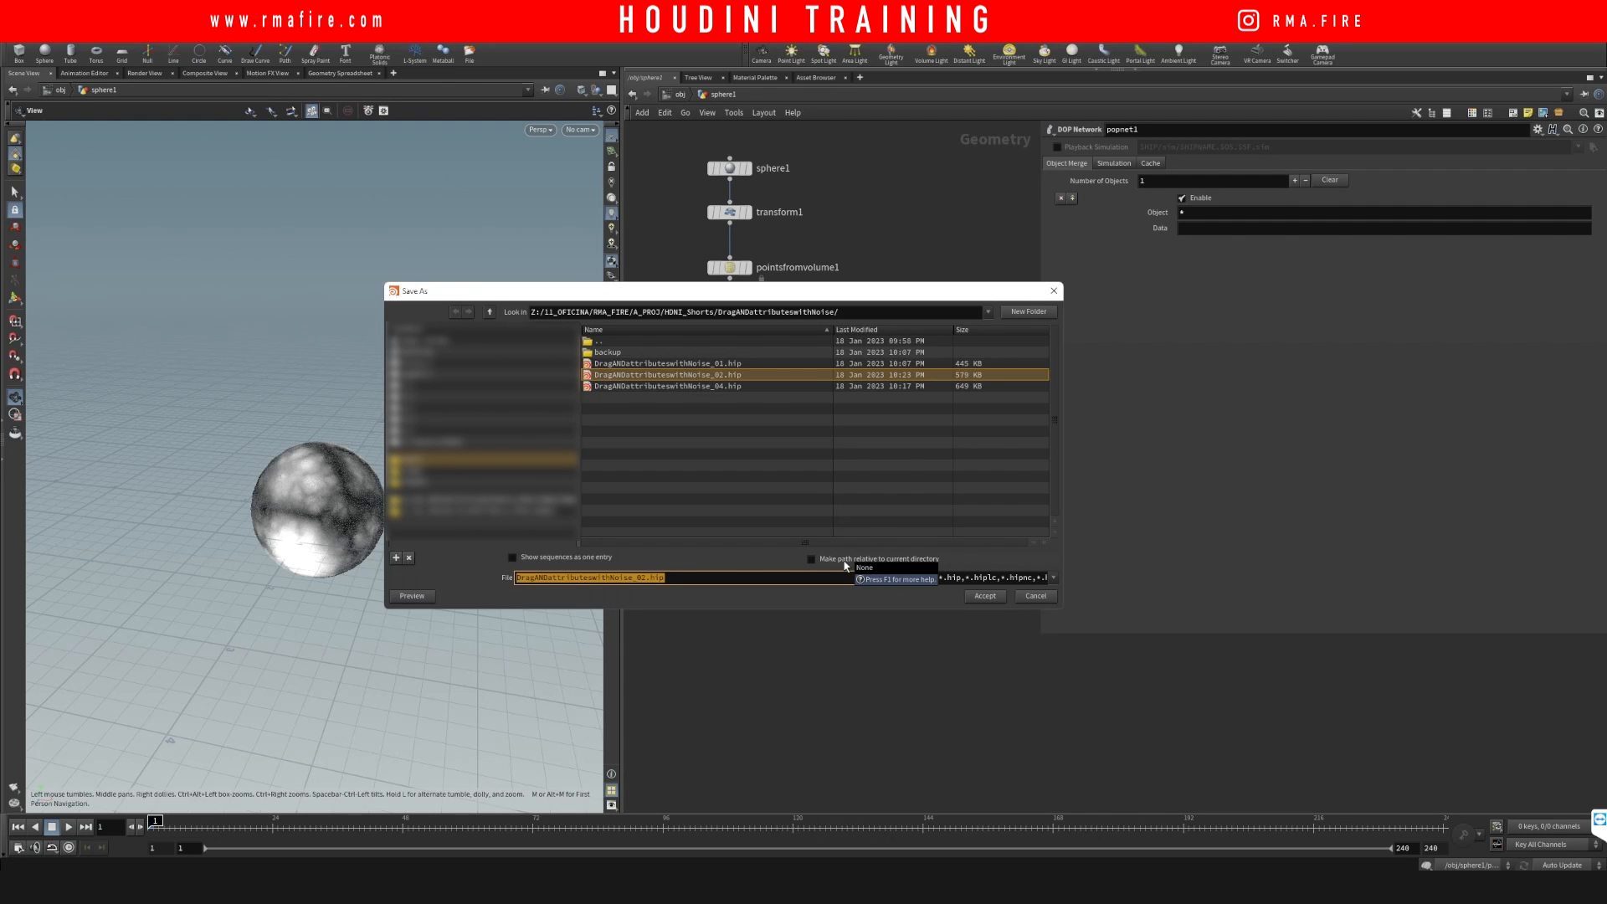
type("attributes")
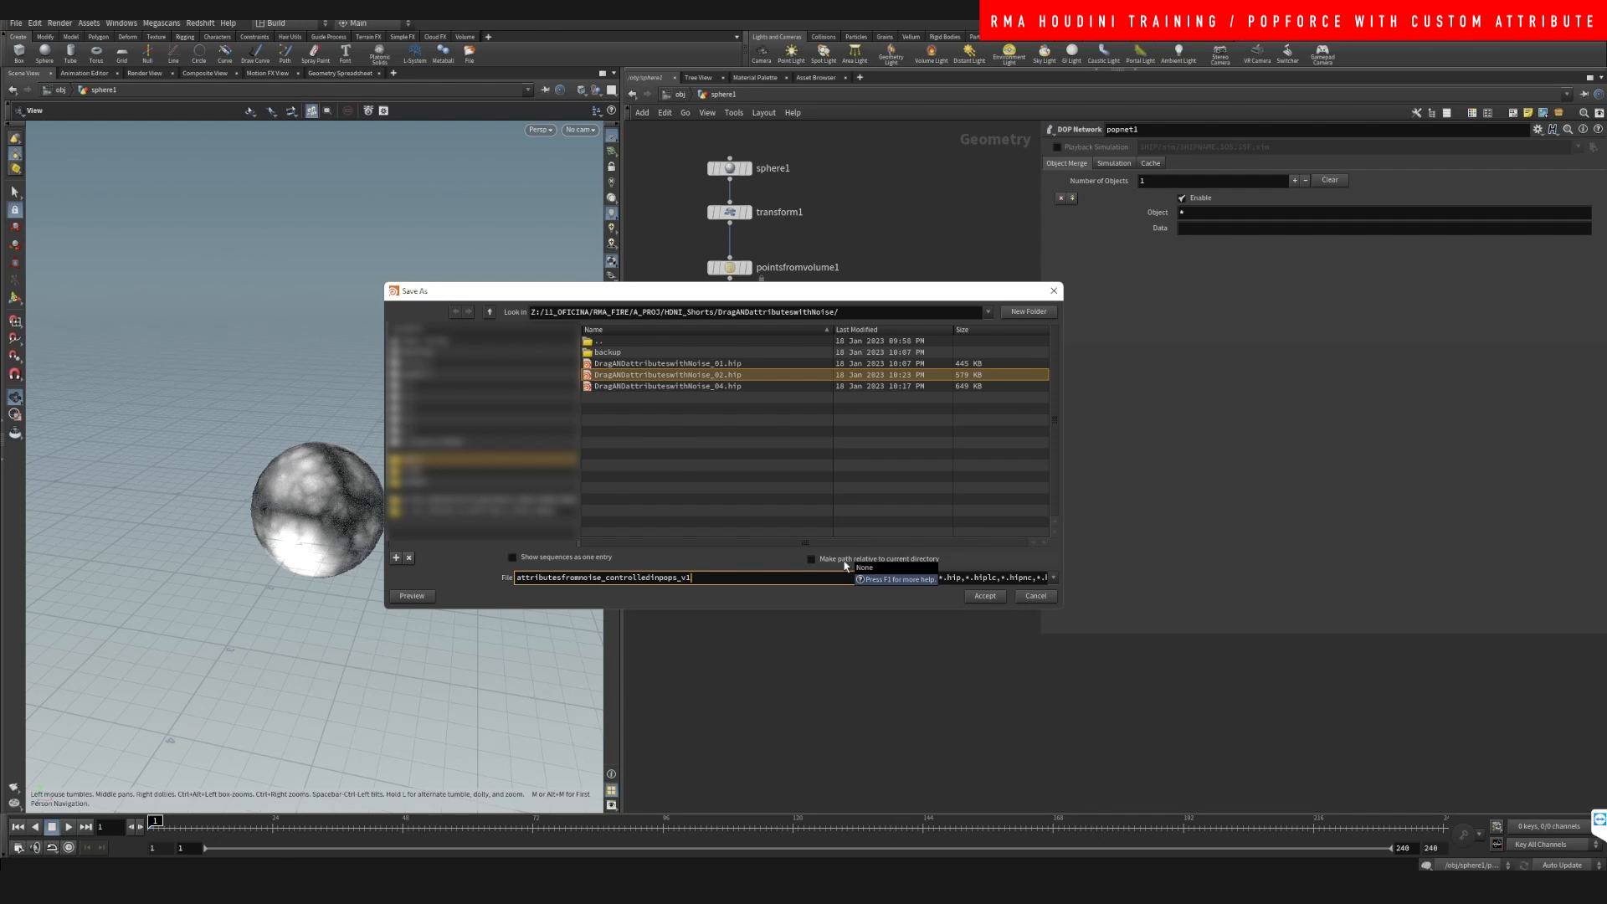
key("Return")
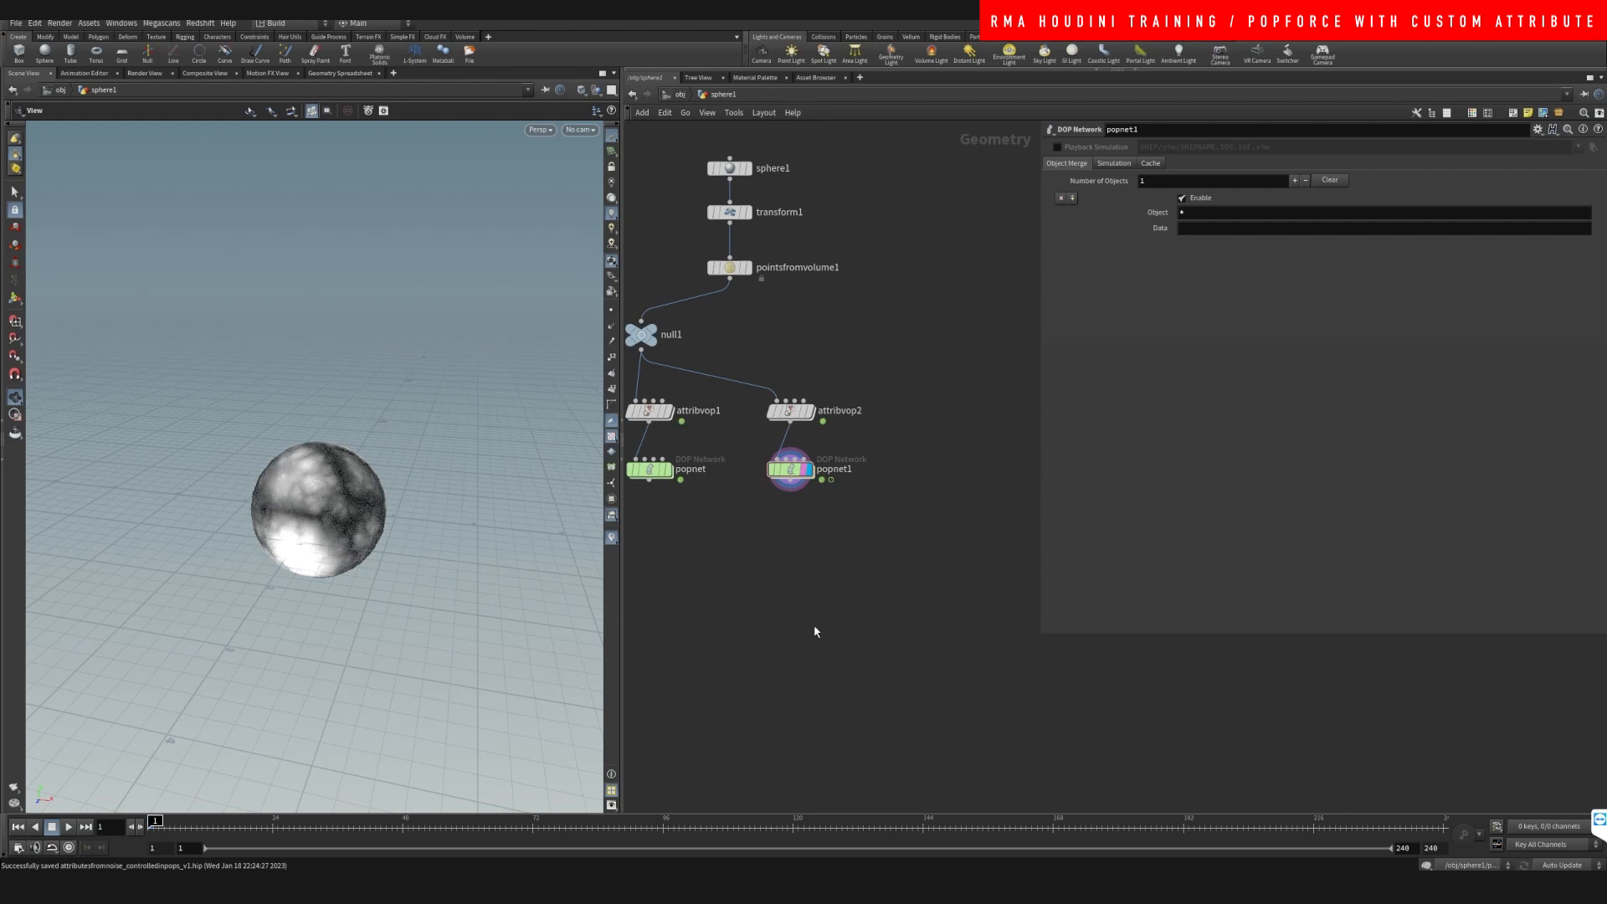
Examine the noise and bind node setup inside attribvop1, and return to the sphere1 network
left_click(791, 410)
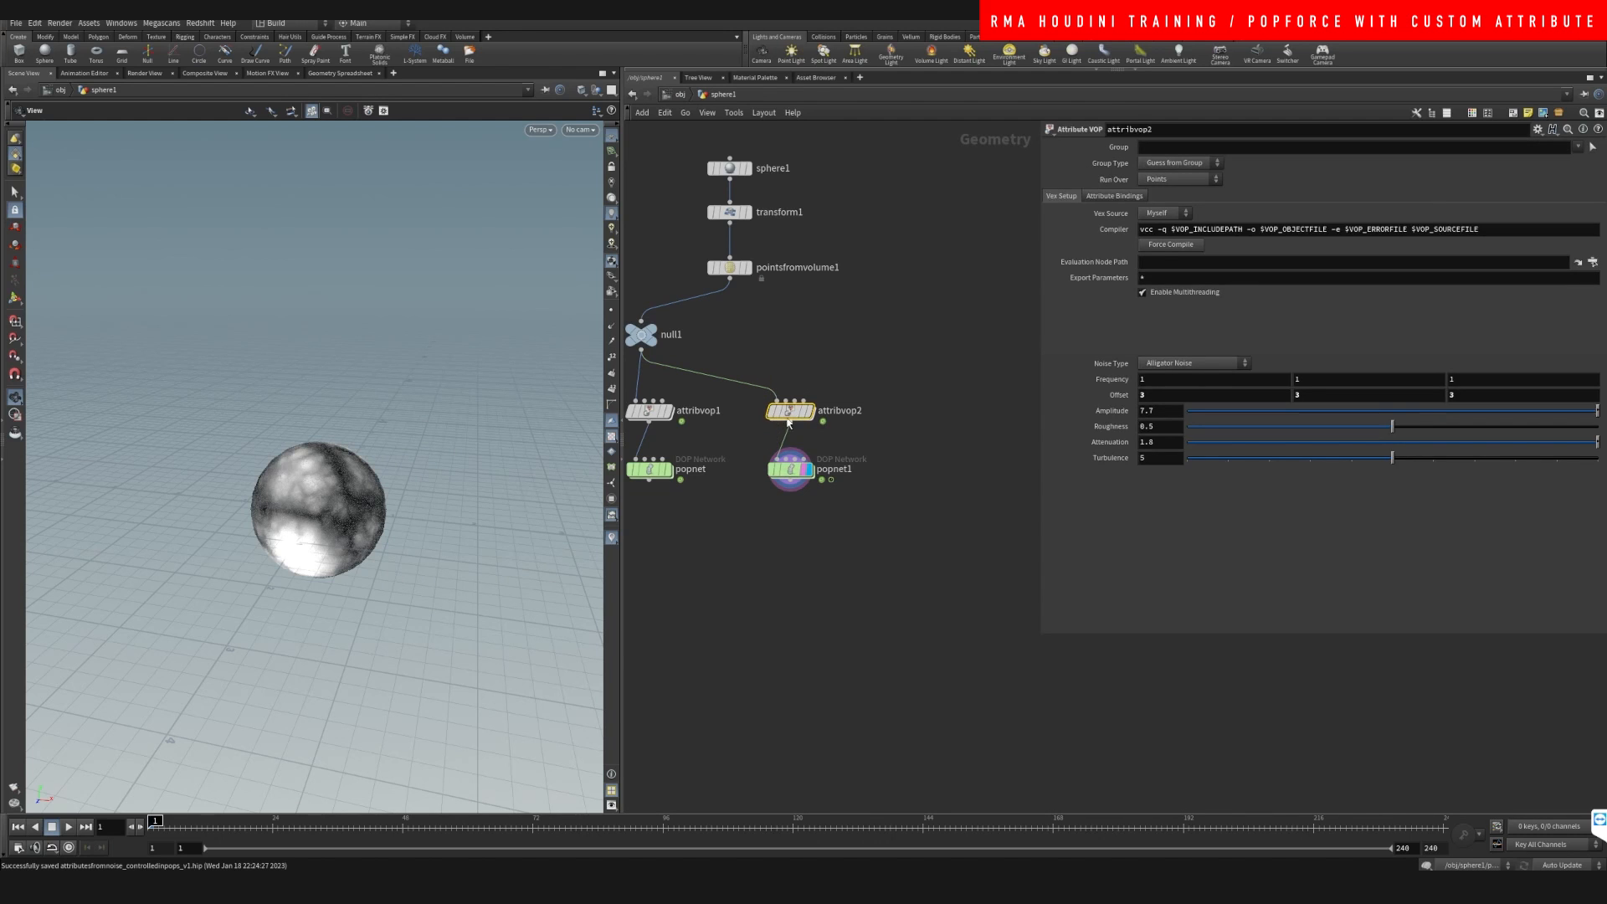
double_click(649, 410)
left_click(647, 414)
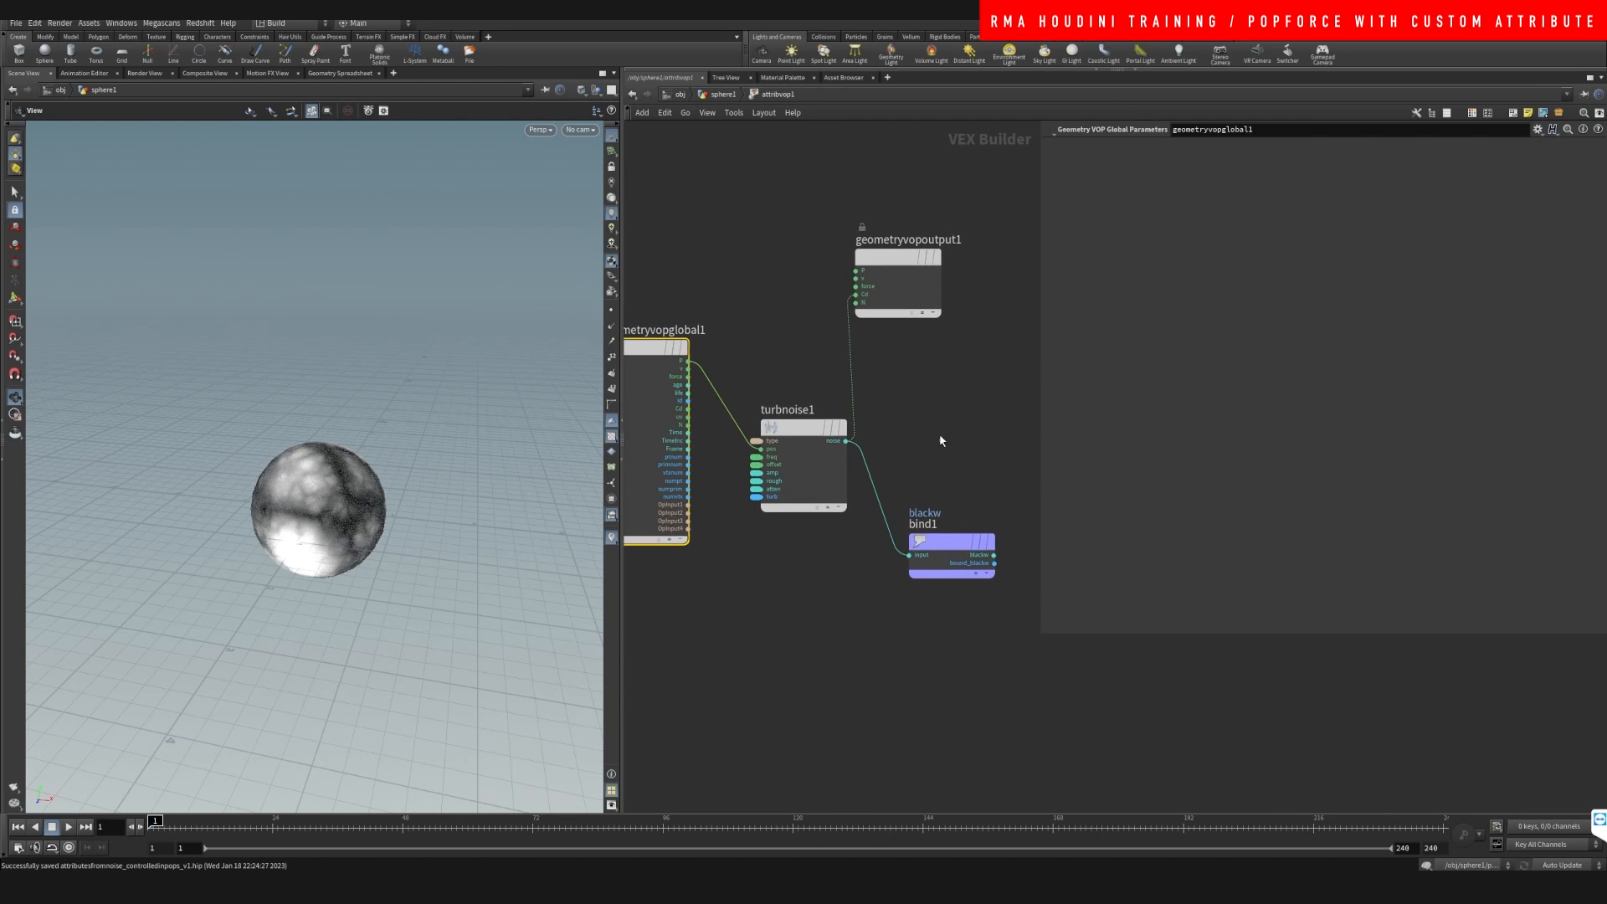
middle_click_drag(782, 328, 752, 330)
key("u")
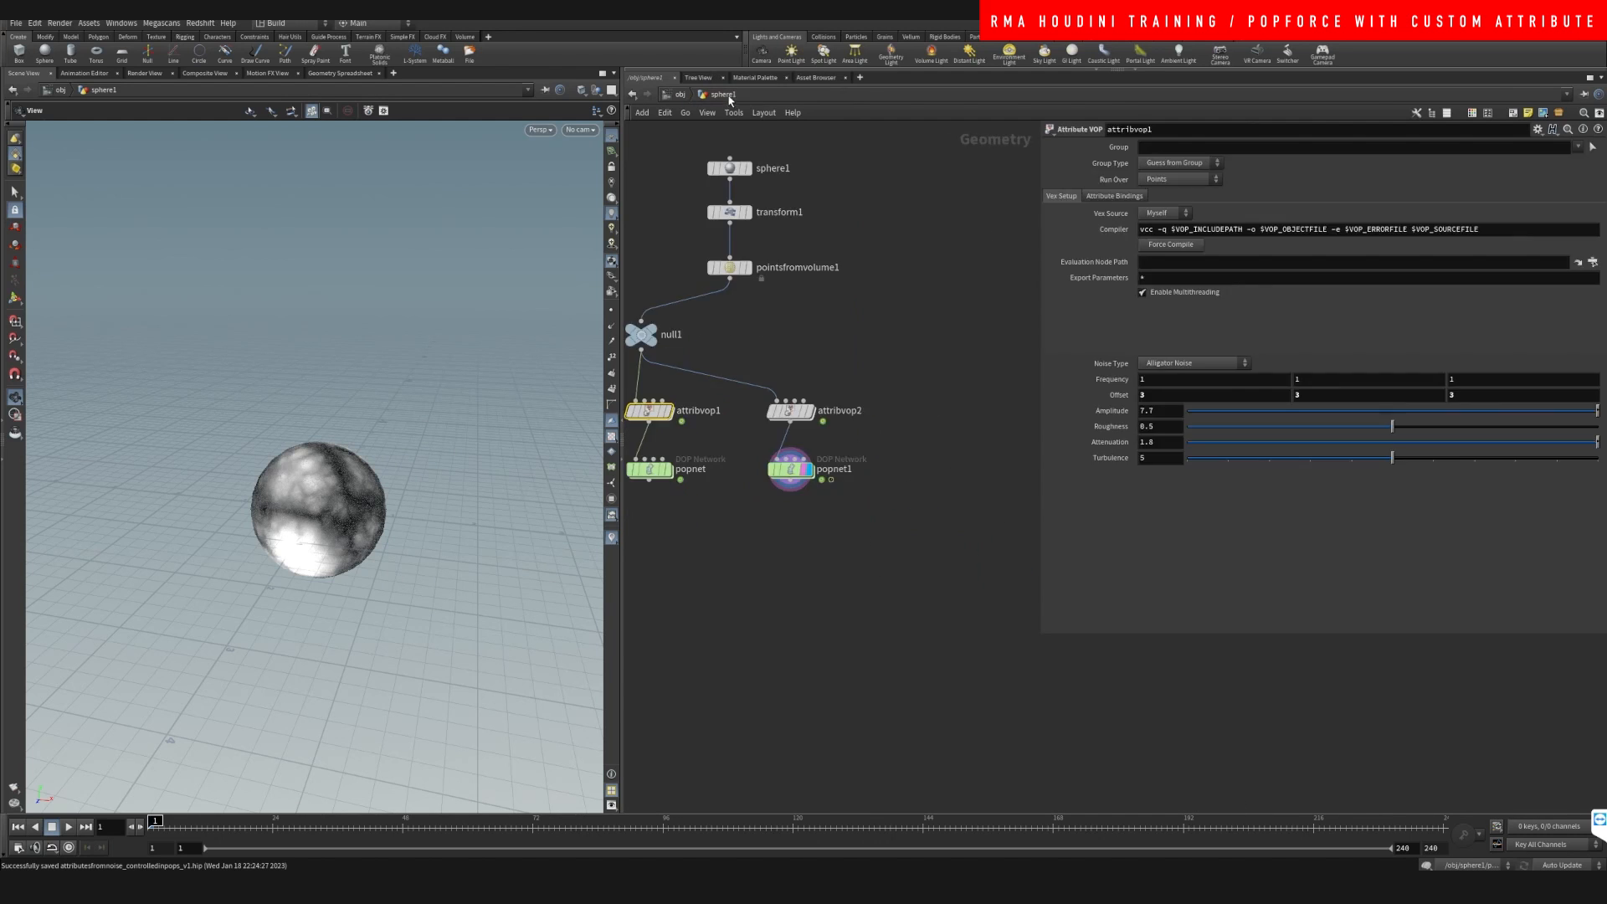
Inside attribvop2, space the turbnoise1 and geometryvopoutput1 nodes further apart and review the blackw bind node's settings
left_click(796, 412)
double_click(791, 408)
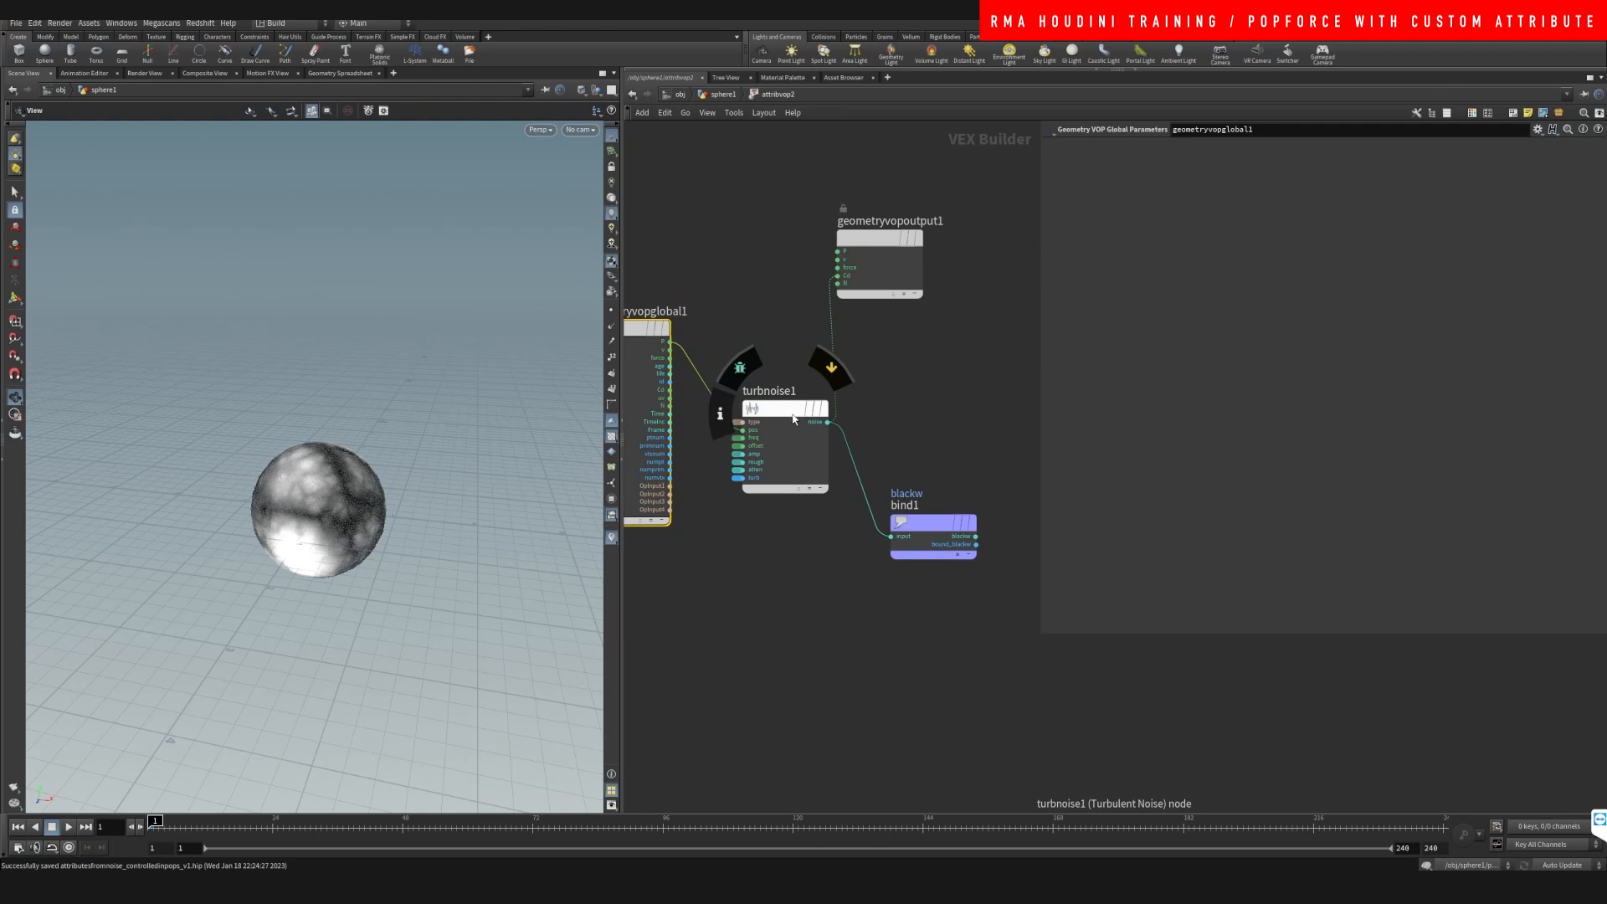
left_click_drag(783, 409, 756, 404)
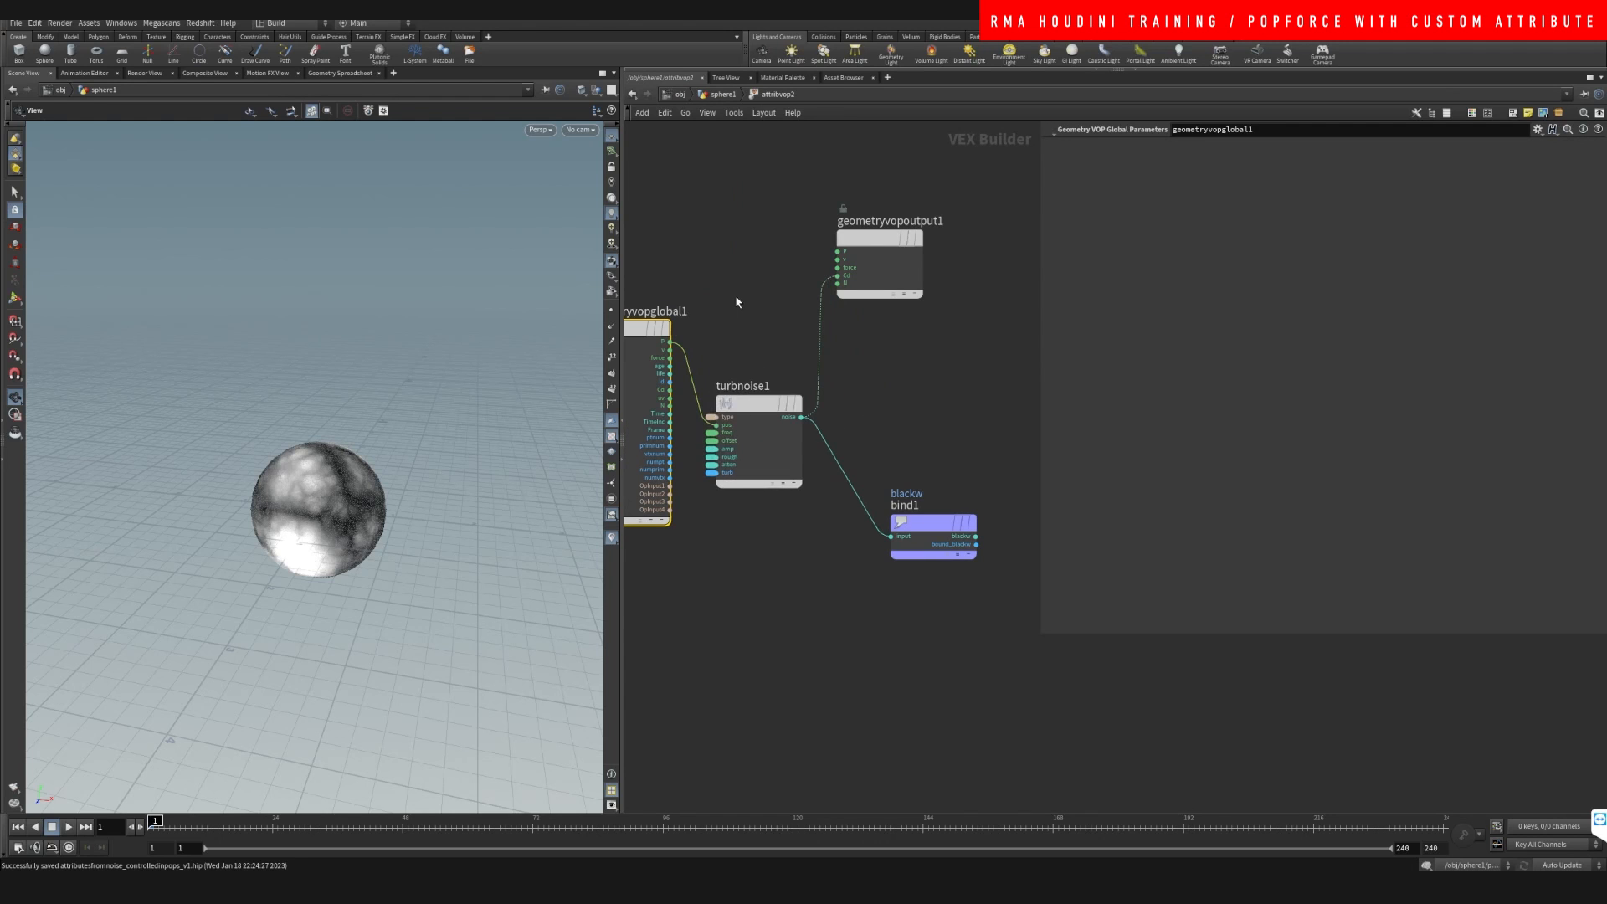
left_click_drag(870, 239, 915, 237)
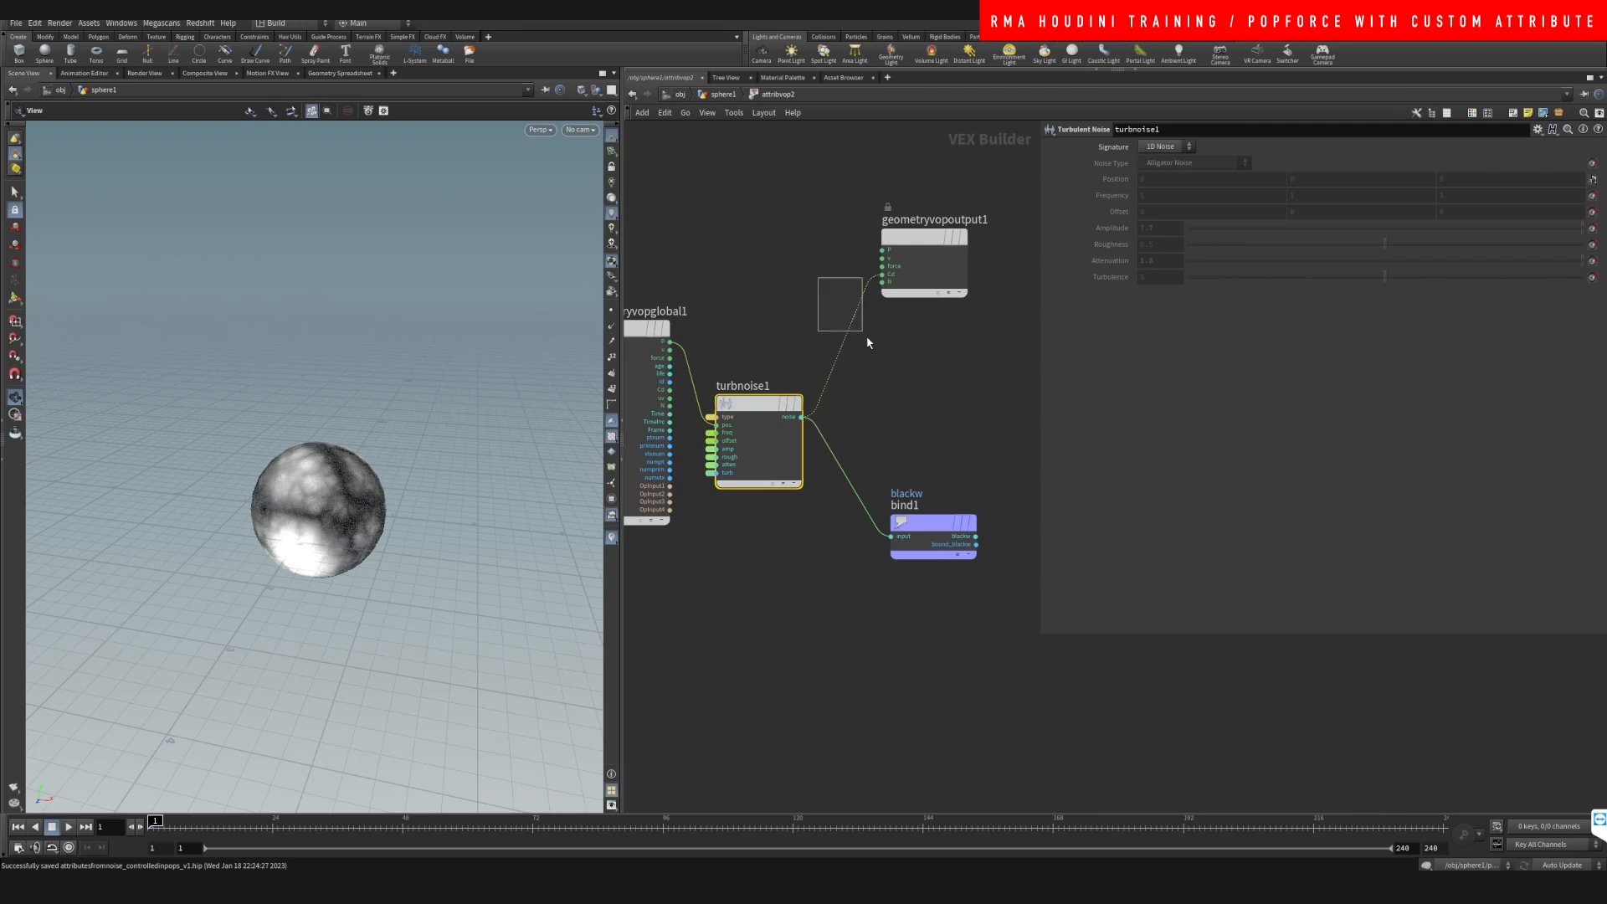
left_click(908, 526)
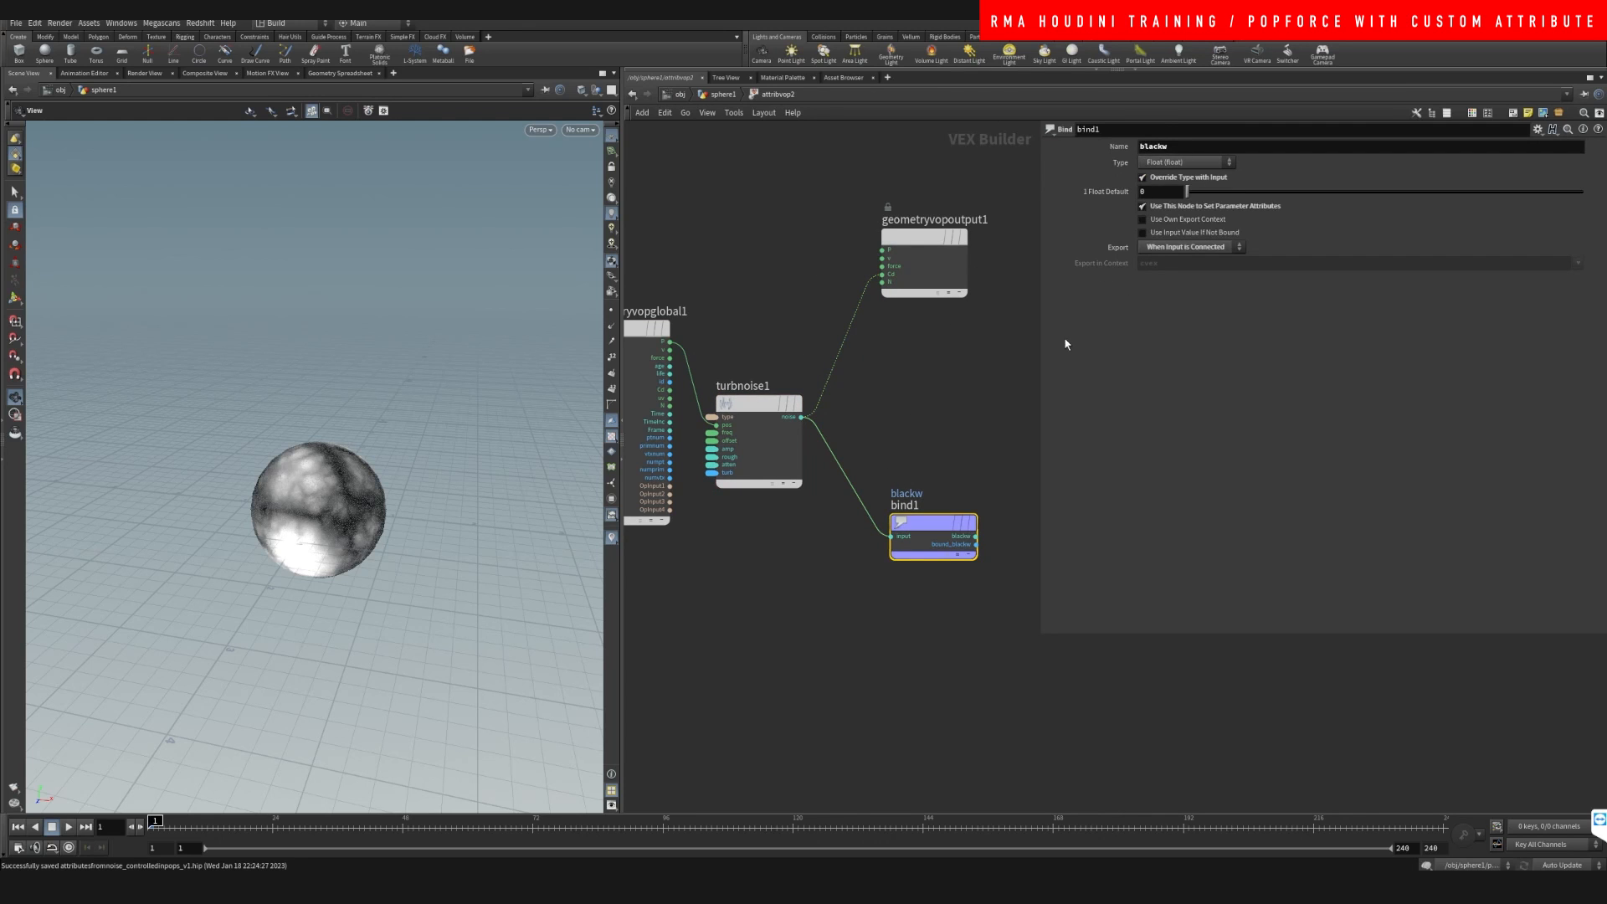
left_click(722, 94)
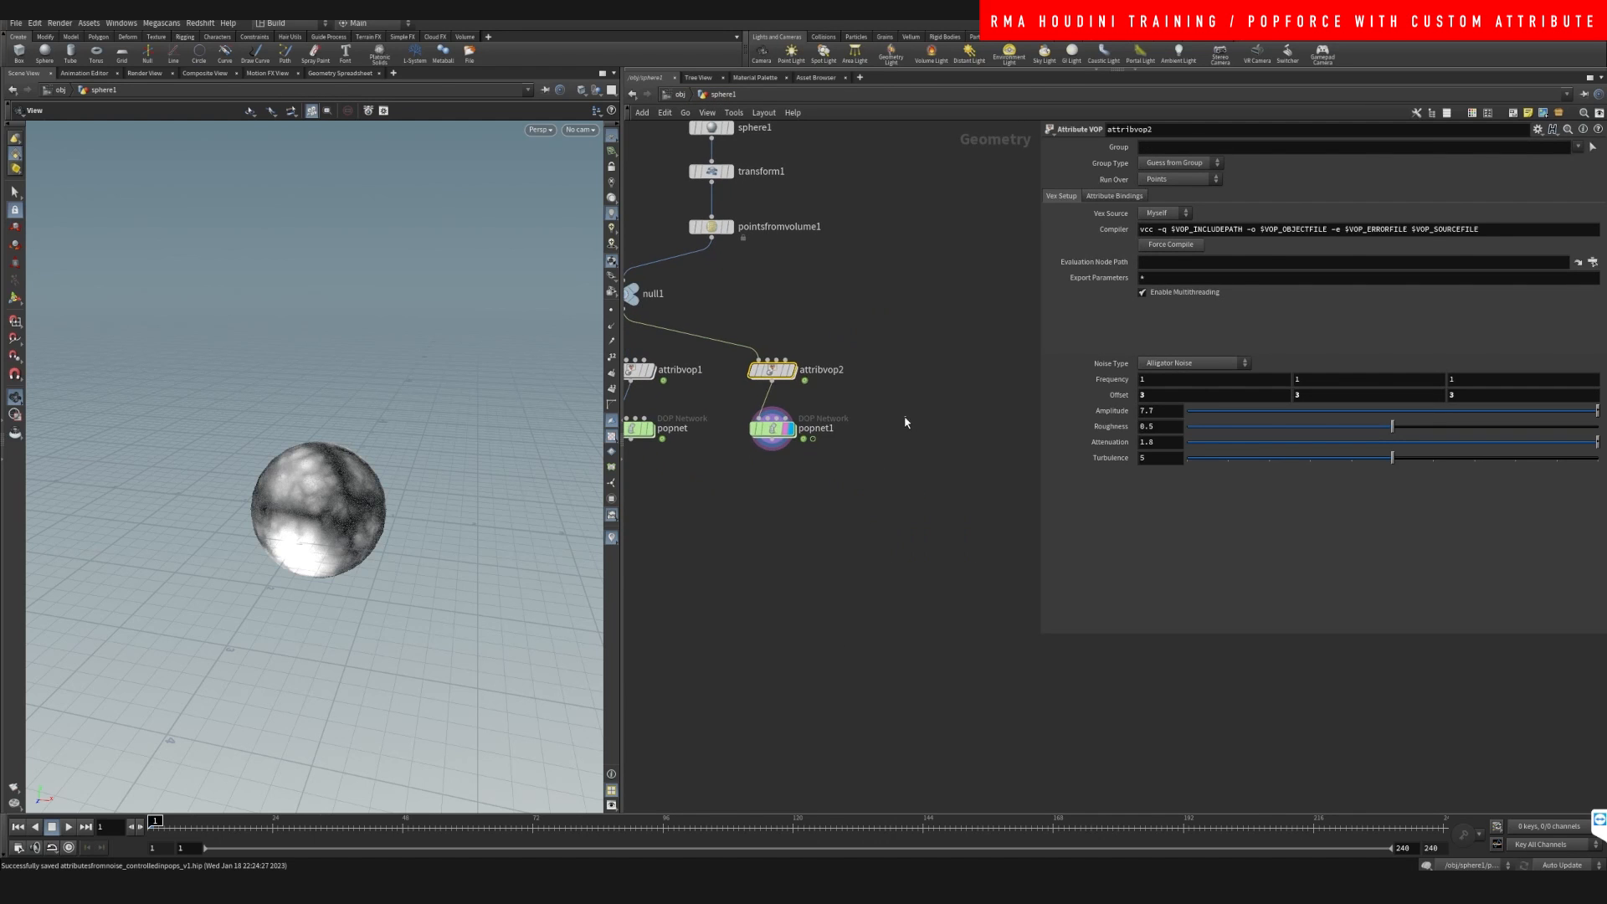
Delete the popforce1 and popdrag1 nodes inside popnet1
left_click_drag(906, 423, 723, 482)
double_click(765, 431)
middle_click_drag(880, 437, 892, 409)
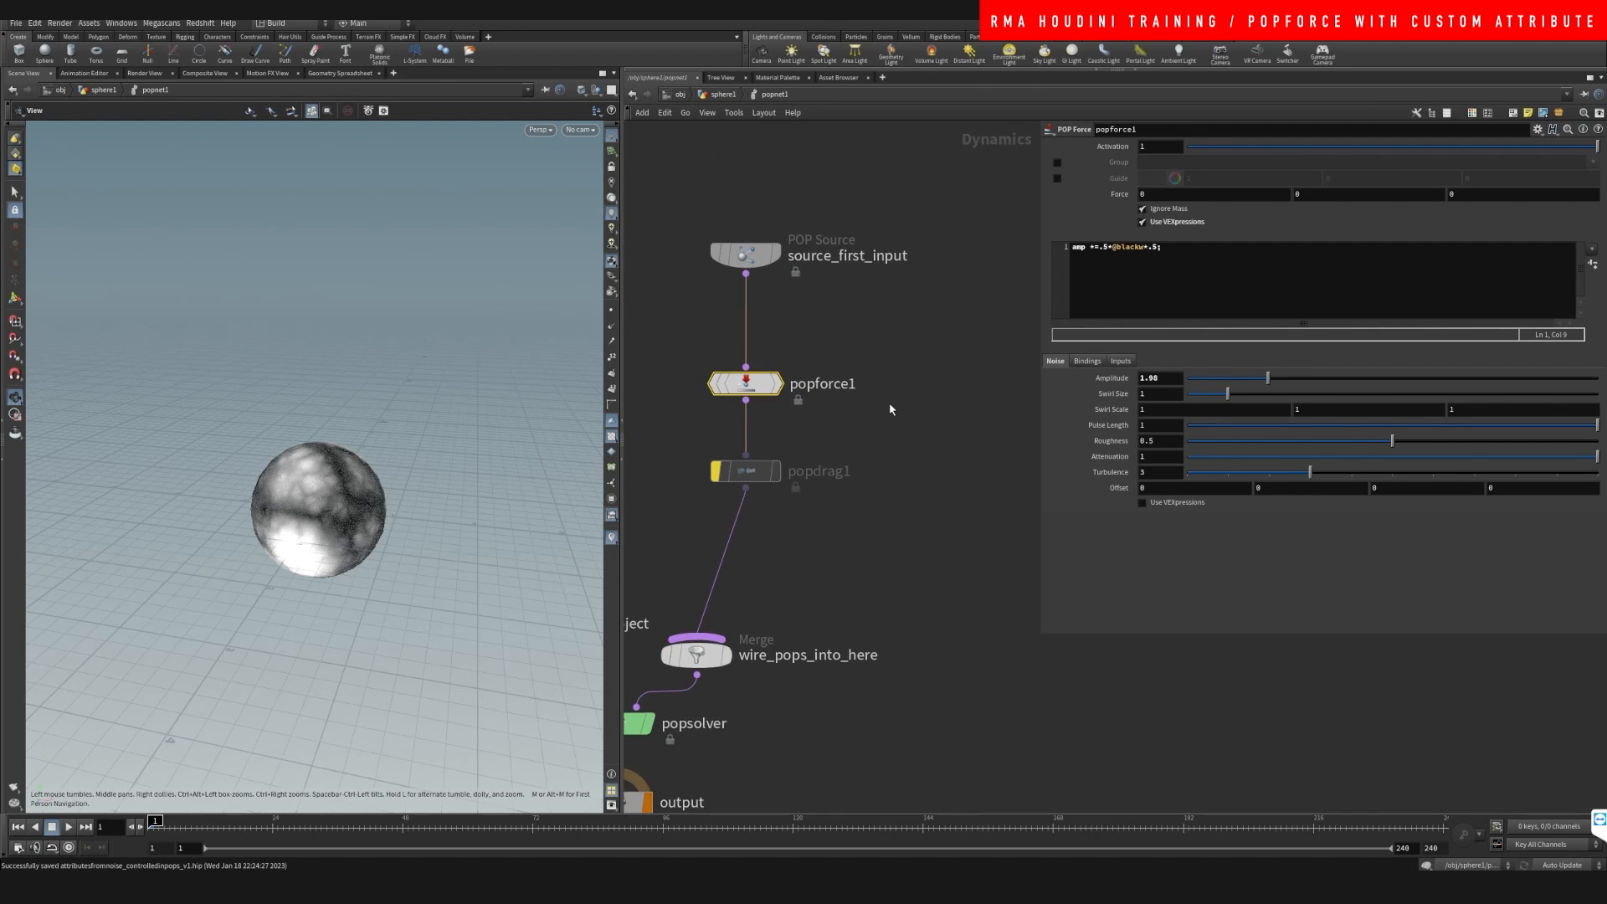
left_click_drag(896, 344, 701, 536)
key("Delete")
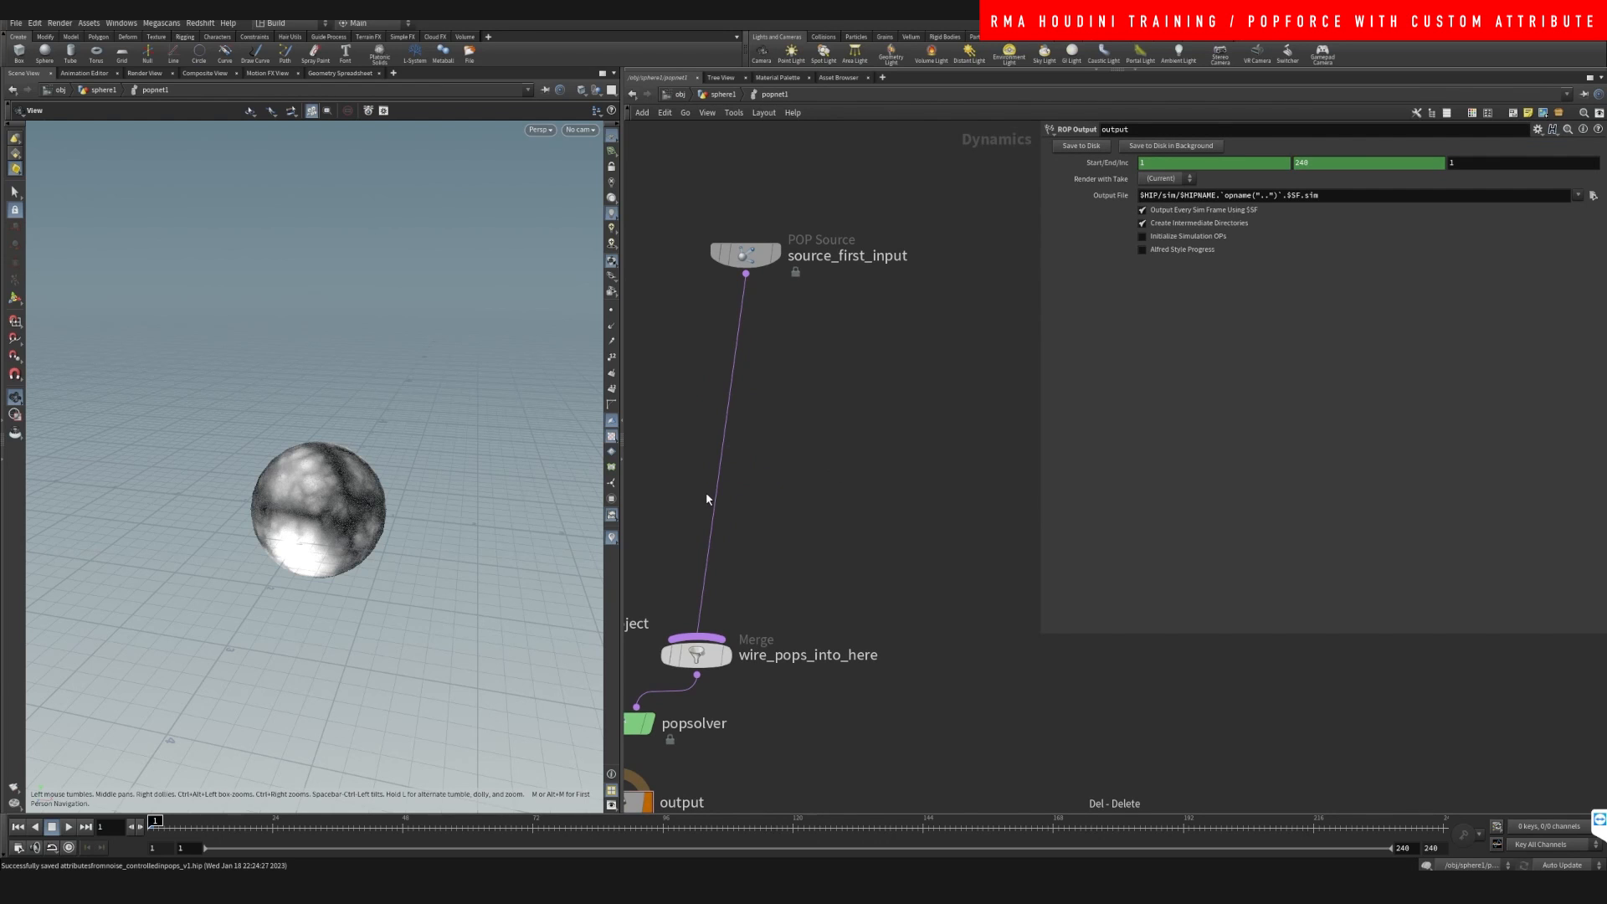
Insert a POP Force node between source_first_input and the wire_pops_into_here merge, and enable its Use VEXpressions option
key("Tab")
type("popfo")
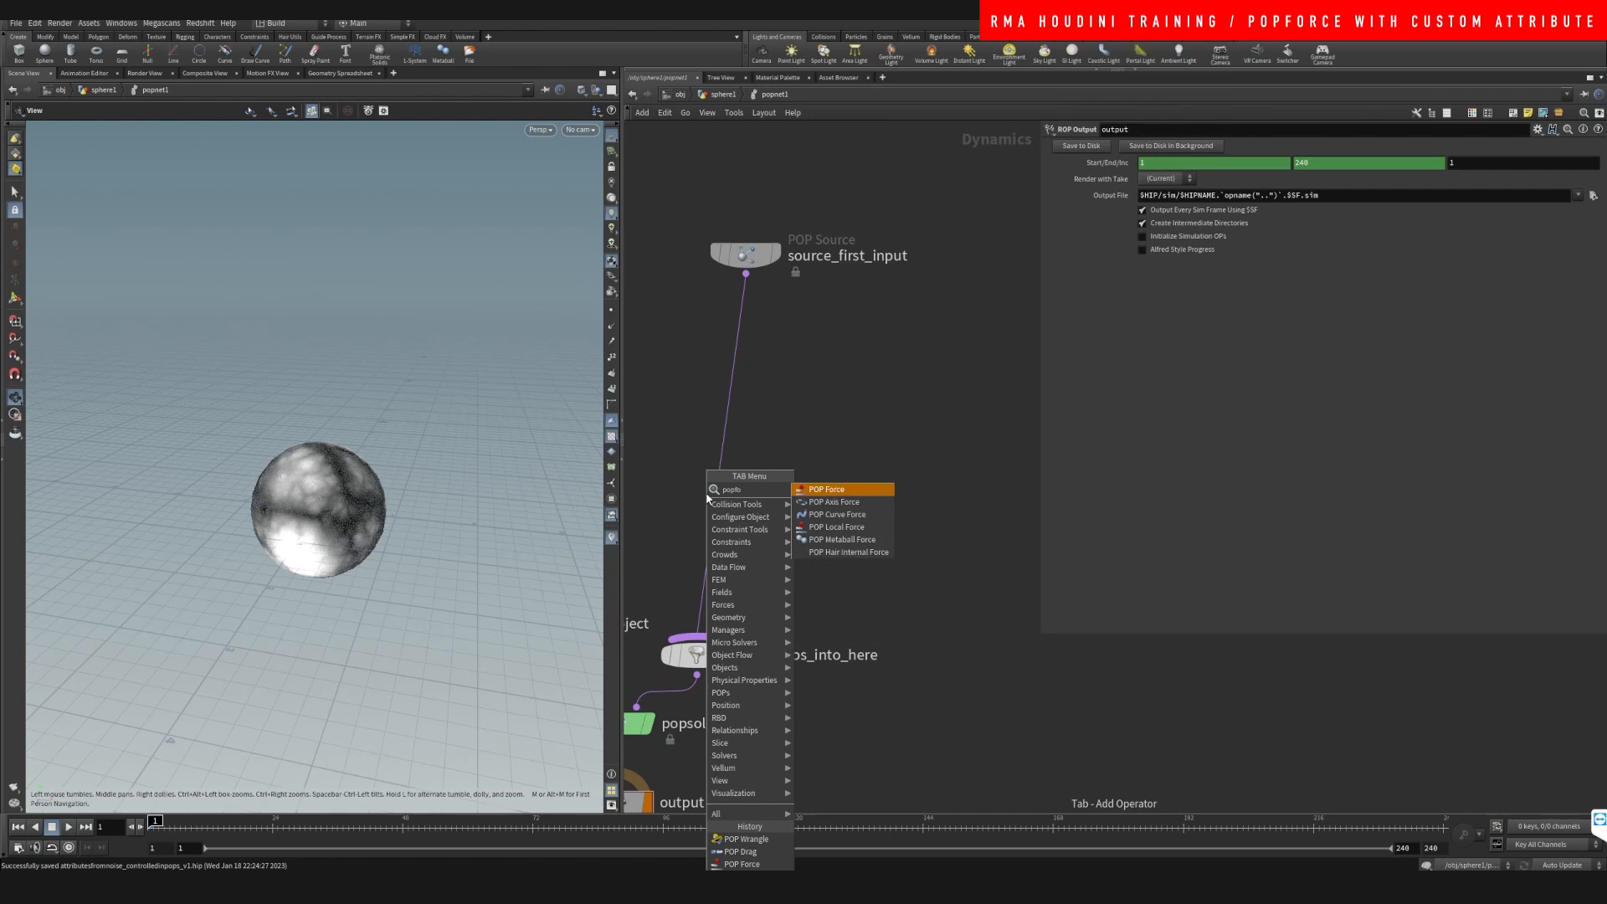
key("Return")
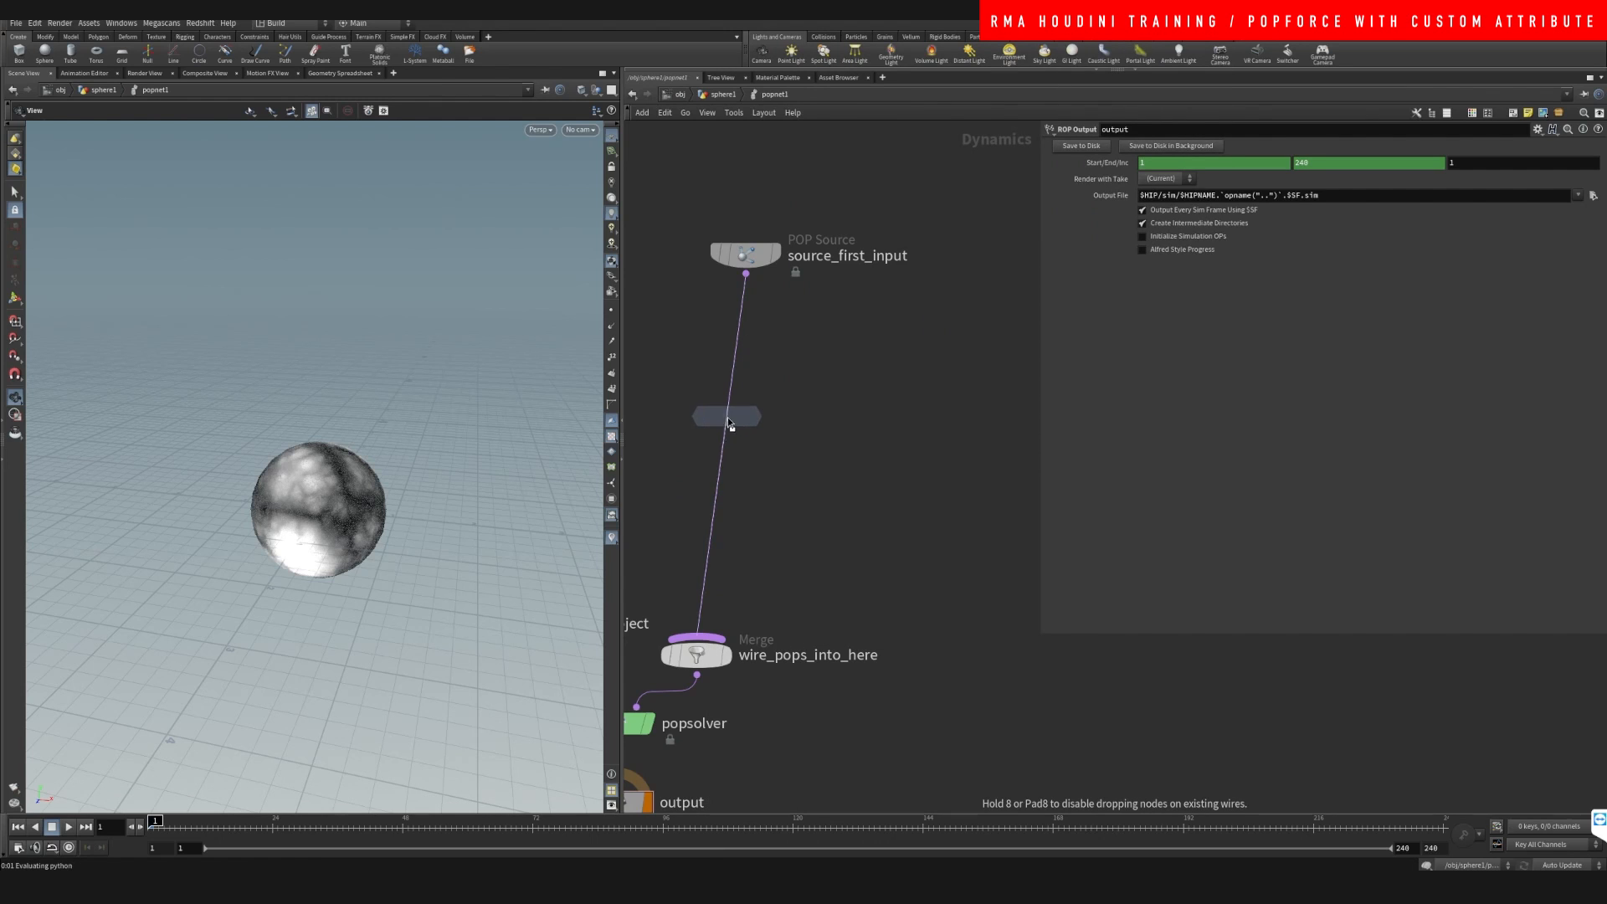
left_click(746, 416)
left_click_drag(746, 416, 772, 389)
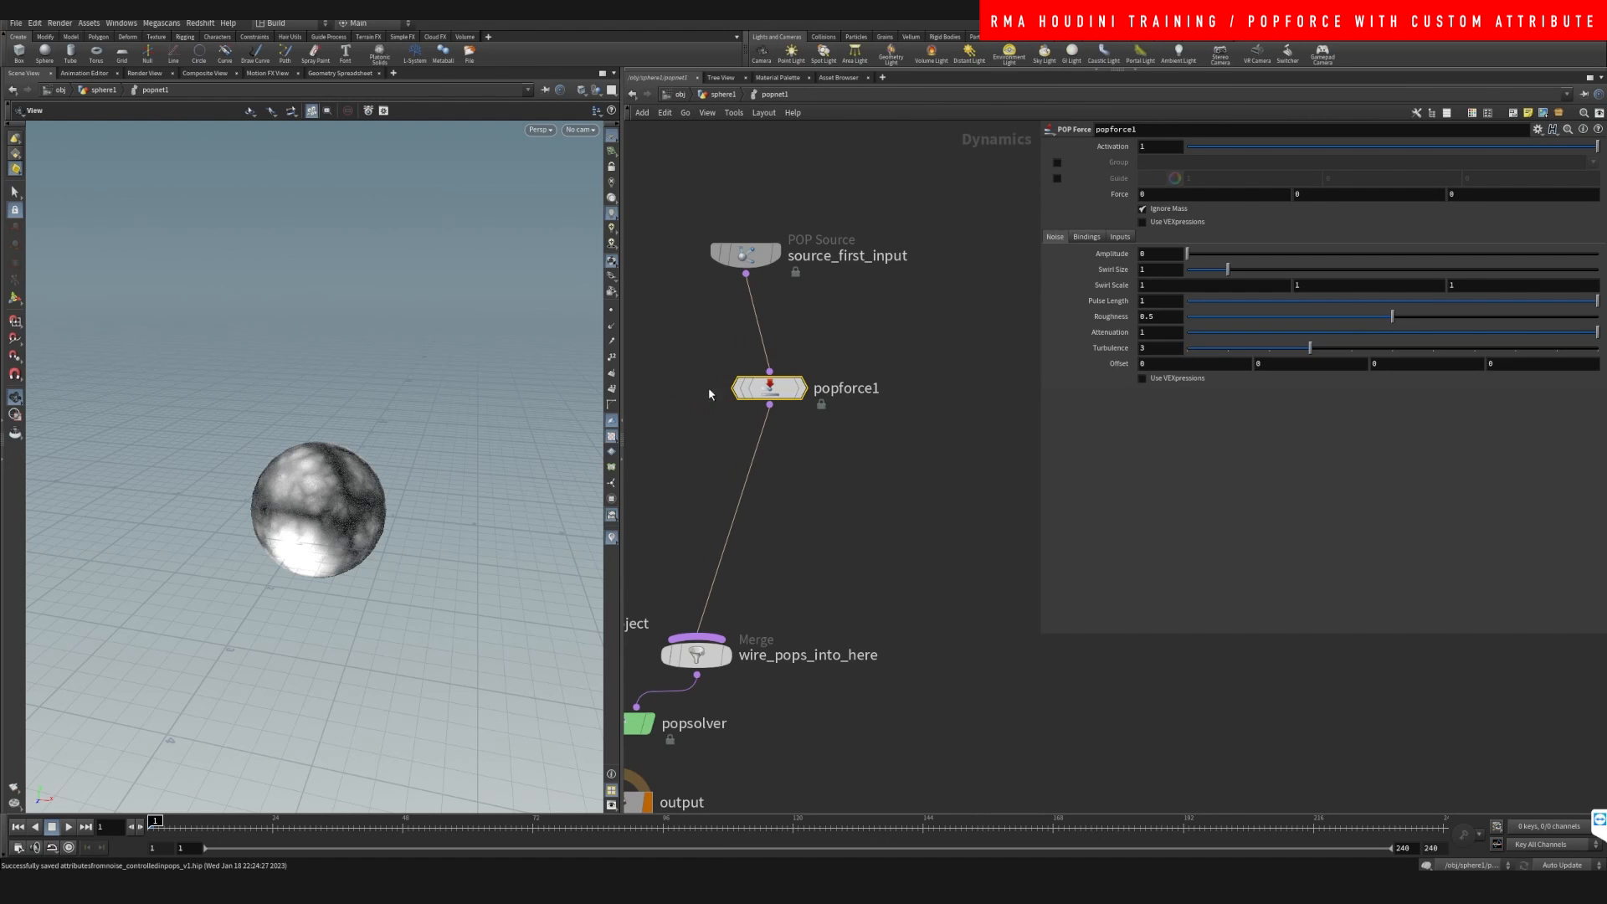
left_click_drag(679, 340, 922, 504)
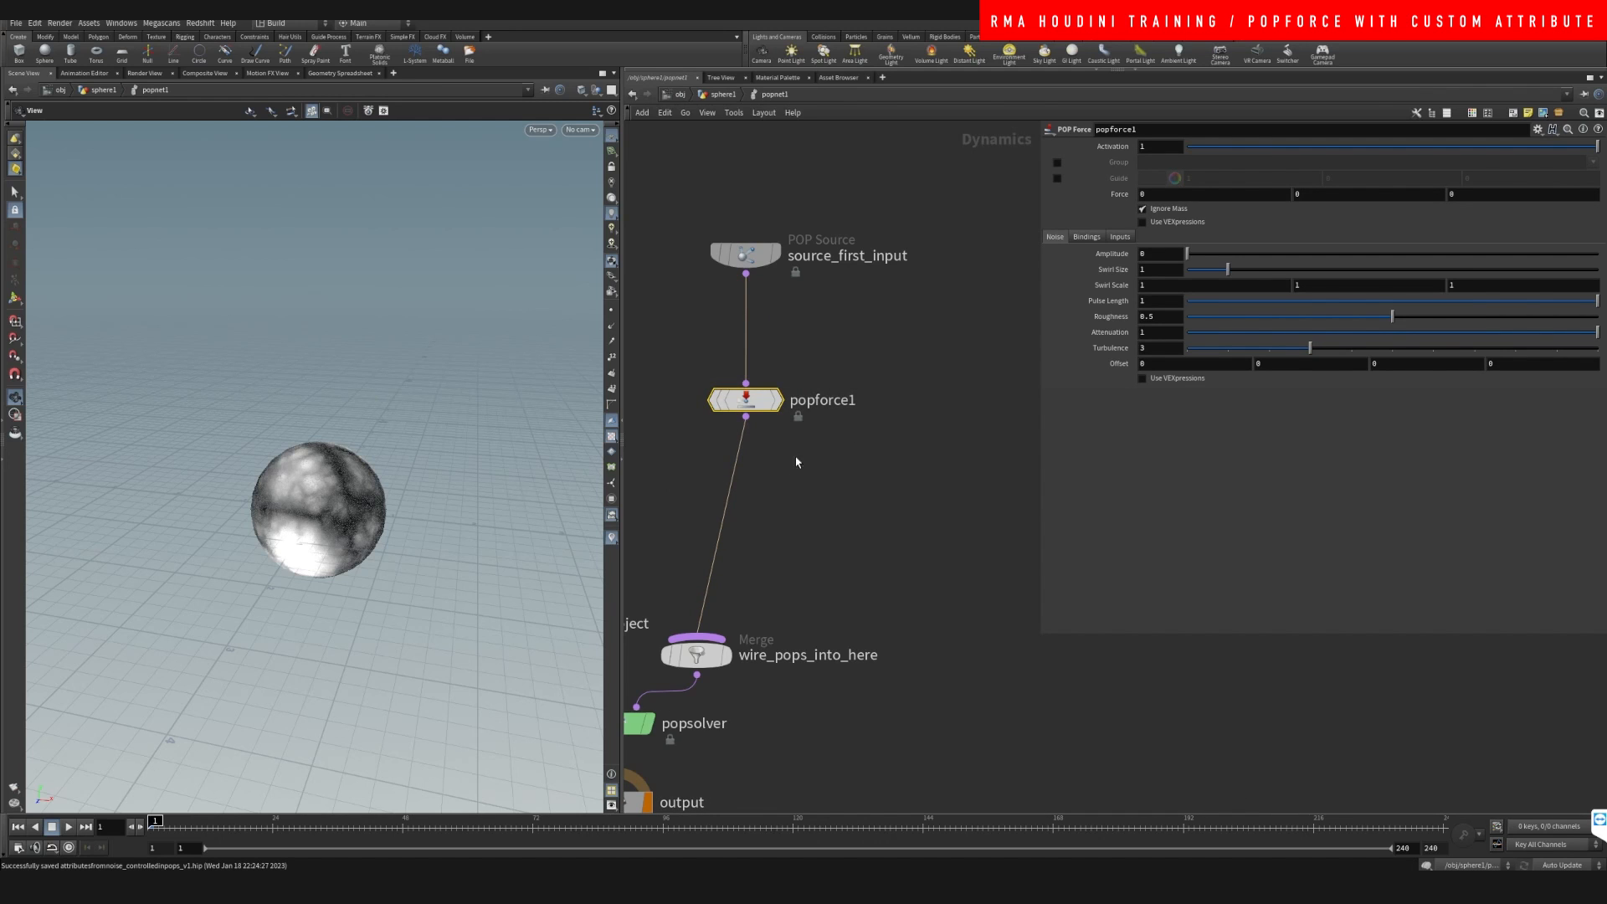
left_click(1162, 223)
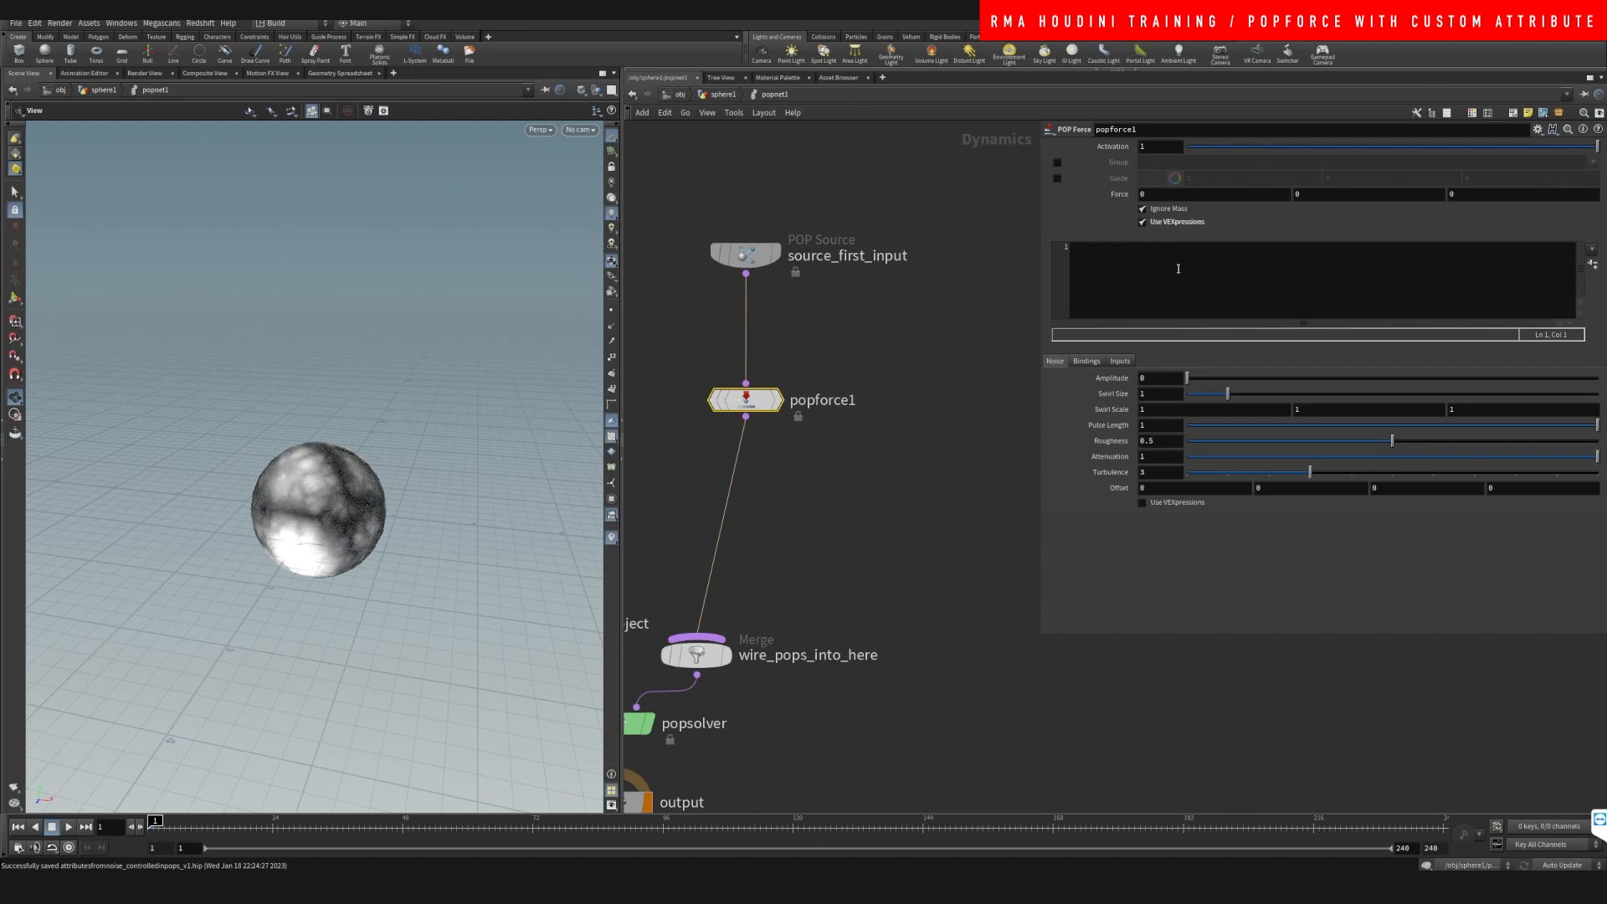
Display the popnet network in sphere1 and reset its simulation
left_click(724, 94)
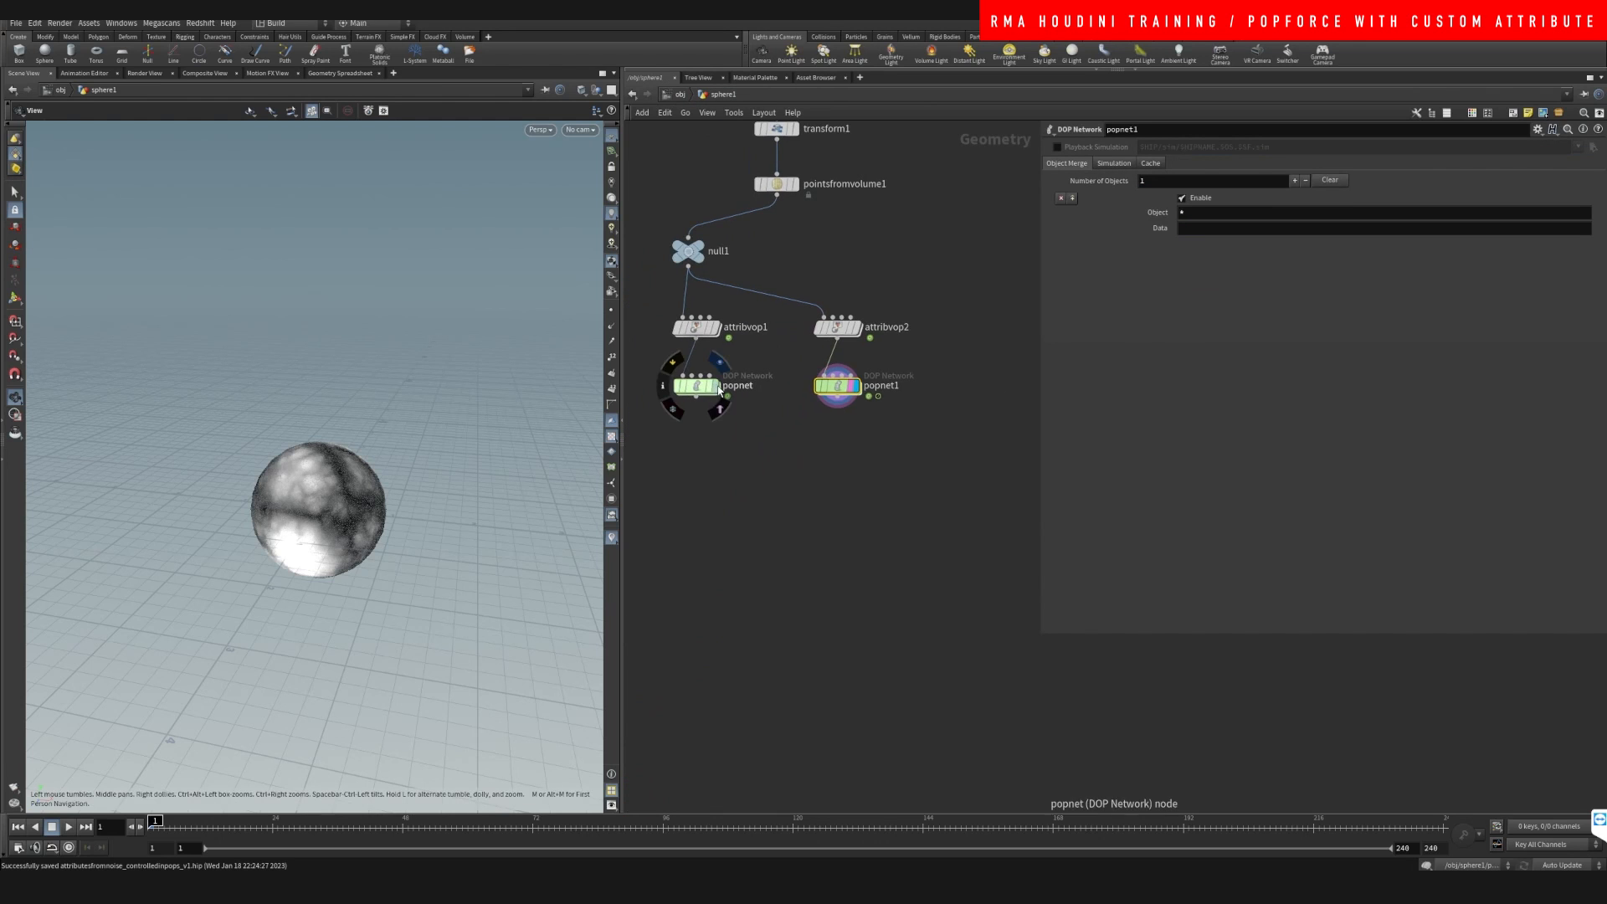
left_click(712, 387)
left_click(707, 391)
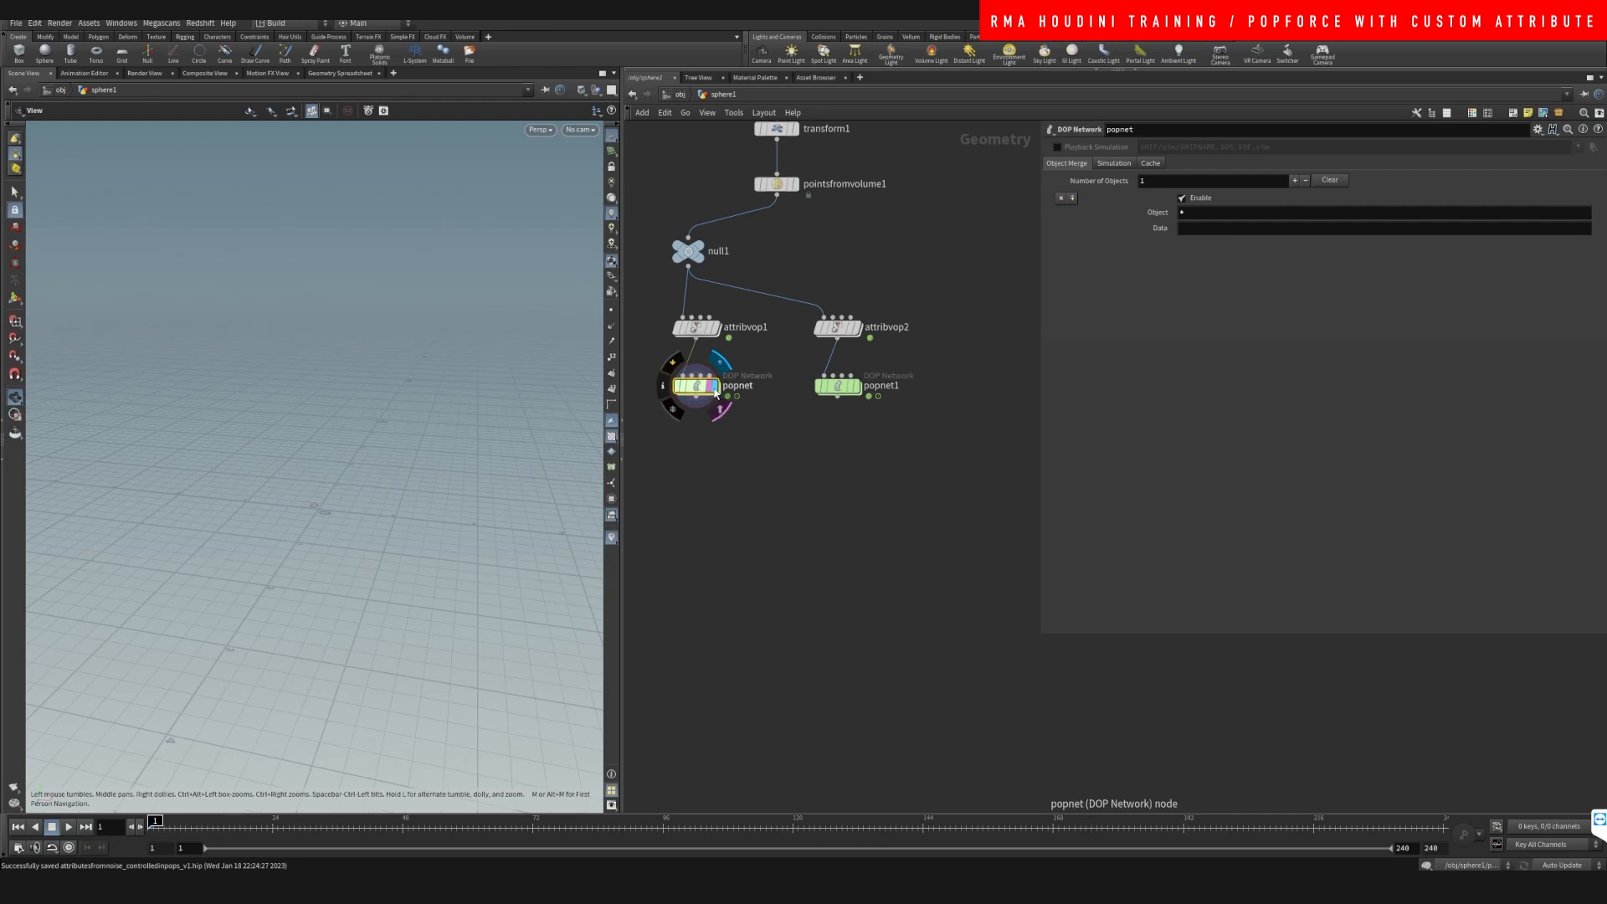
double_click(698, 327)
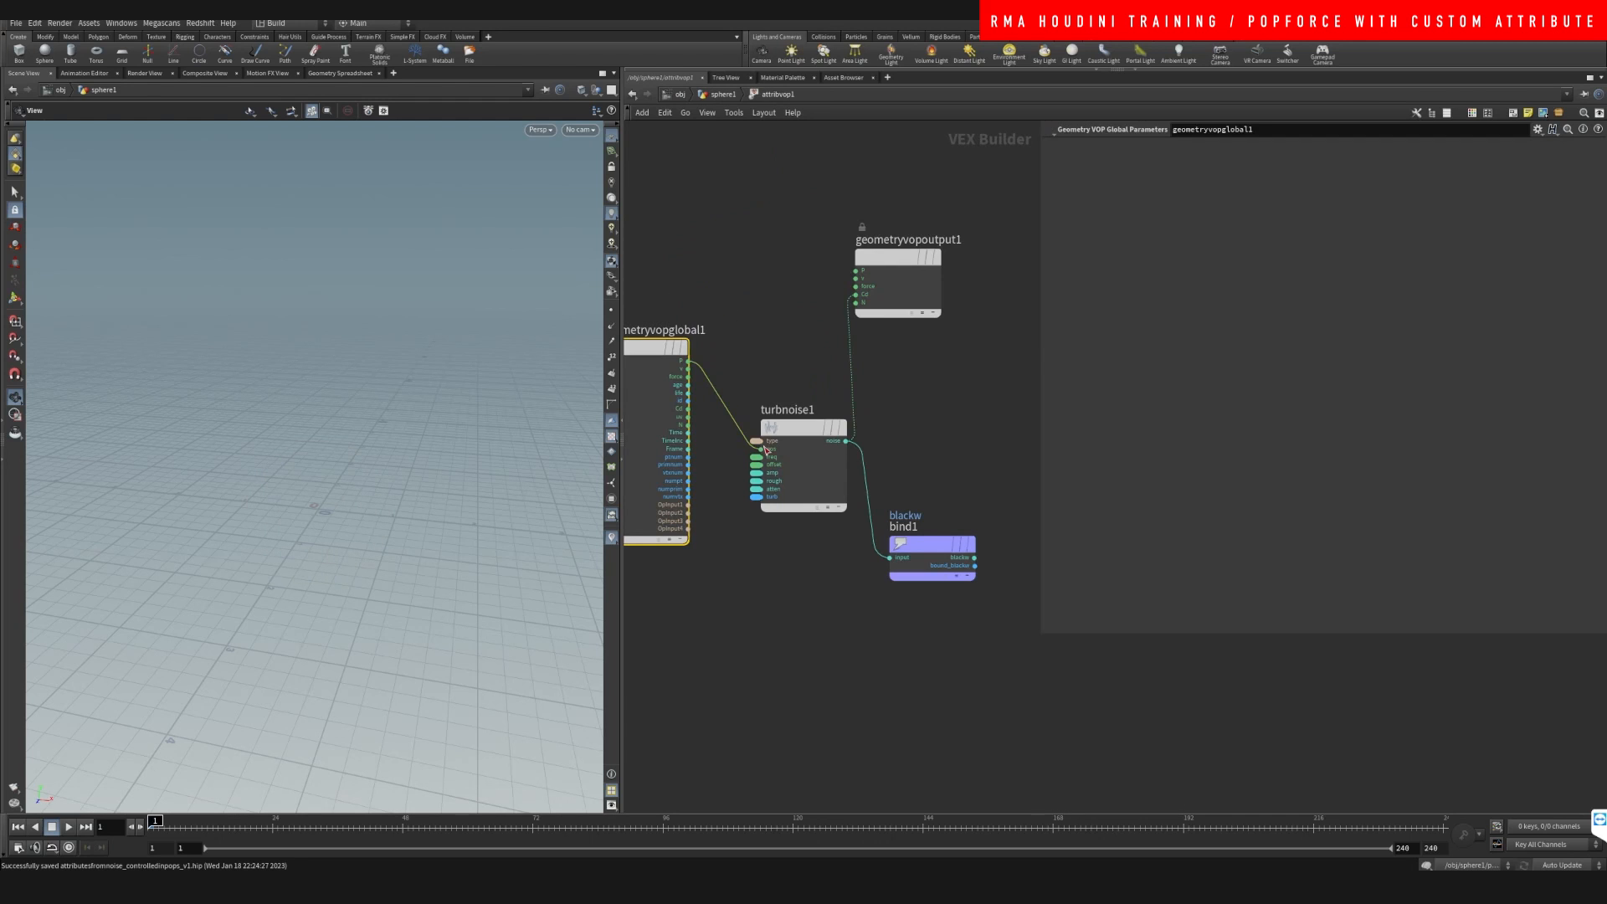
left_click(723, 94)
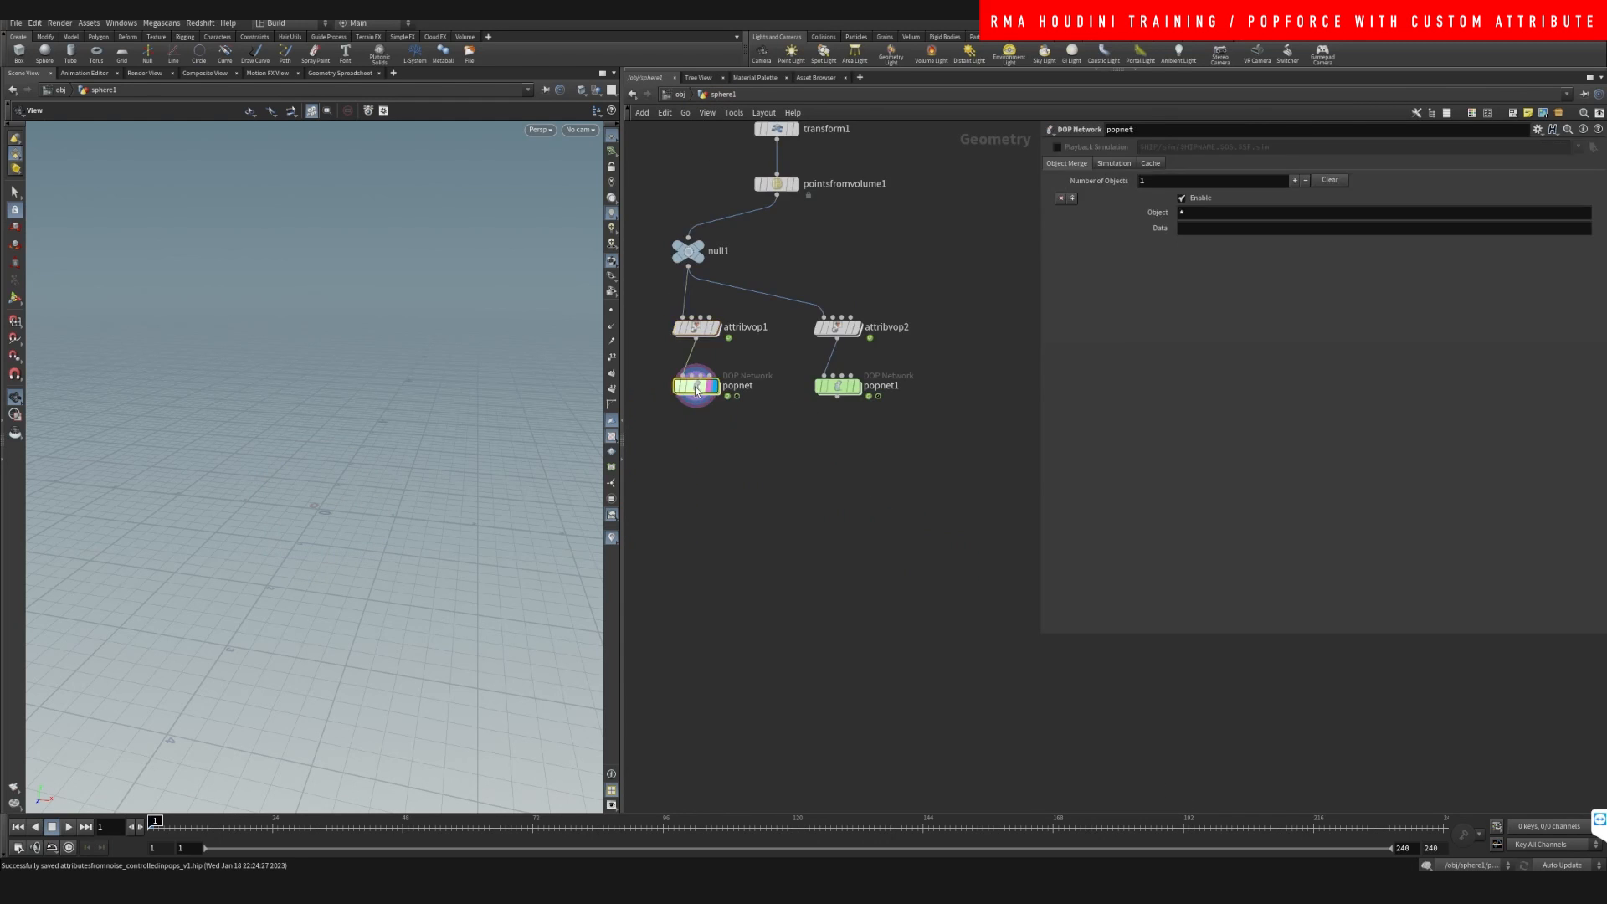
double_click(693, 384)
left_click(718, 95)
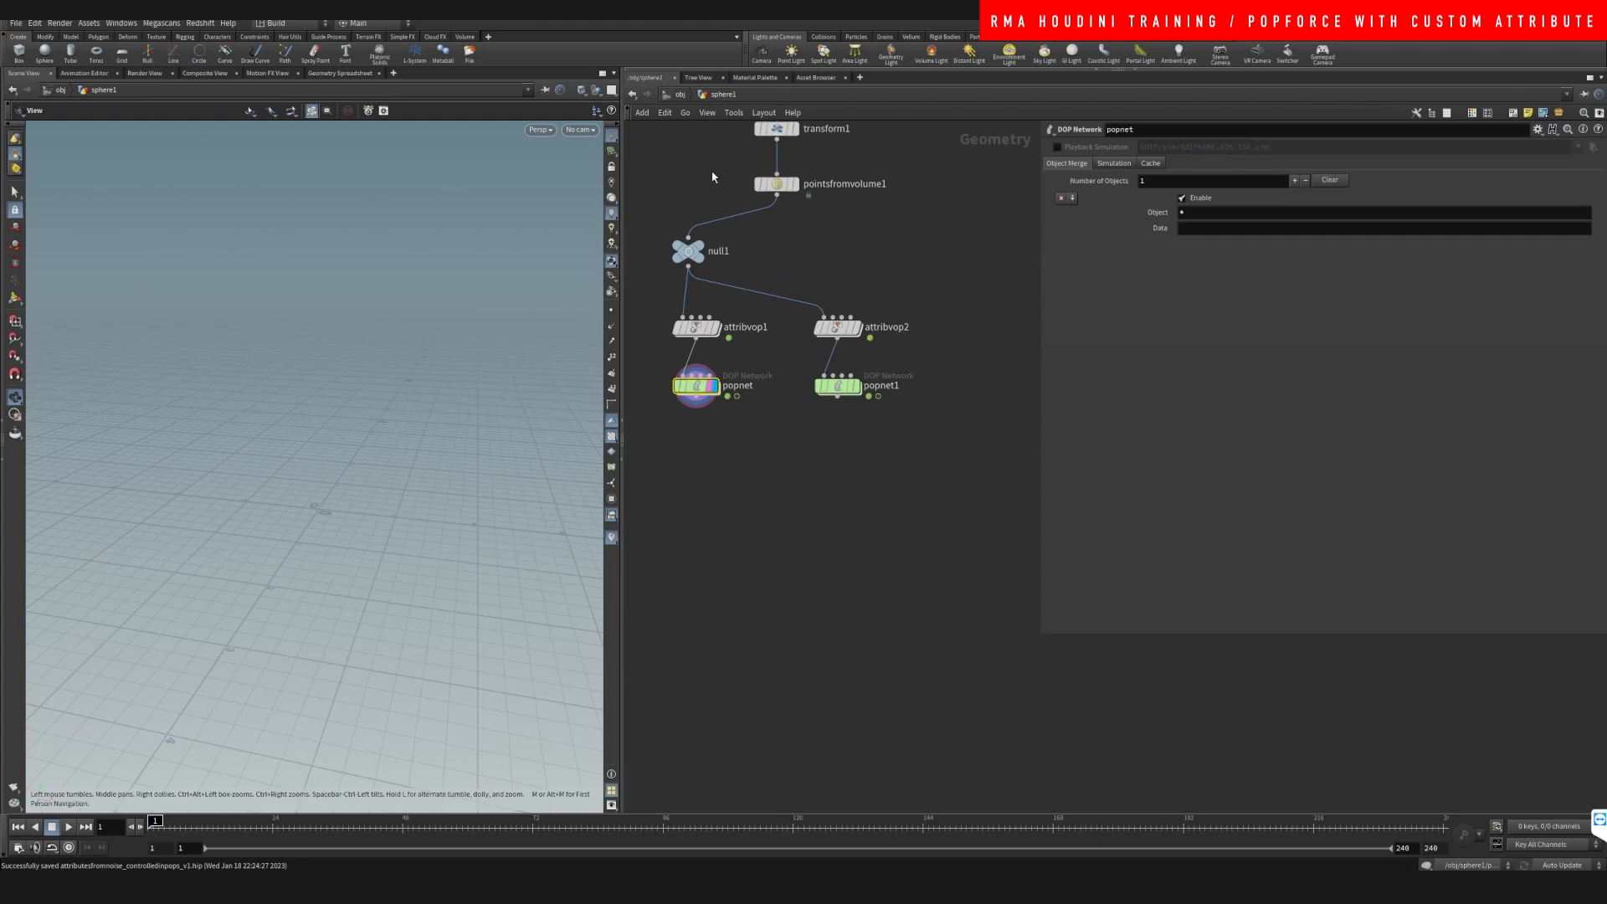
left_click(1113, 164)
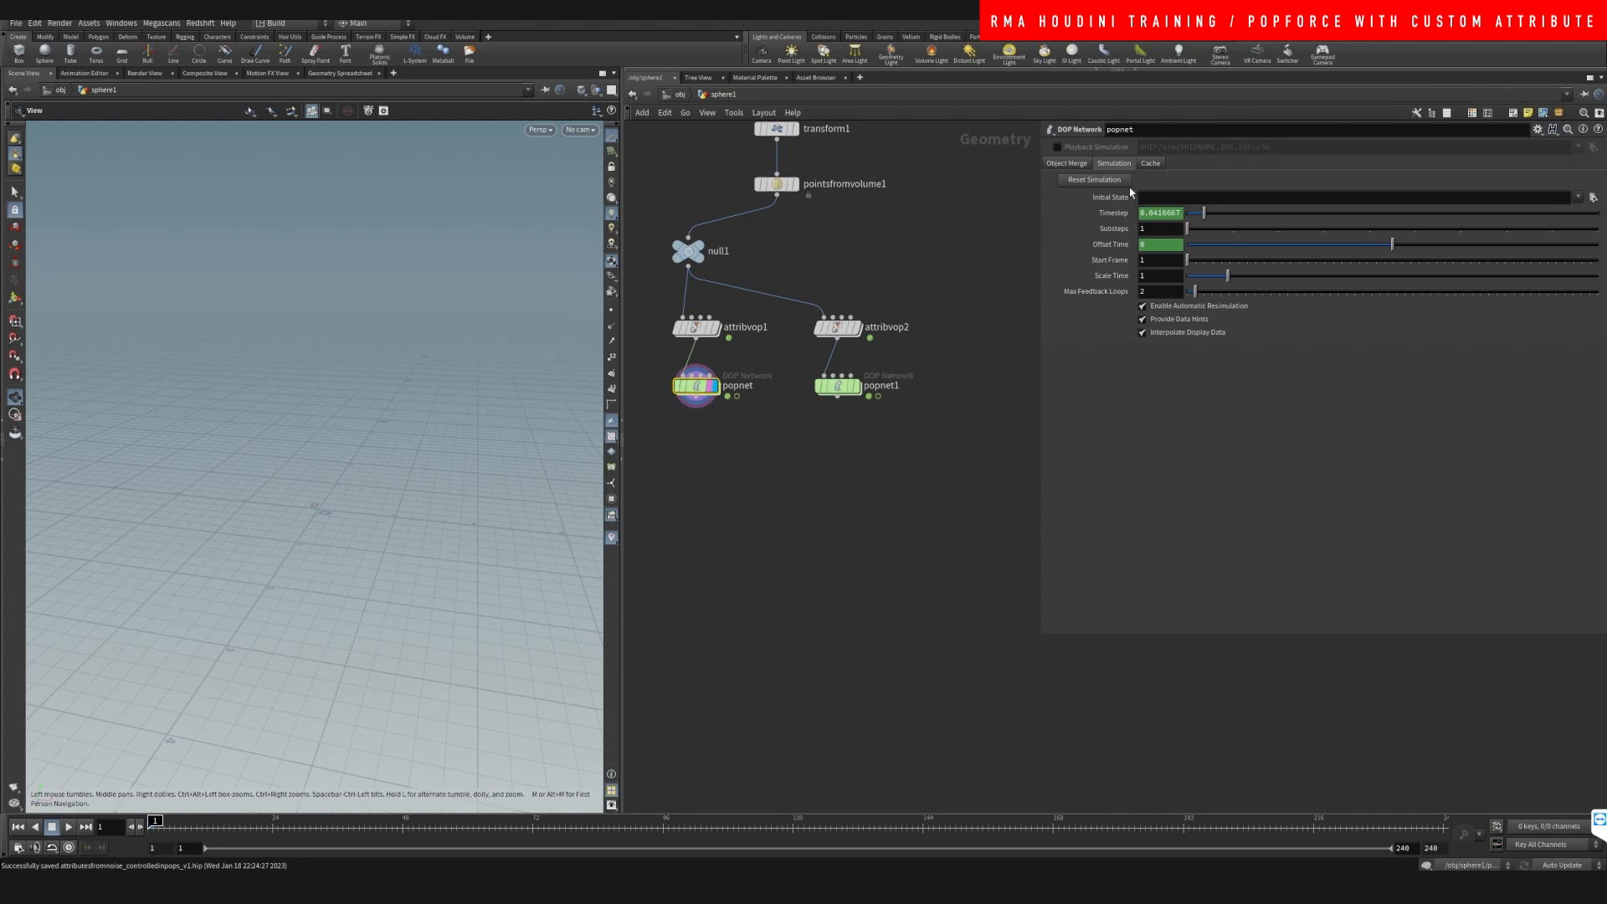
left_click(1128, 184)
Inside popnet, inspect popdrag1's air resistance expression, play the simulation, and rewind to frame 1
double_click(698, 386)
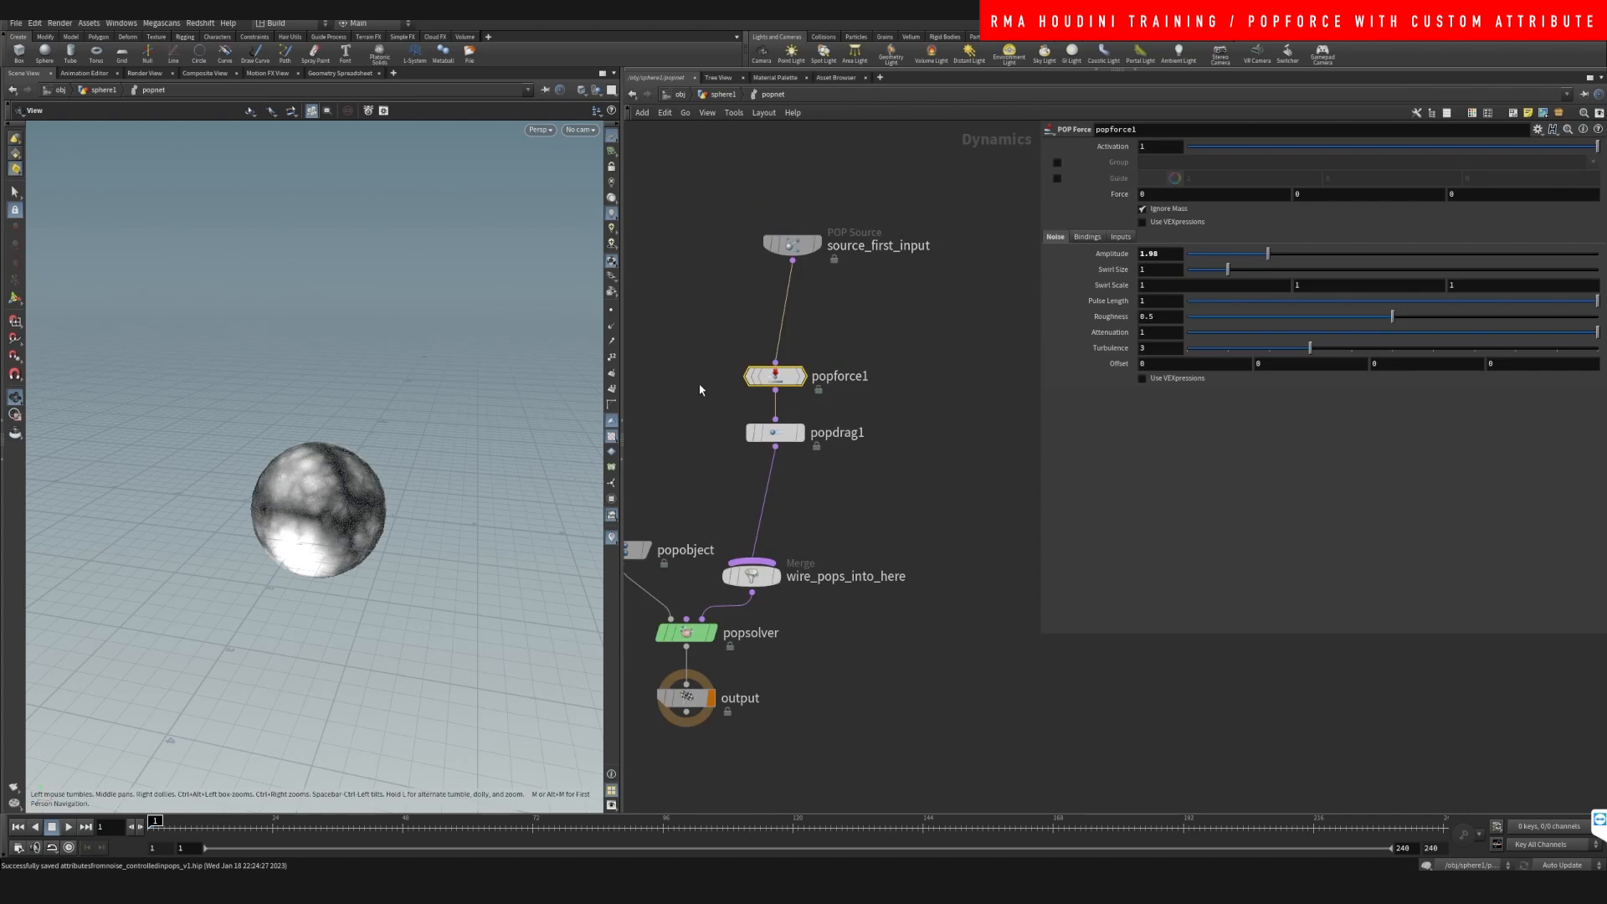
left_click(776, 432)
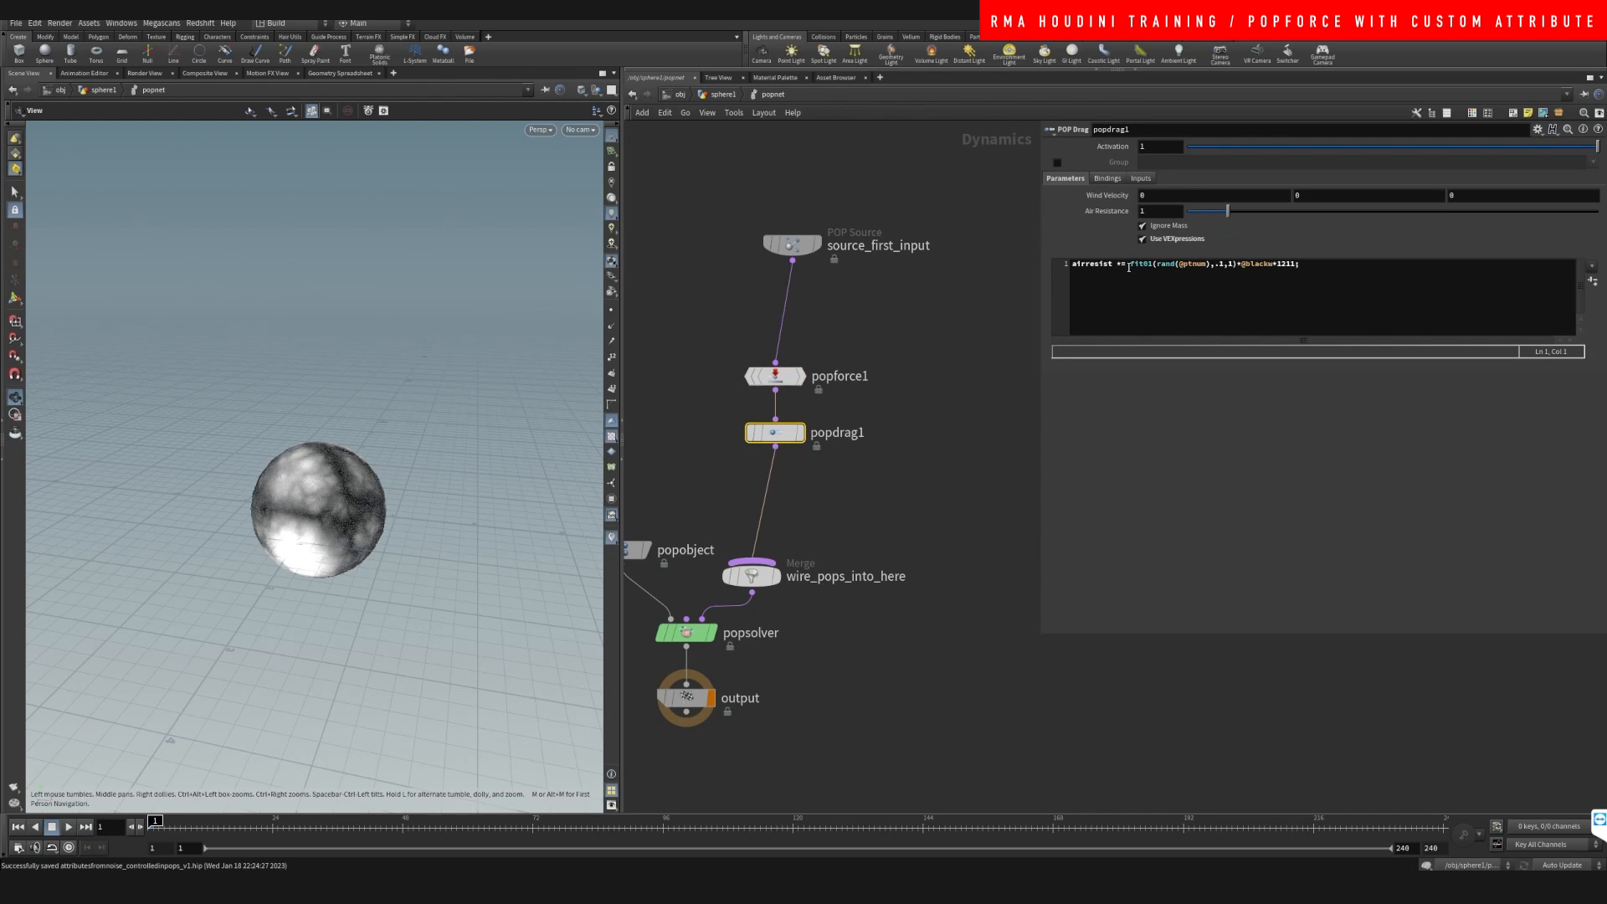
left_click_drag(1128, 267, 1304, 270)
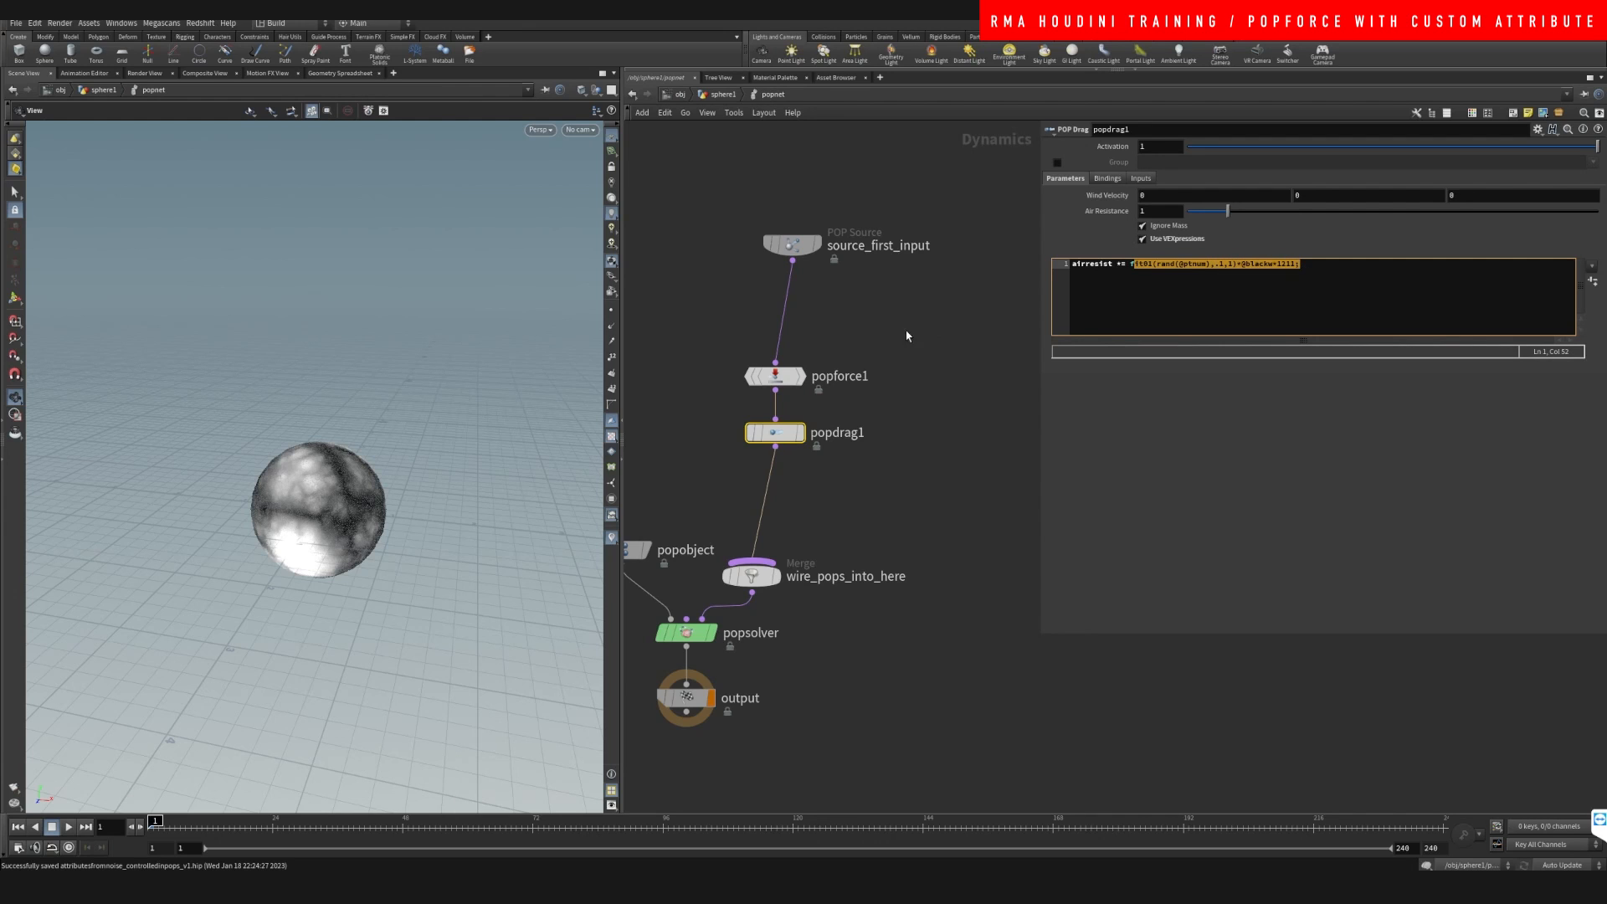
left_click(1147, 264)
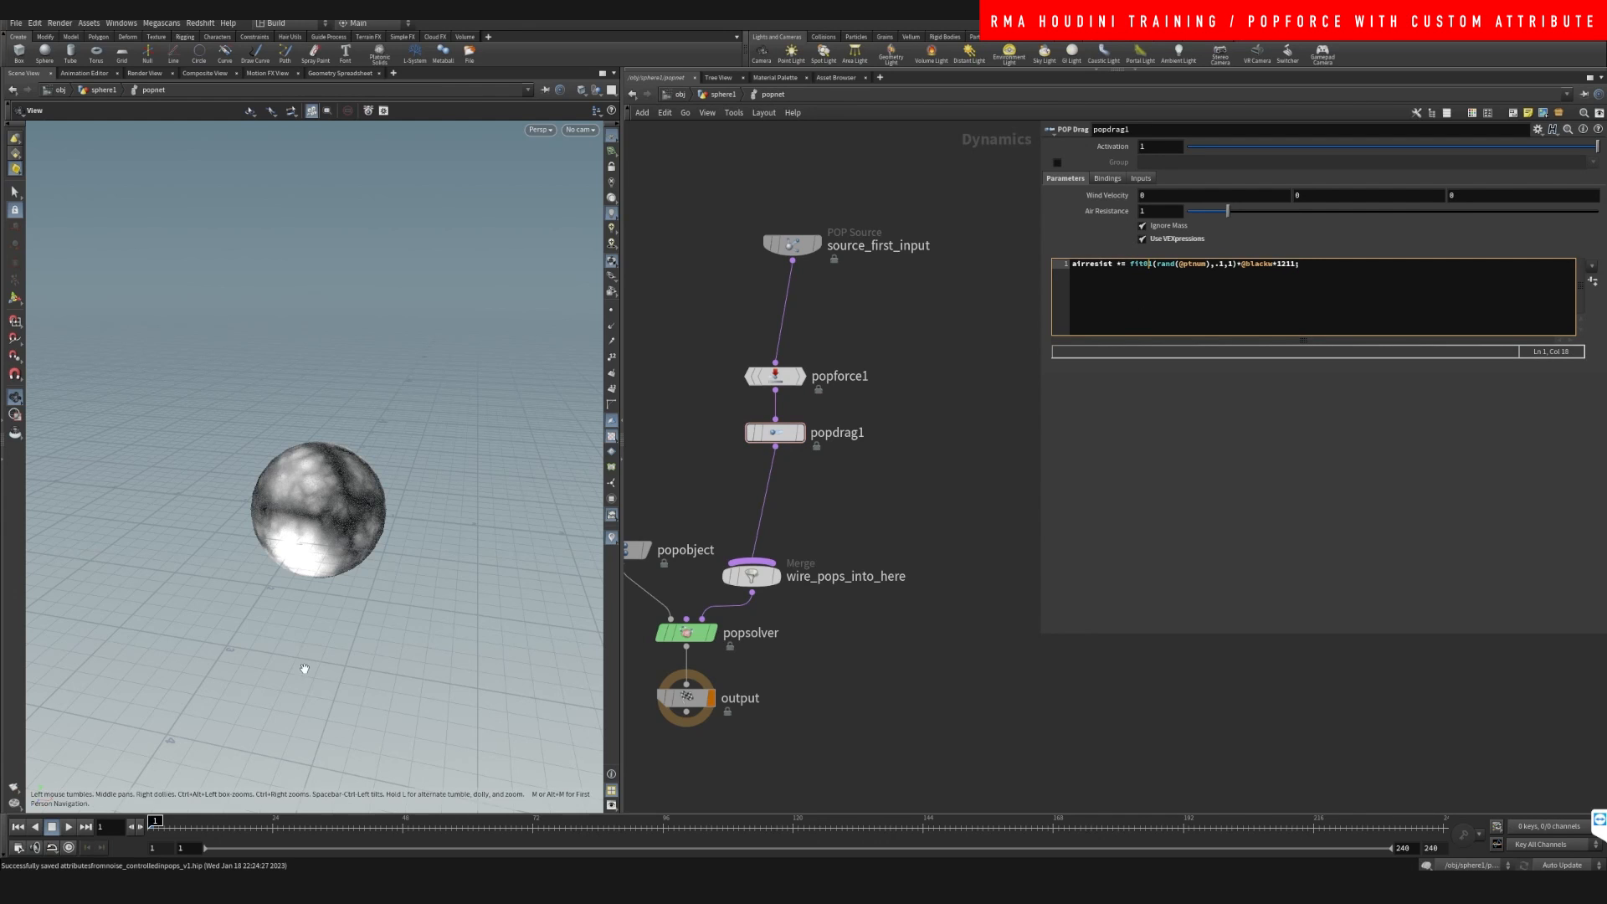
left_click(70, 827)
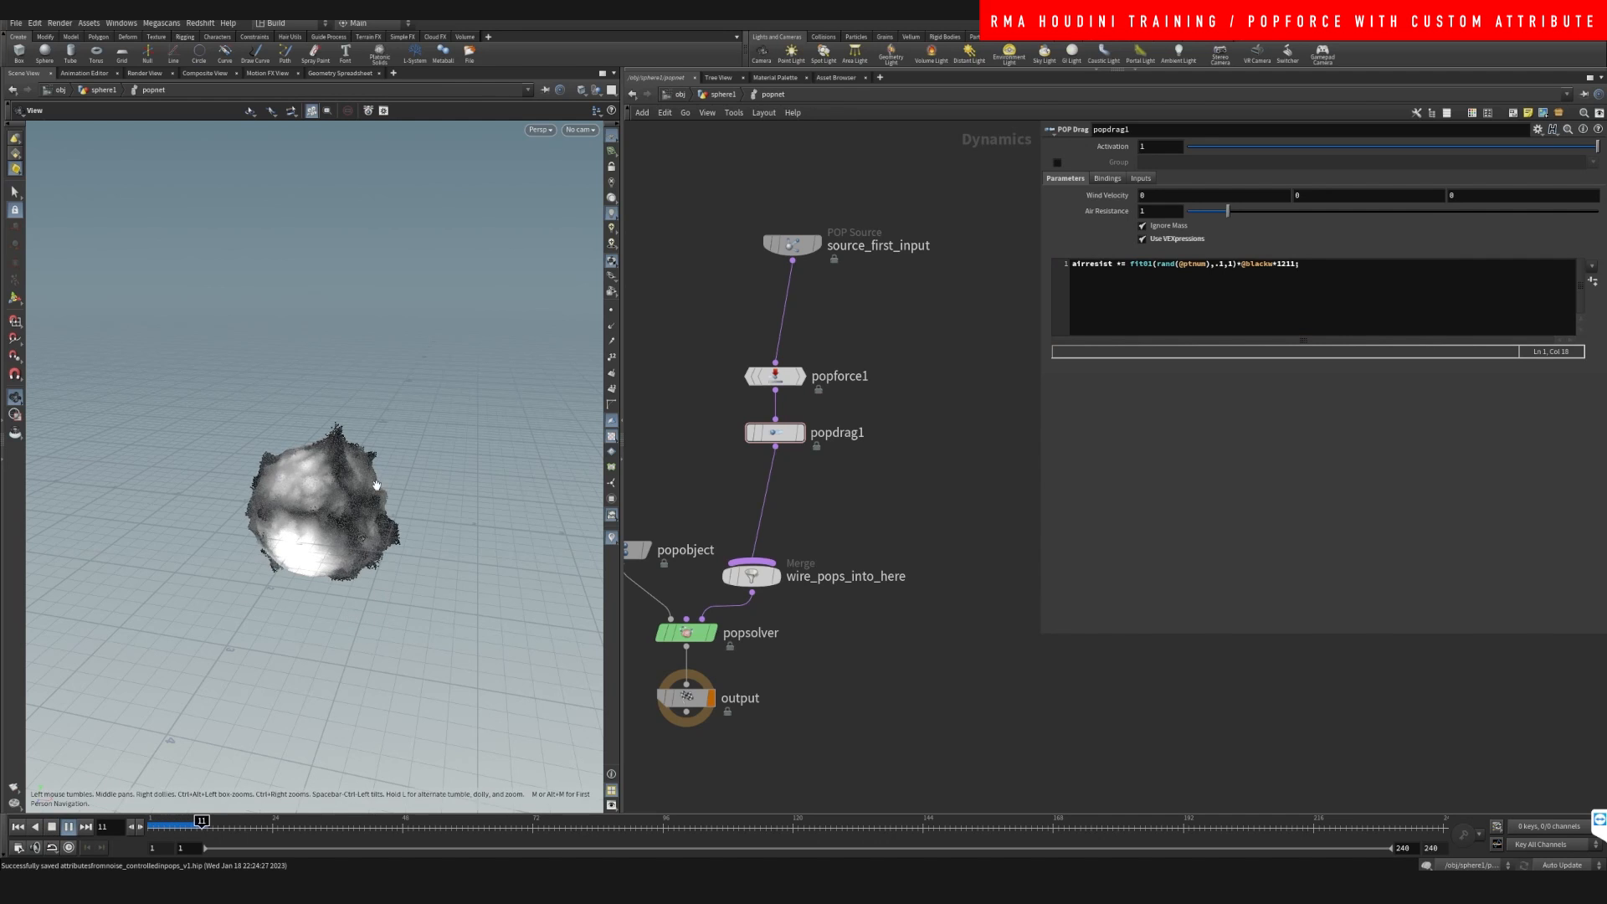
left_click(17, 827)
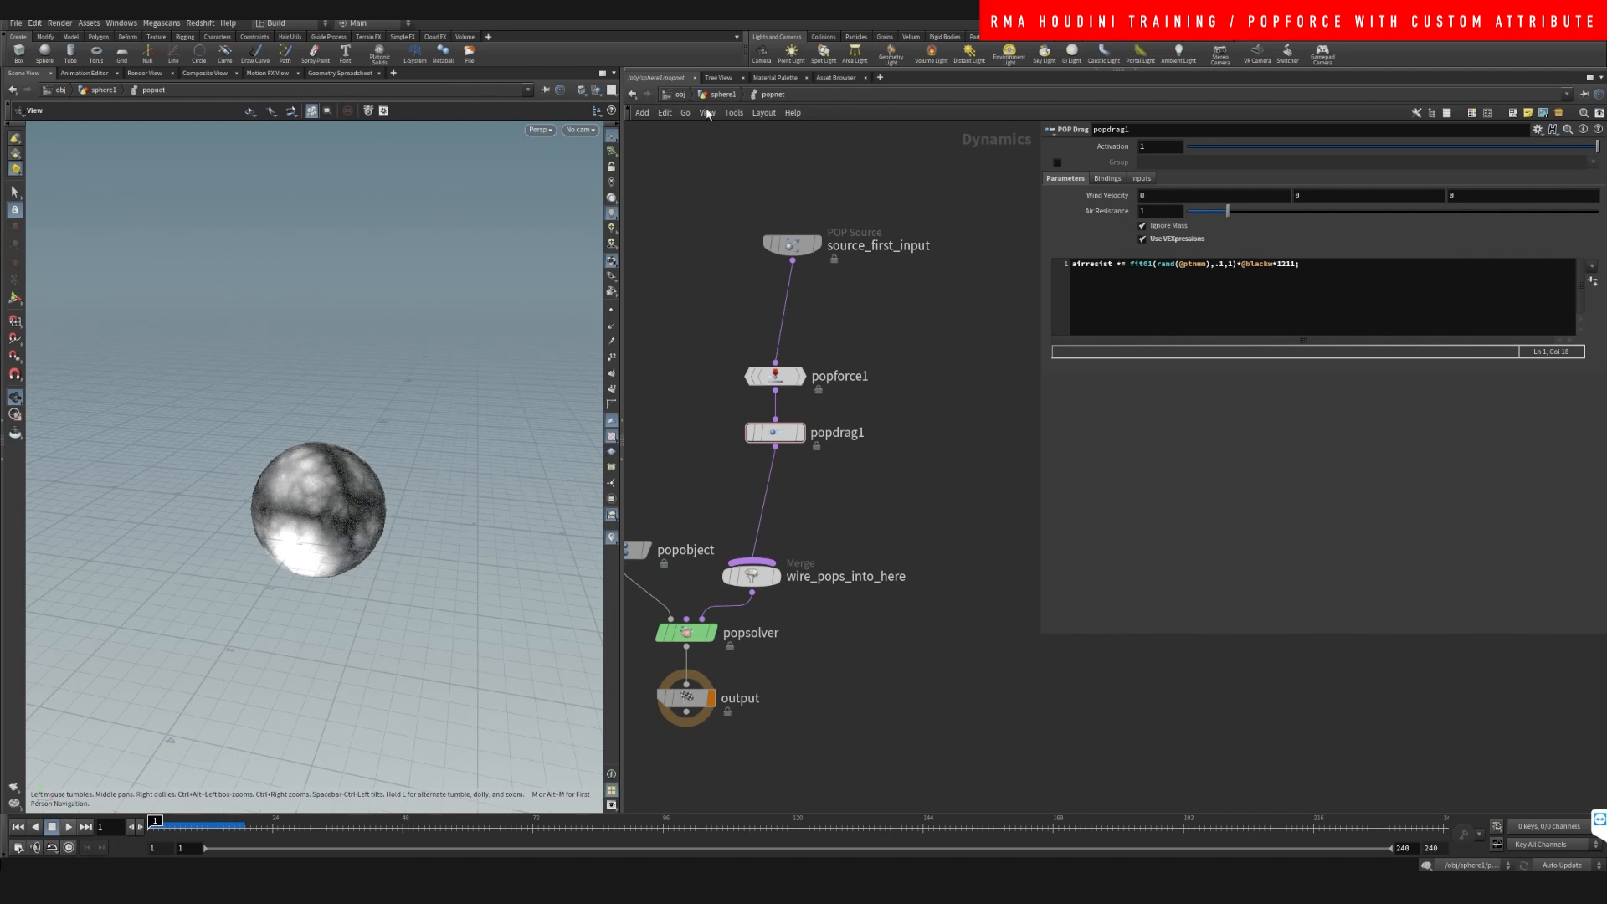
Return to popnet1 and turn off Use VEXpressions on its popforce1 node
key("u")
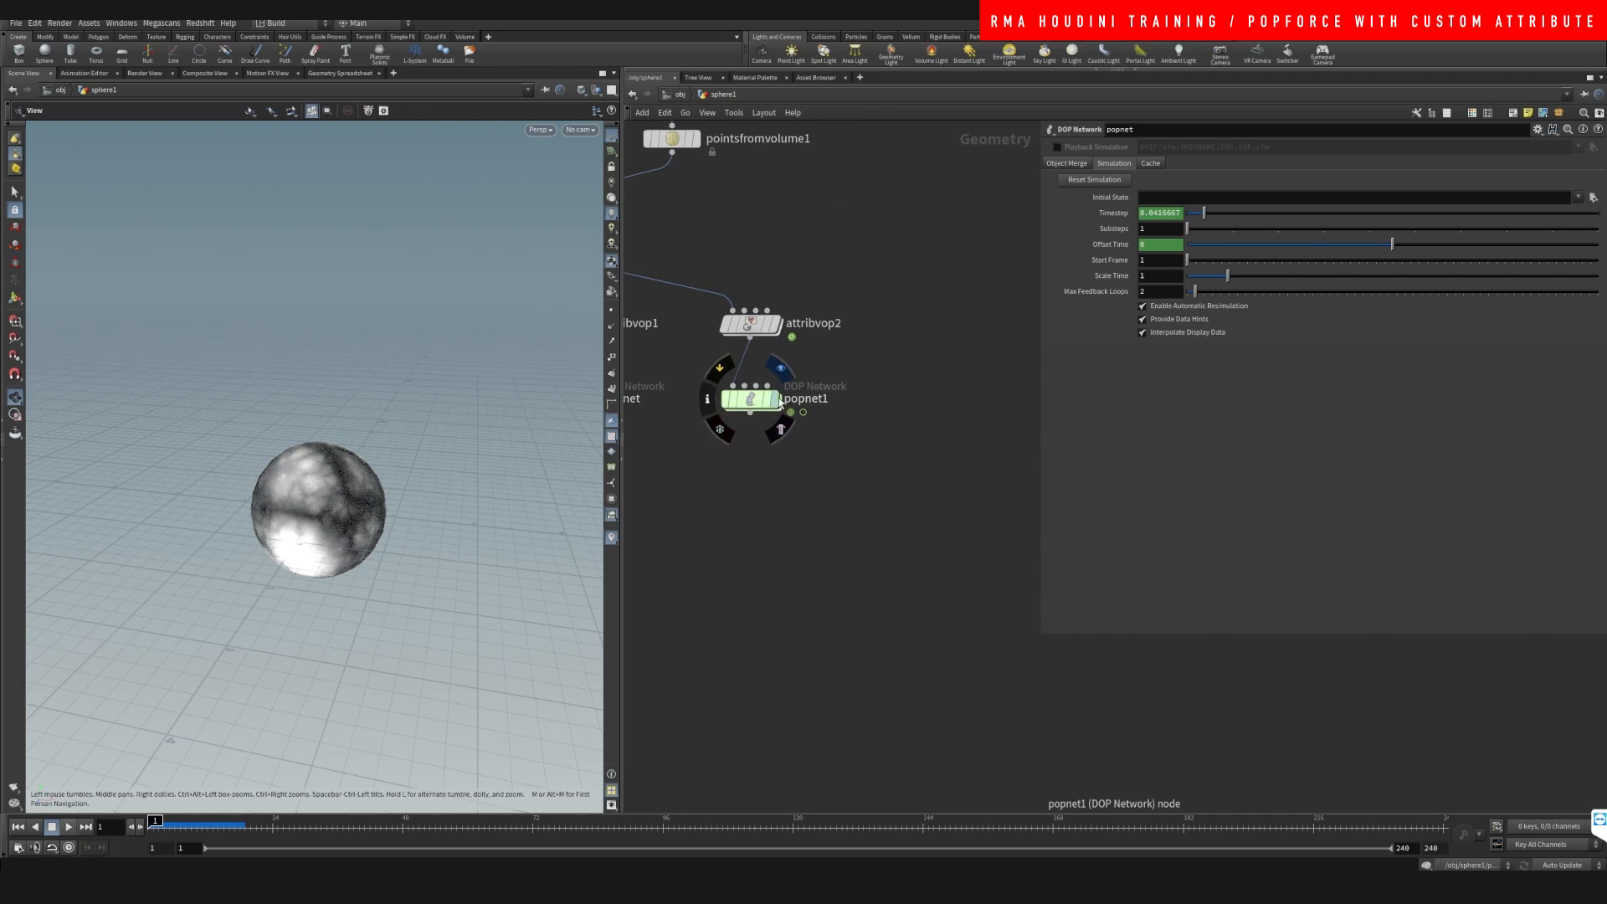
double_click(753, 399)
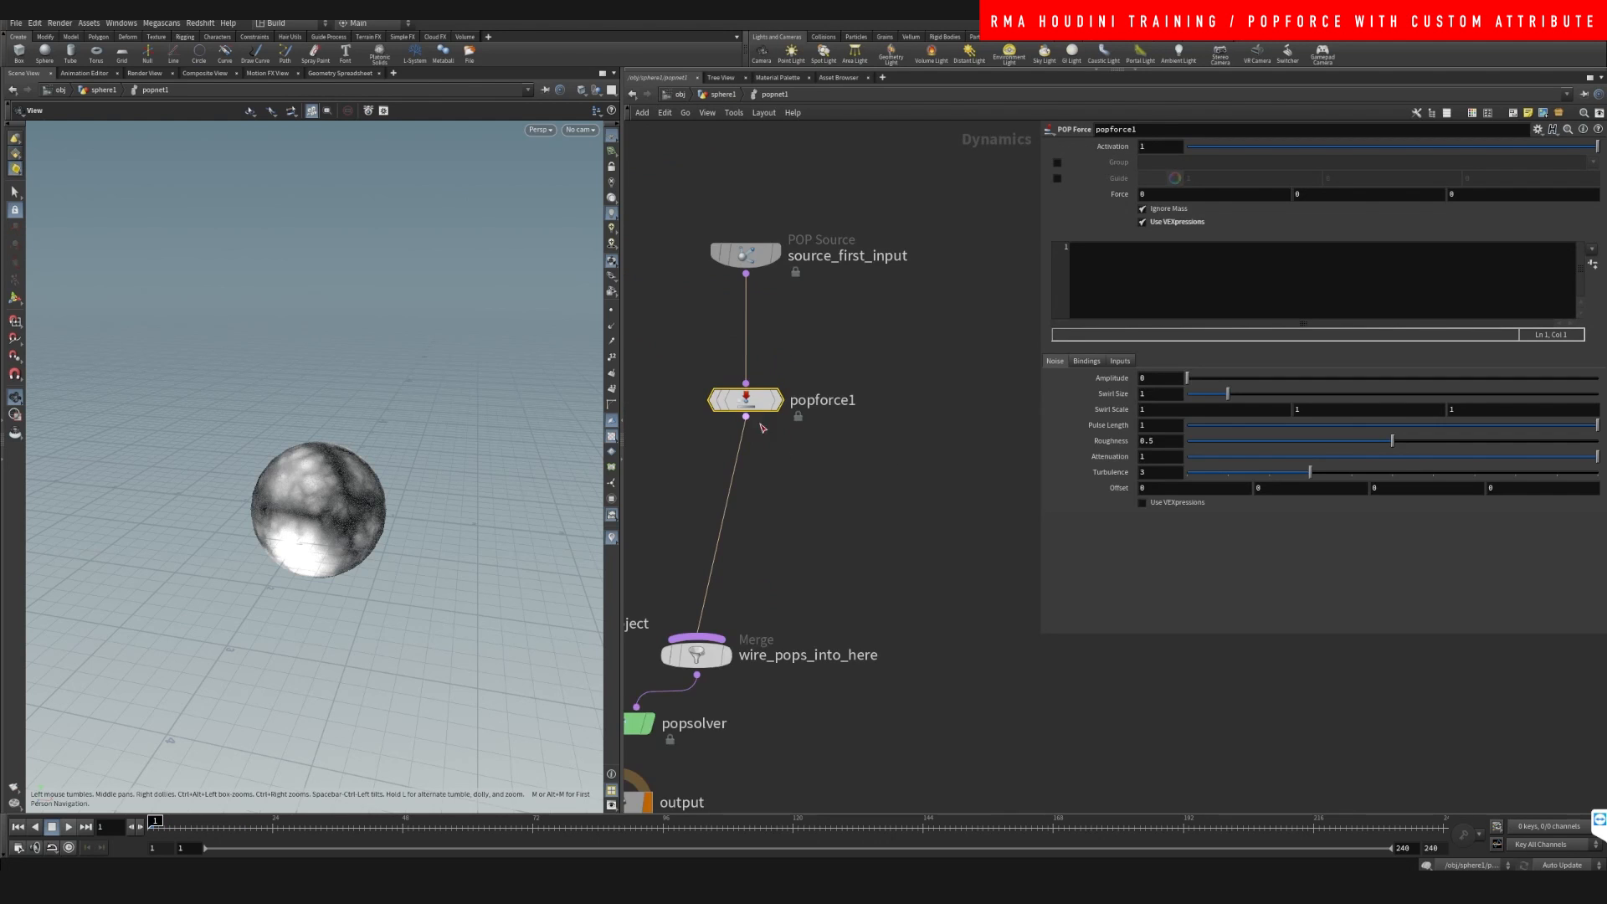
middle_click_drag(838, 483, 818, 463)
left_click(1154, 298)
left_click(896, 492)
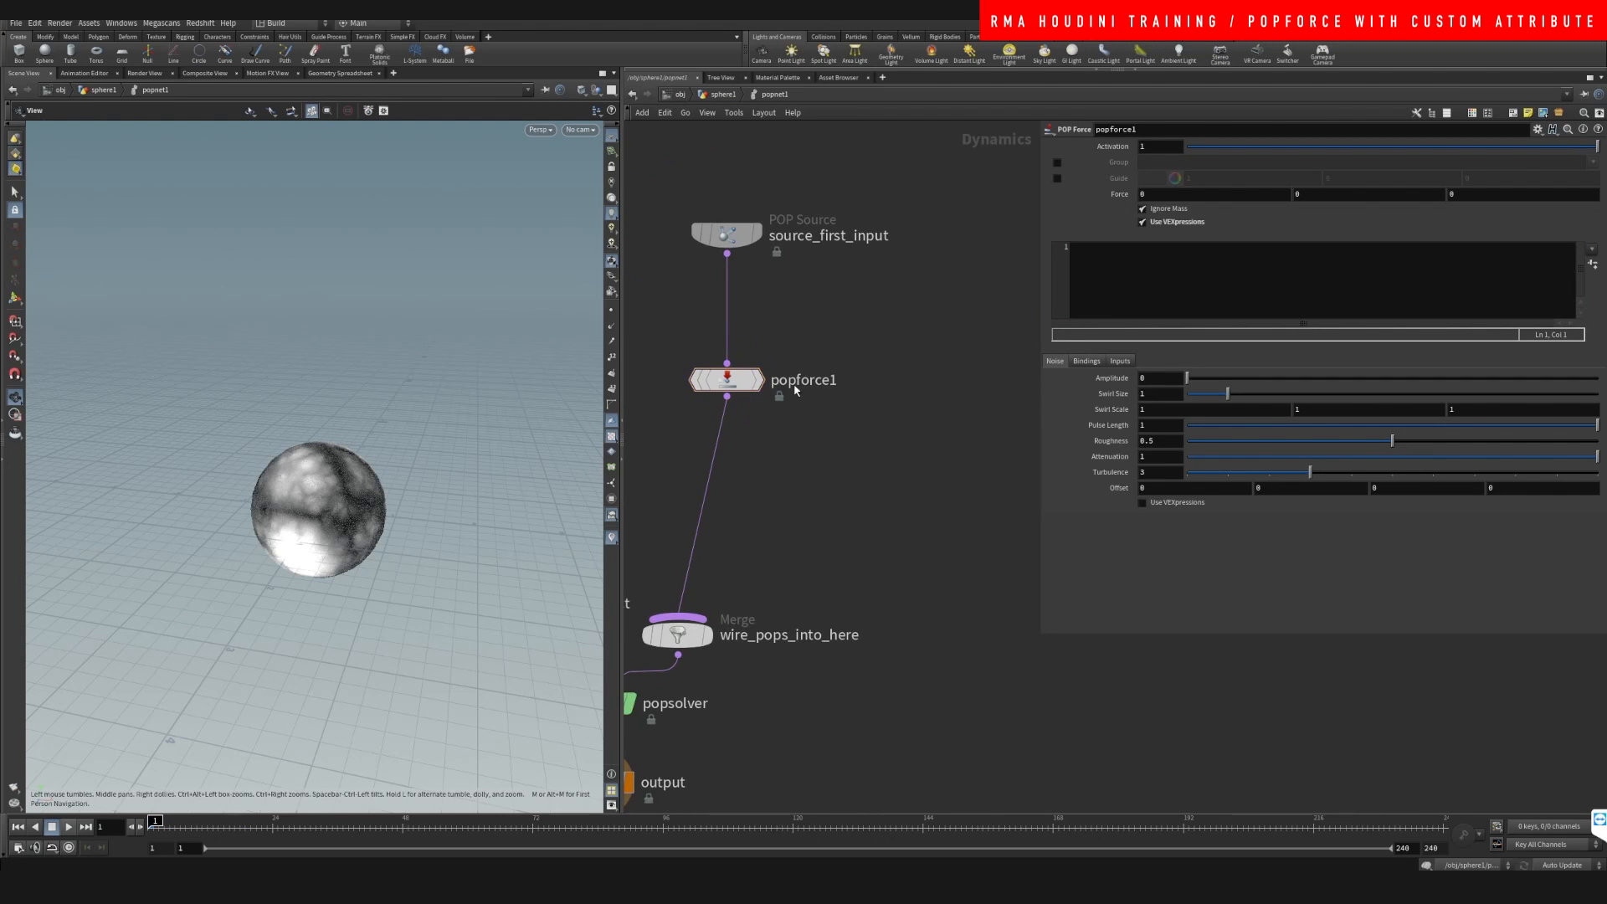
left_click(795, 387)
left_click(1143, 222)
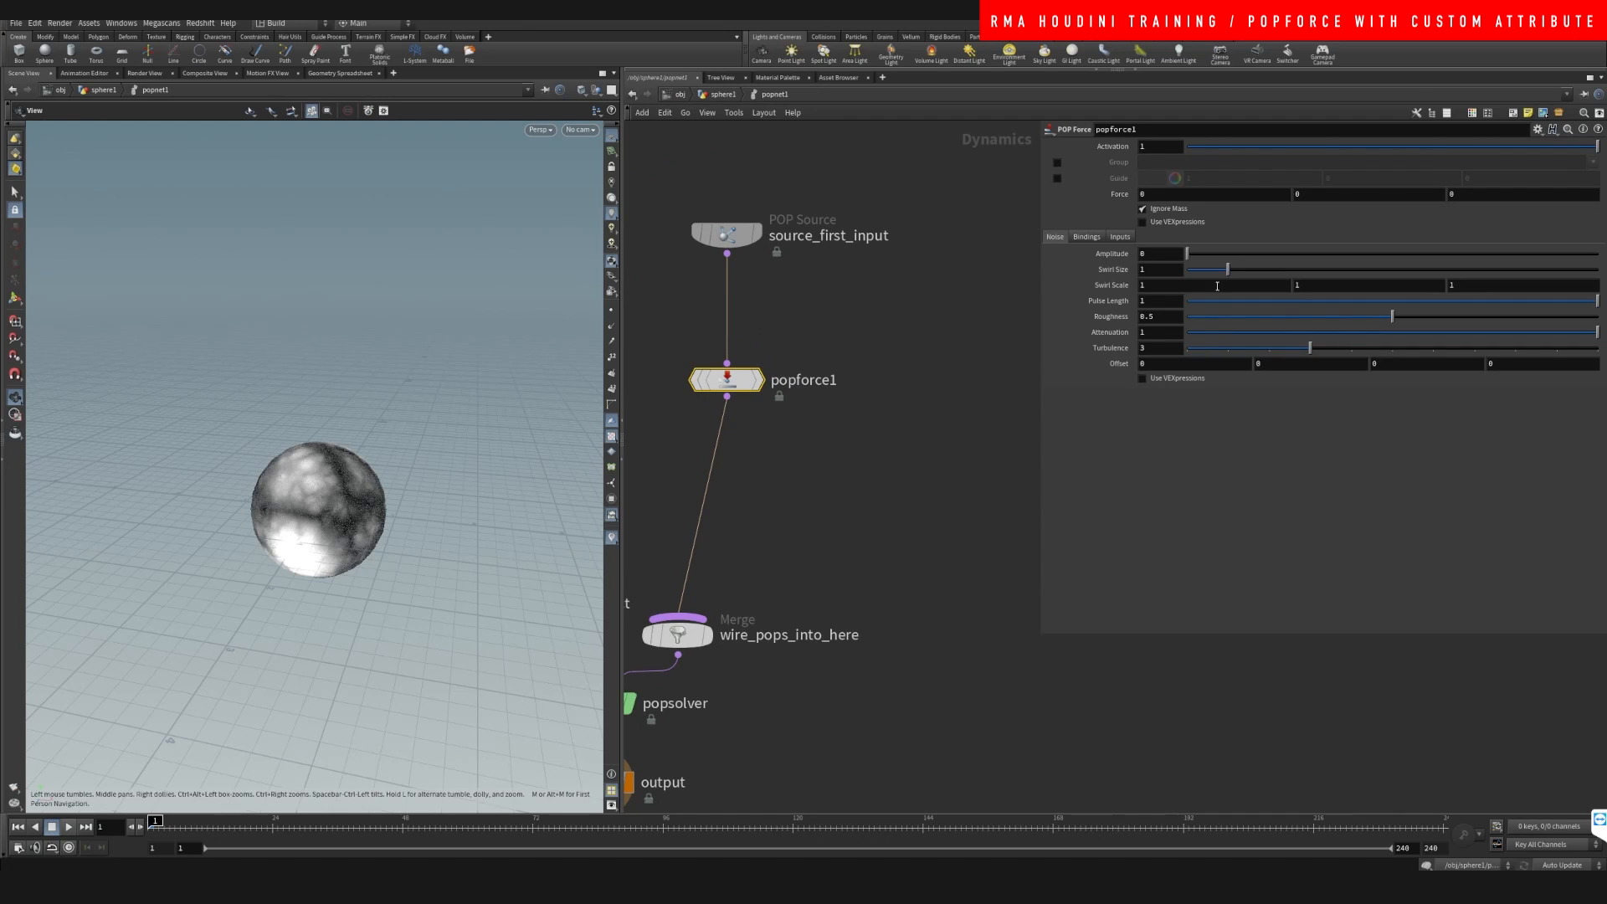
Set popforce1's noise Amplitude to 0.95, then play the simulation briefly and return to frame 1
left_click(1226, 253)
left_click(68, 826)
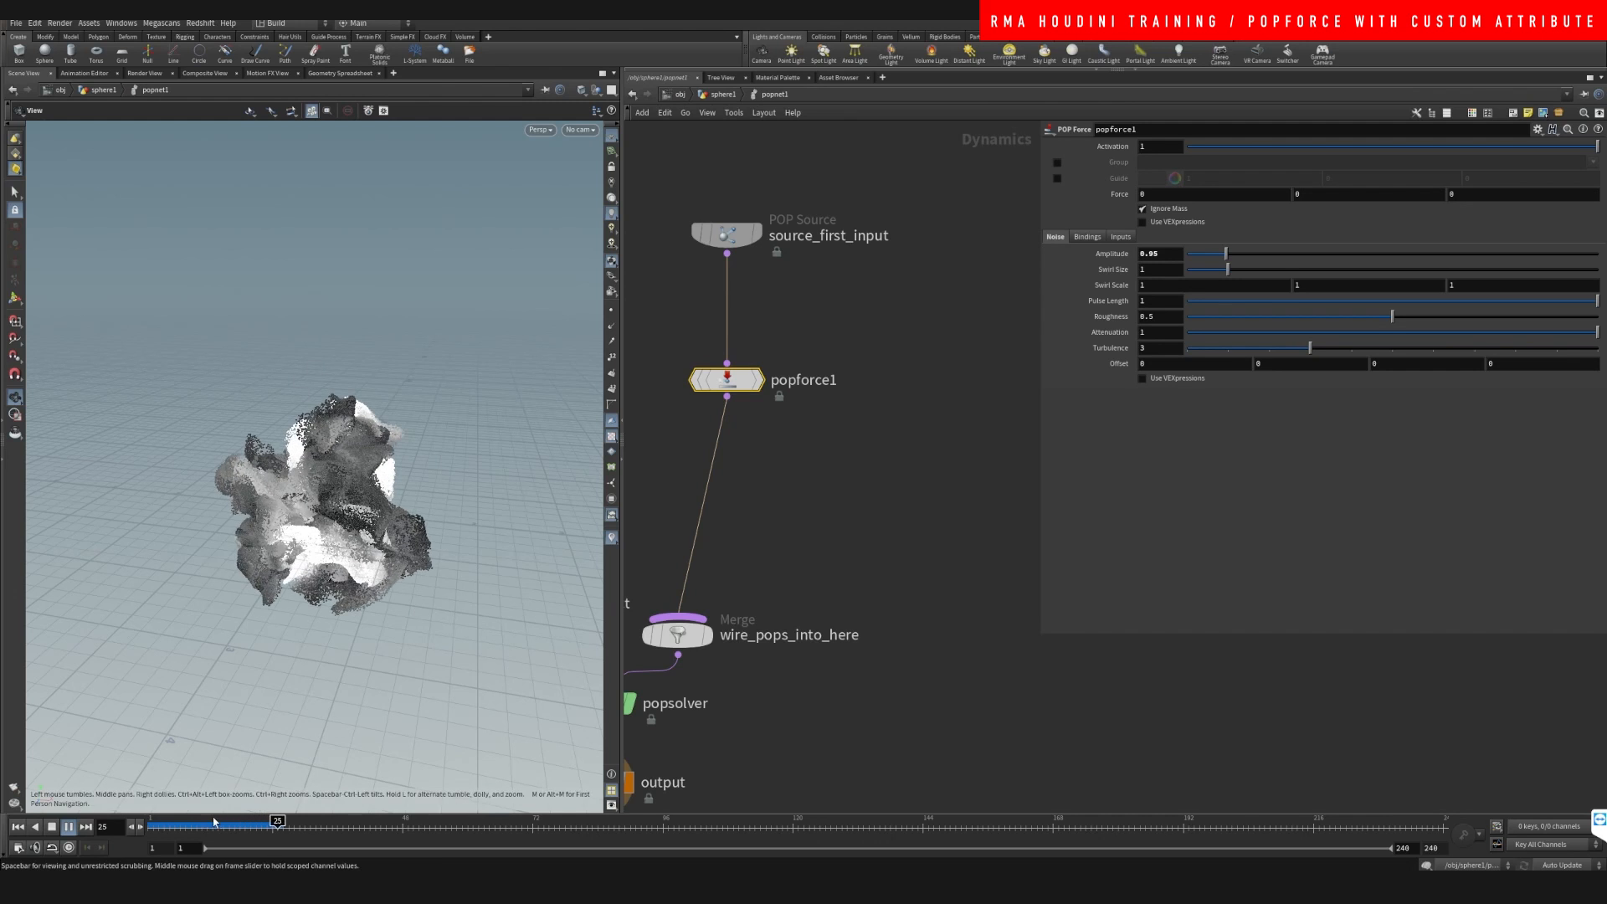
left_click(51, 826)
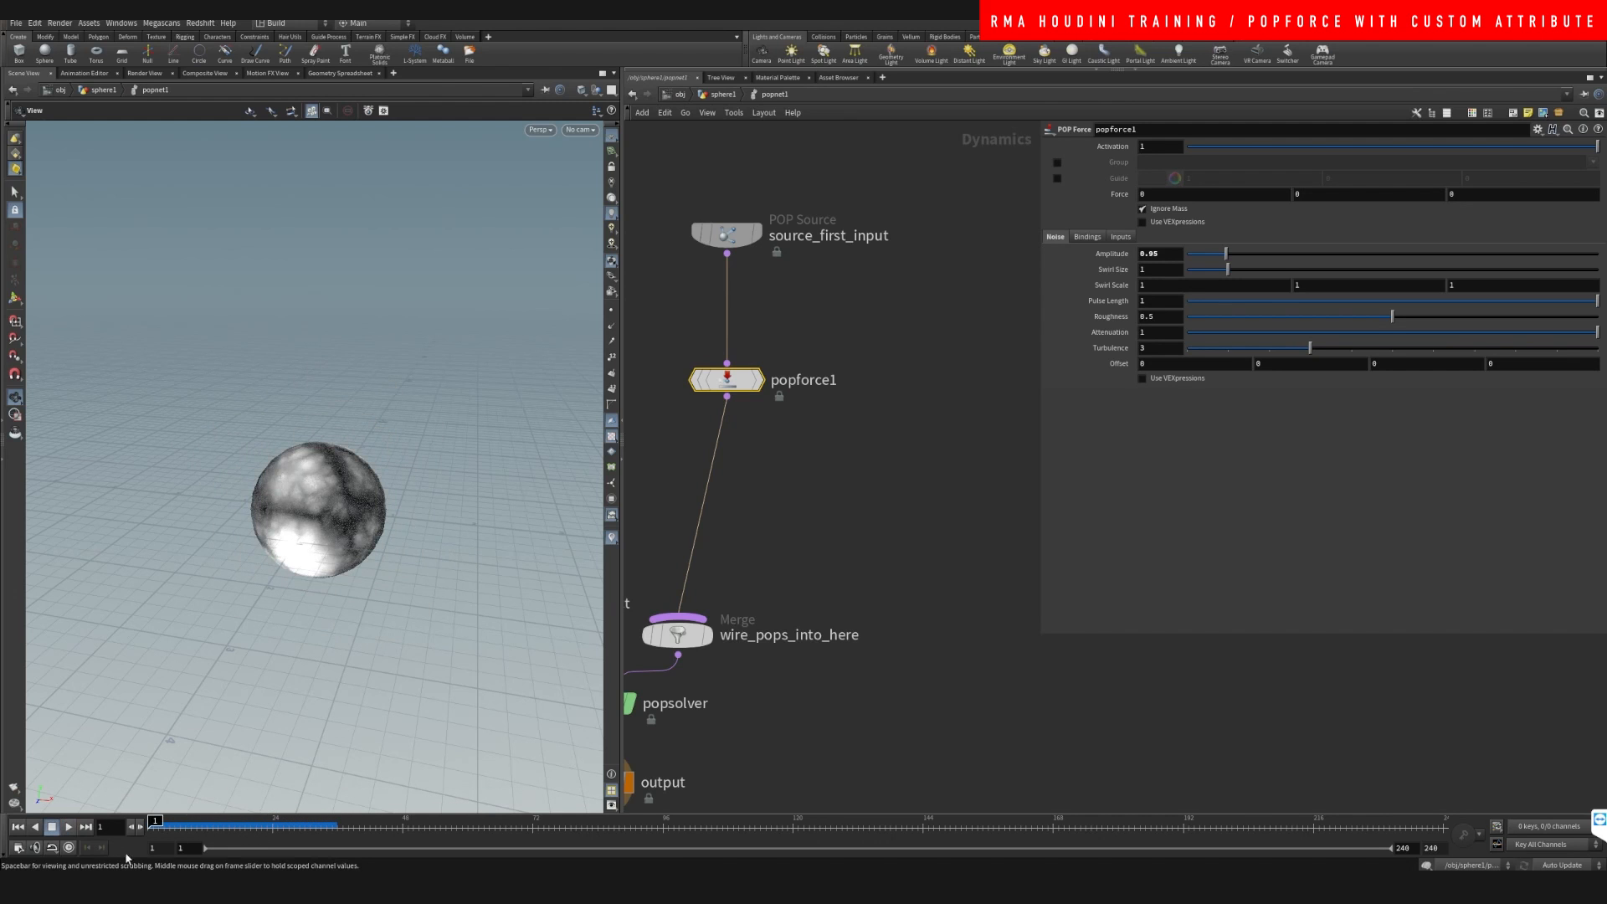
left_click(1171, 226)
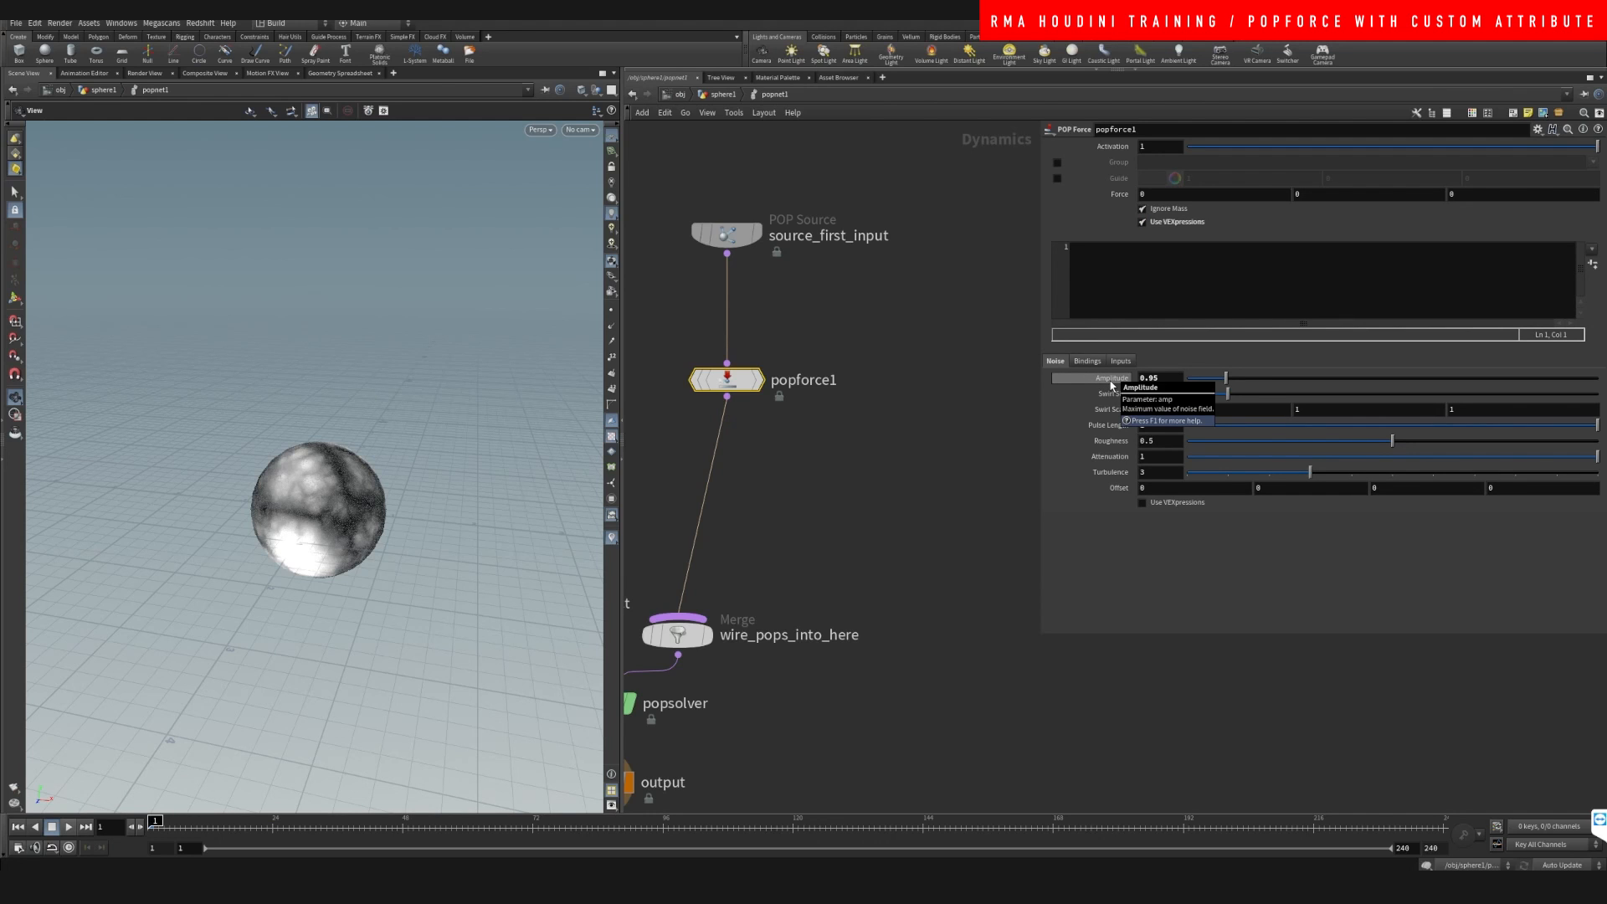
left_click(1243, 289)
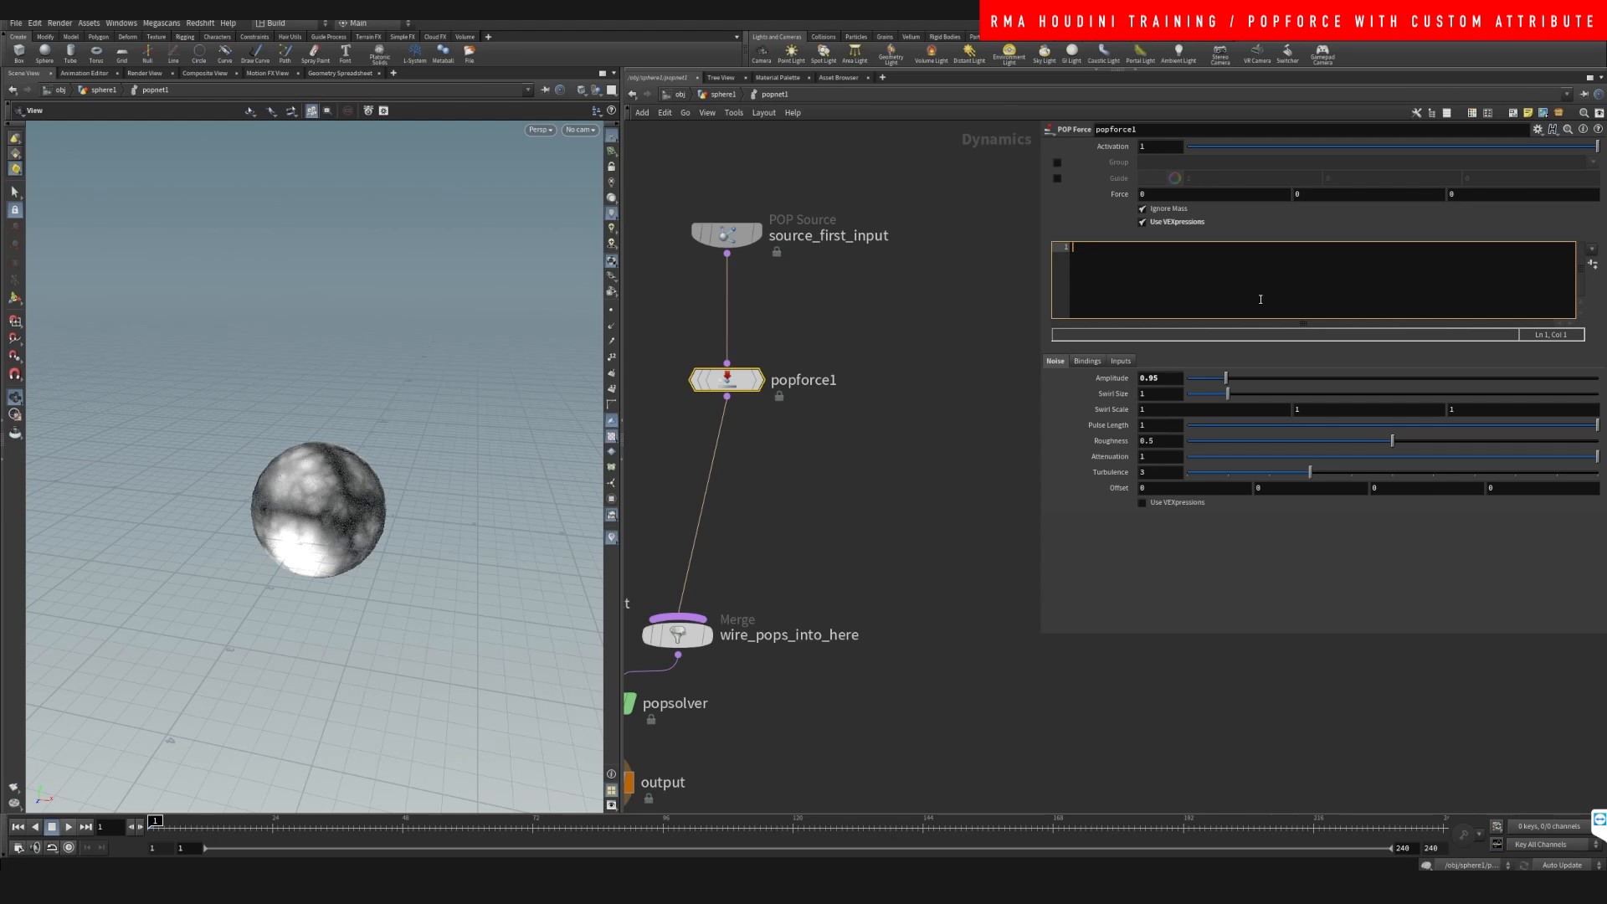
type("amp += .5*@")
type("black23")
type(";")
left_click(813, 534)
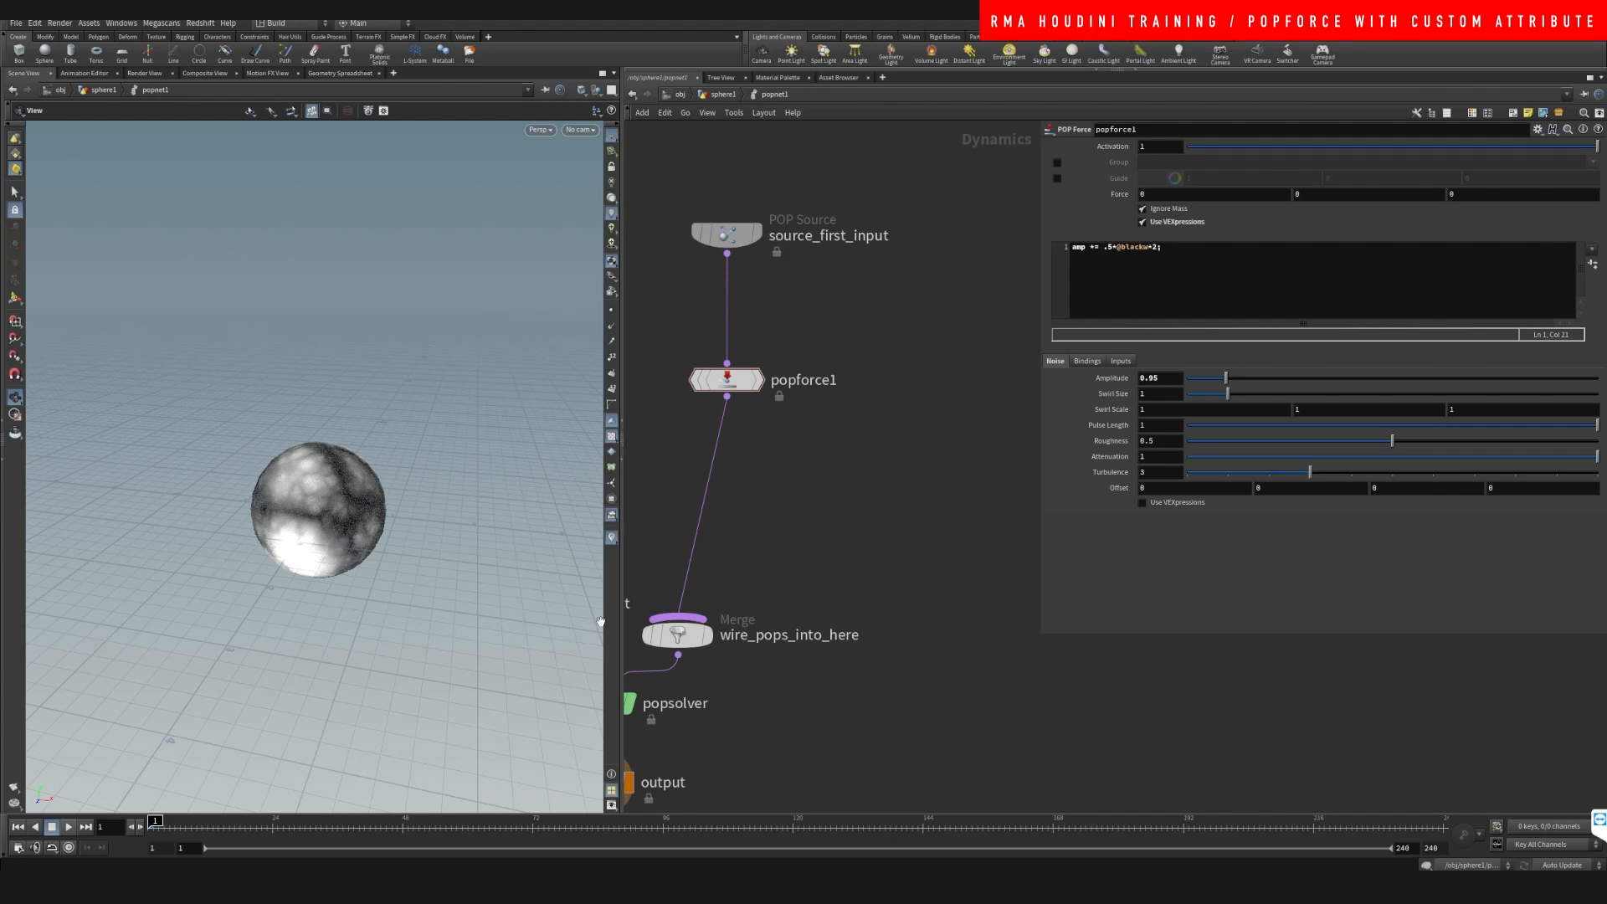
left_click(69, 826)
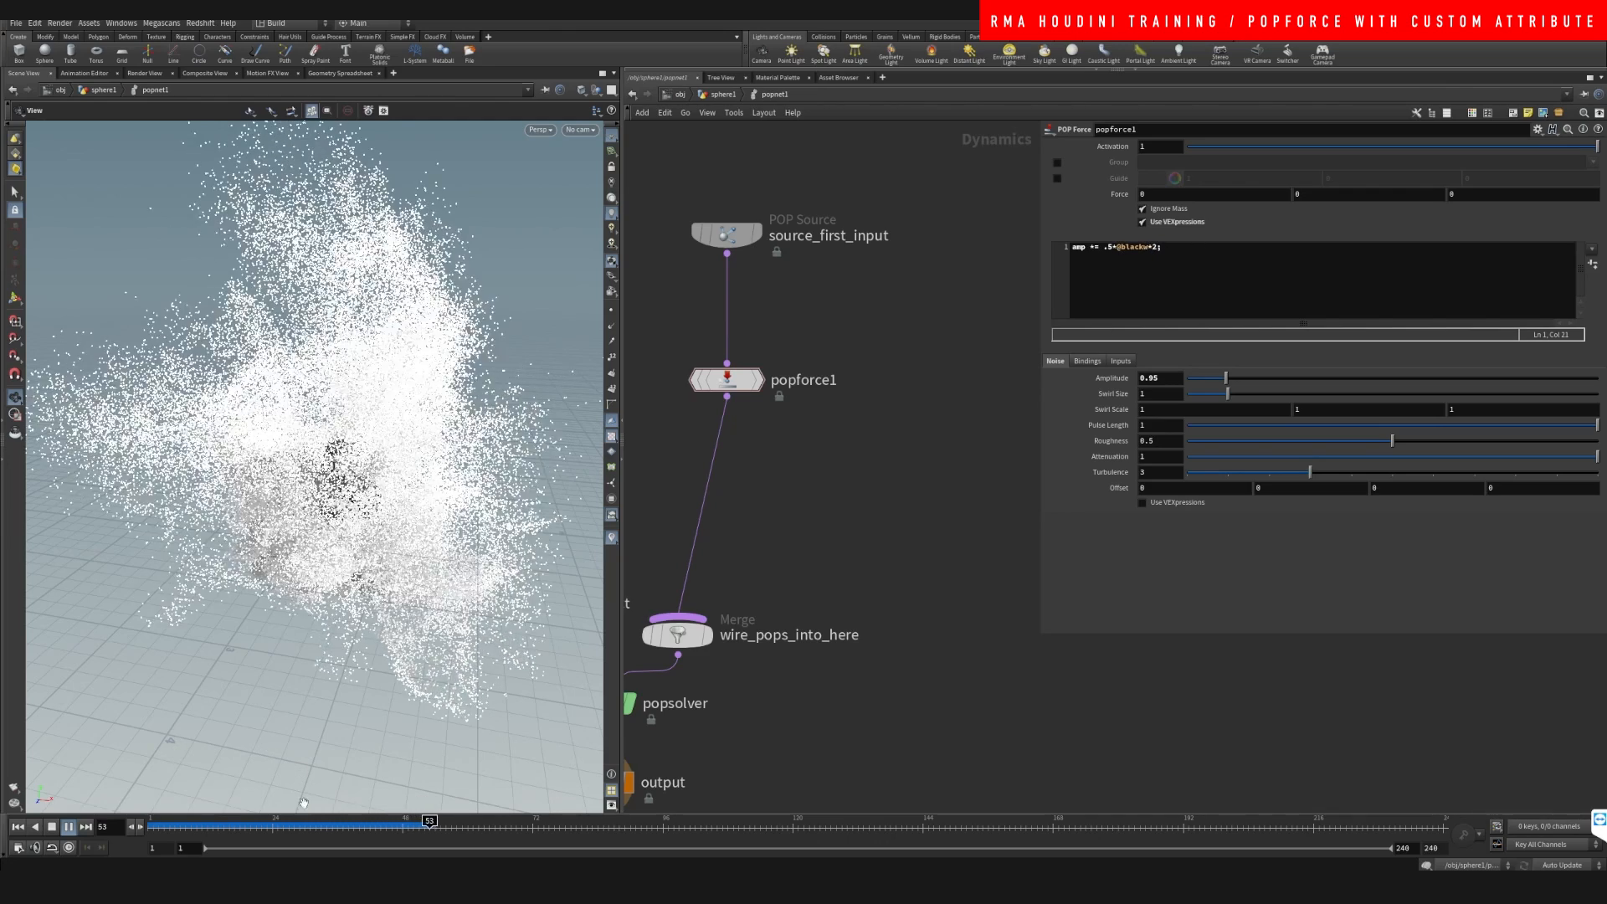
left_click_drag(452, 823, 157, 819)
In sphere1's attribvop2, insert a Ramp Parameter node between turbnoise1 and the blackw bind1 node
left_click(727, 94)
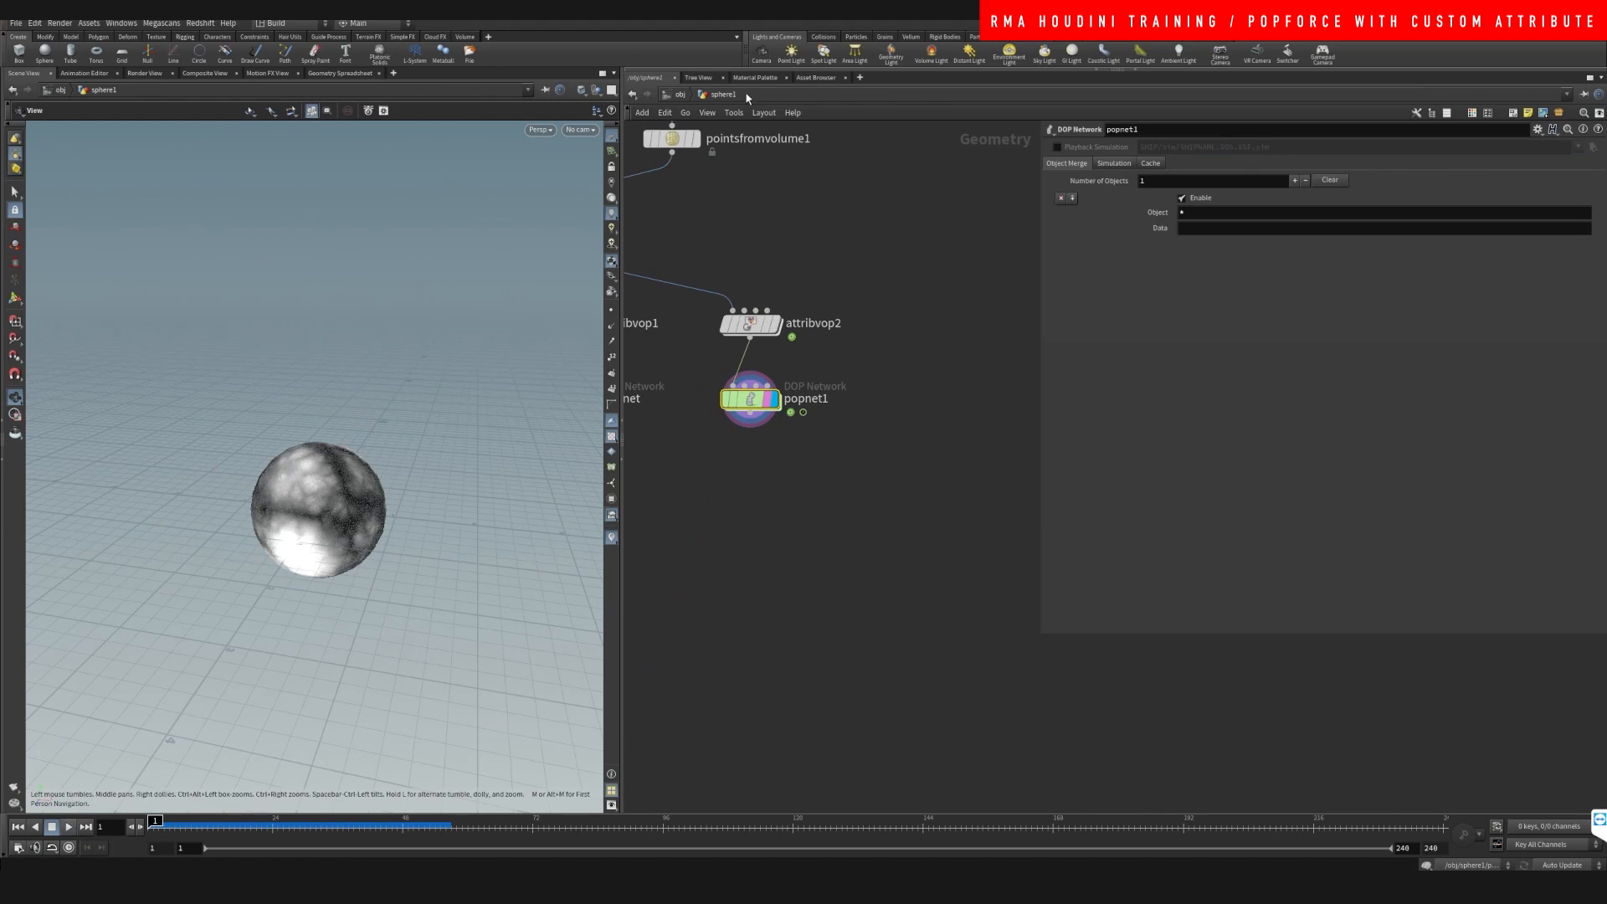
middle_click_drag(871, 266, 875, 316)
left_click(769, 382)
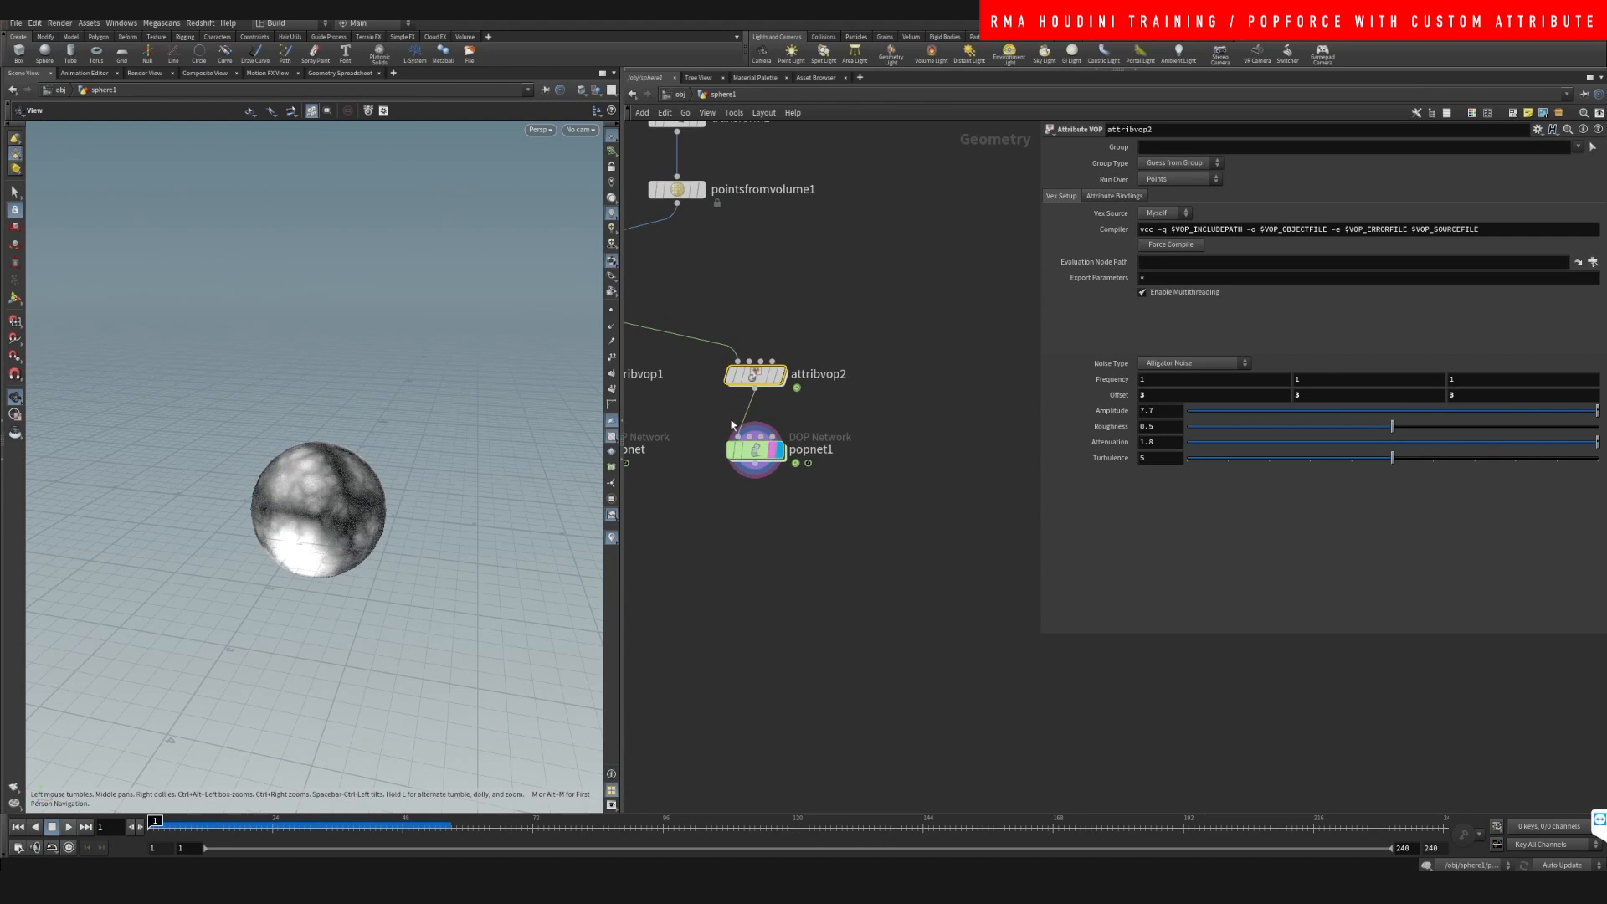
double_click(754, 374)
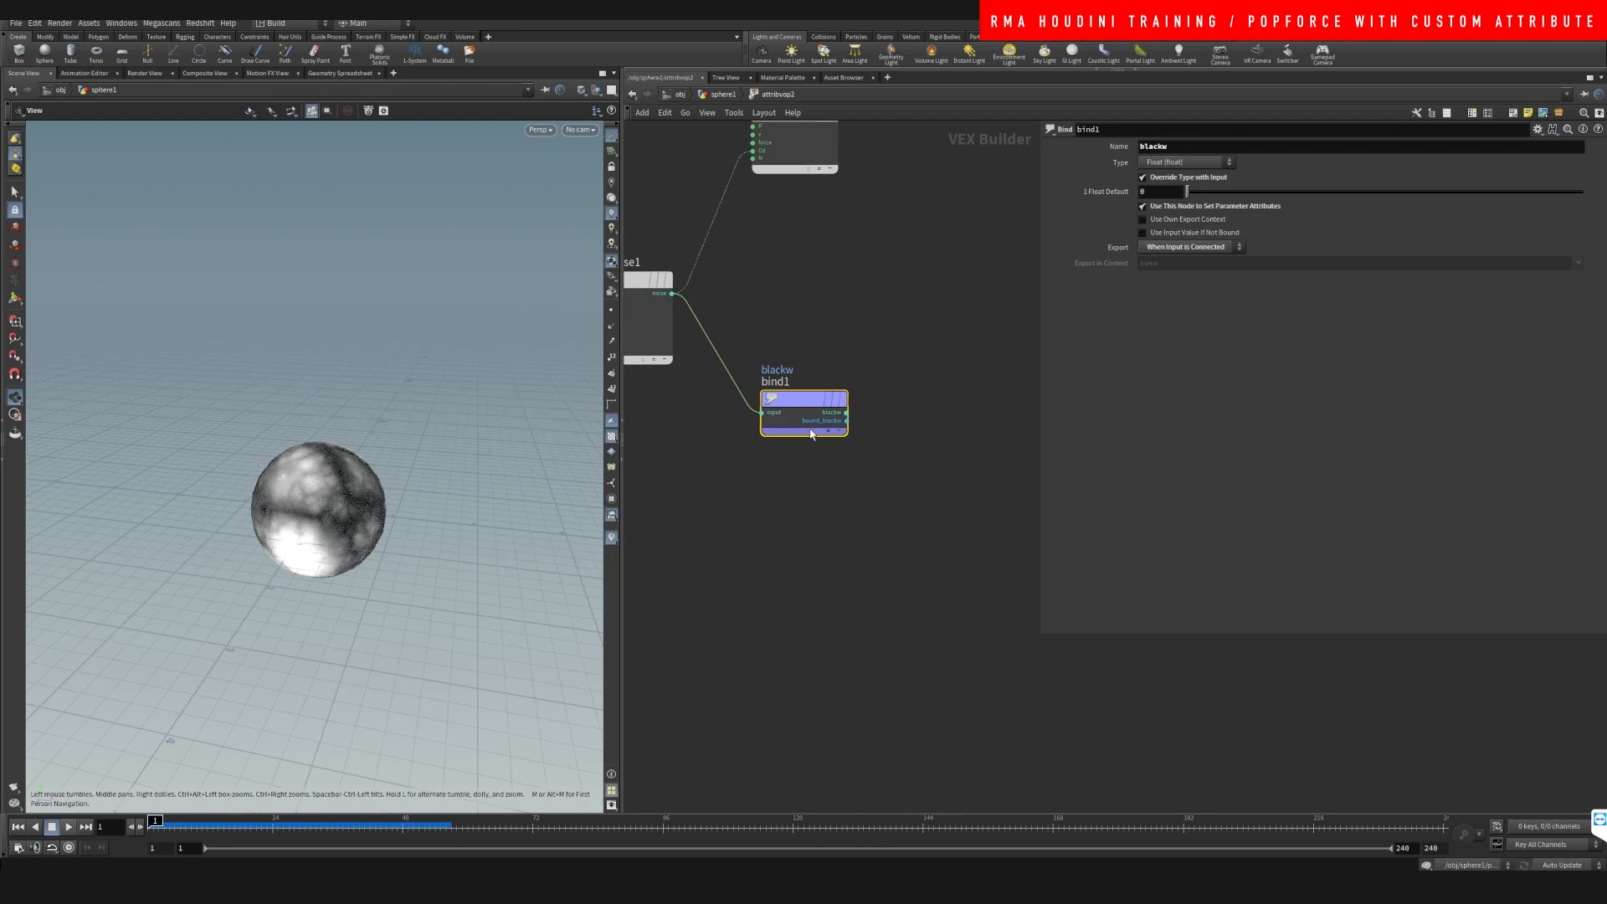
left_click_drag(811, 434, 933, 596)
key("Tab")
type("ra")
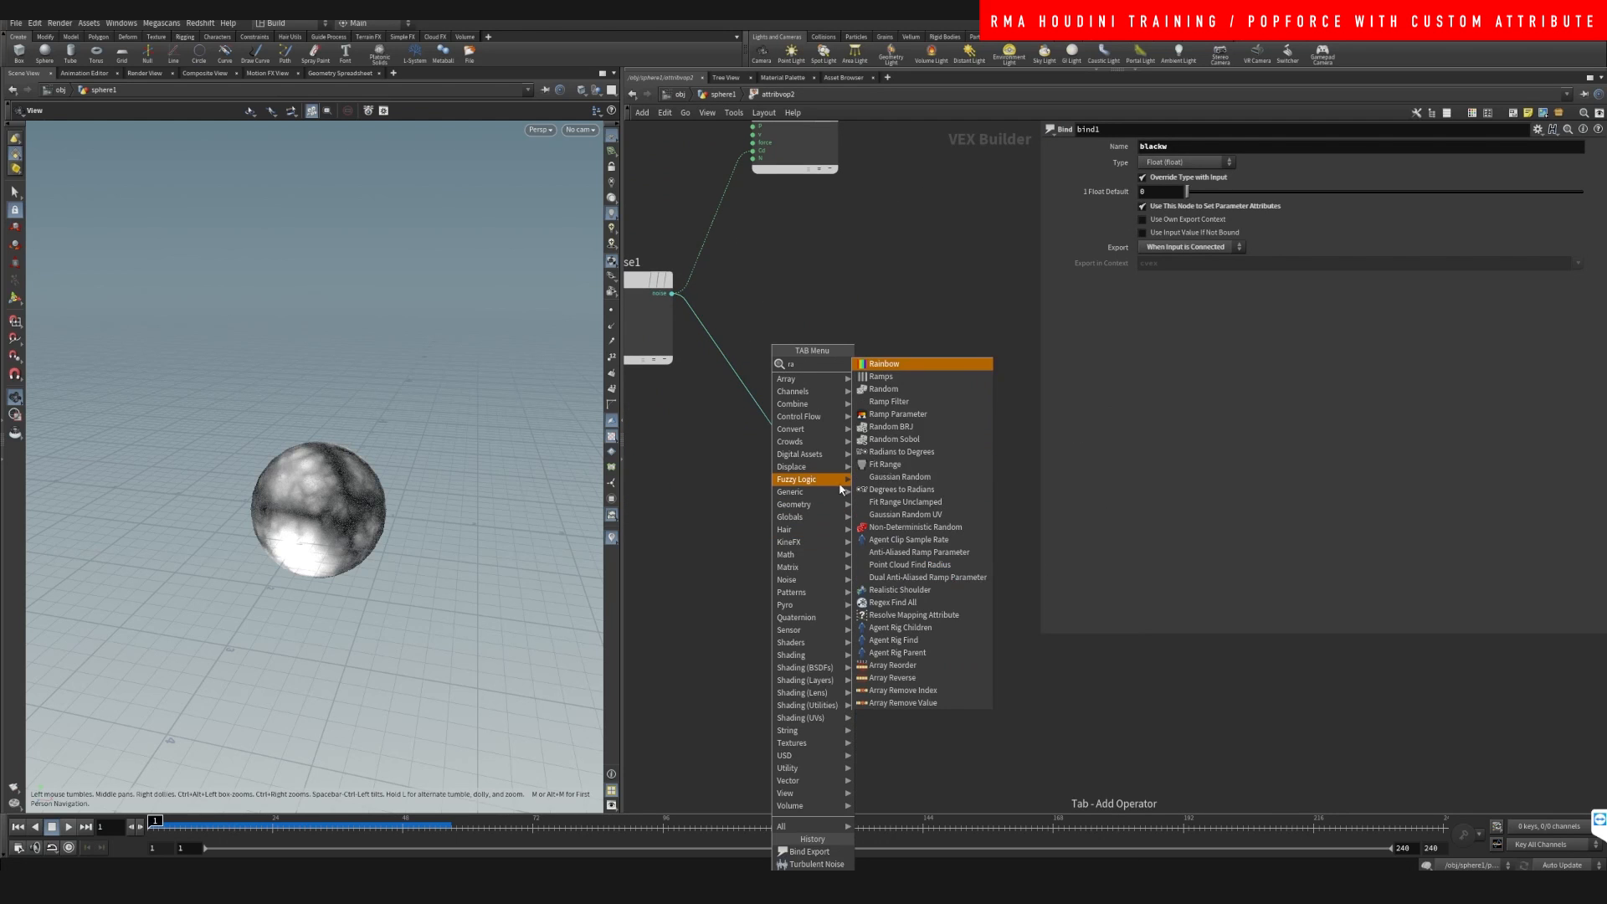
left_click(893, 414)
left_click(789, 435)
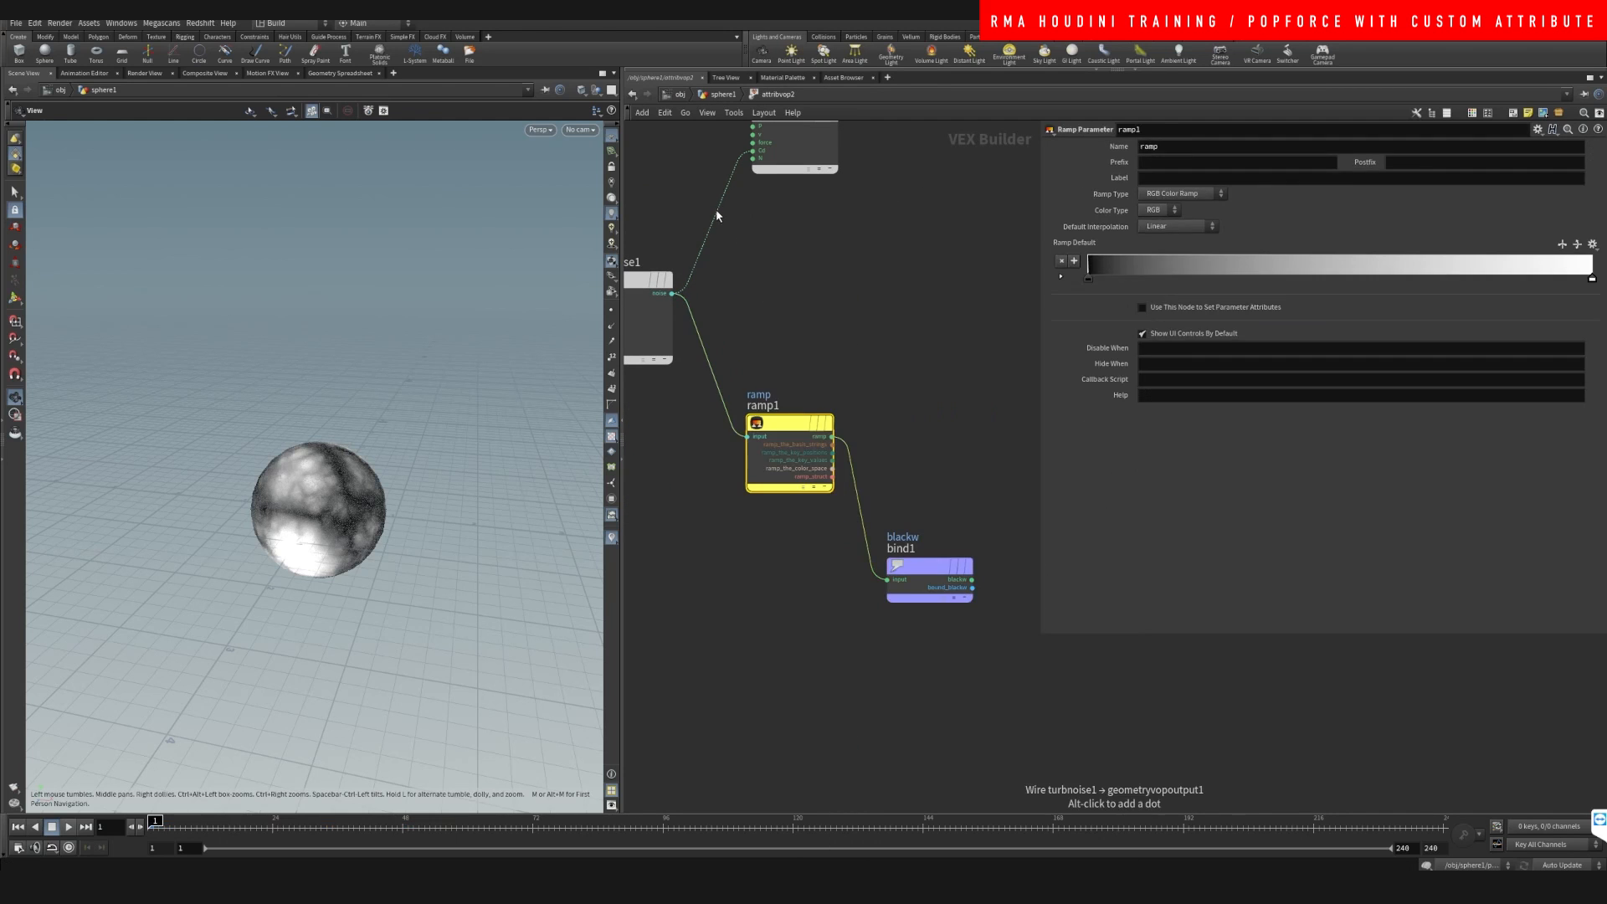
Rewire the geometry output's Cd input so that it is fed by ramp1 instead of turbnoise1
left_click_drag(717, 216, 833, 437)
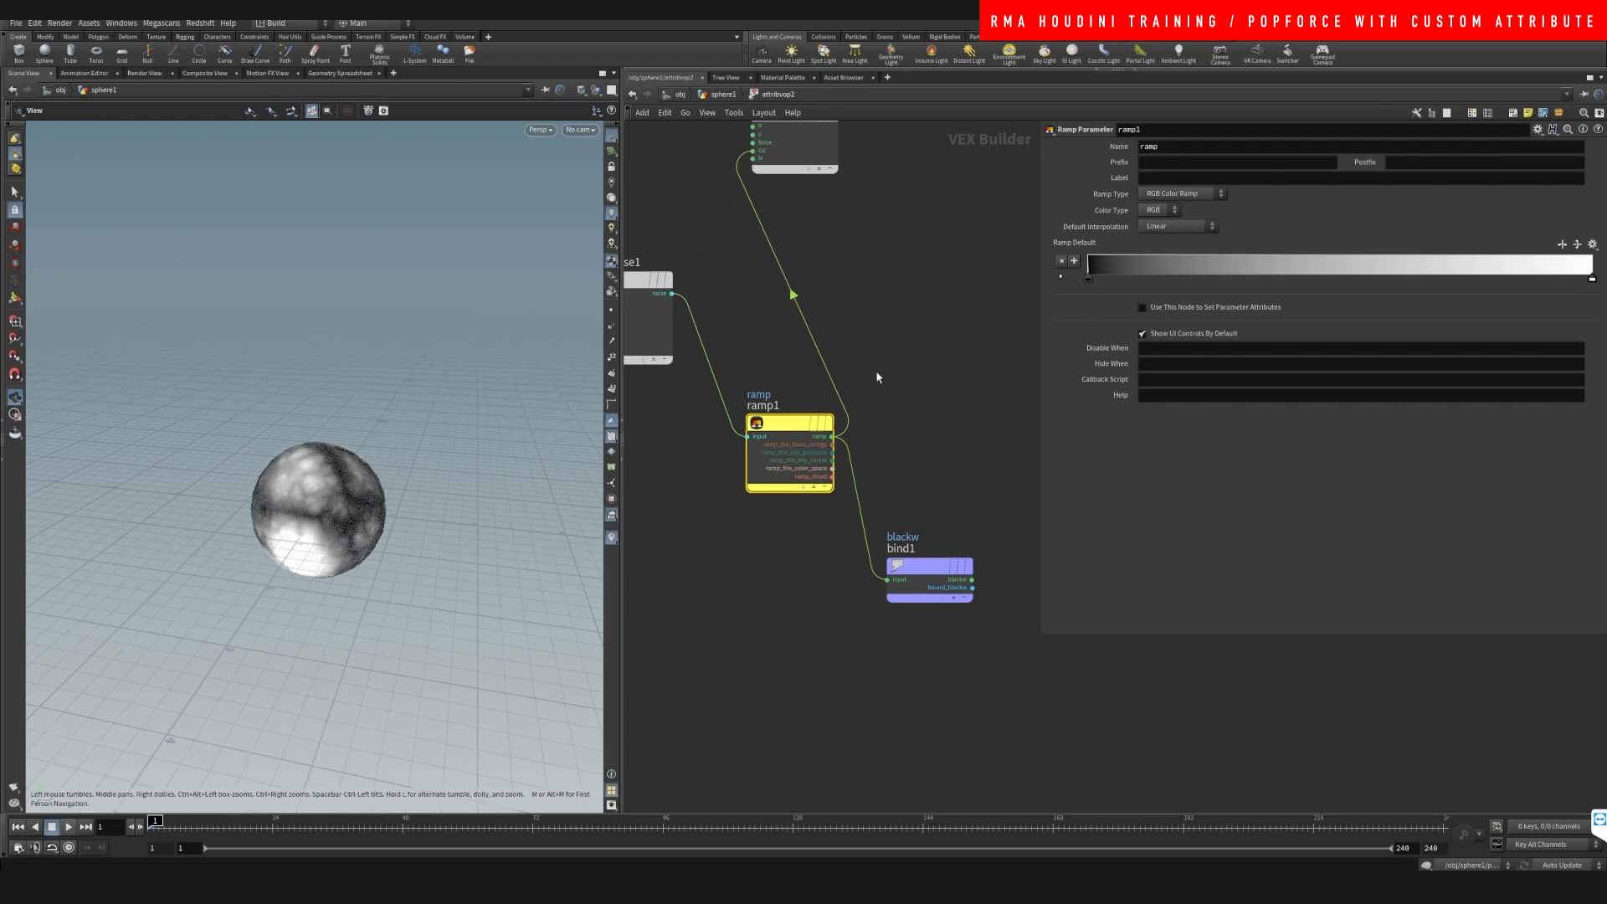
key("i")
scroll(905, 344, "down", 5)
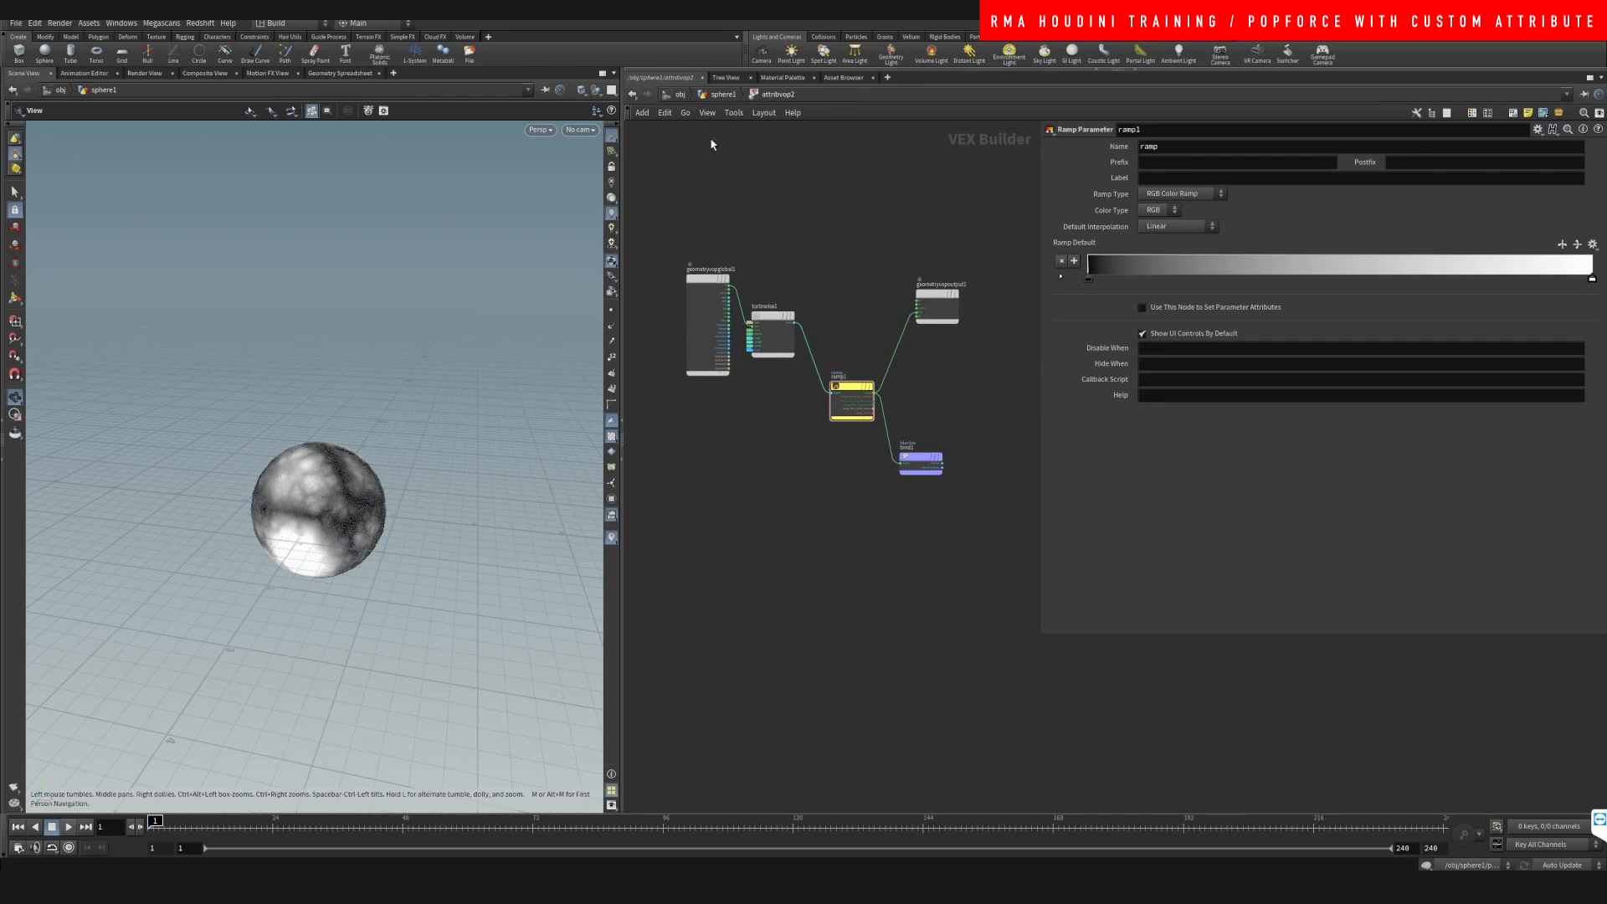
Set the color of attribvop2's white ramp end to gray 0.507 and display attribvop2
left_click(722, 94)
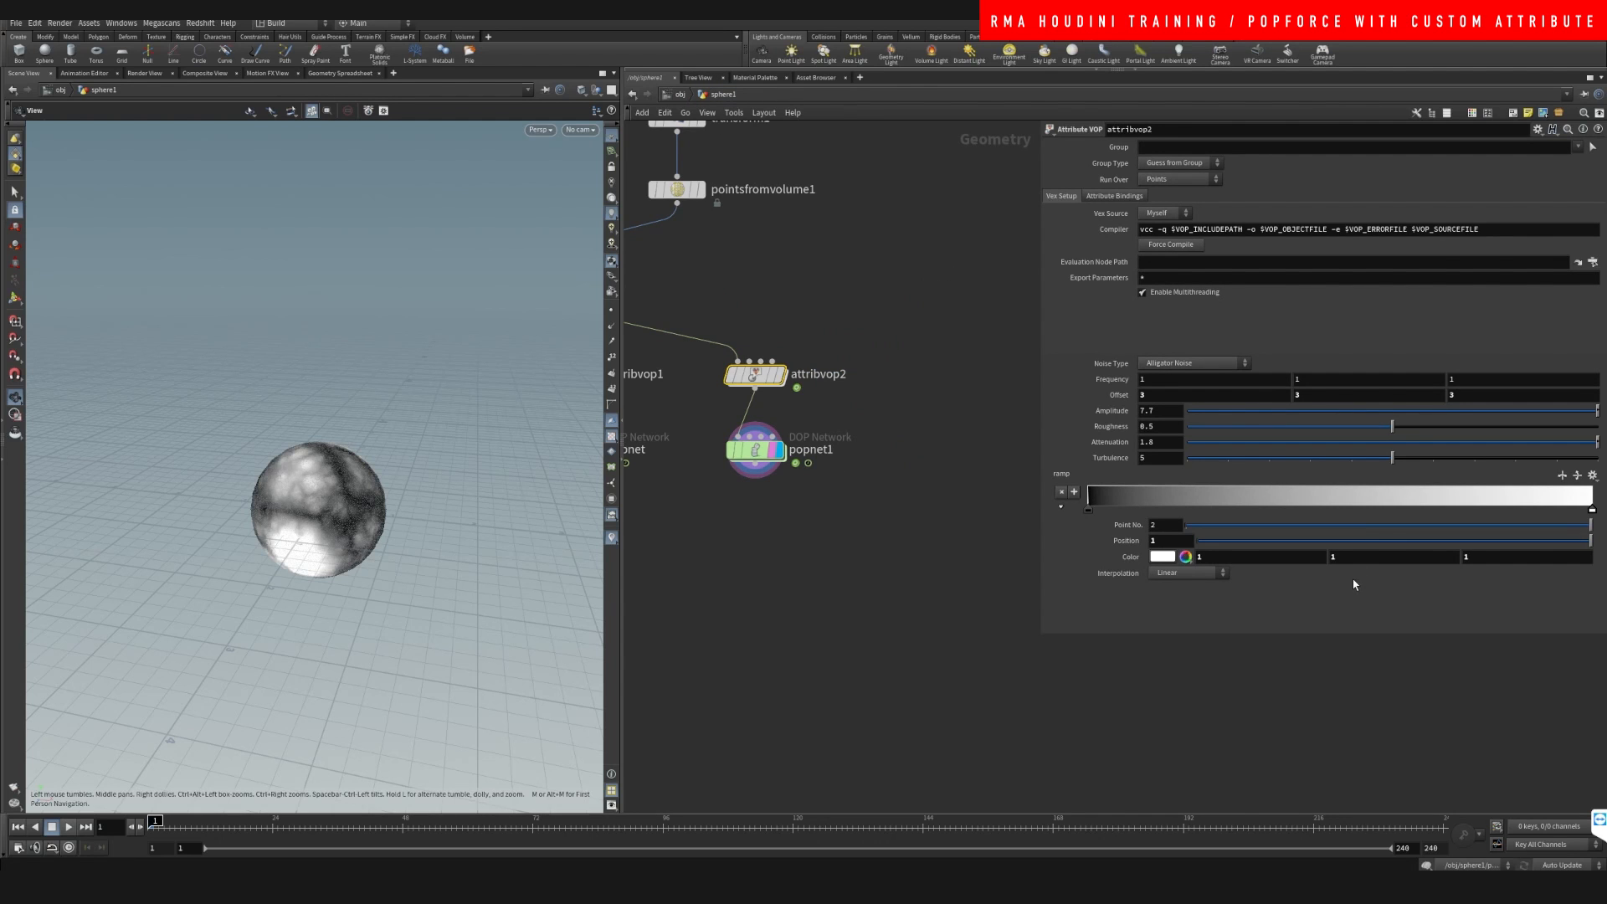
double_click(1592, 512)
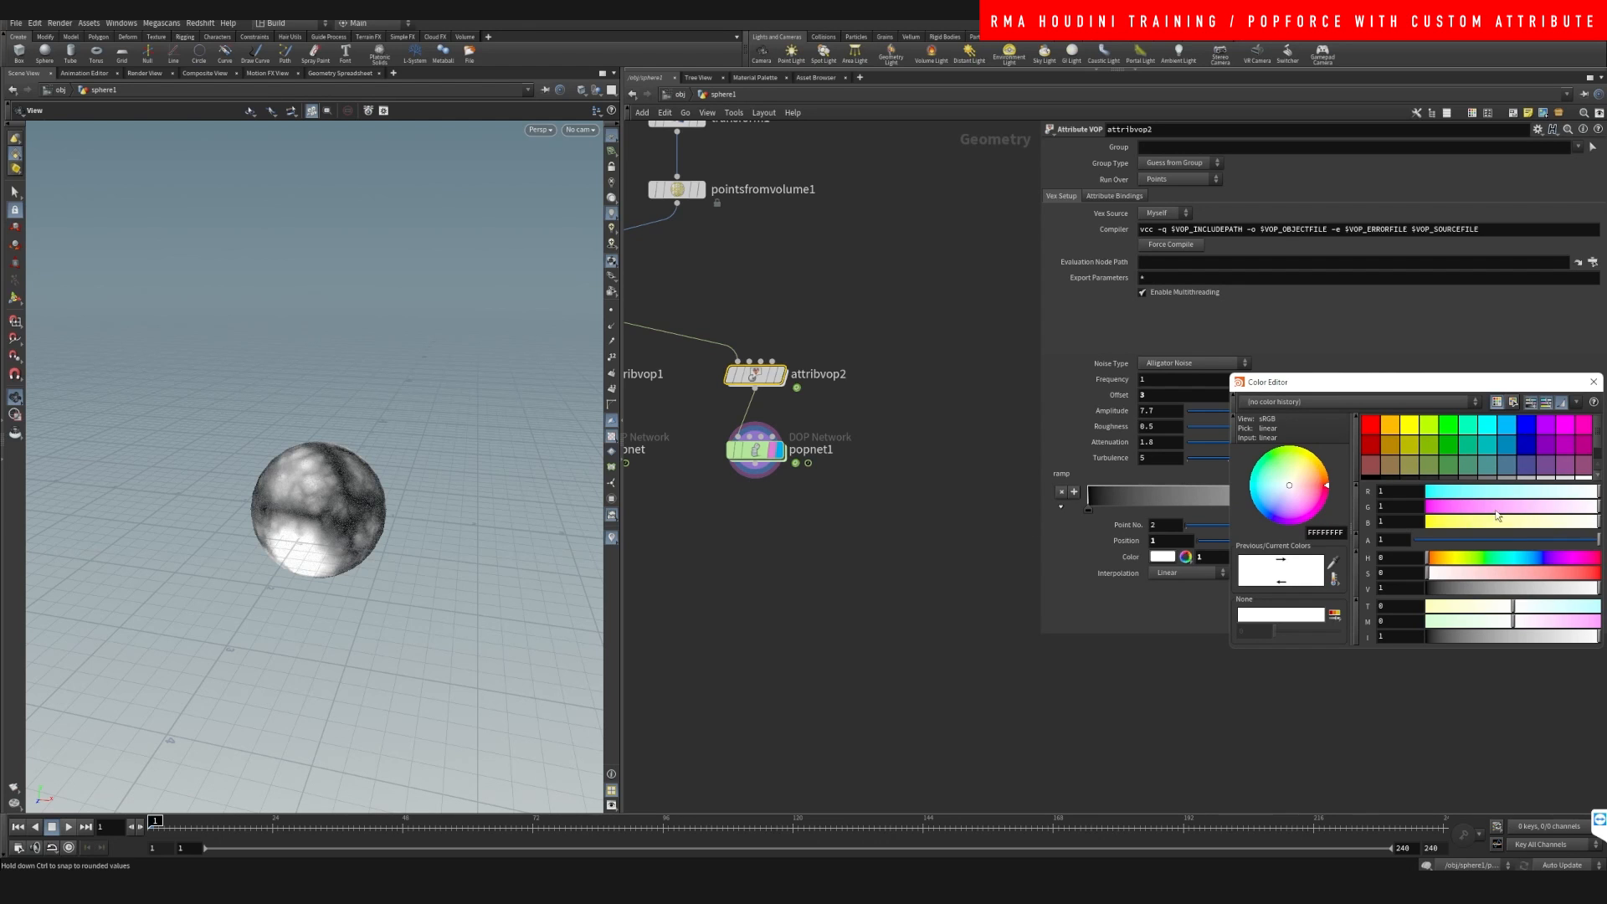
left_click(1514, 587)
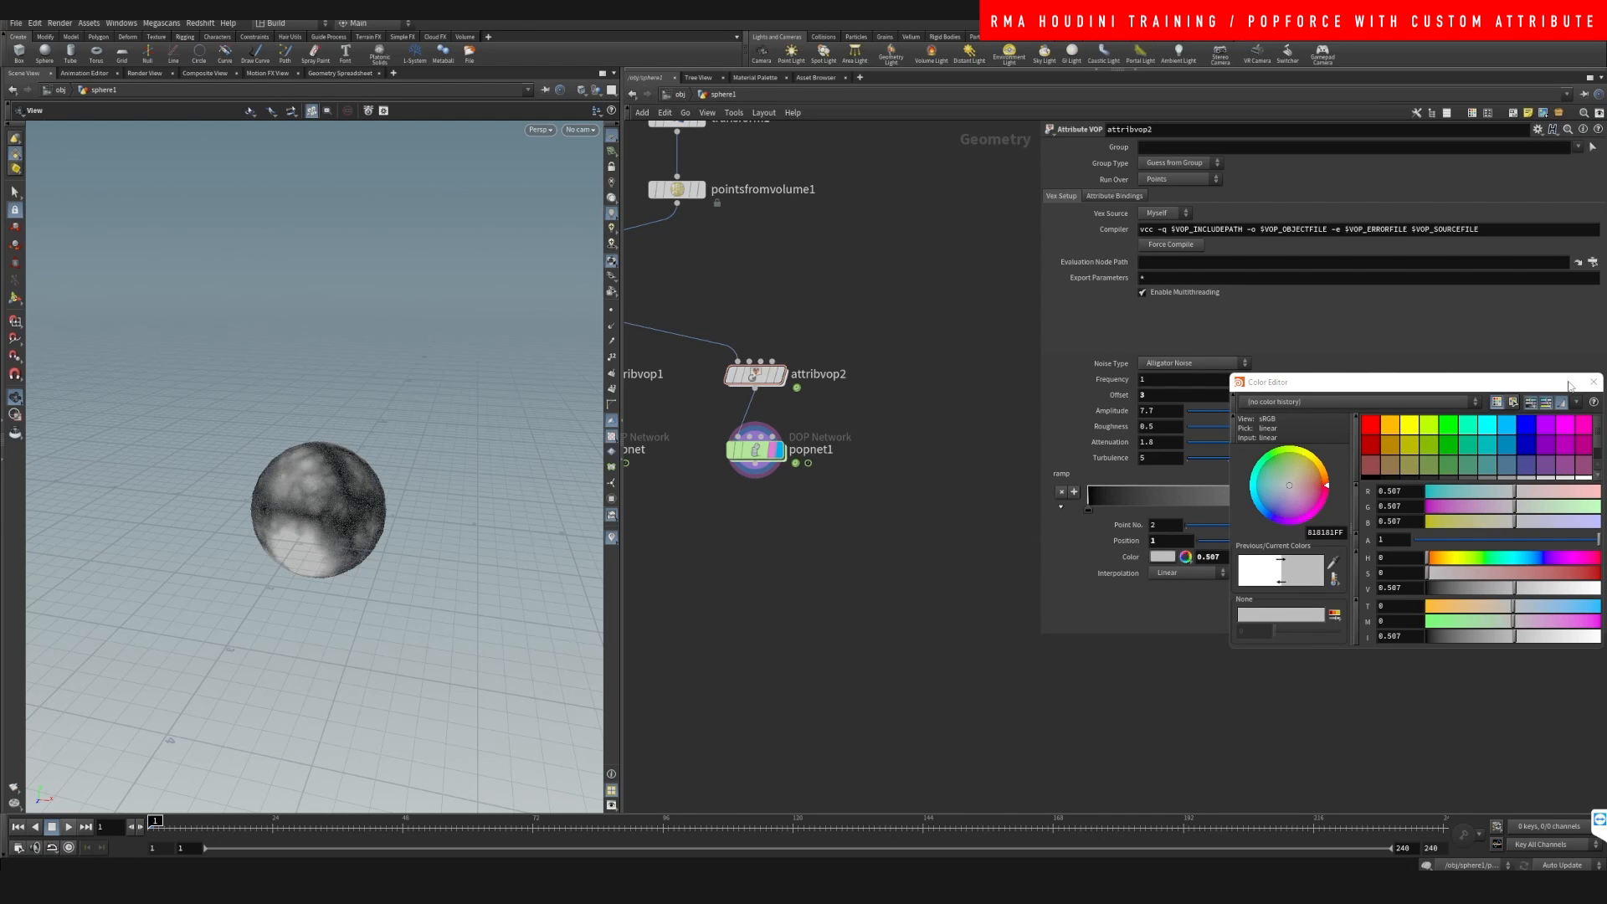
left_click(1593, 382)
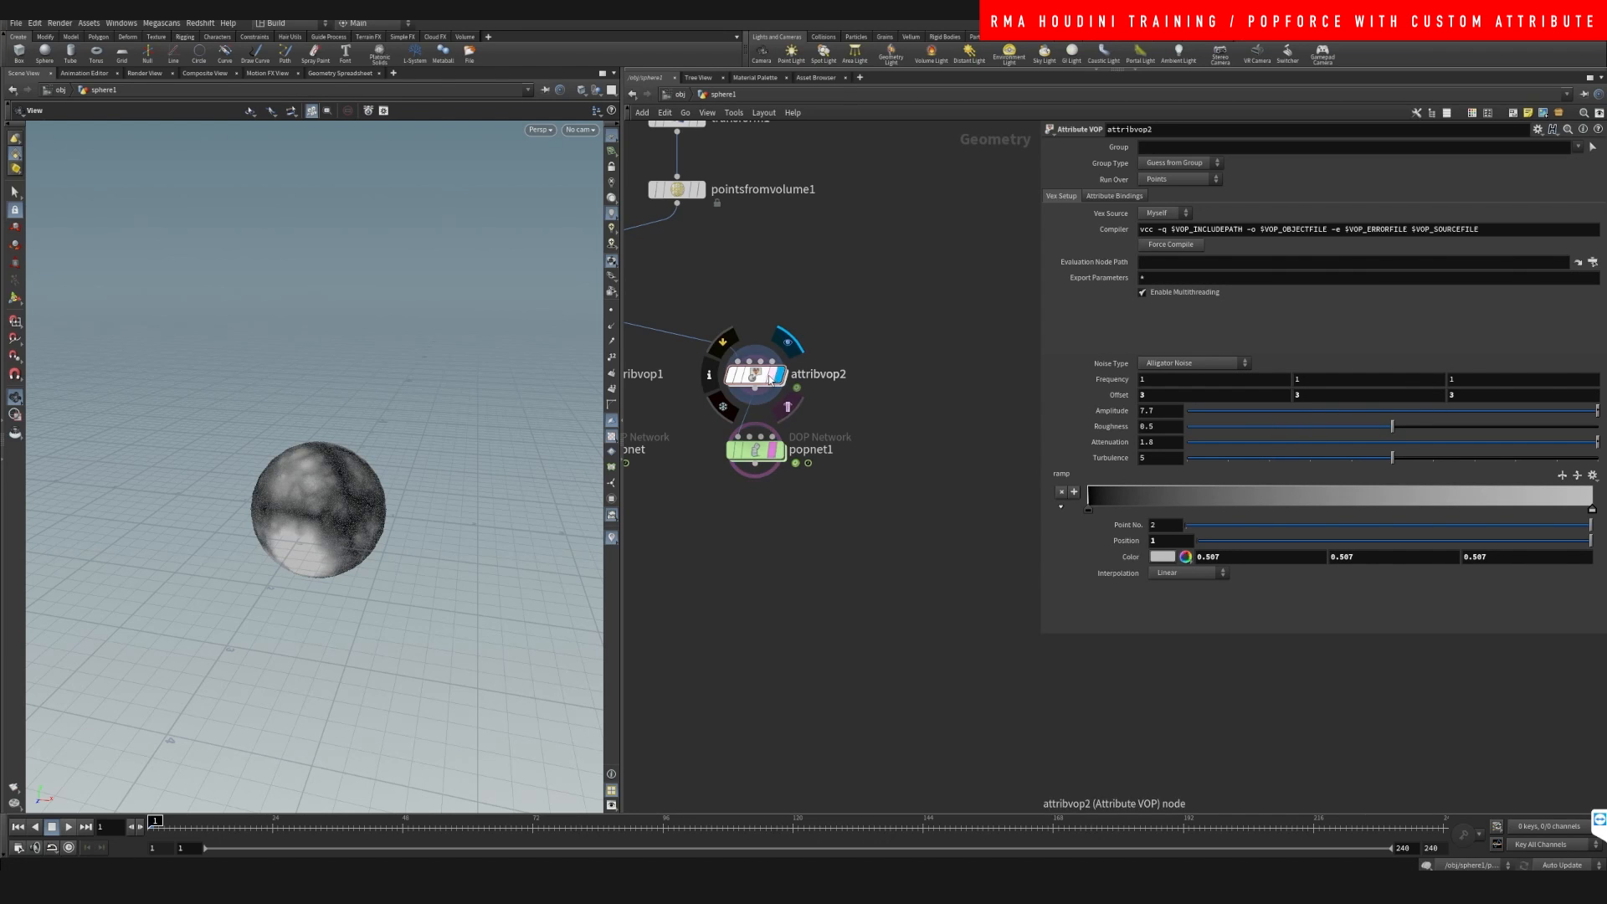
left_click(782, 374)
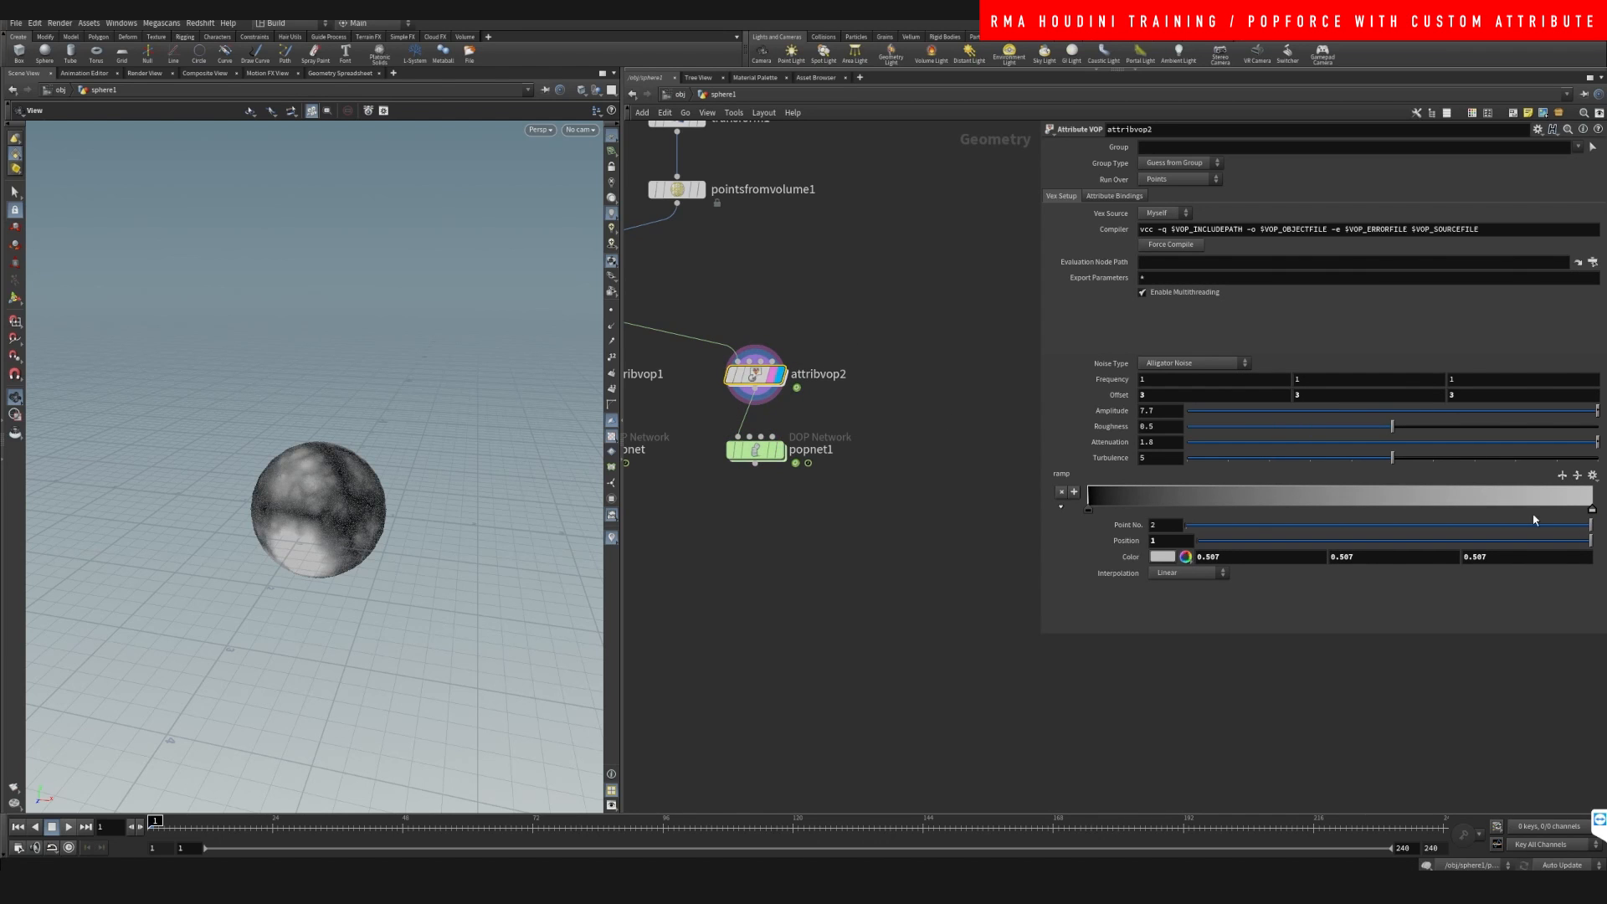
Try shifting the ramp's black point, put it back at position 0, and check the animation briefly
left_click_drag(1097, 508, 1043, 505)
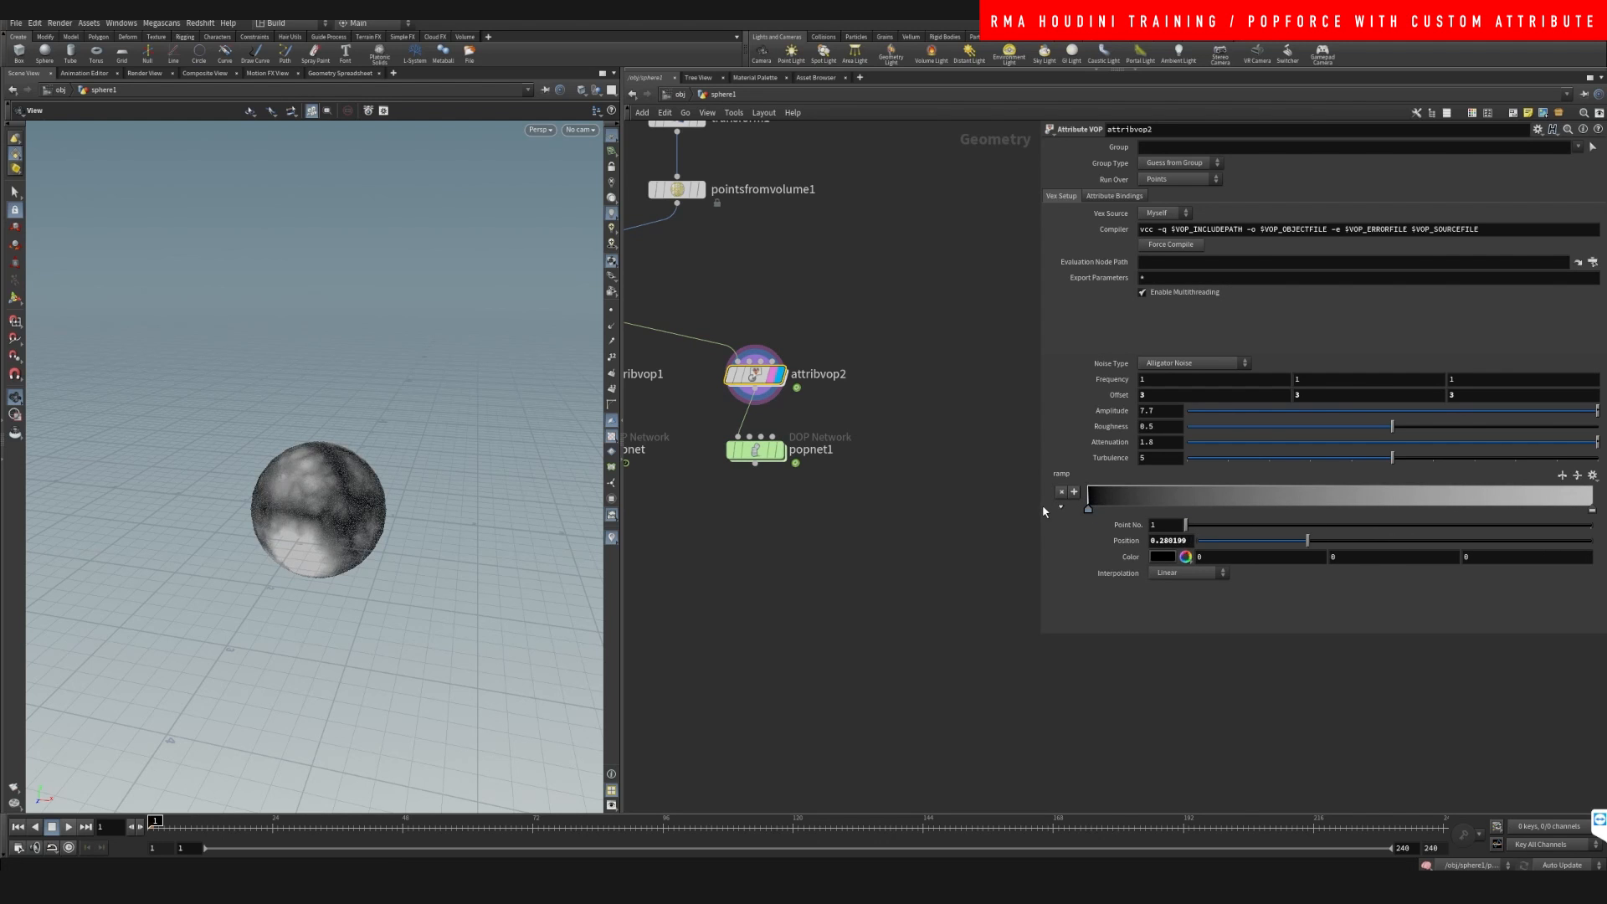
left_click(66, 829)
left_click_drag(176, 827, 155, 826)
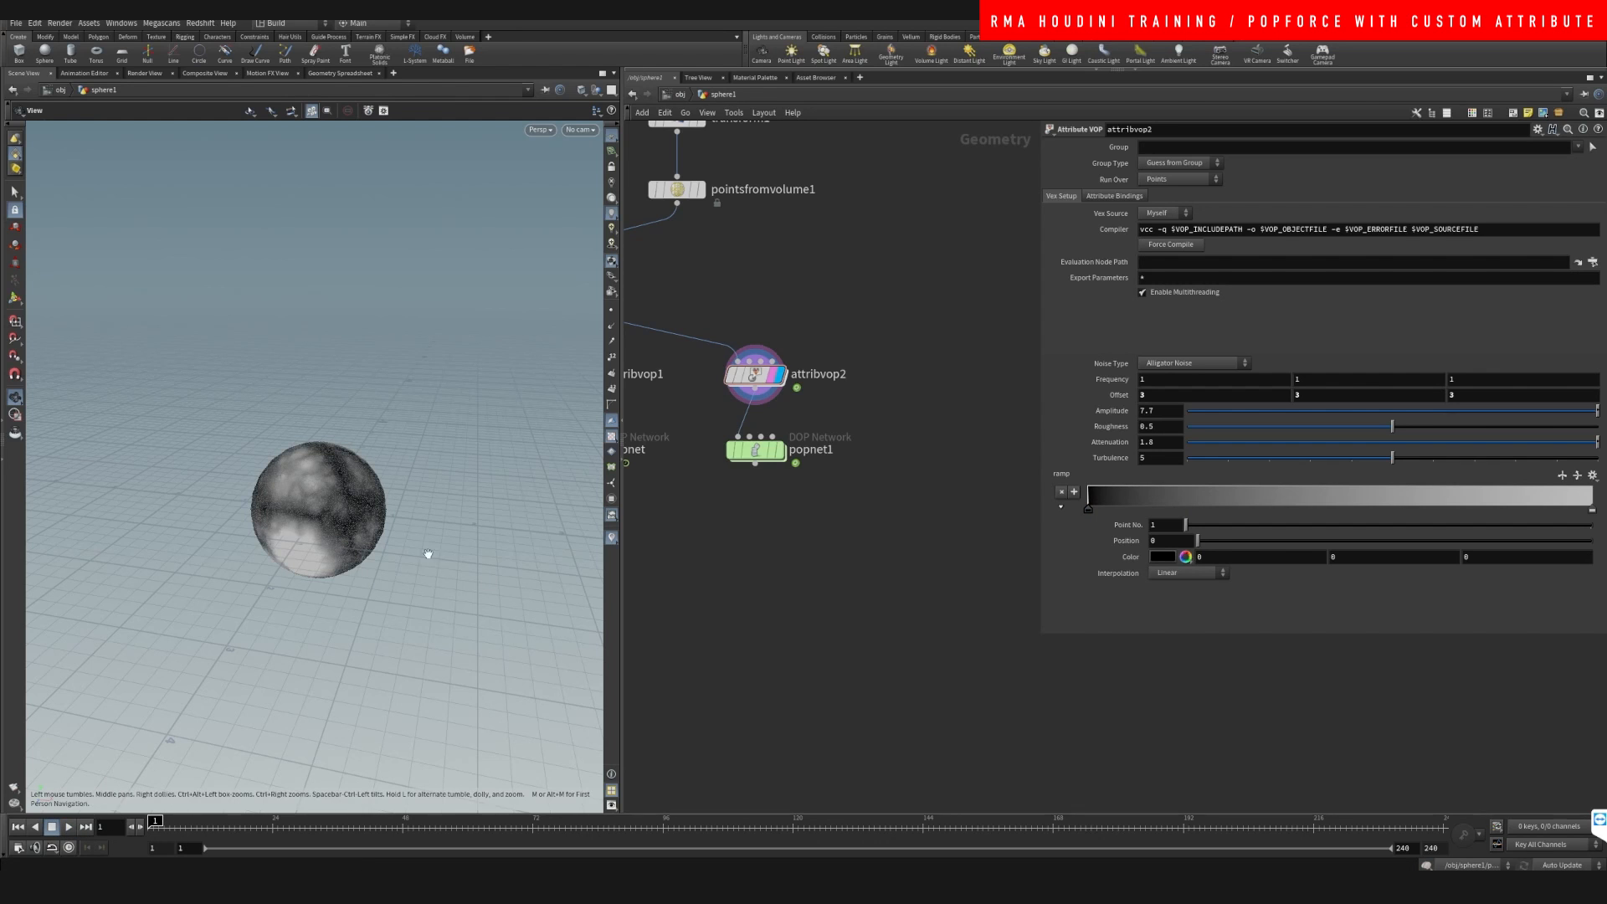
Display popnet1, play its simulation, and check the popforce1 expression inside it
left_click(778, 450)
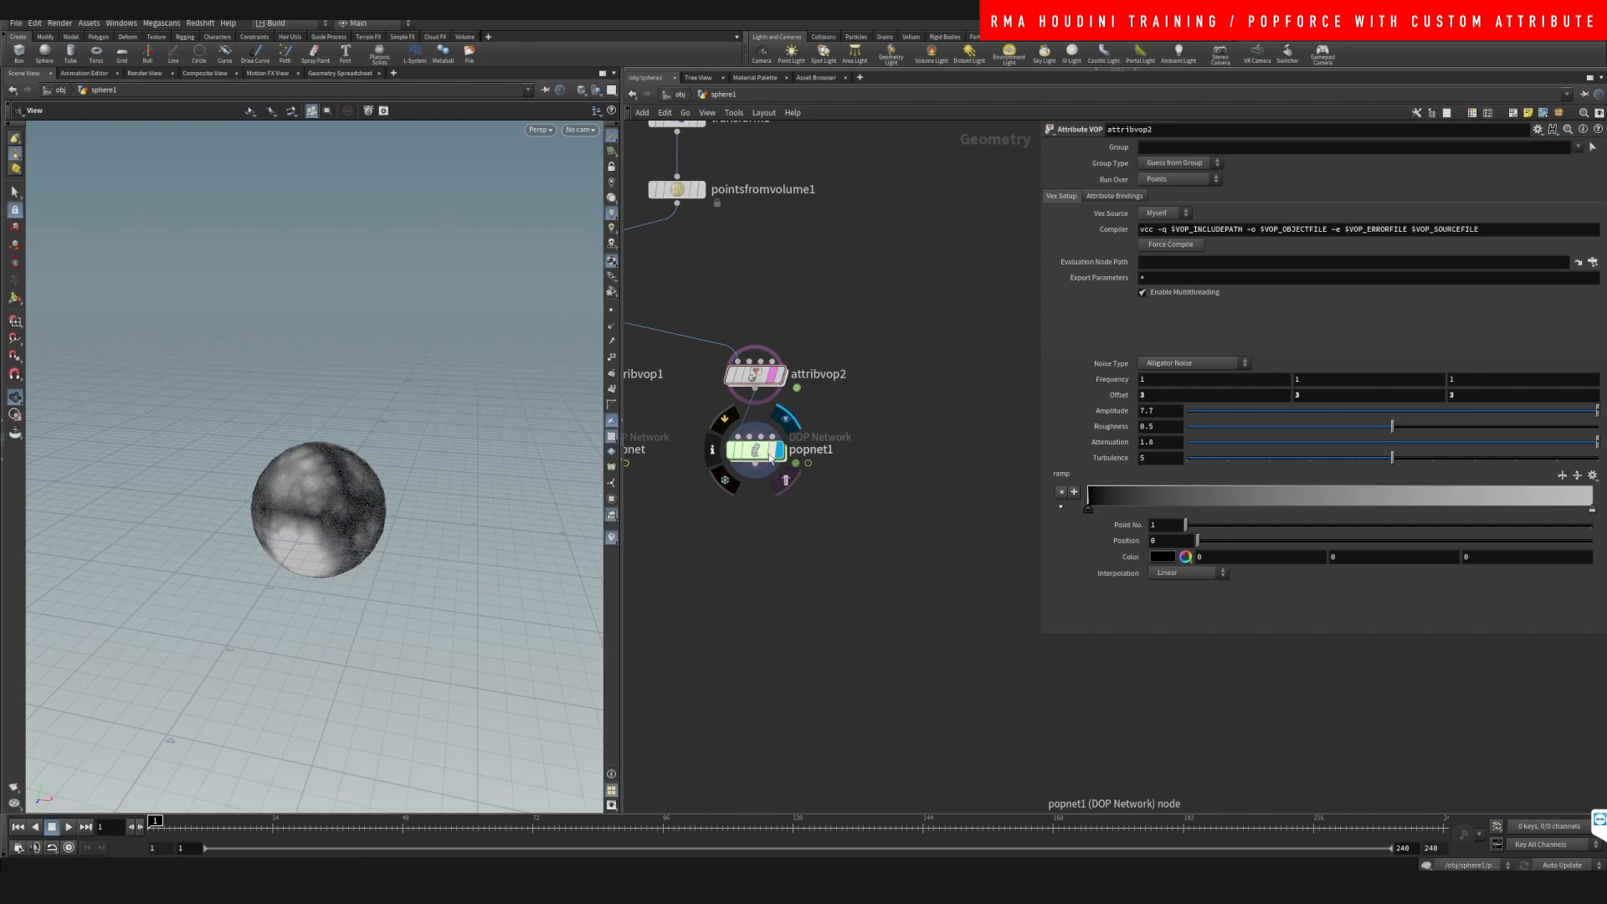
left_click(69, 826)
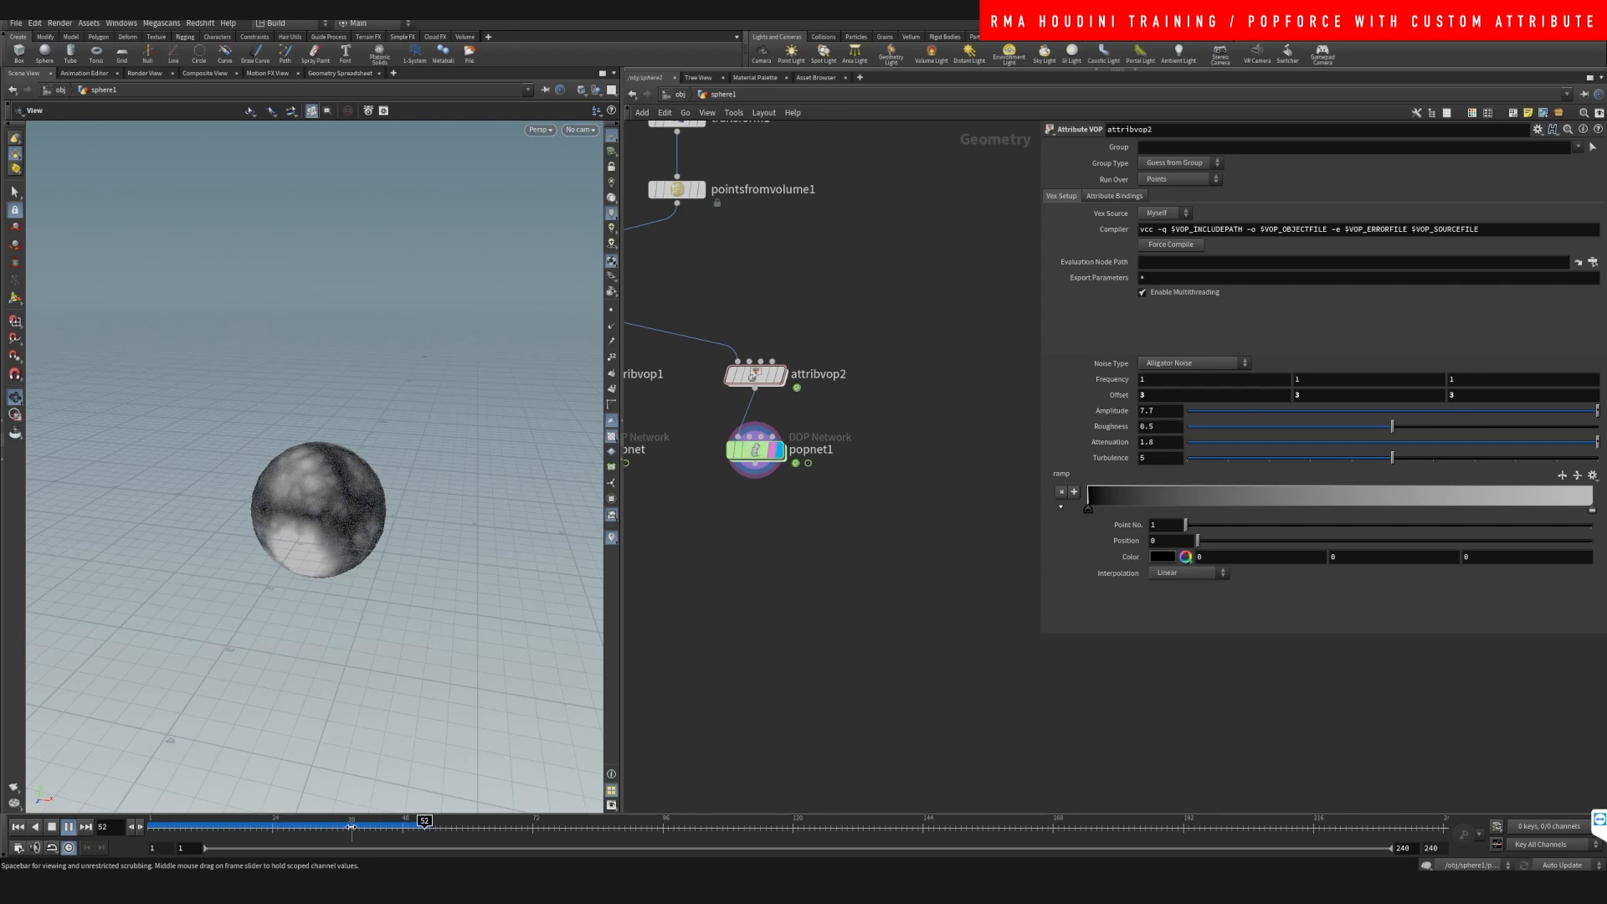
left_click(52, 826)
double_click(756, 452)
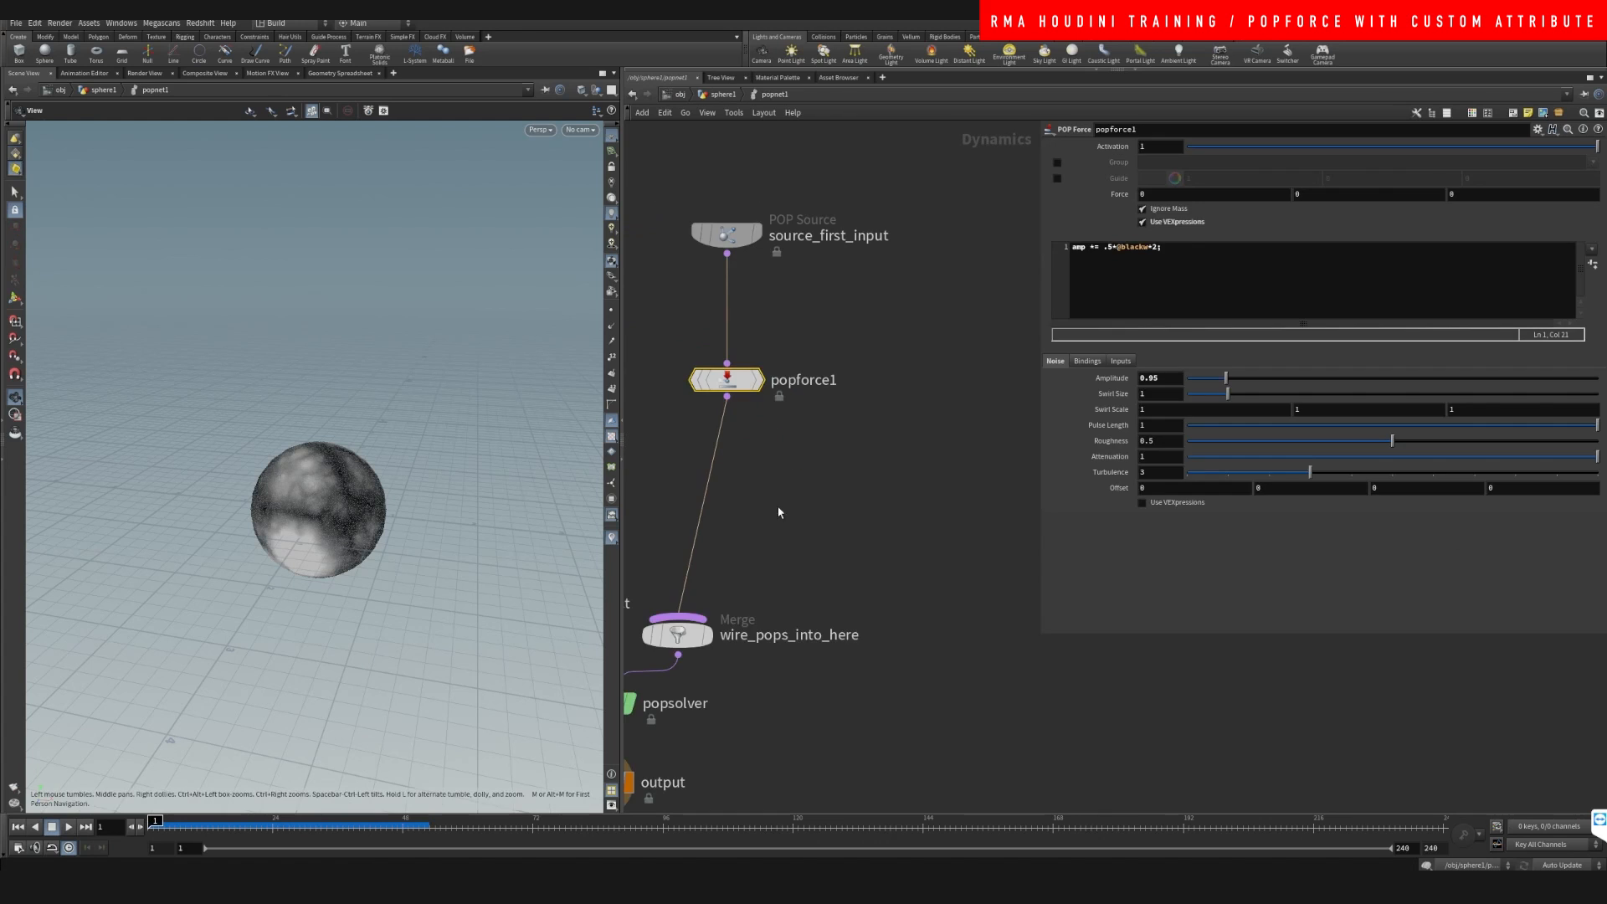
key("u")
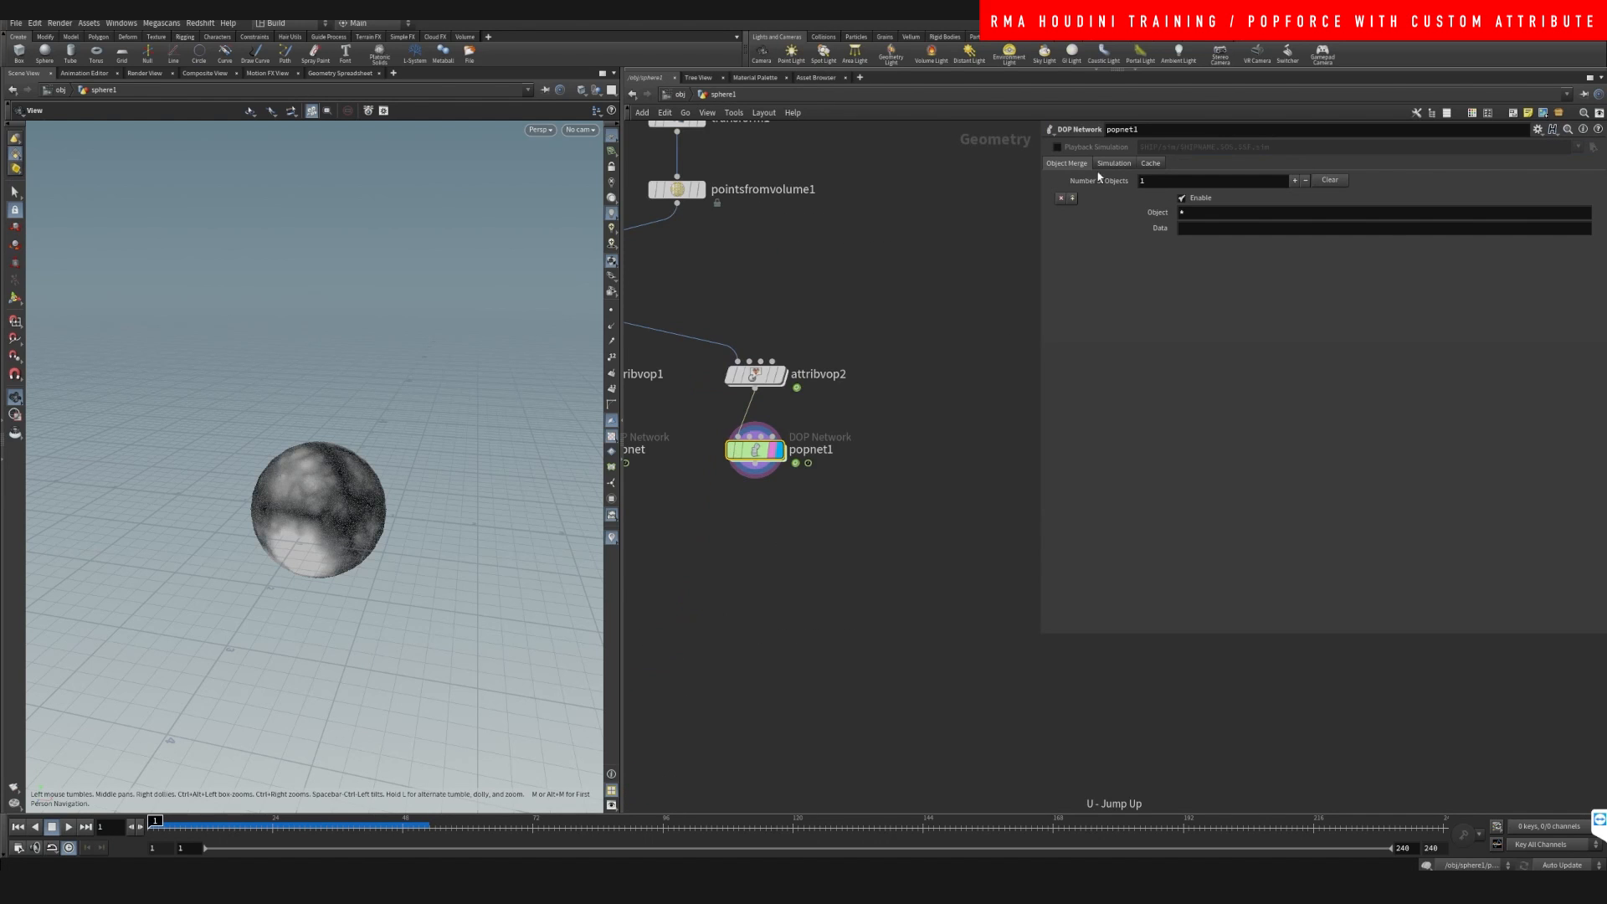
Reset popnet1's simulation and play it again for a few frames
left_click(1114, 163)
left_click(1120, 181)
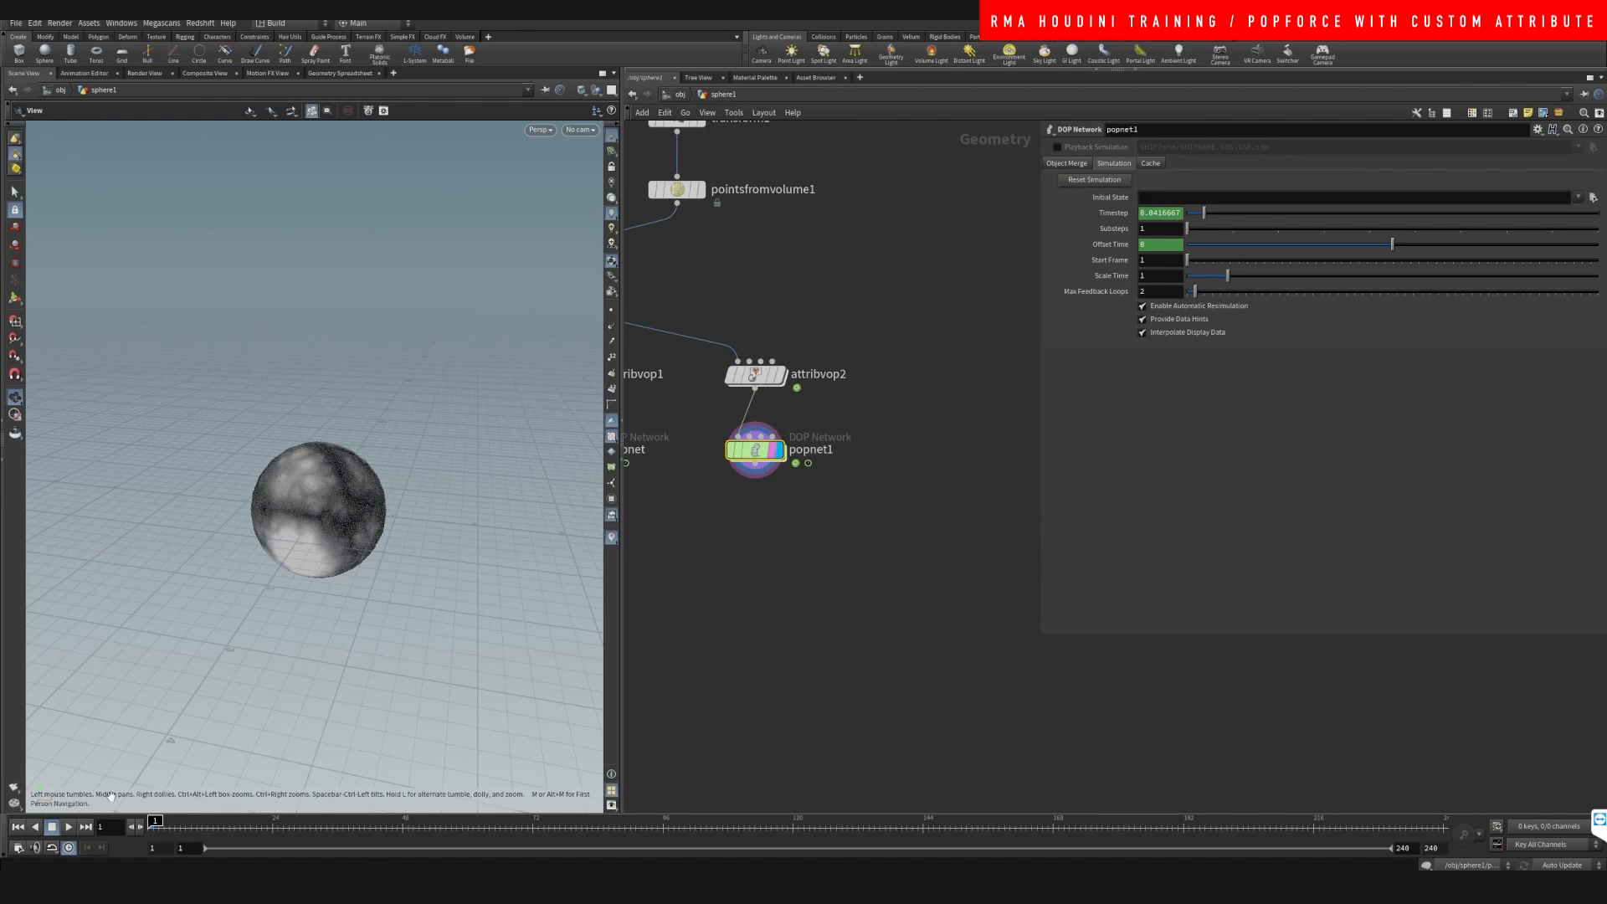
left_click(64, 827)
left_click(52, 827)
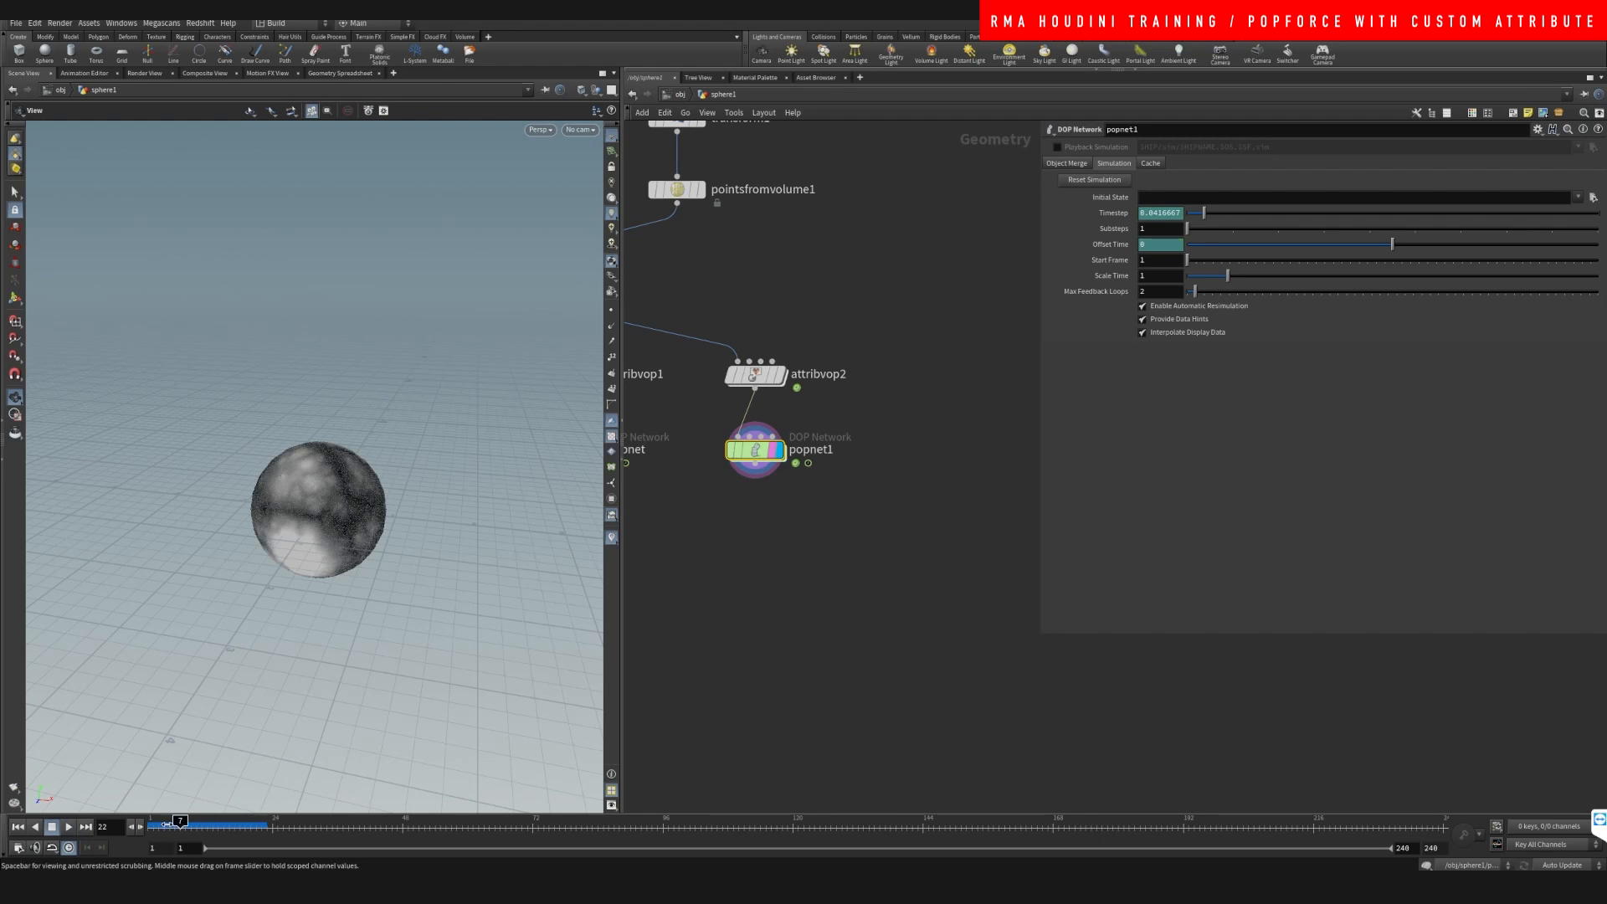
Set the end point of attribvop2's ramp to white
key("Up")
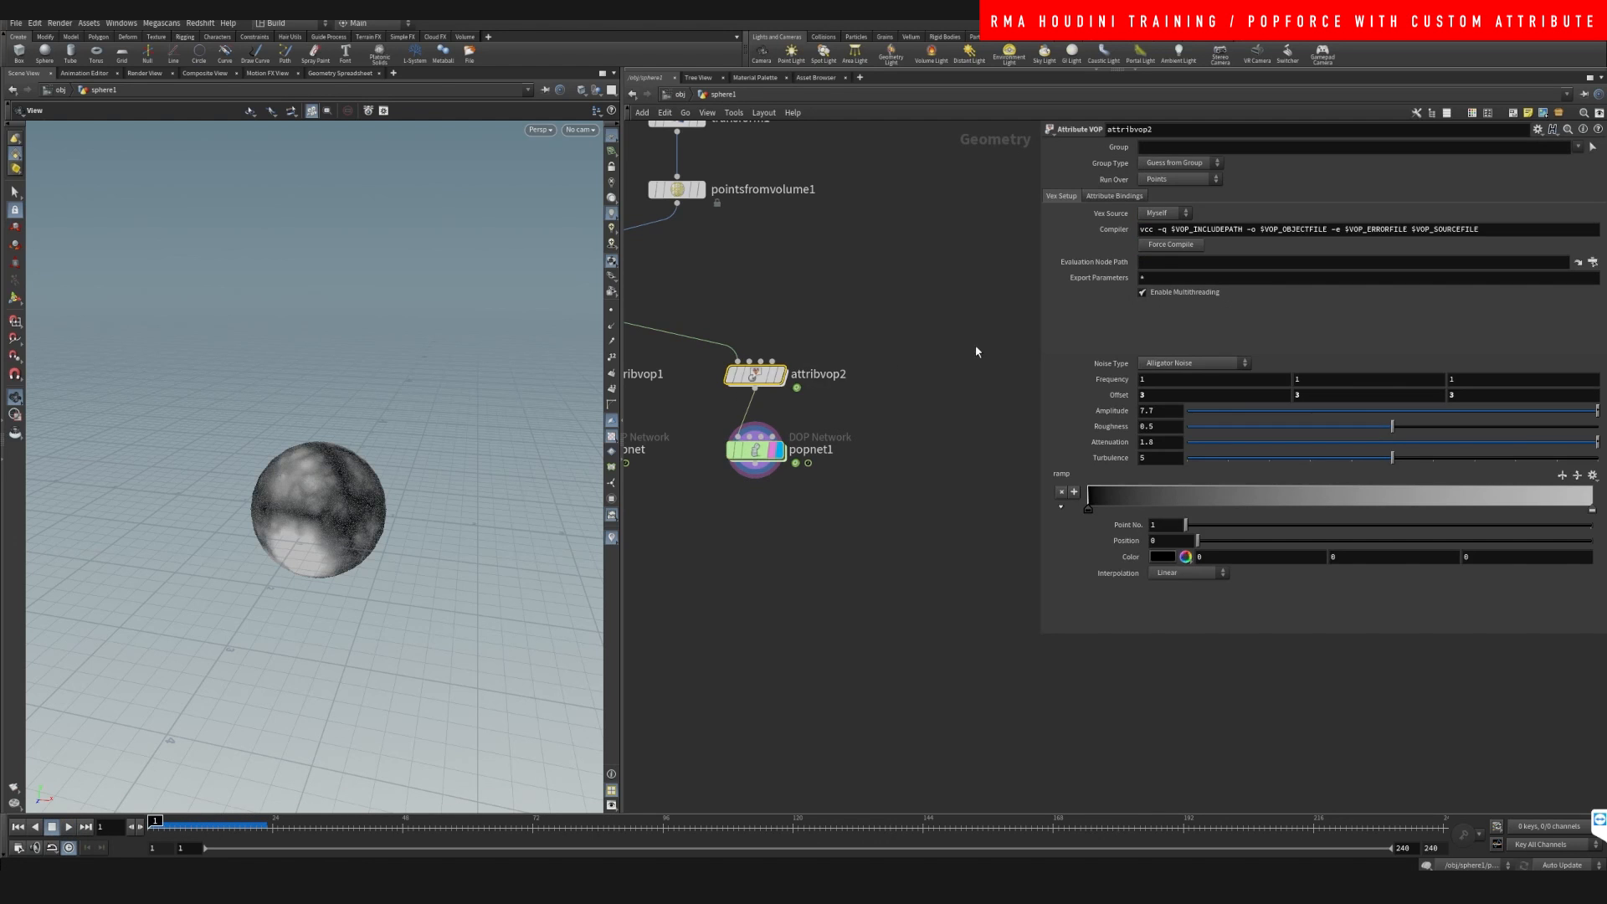
double_click(1593, 511)
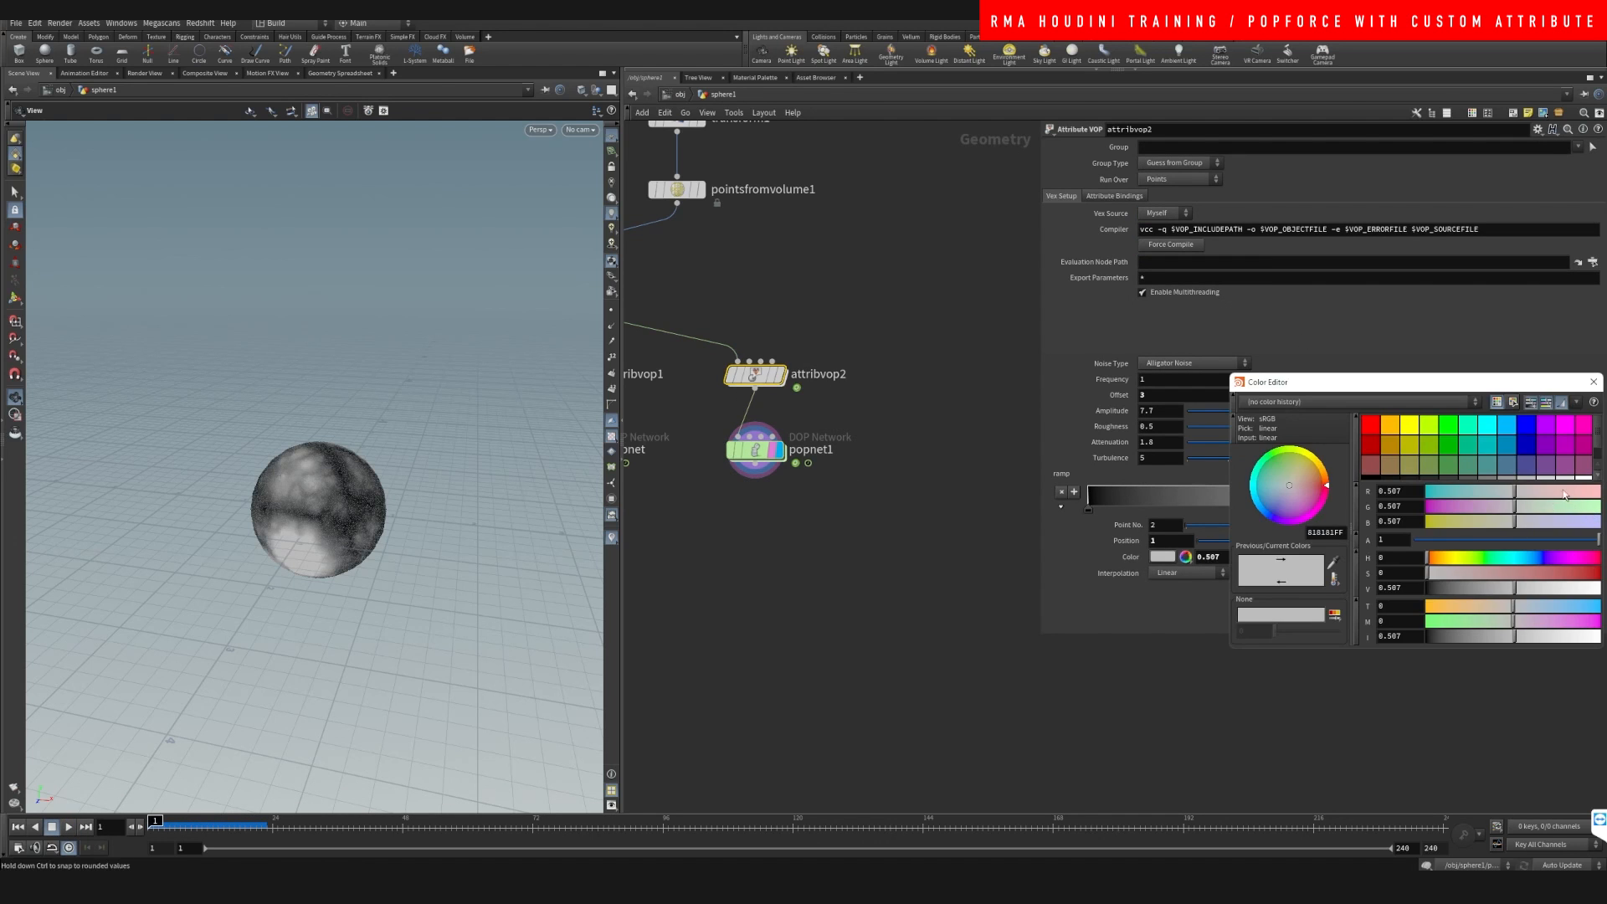
left_click_drag(1543, 387, 1528, 248)
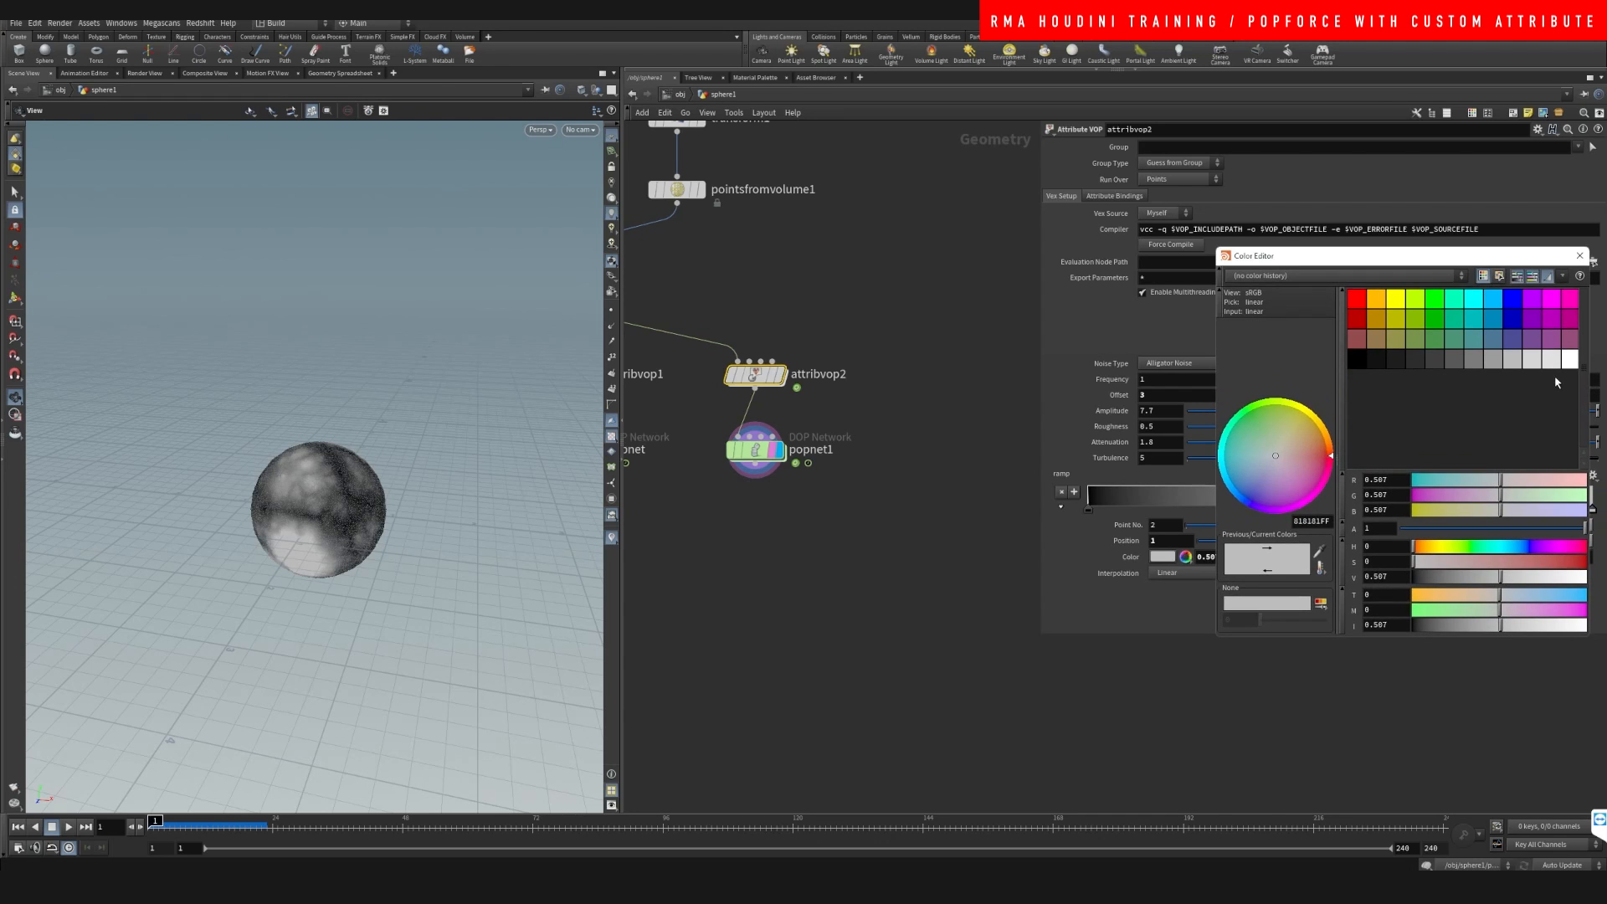
left_click(1570, 360)
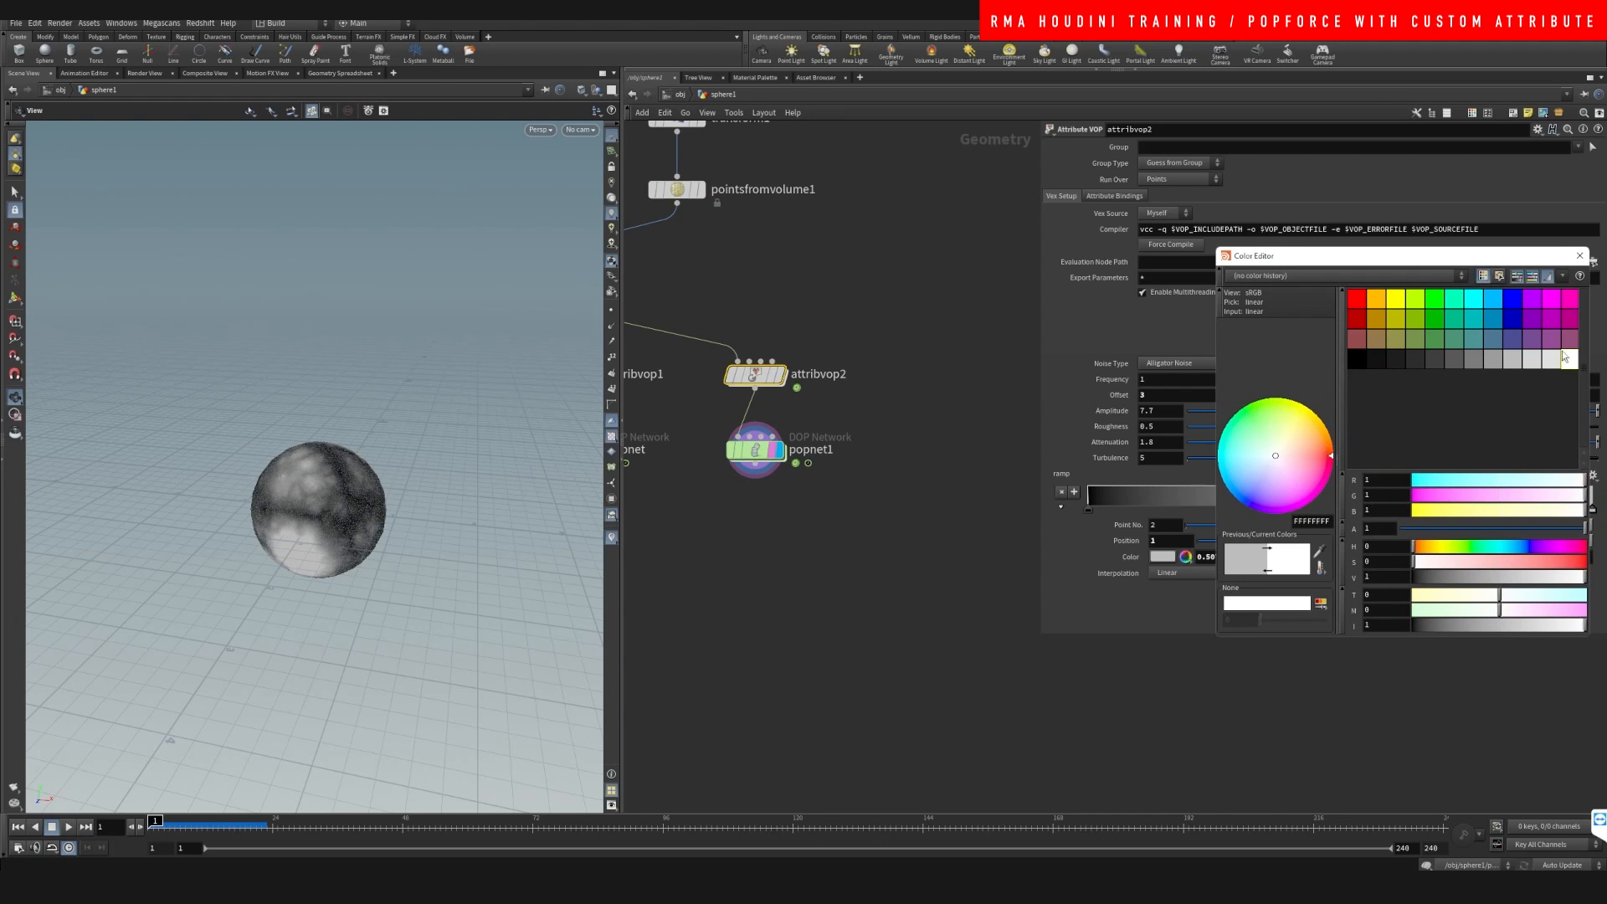
Play the simulation with the white ramp end, rewind to frame 1, and view the sphere
left_click(69, 828)
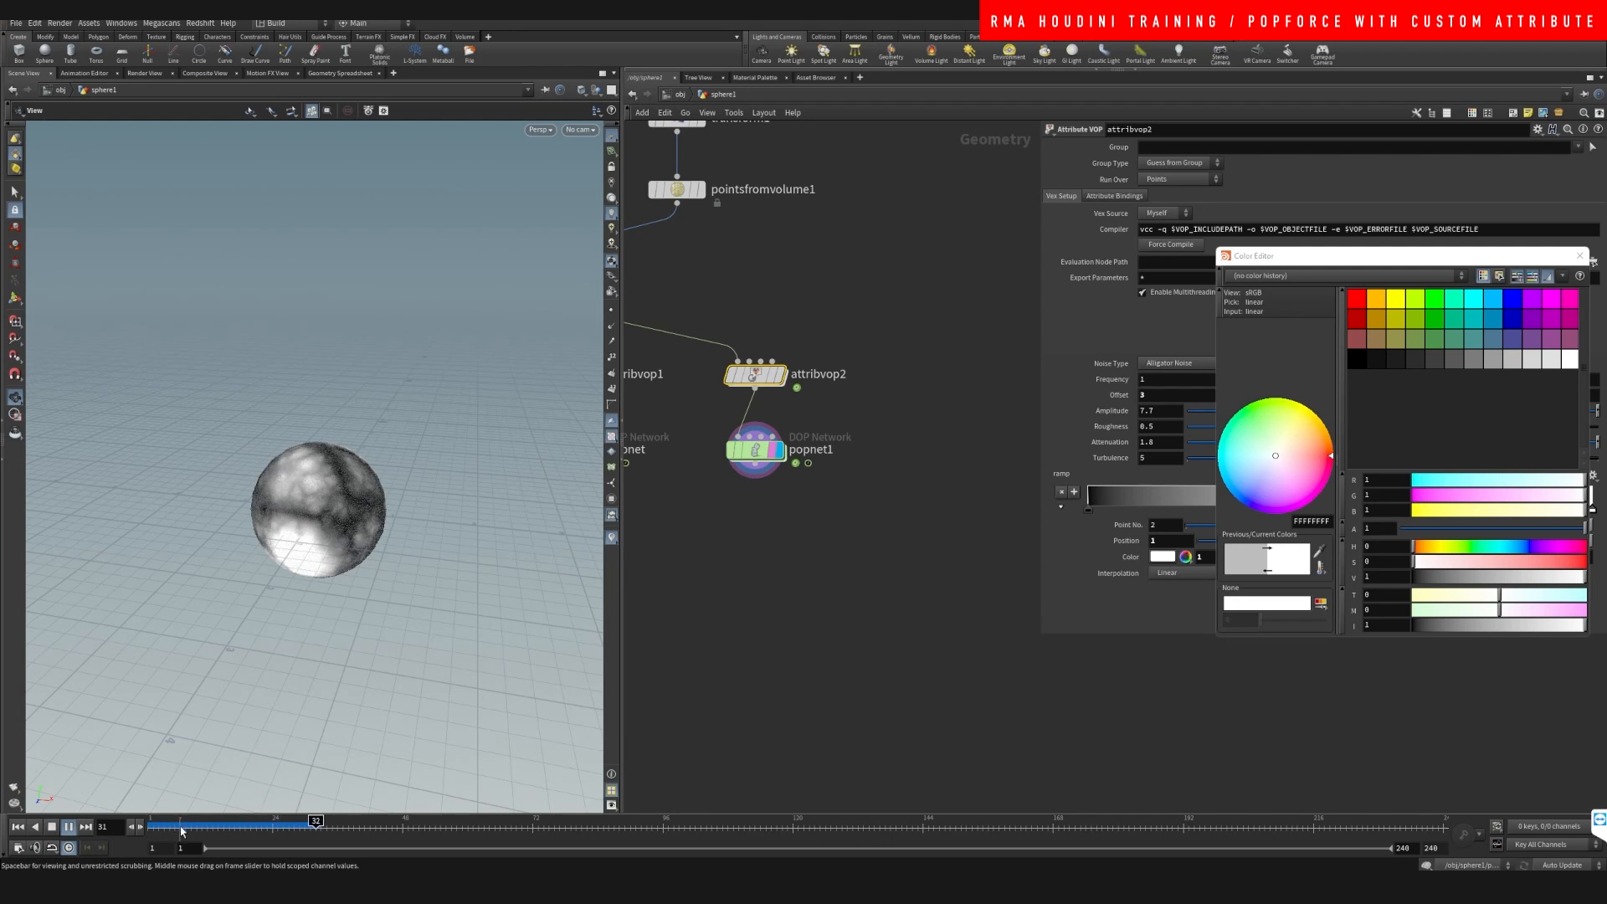
left_click(52, 827)
key("f")
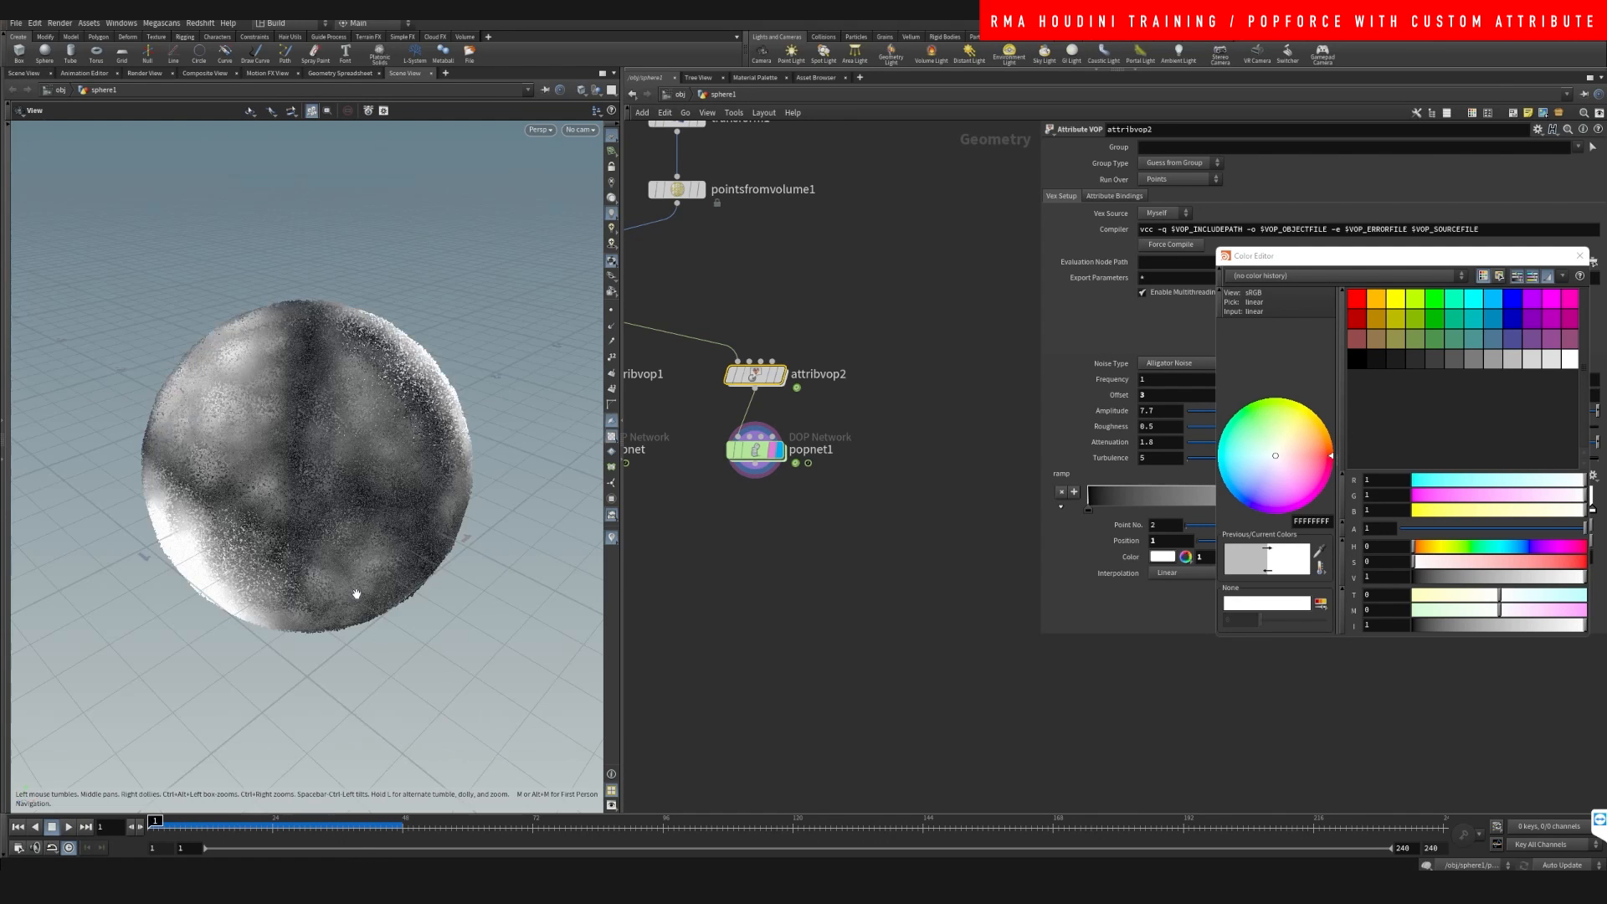
right_click_drag(369, 529, 215, 667)
mouse_move(215, 668)
left_mouse_down()
mouse_move(125, 611)
mouse_move(423, 445)
mouse_move(536, 436)
left_mouse_up()
Inside attribvop2, move ramp1 in line with turbnoise1 and select the blackw bind1 node
double_click(756, 375)
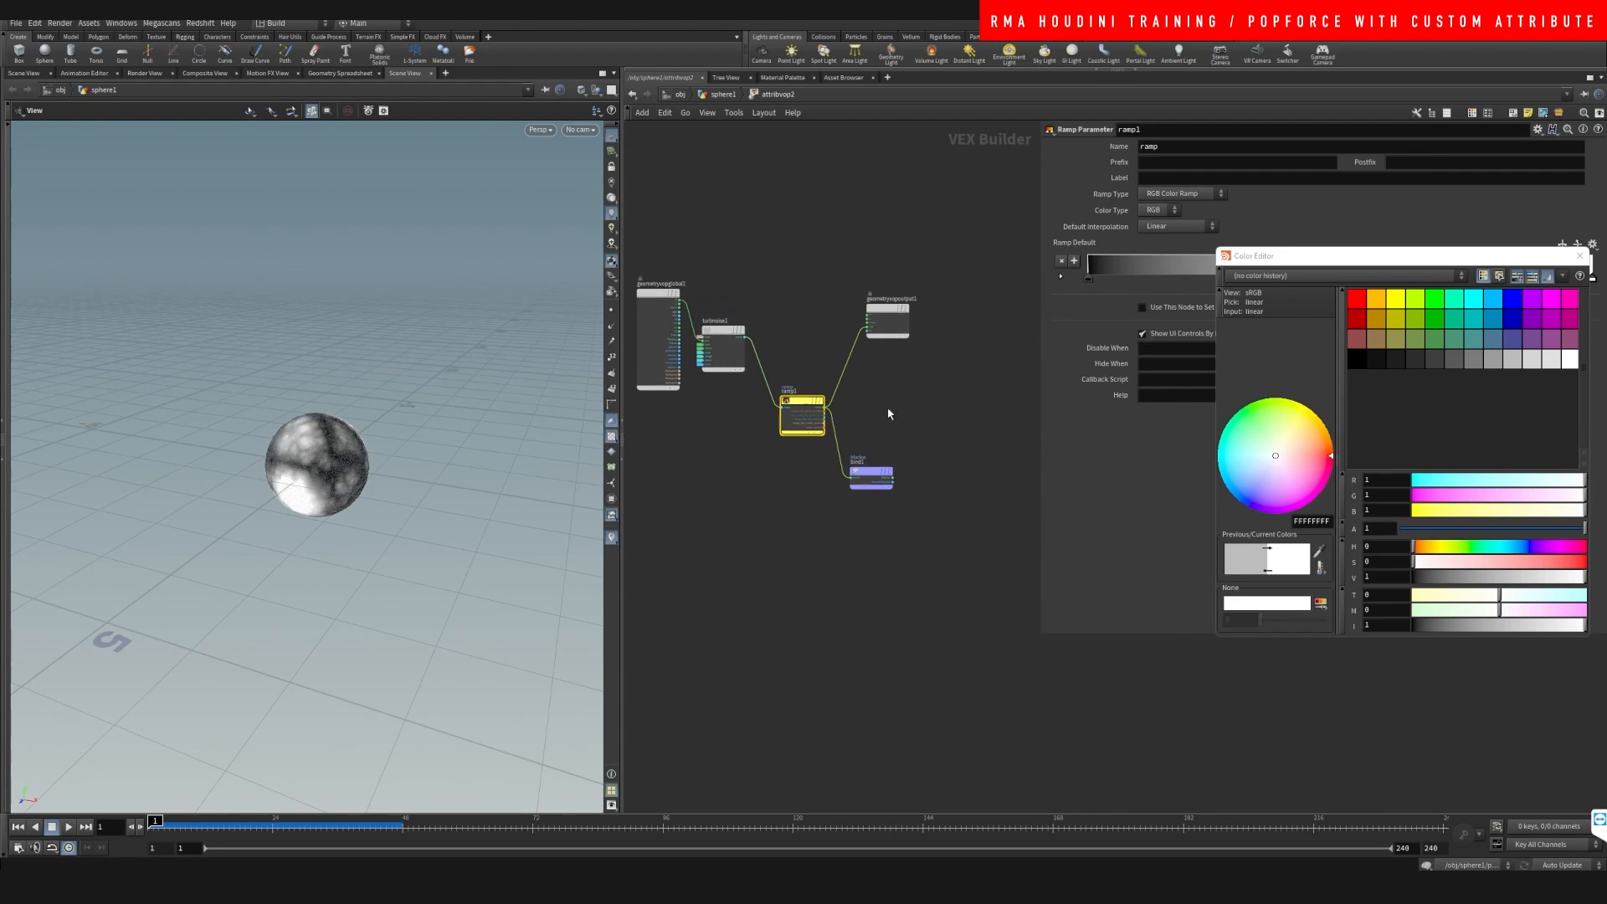
left_click_drag(780, 409, 768, 321)
right_click_drag(747, 276, 775, 280)
left_click_drag(641, 356, 674, 360)
left_click_drag(787, 358, 817, 358)
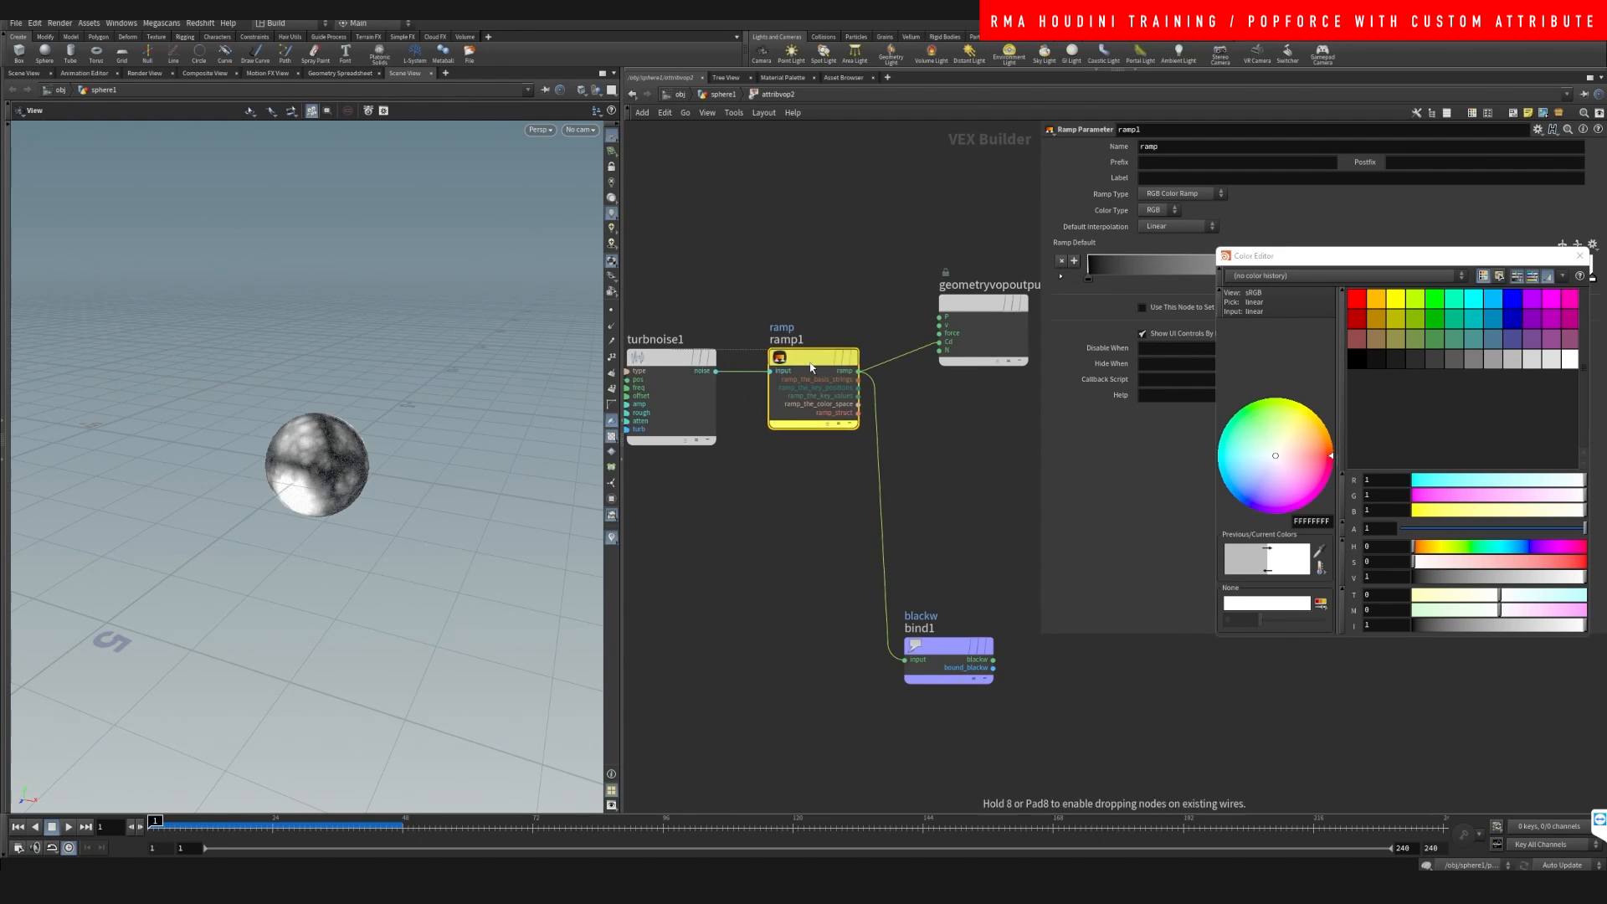
left_click(1585, 257)
left_click(950, 647)
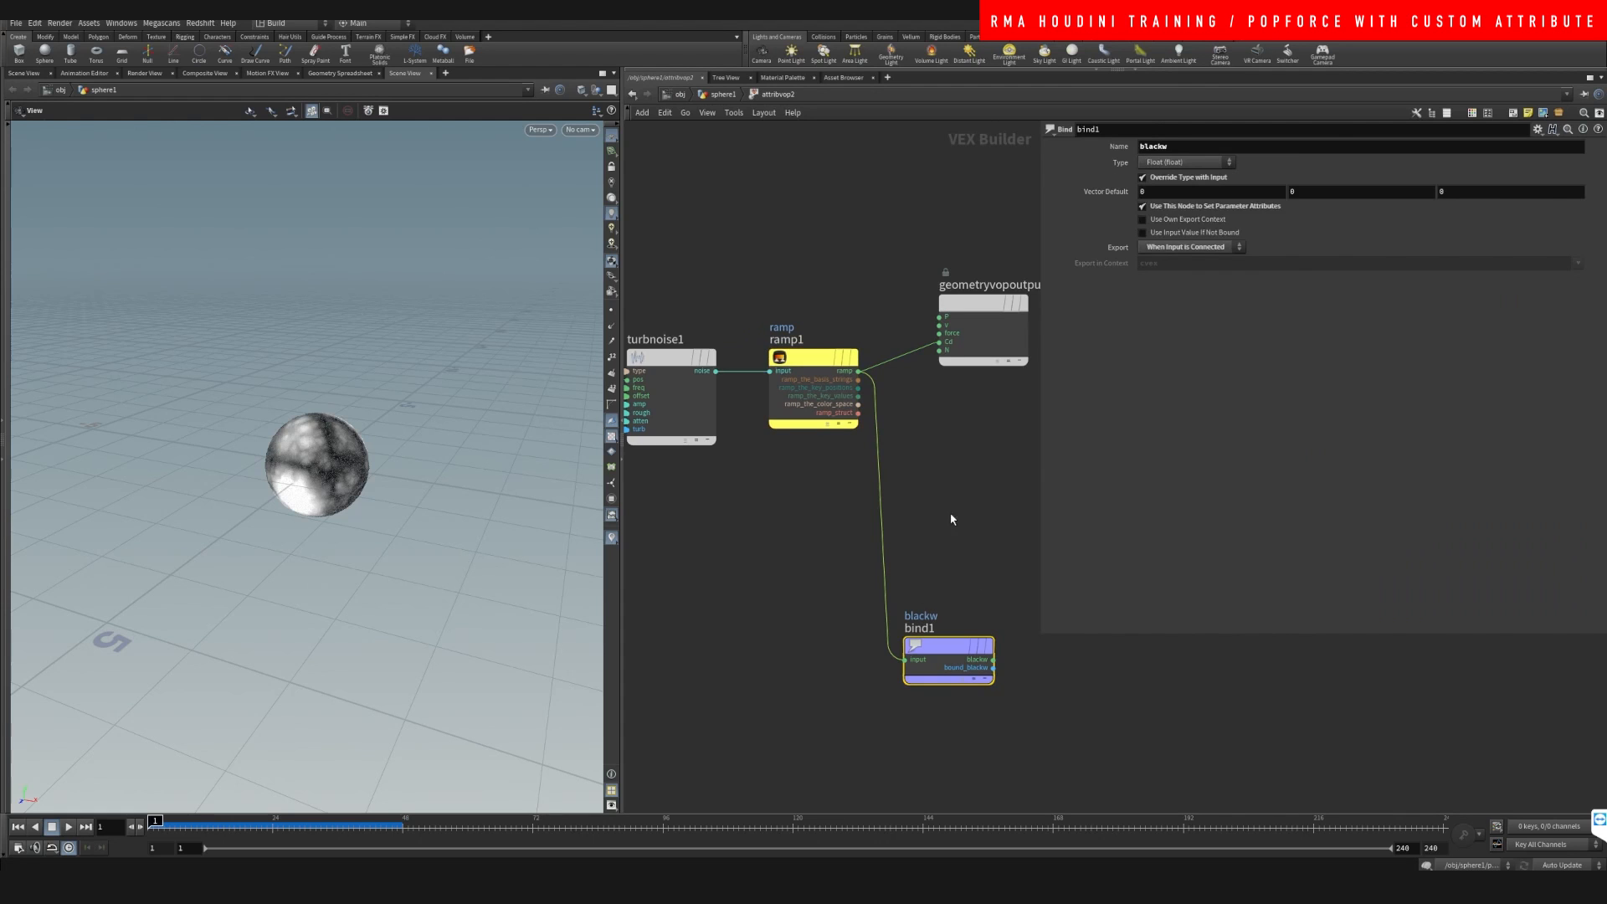
Check ramp1's settings in attribvop2, return to the sphere1 network, and reset and replay popnet1's simulation
left_click(783, 389)
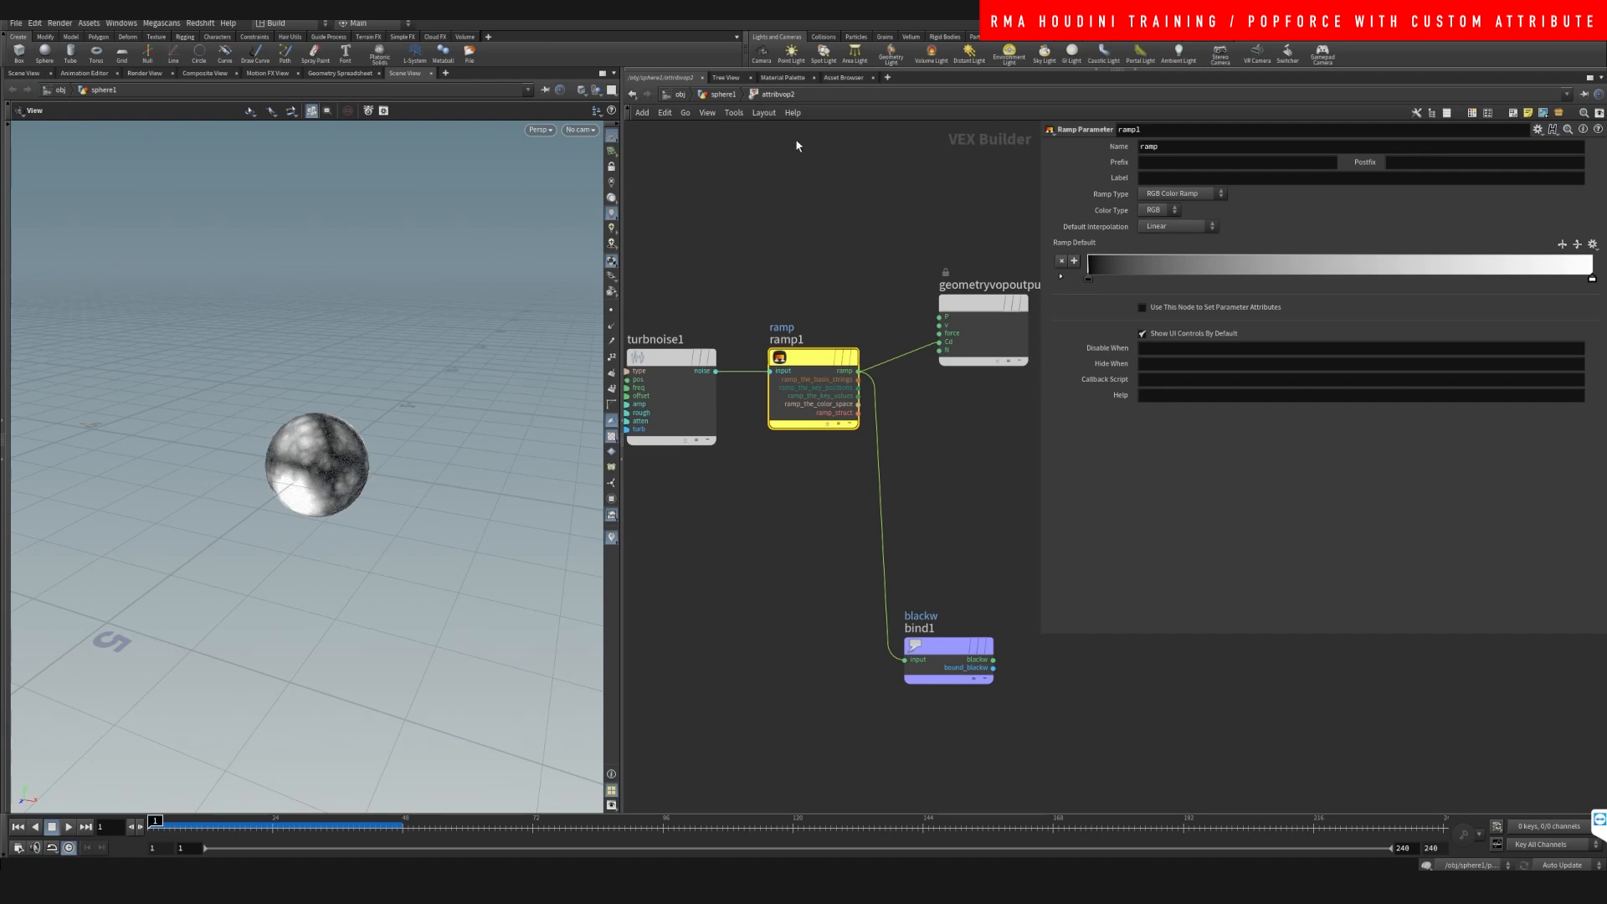
left_click(724, 94)
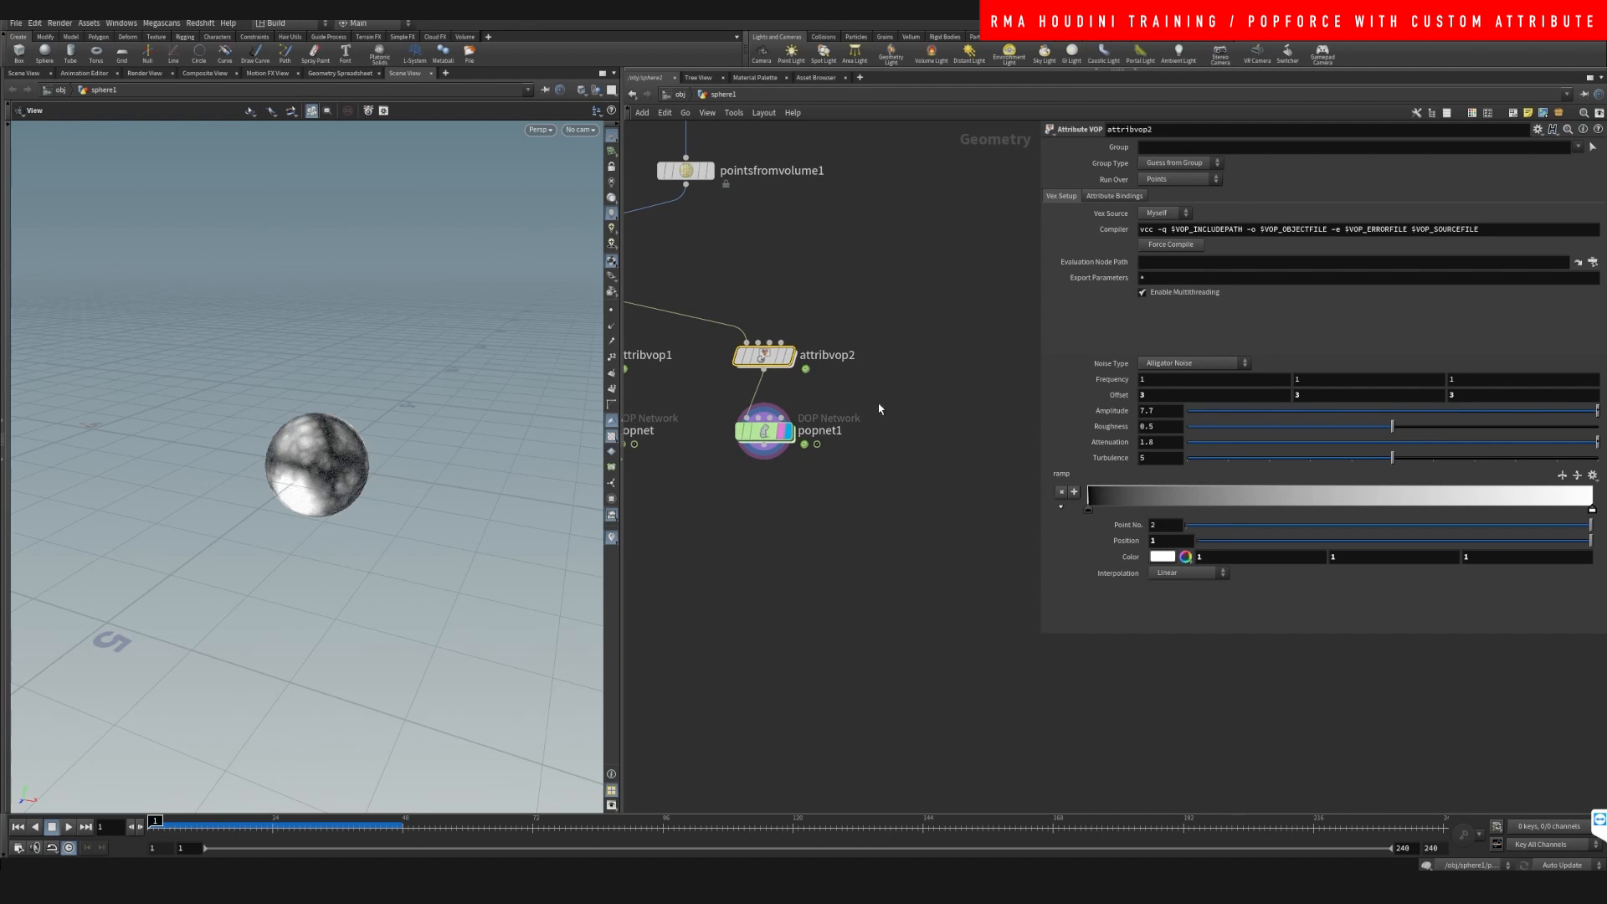
left_click(763, 431)
left_click(1094, 179)
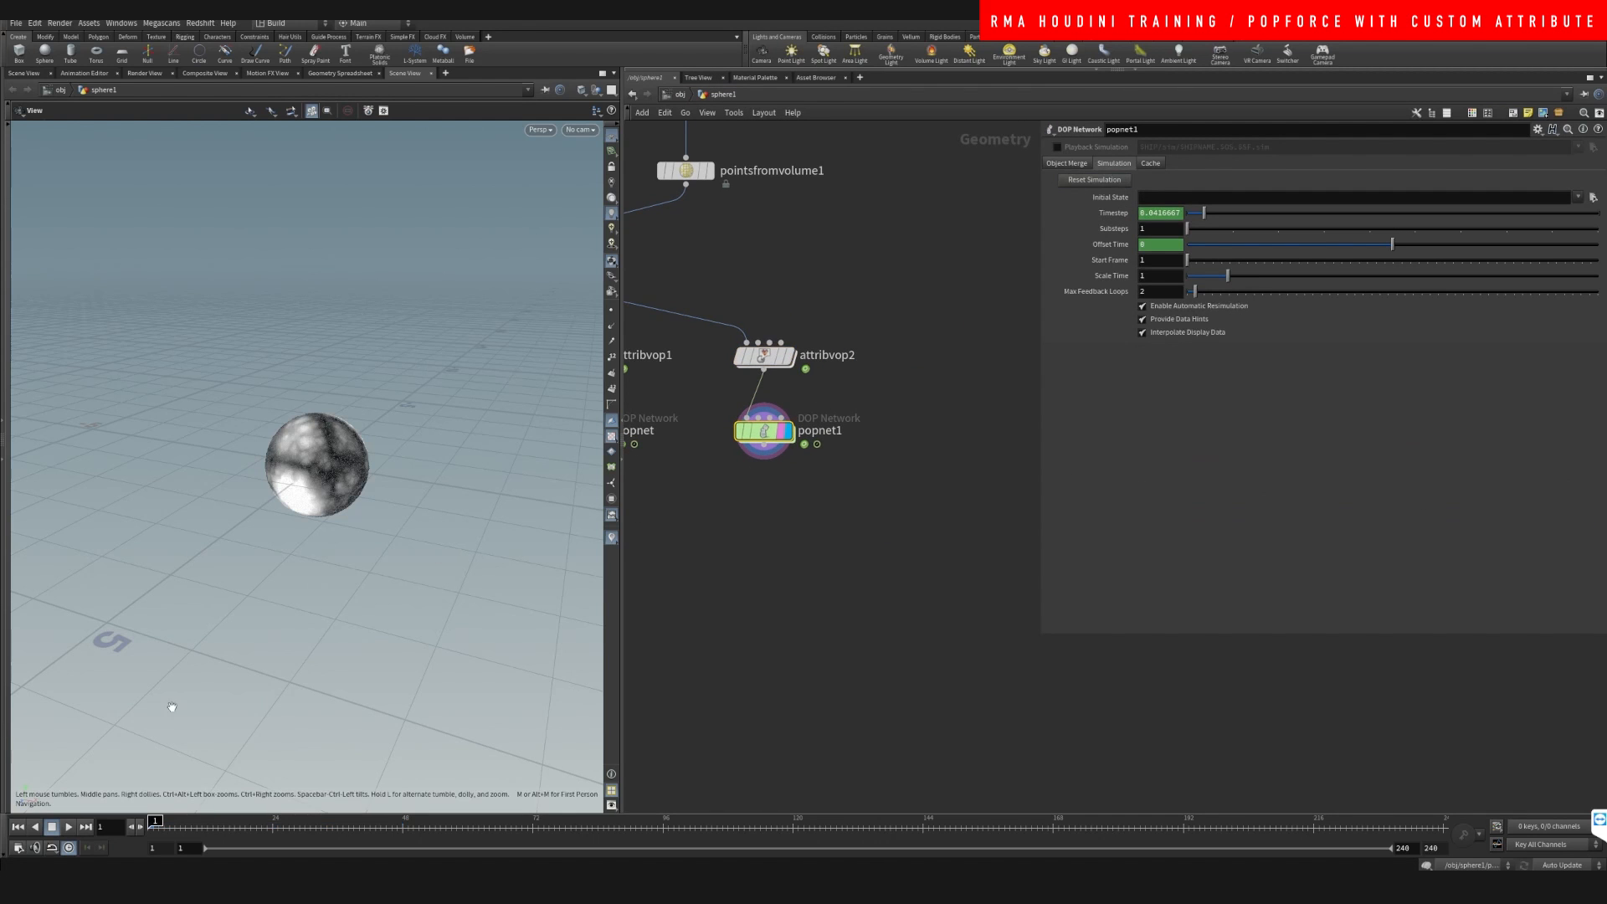
left_click(73, 828)
left_click(19, 828)
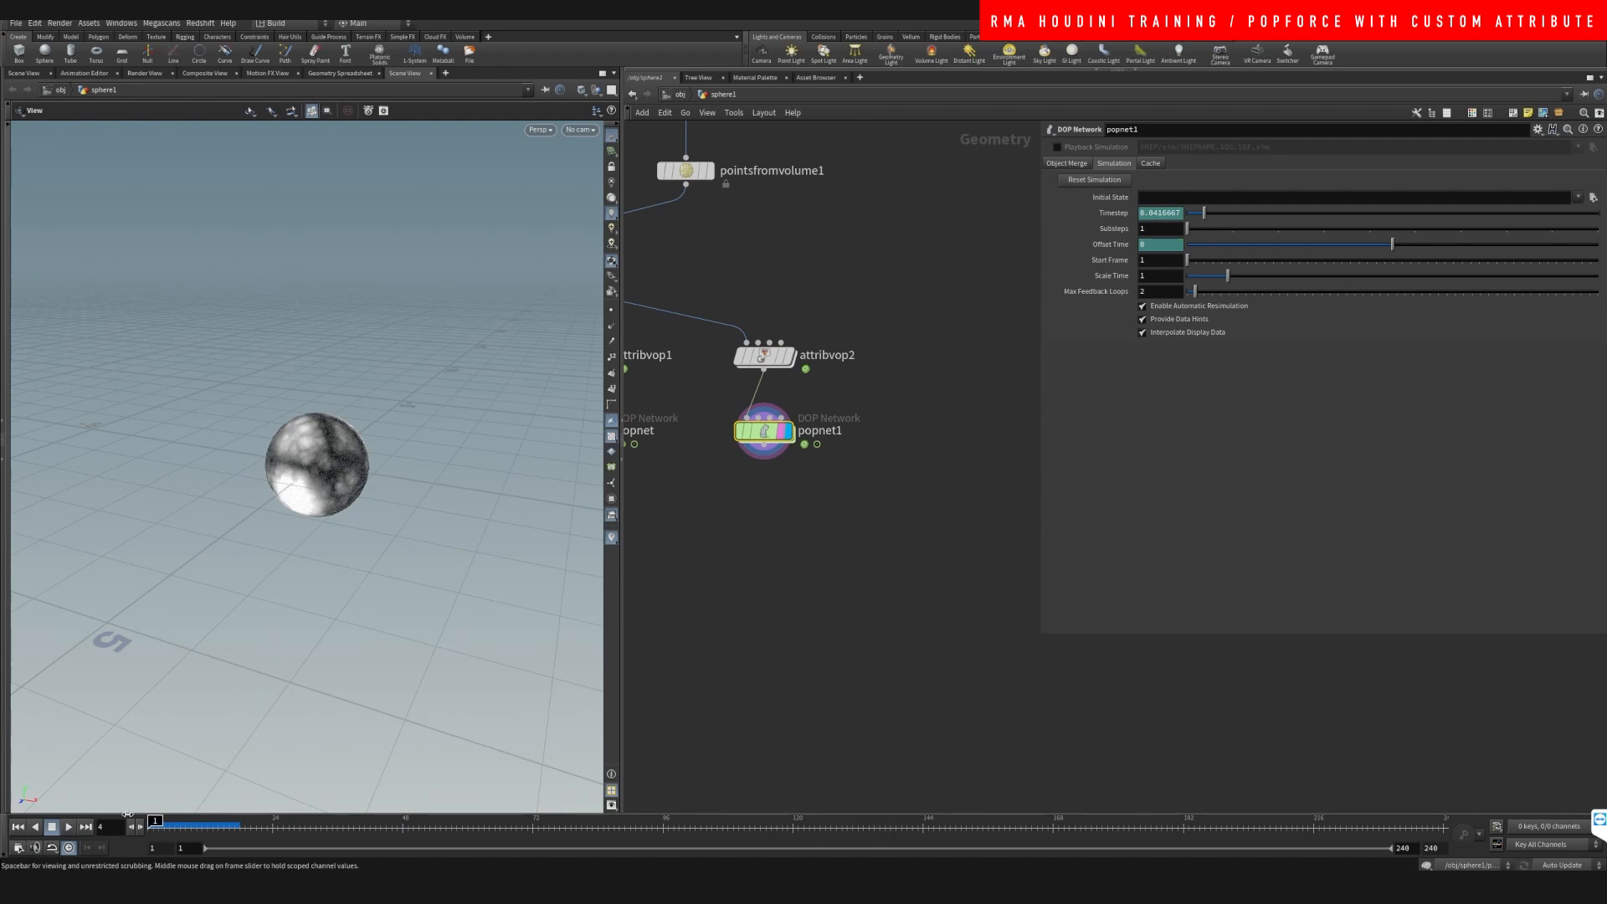
Display the original popnet and play its simulation for comparison, rewind to frame 1, and display popnet1 again
middle_click_drag(856, 579, 976, 565)
left_click(725, 416)
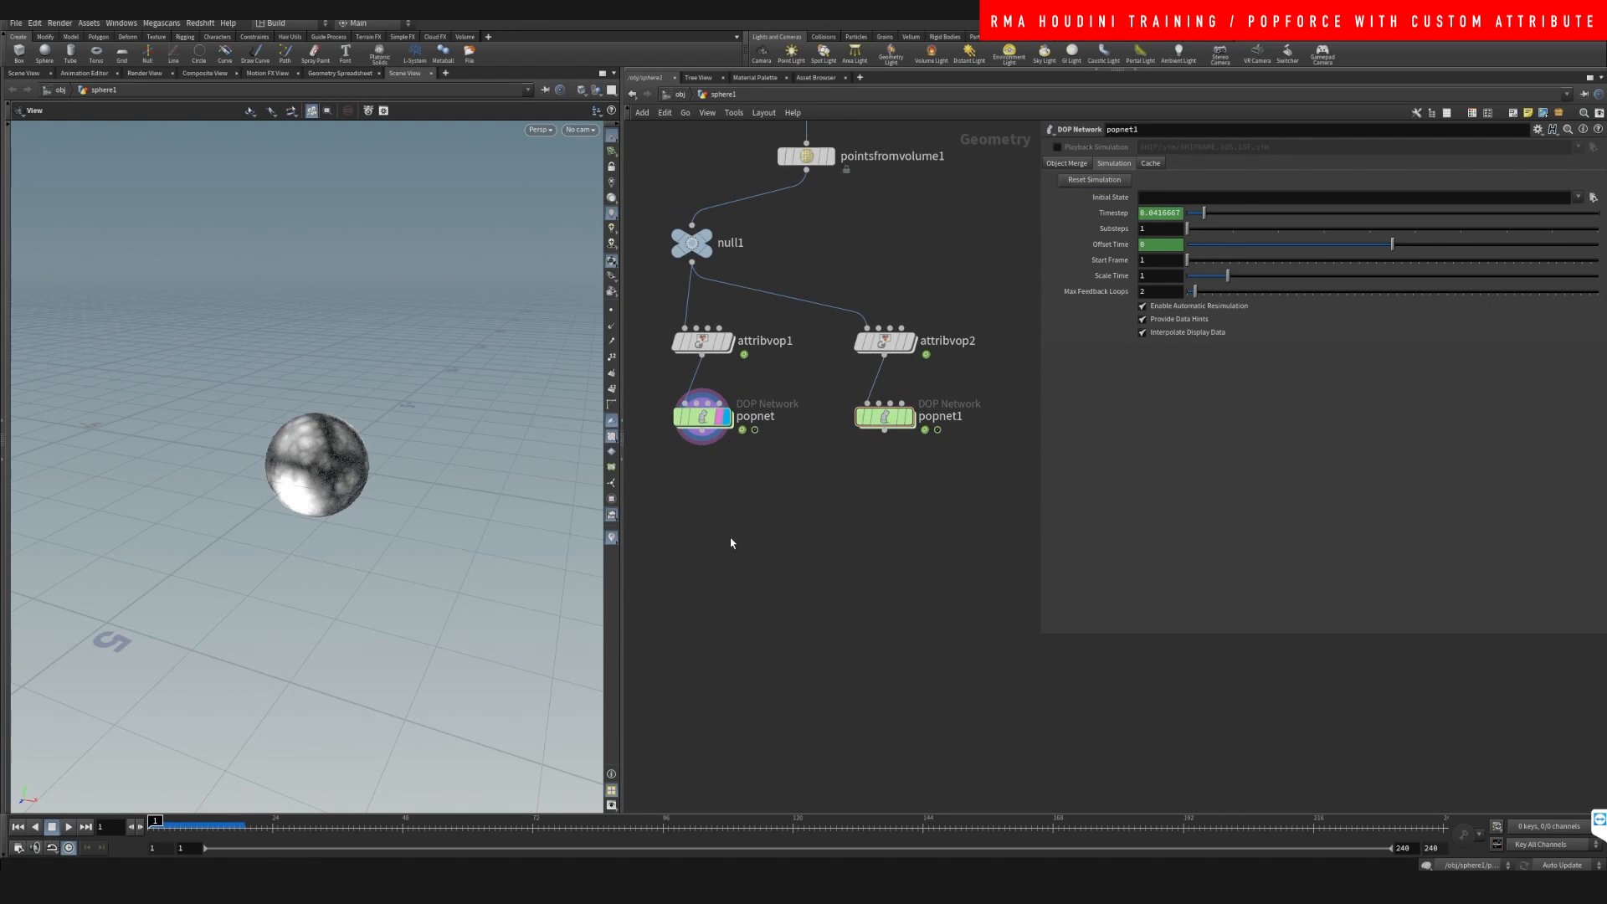
left_click(74, 828)
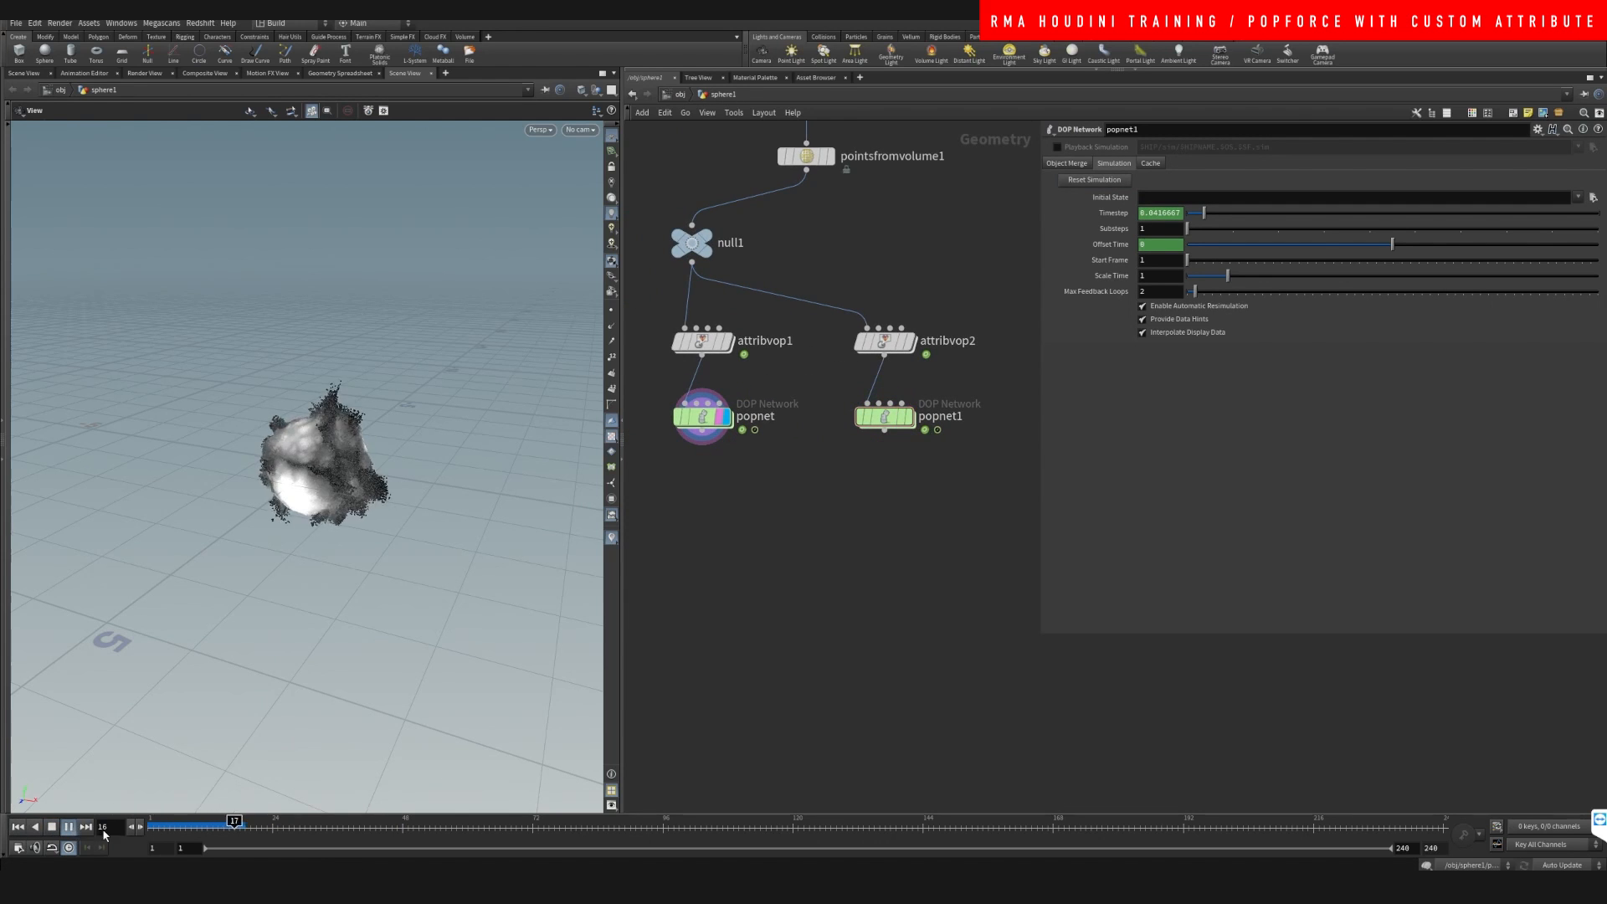
left_click(19, 827)
middle_click_drag(802, 550, 627, 609)
left_click(733, 476)
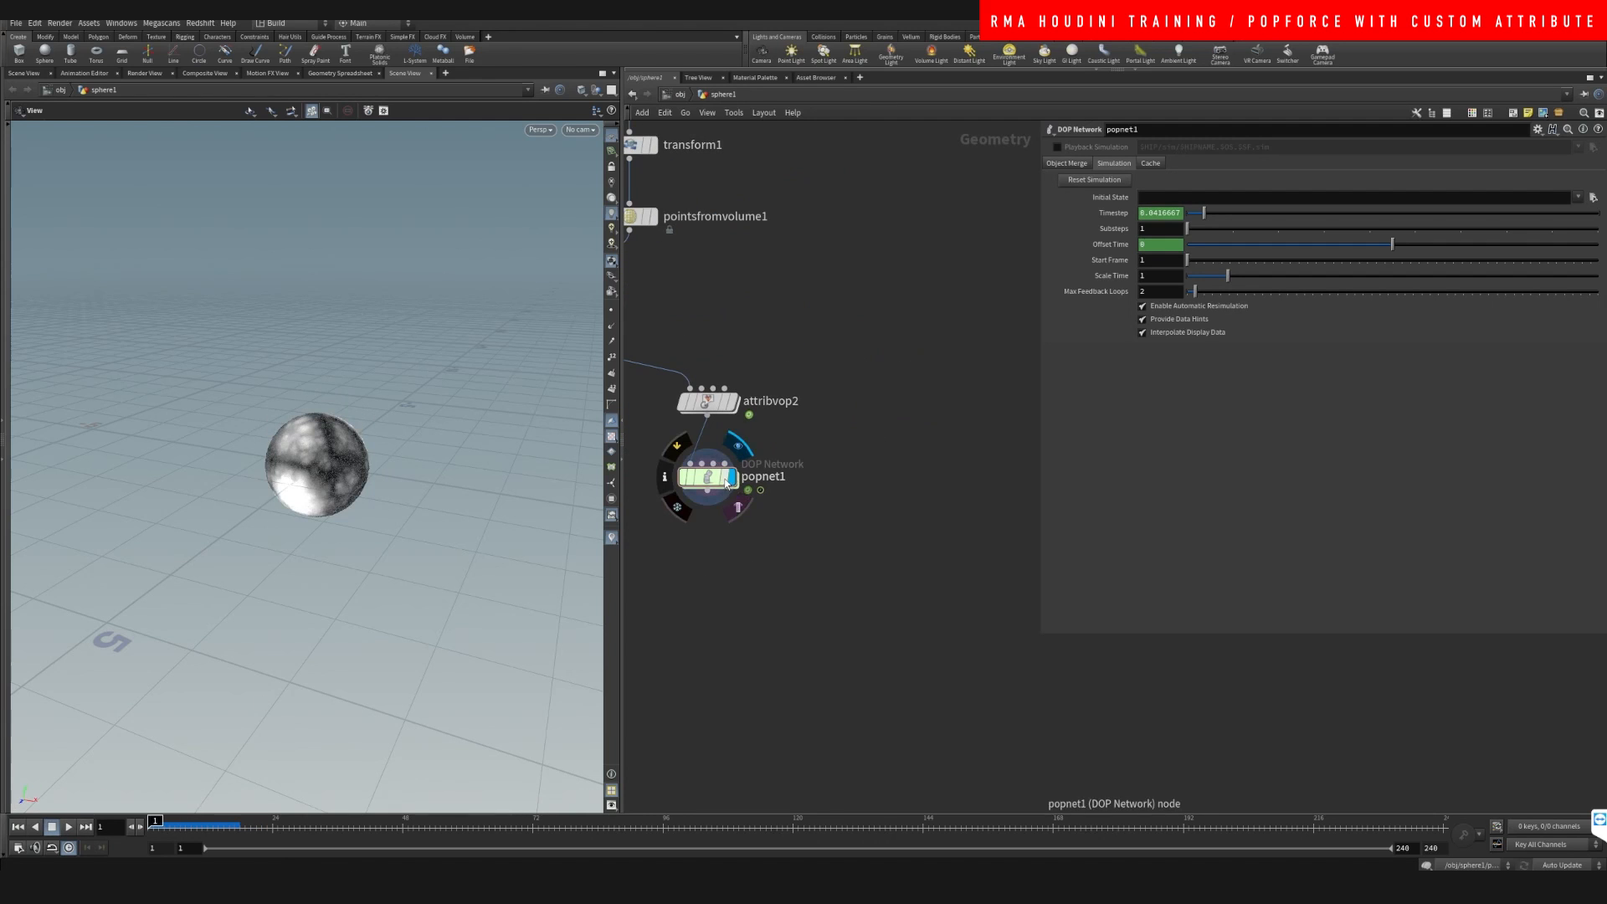
mouse_move(157, 823)
left_mouse_down()
mouse_move(211, 823)
mouse_move(155, 823)
left_mouse_up()
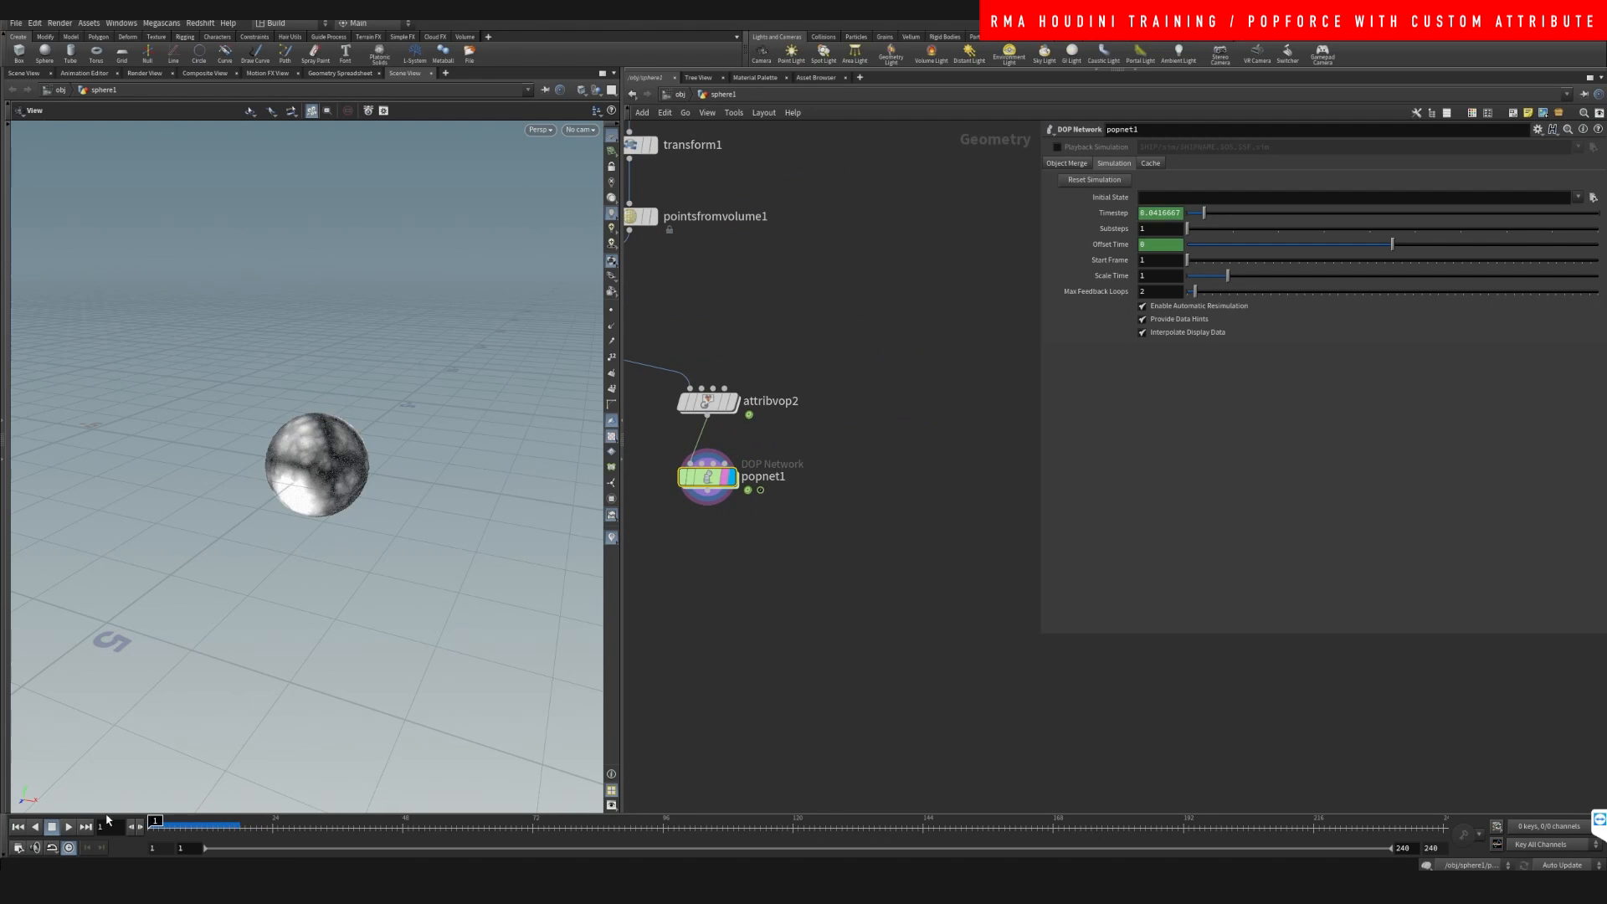
Delete ramp1 inside attribvop2 so turbnoise1 feeds bind1, and play popnet1's simulation from the sphere1 network
double_click(712, 405)
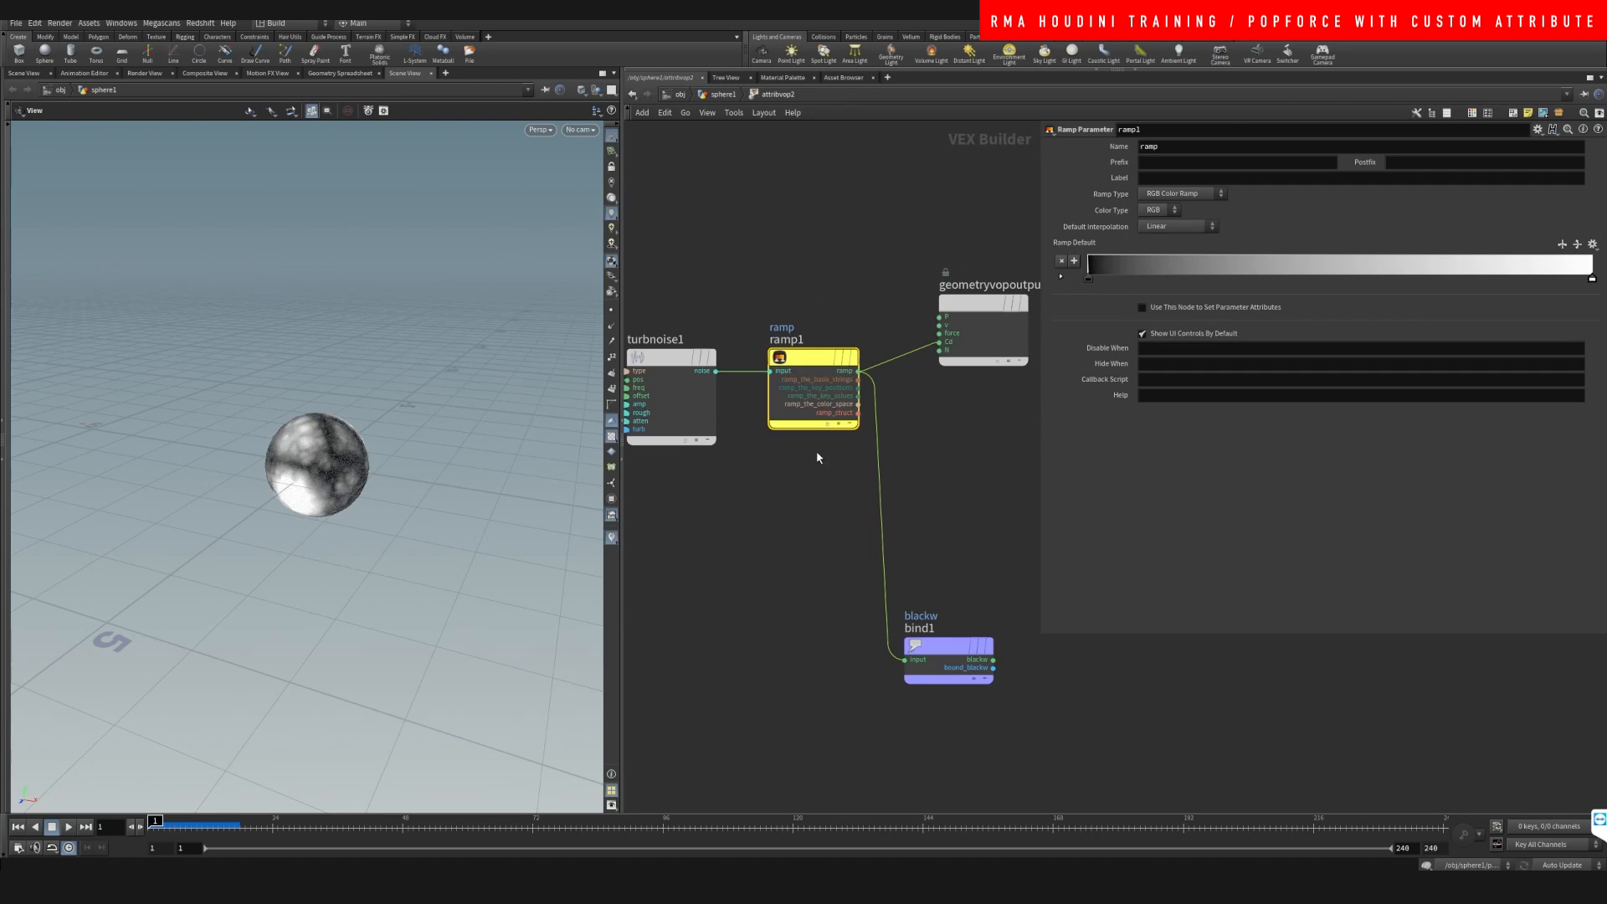
key("Delete")
left_click(723, 95)
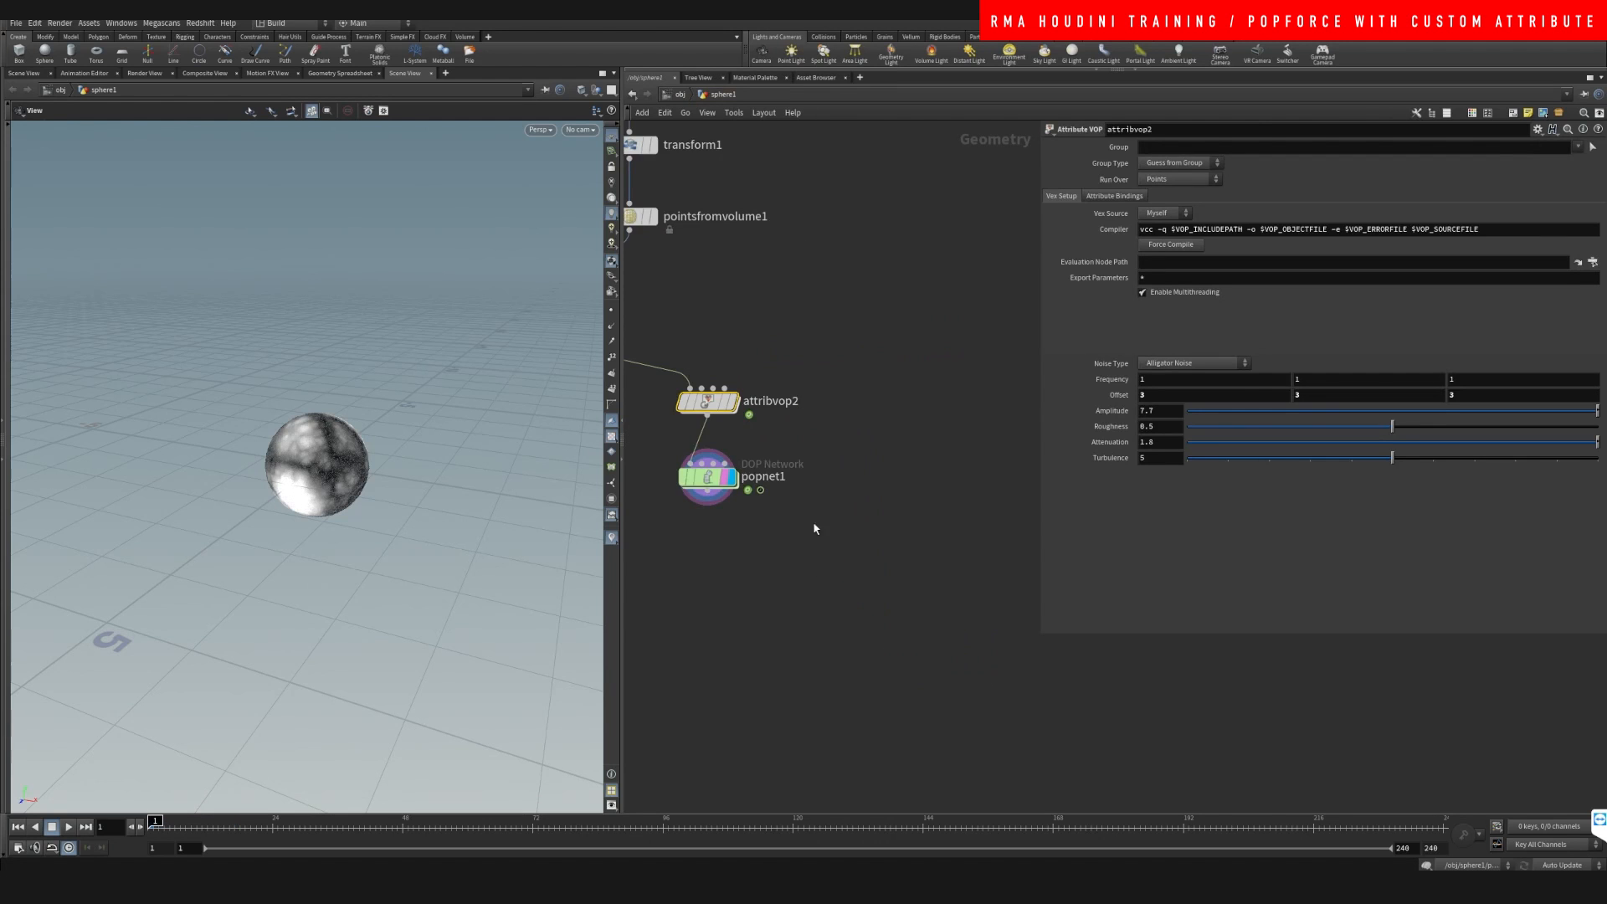
left_click(69, 828)
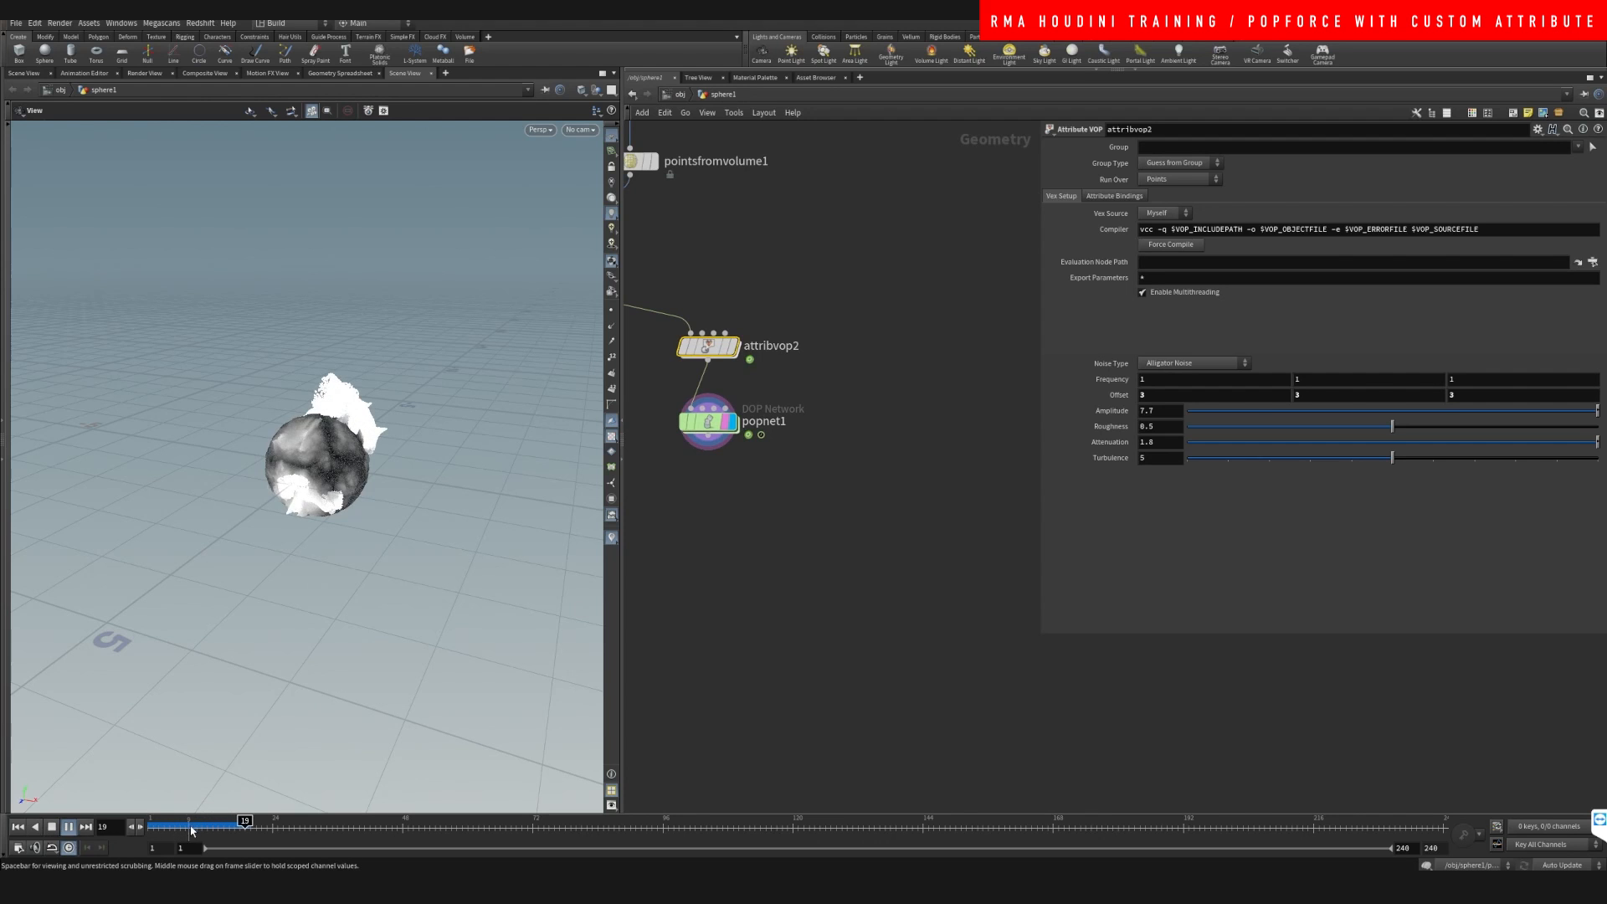
left_click(52, 827)
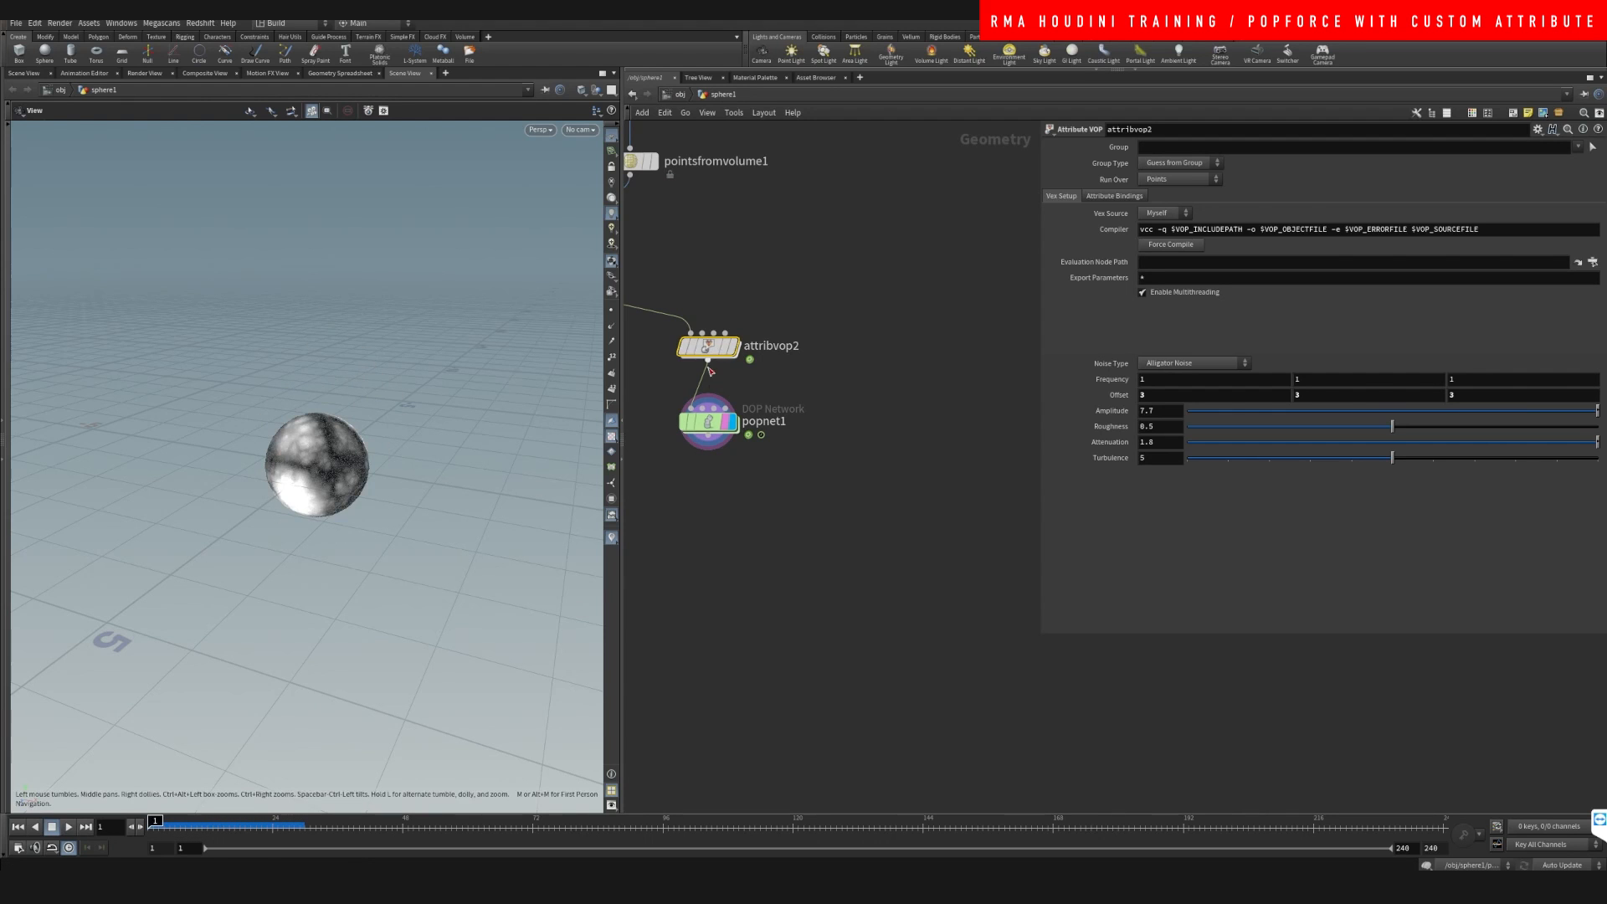
Insert a Ramp Parameter between turbnoise1 and bind1 in attribvop2, and play the simulation for a few frames
double_click(708, 352)
key("Tab")
type("ra")
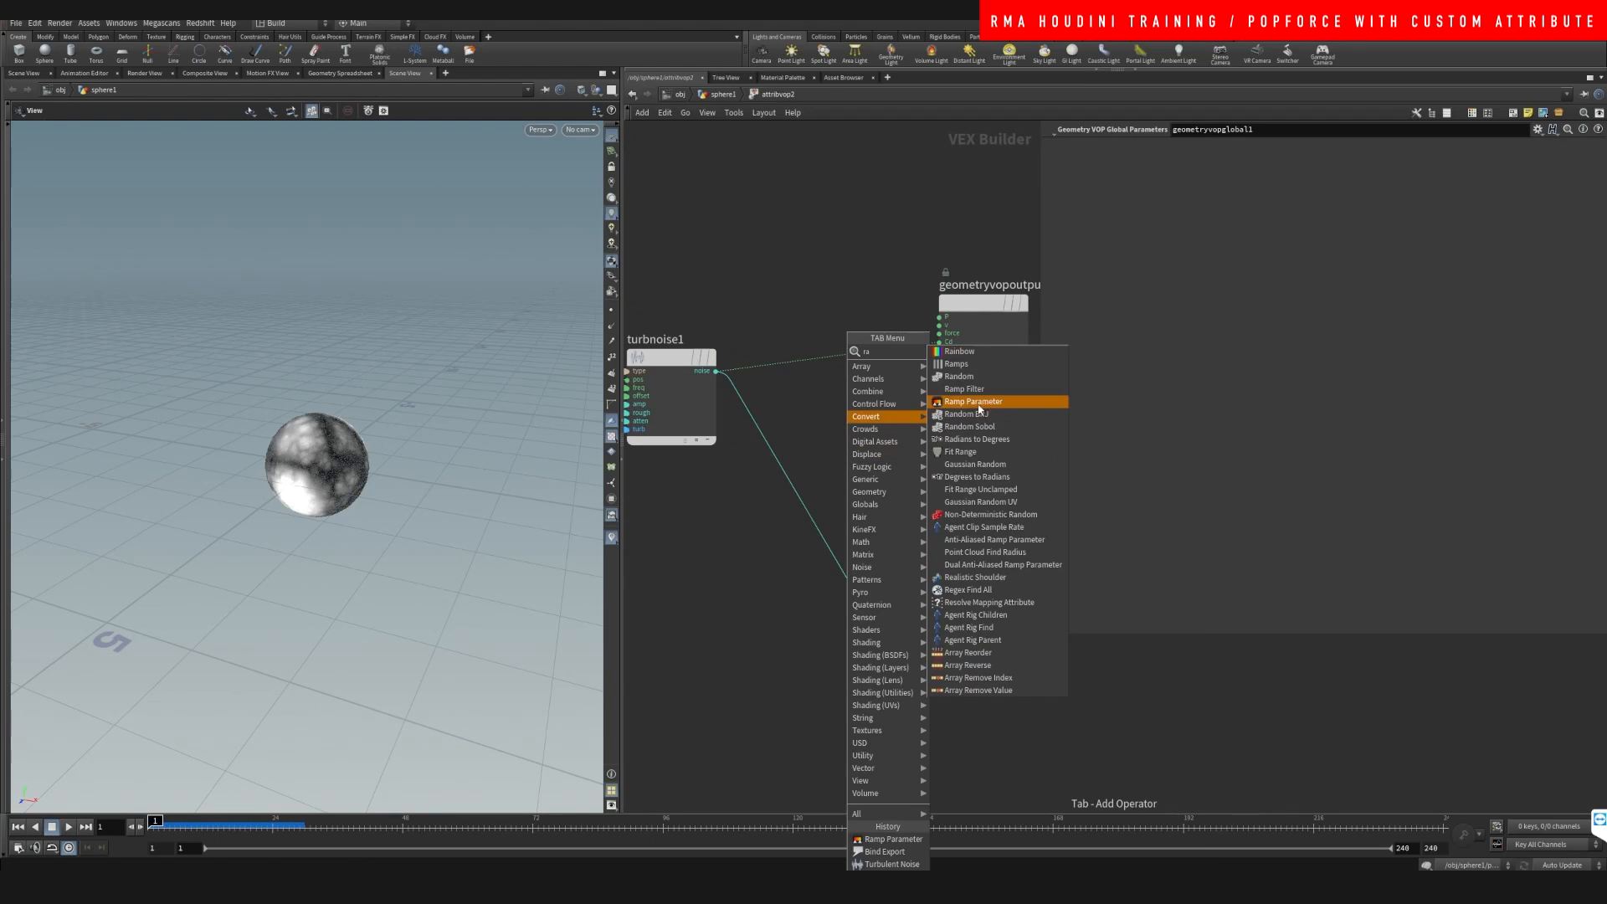
left_click(975, 404)
left_click(854, 559)
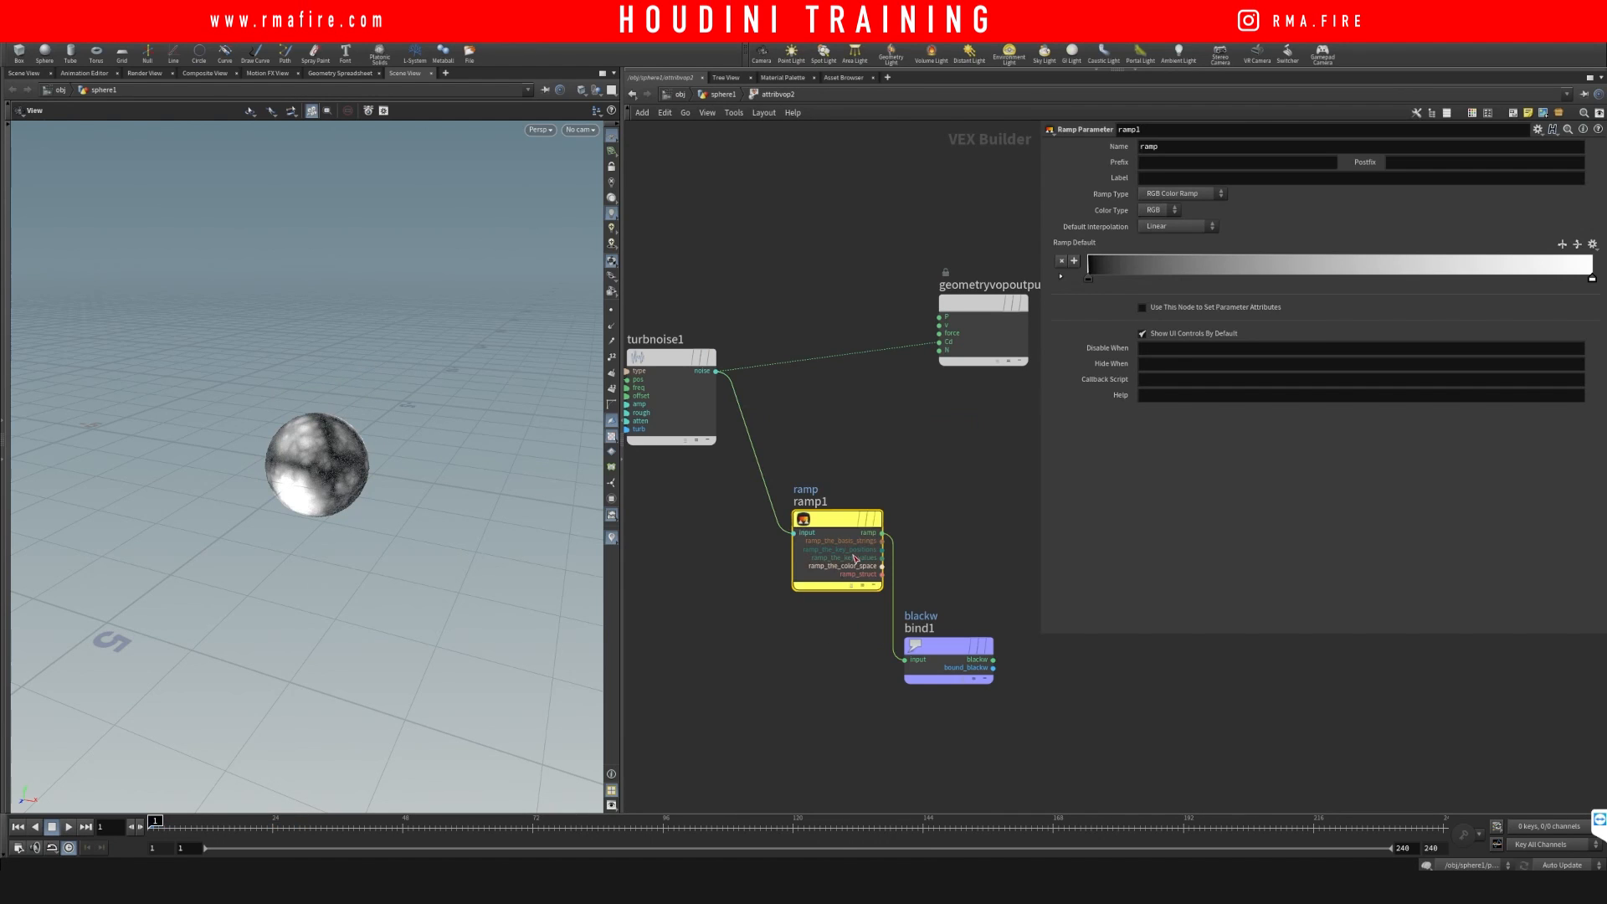
key("u")
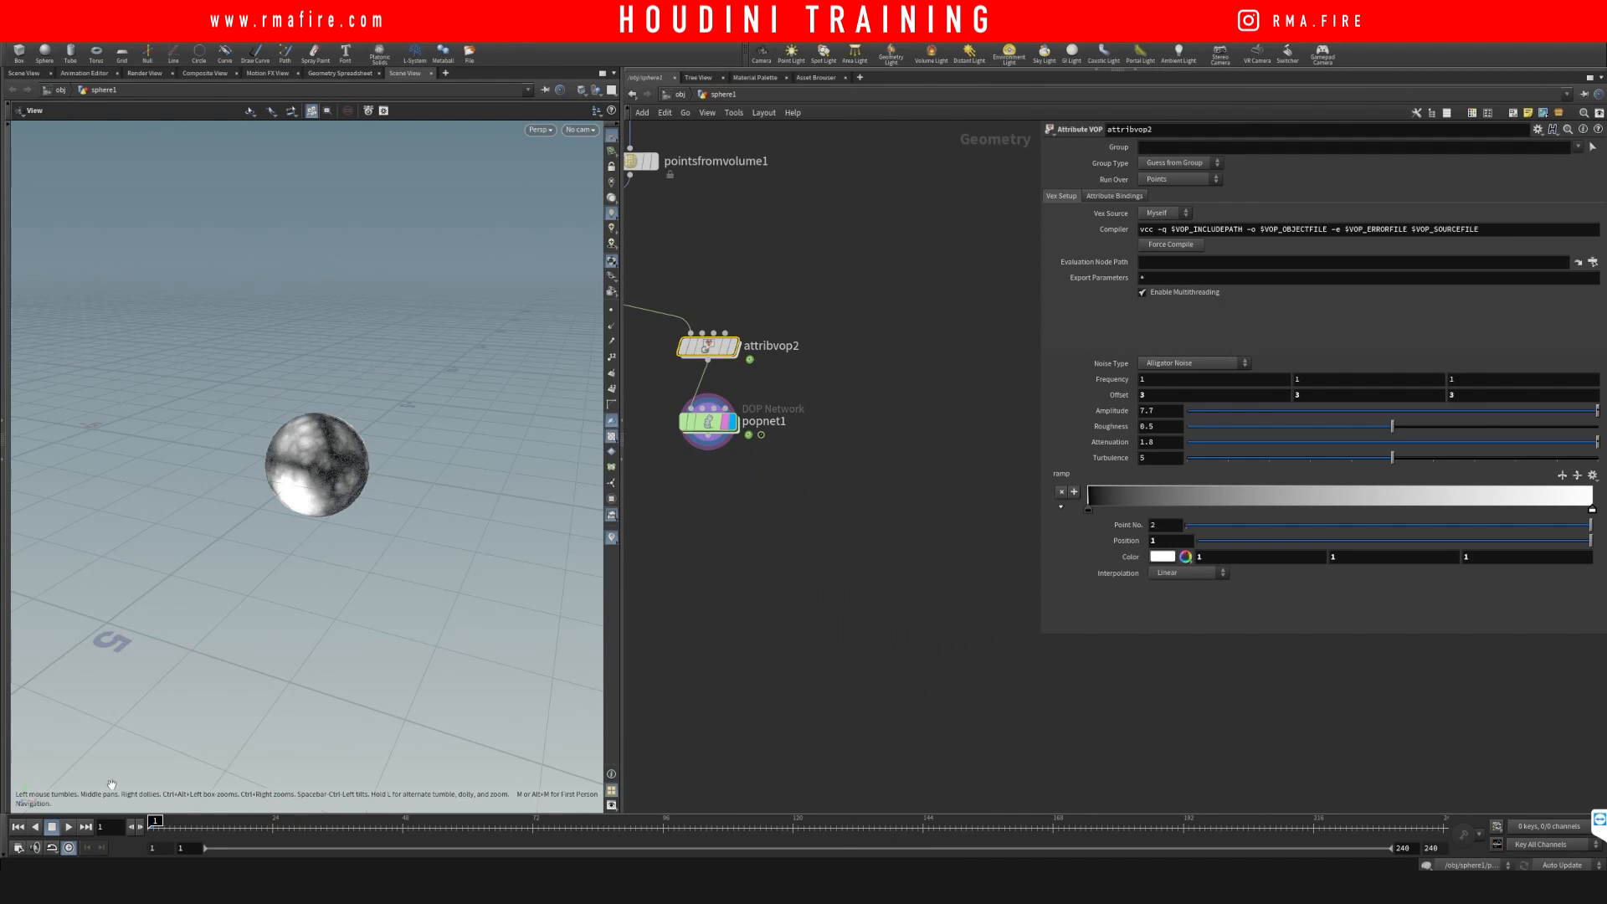
left_click(64, 828)
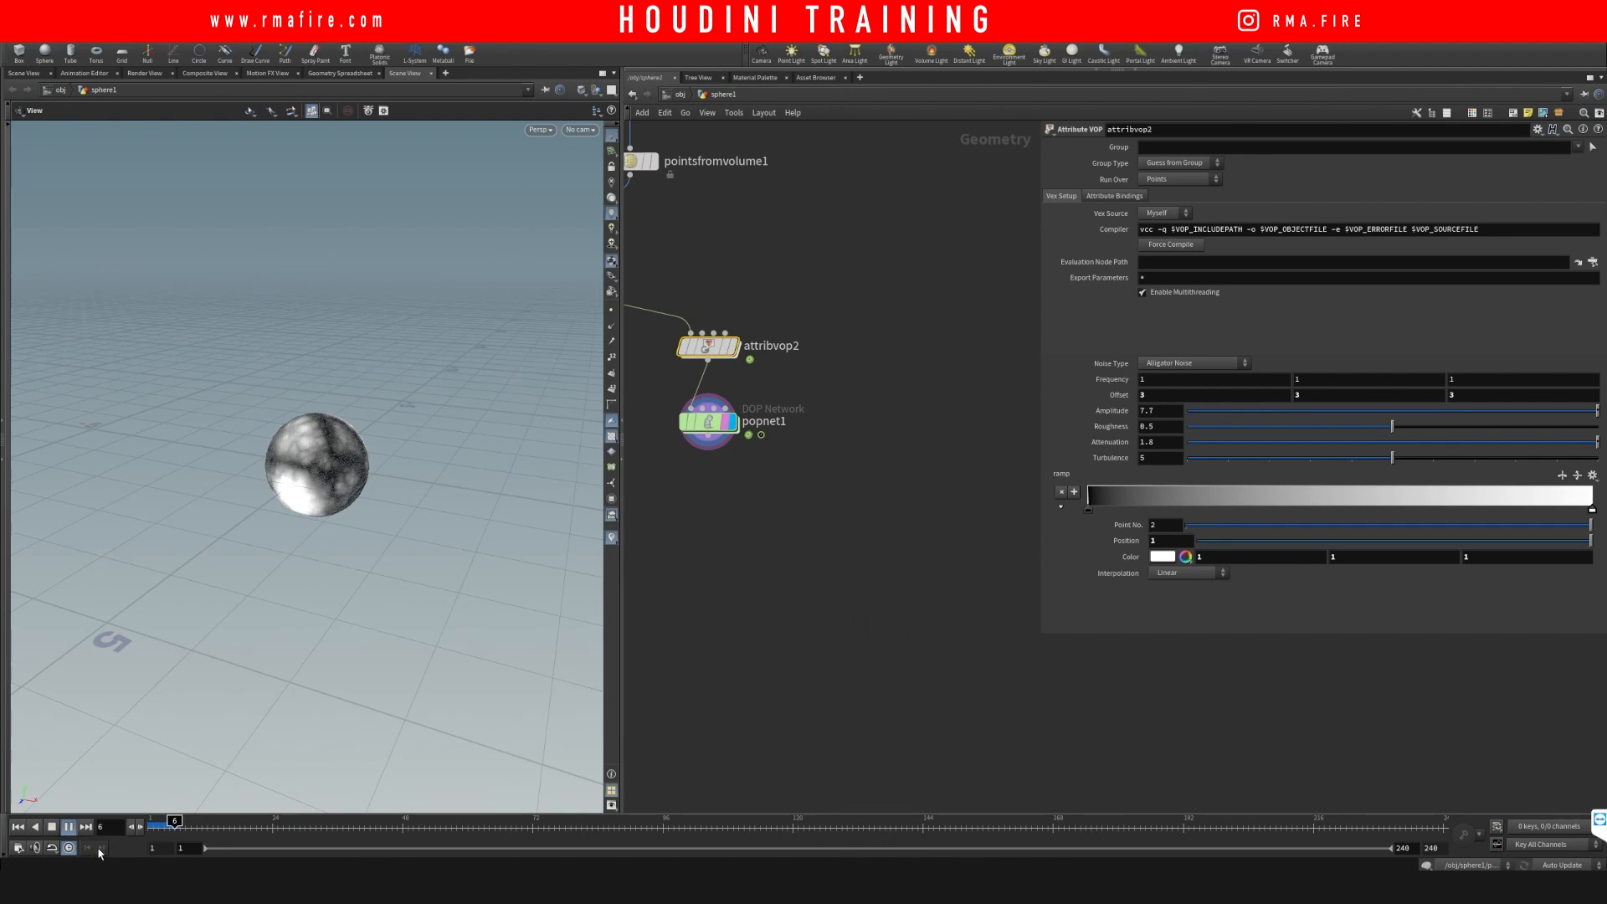
left_click(156, 829)
Replace ramp1 with a Fit Range node between turbnoise1 and bind1, with Destination Max at 0.5, and play the simulation
double_click(714, 350)
left_click(818, 550)
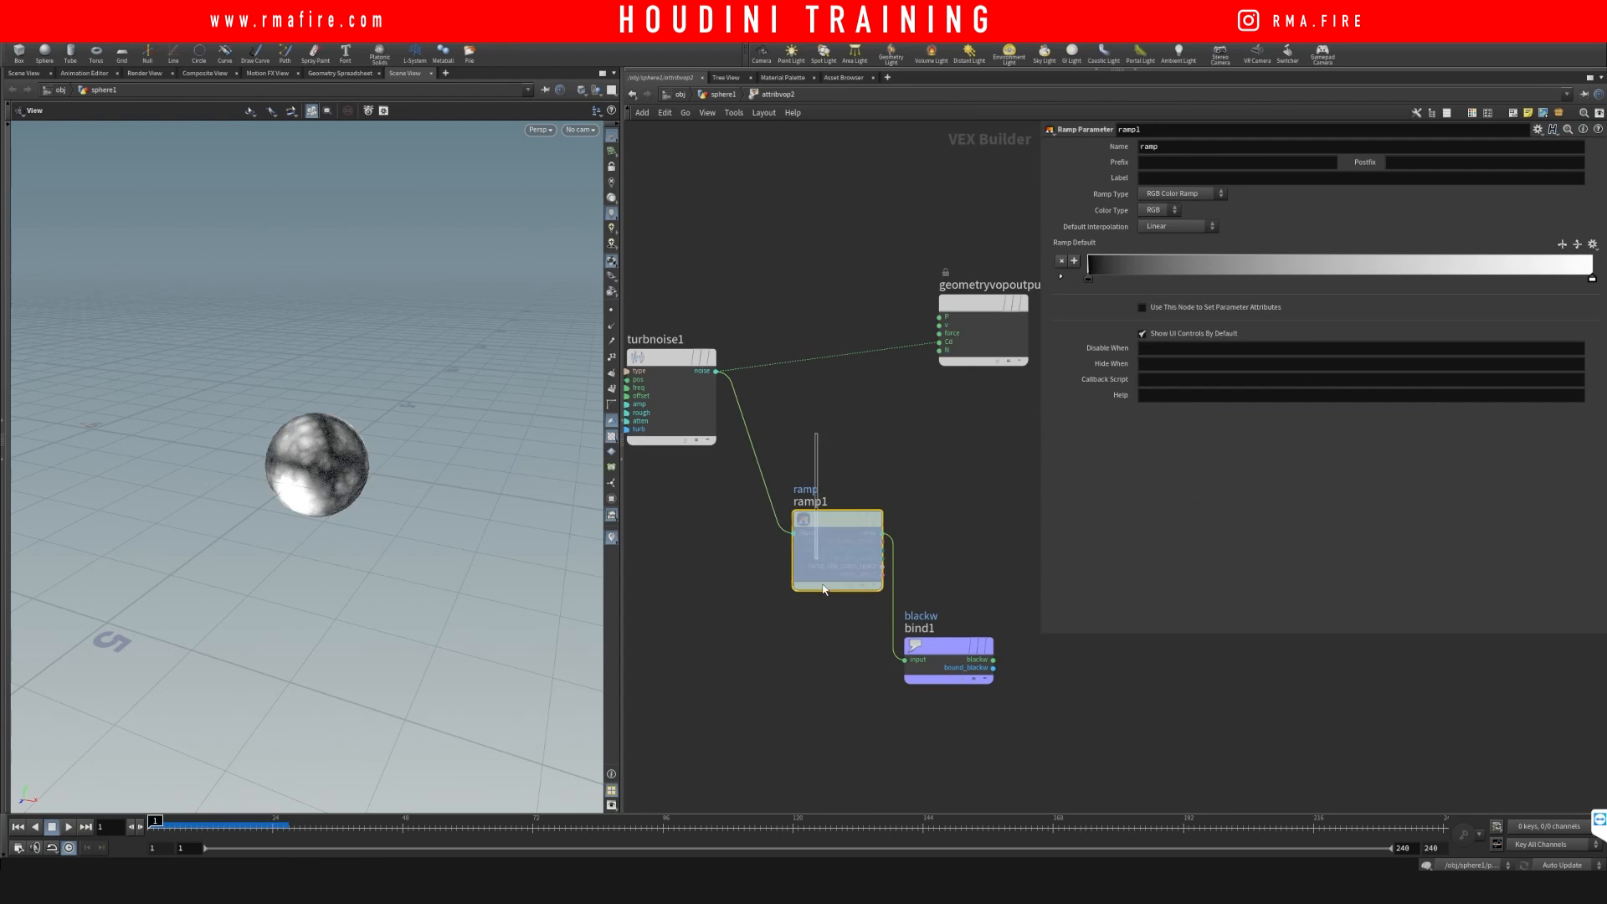
key("Delete")
key("Tab")
type("fit")
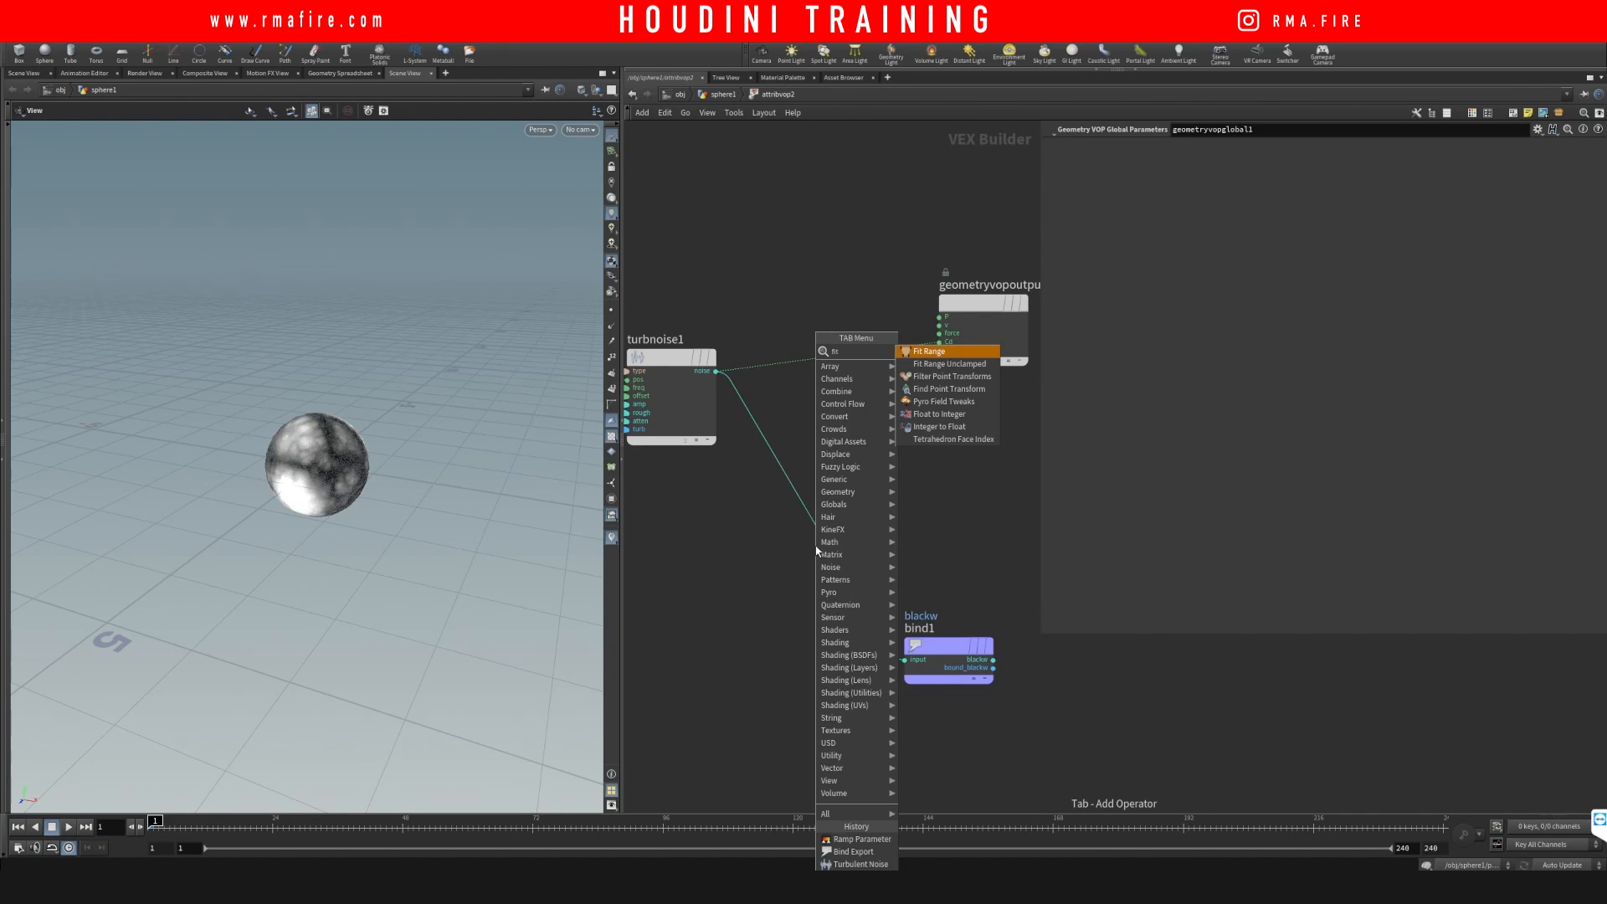
key("Return")
left_click(829, 507)
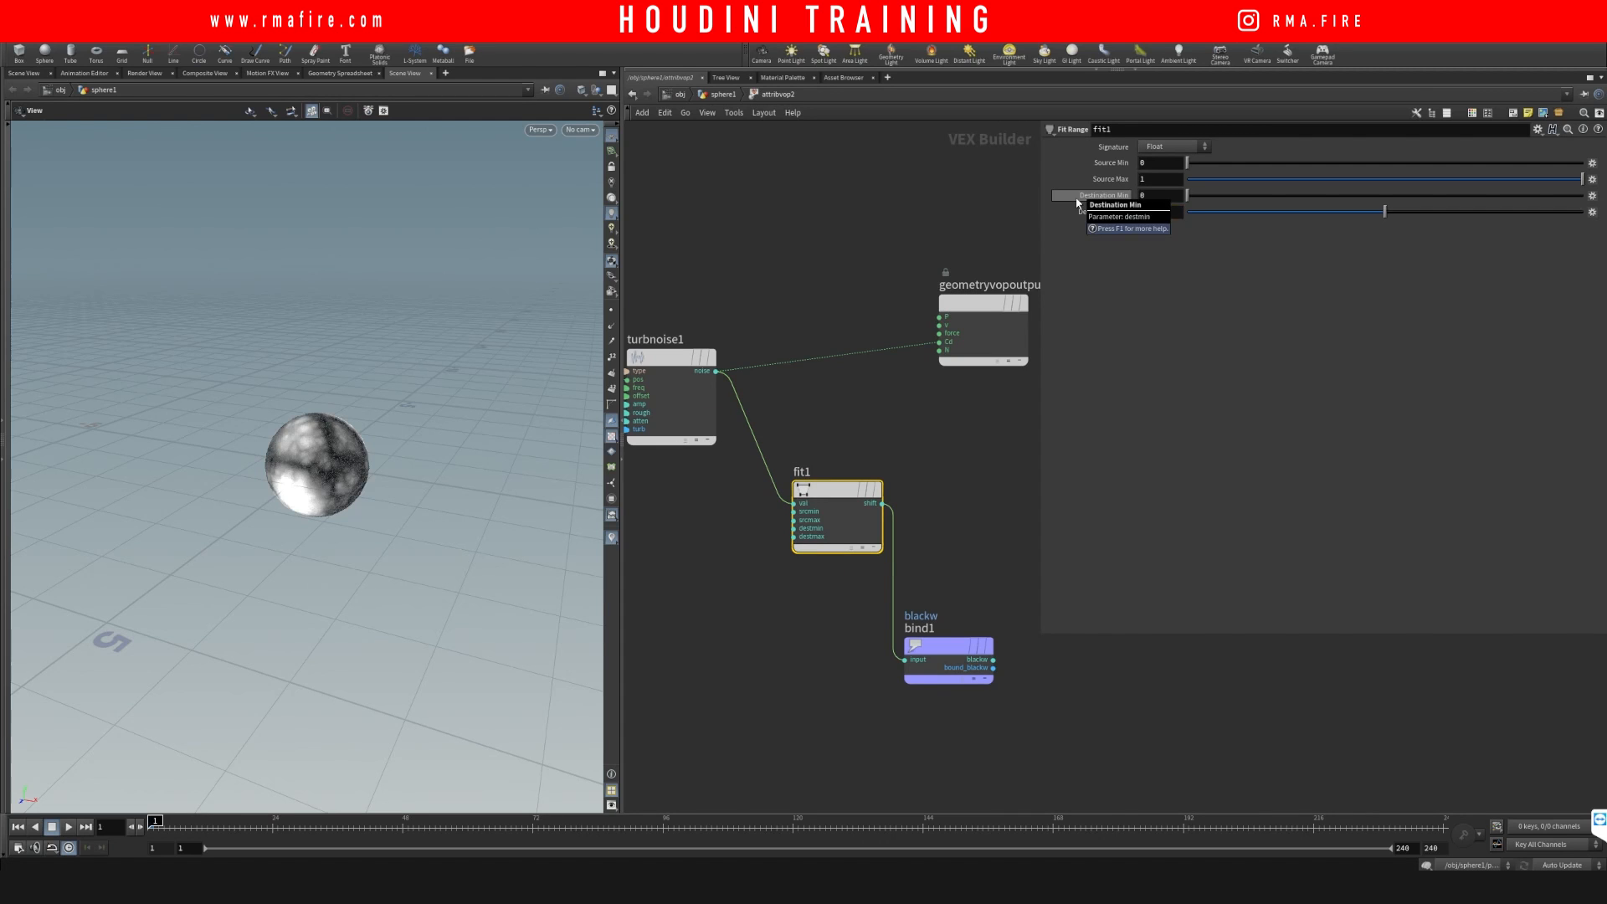
left_click(69, 827)
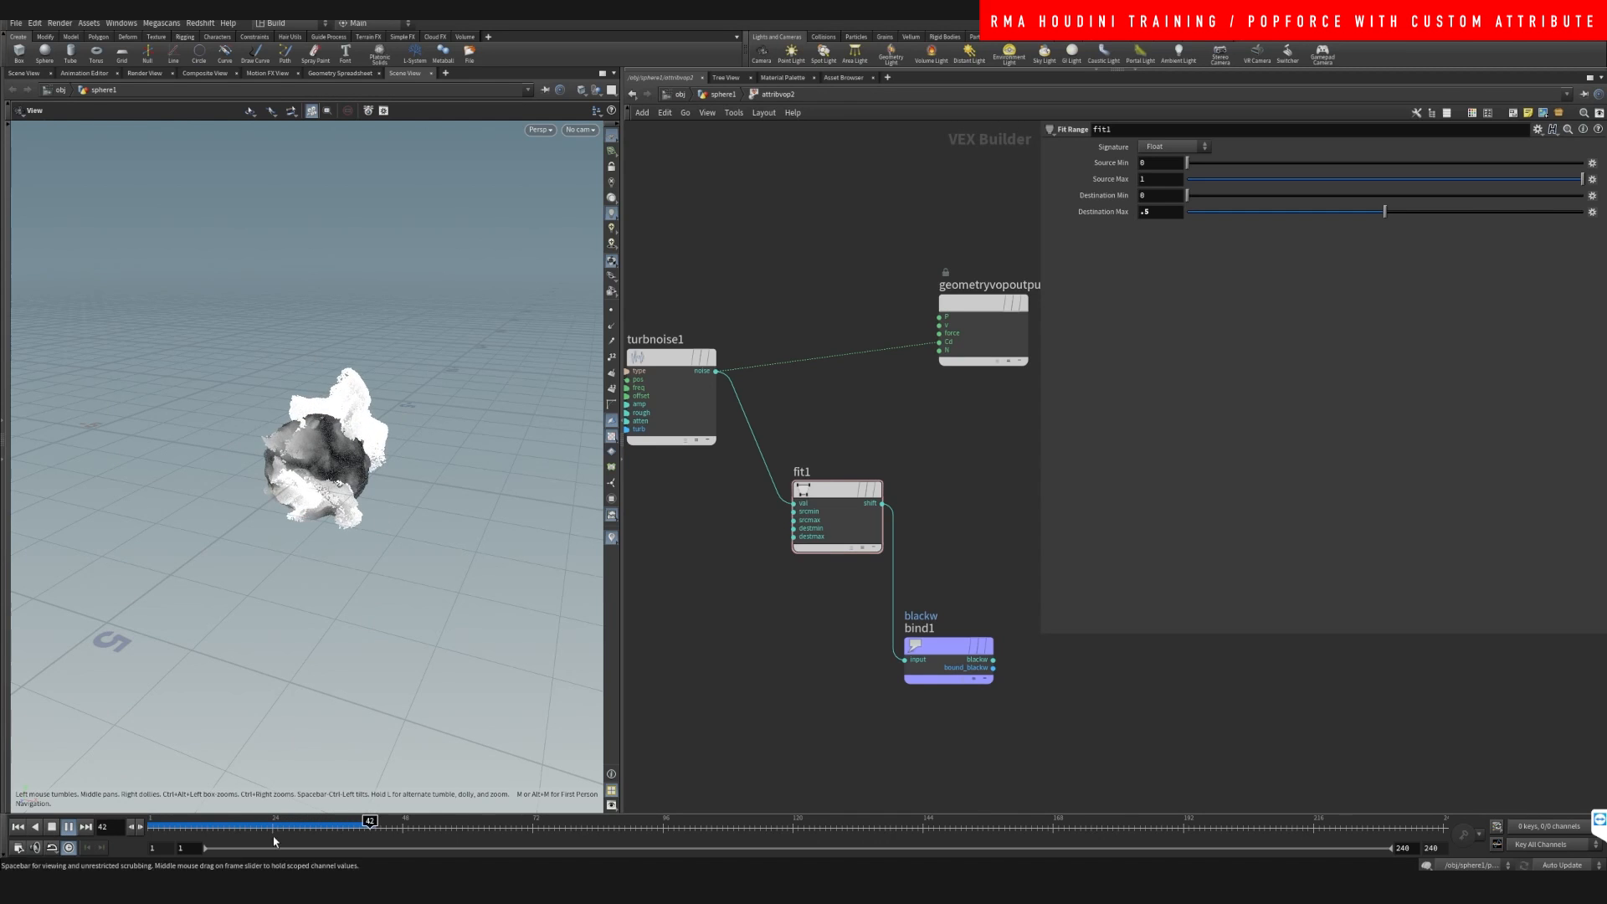
left_click_drag(309, 828, 153, 820)
Set fit1's Destination Max to 0.2
left_click(1161, 212)
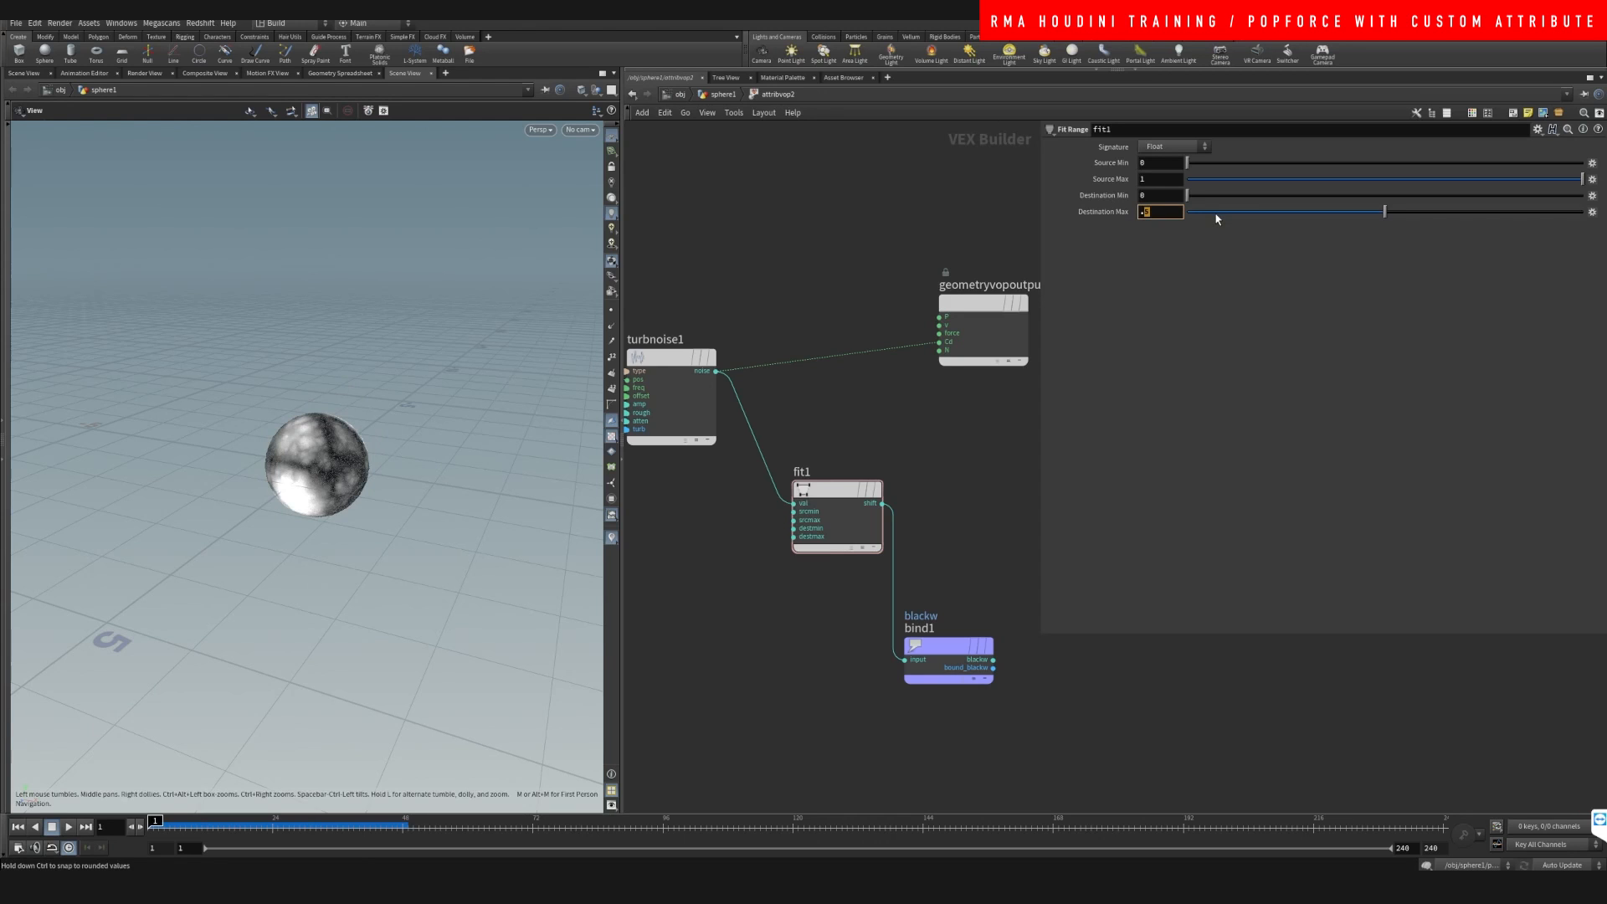
type("2")
key("Return")
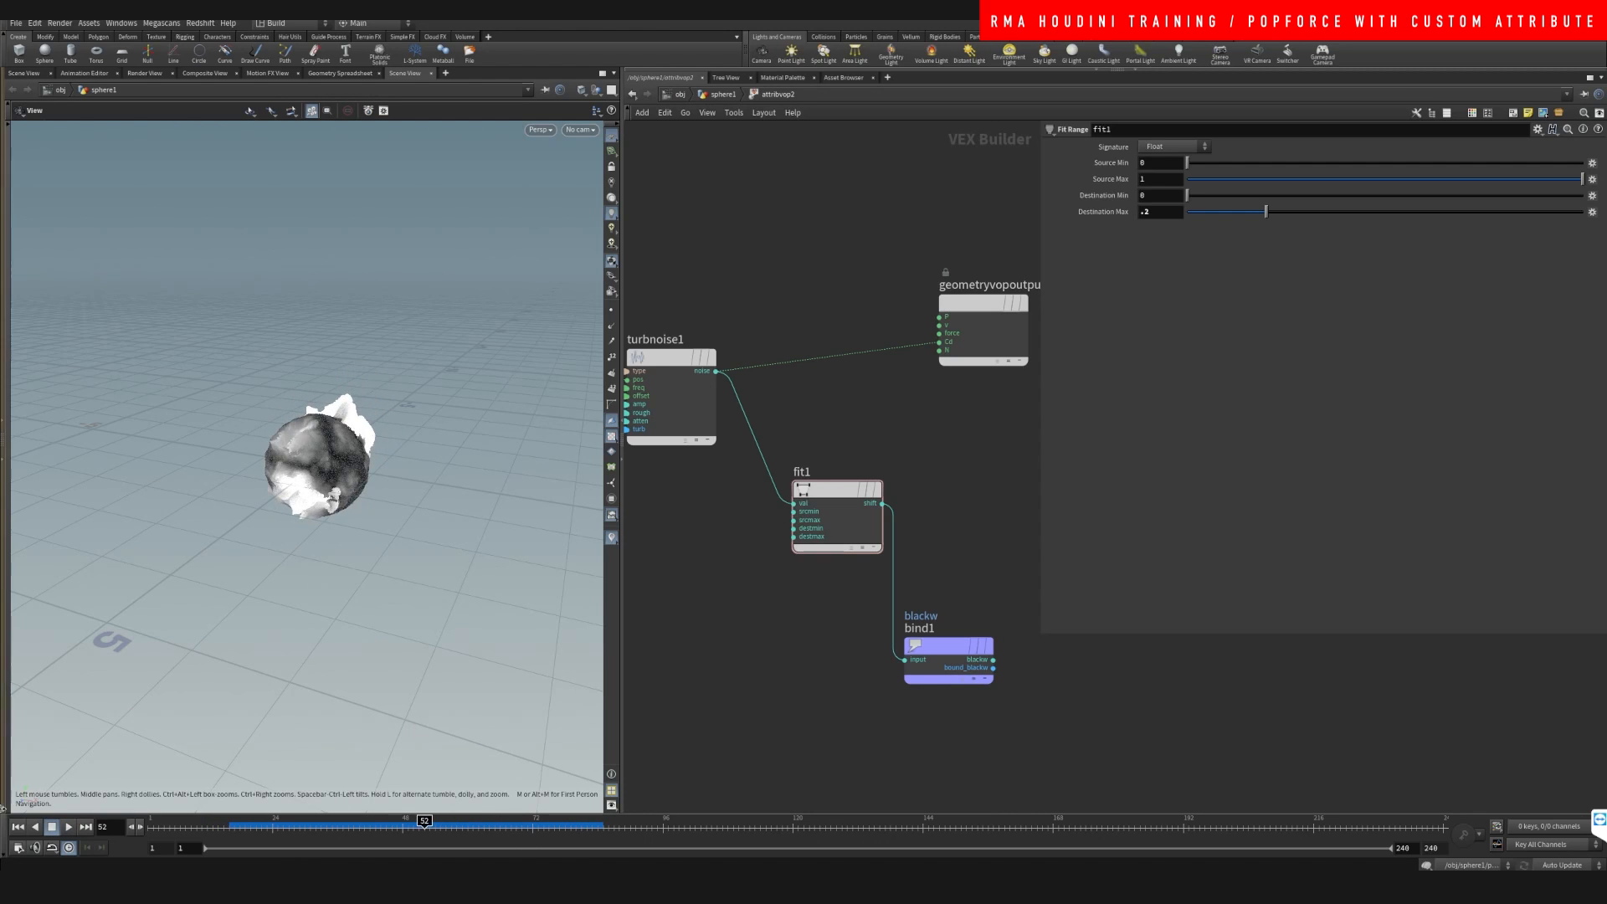
In the sphere1 network, set attribvop2's noise Amplitude to 1, display the node, and keyframe the Amplitude at frame 1
left_click(727, 94)
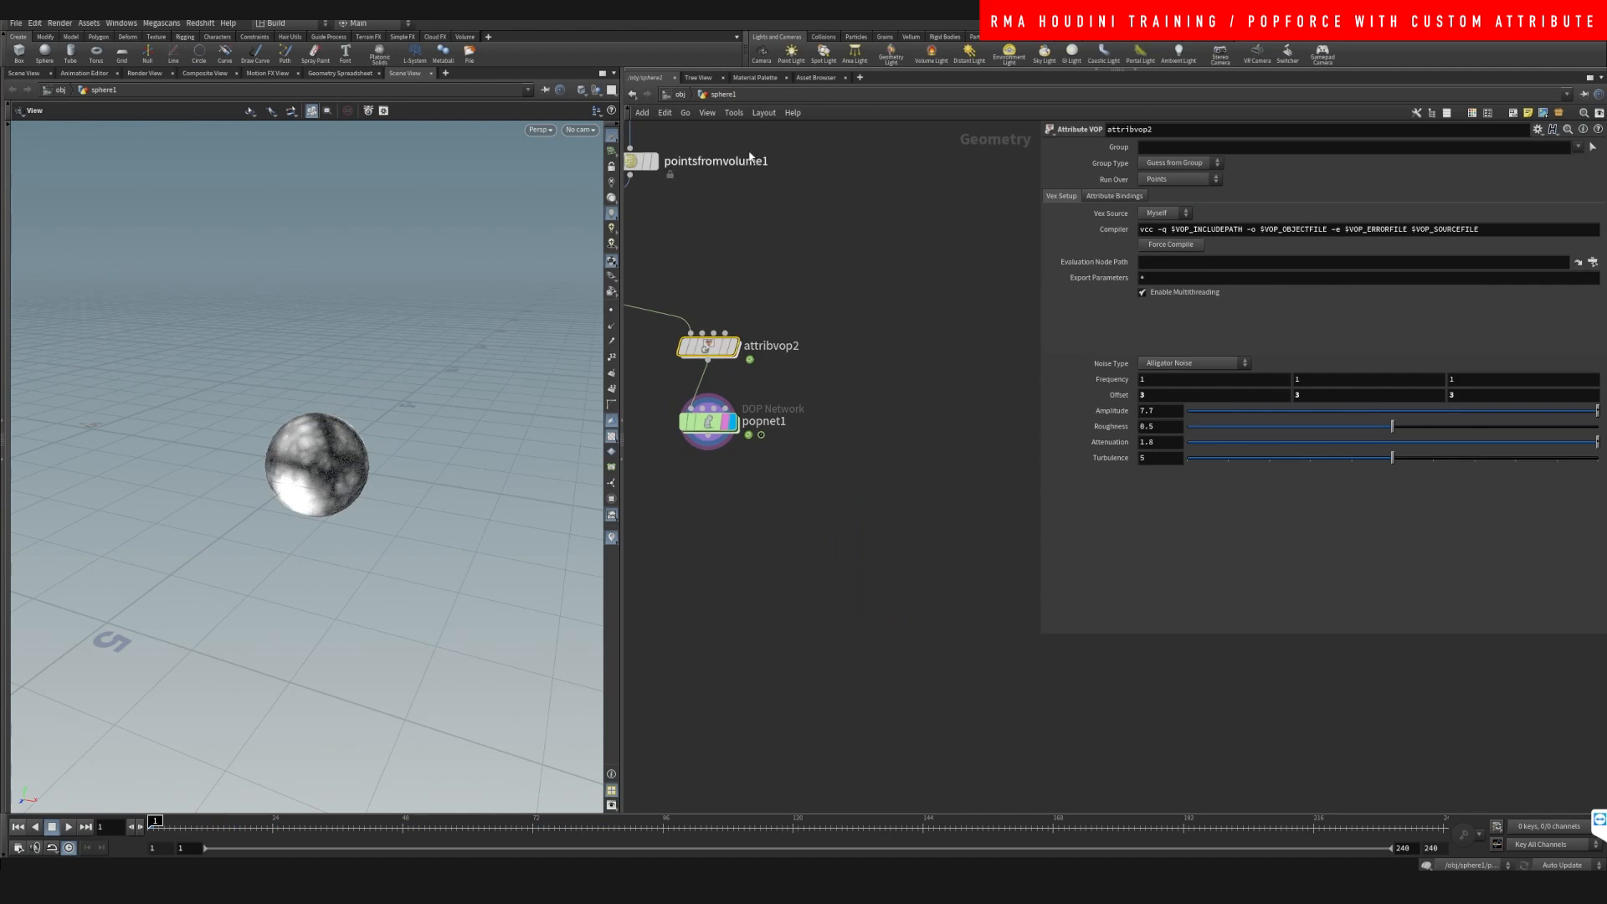
middle_click_drag(849, 483, 867, 451)
left_click_drag(829, 271, 717, 327)
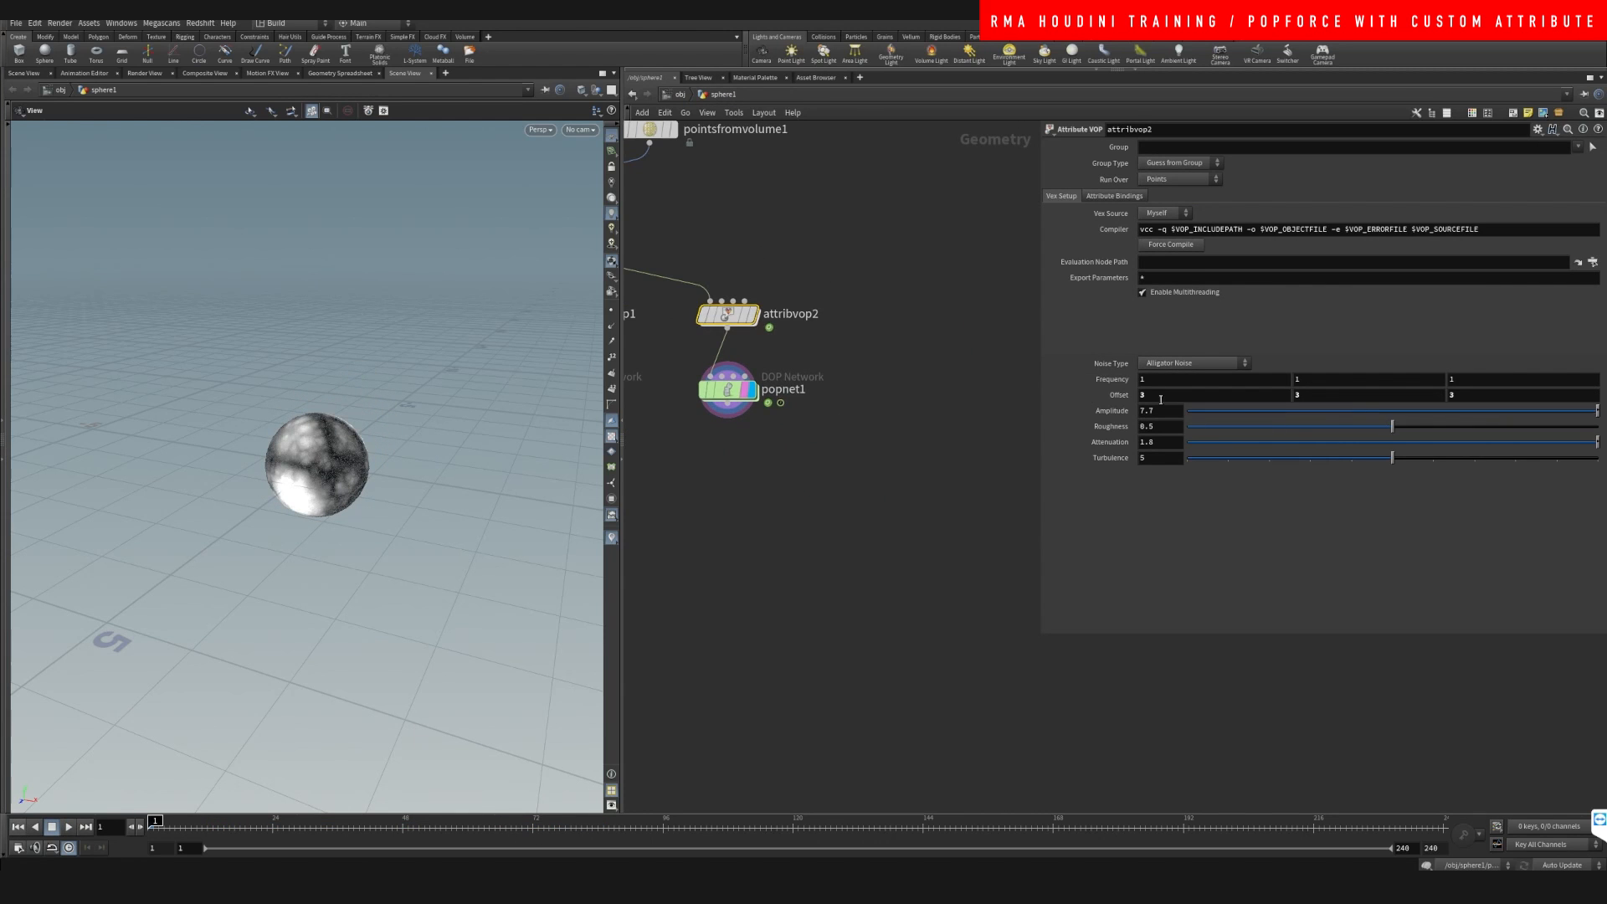
left_click_drag(1439, 417, 1600, 408)
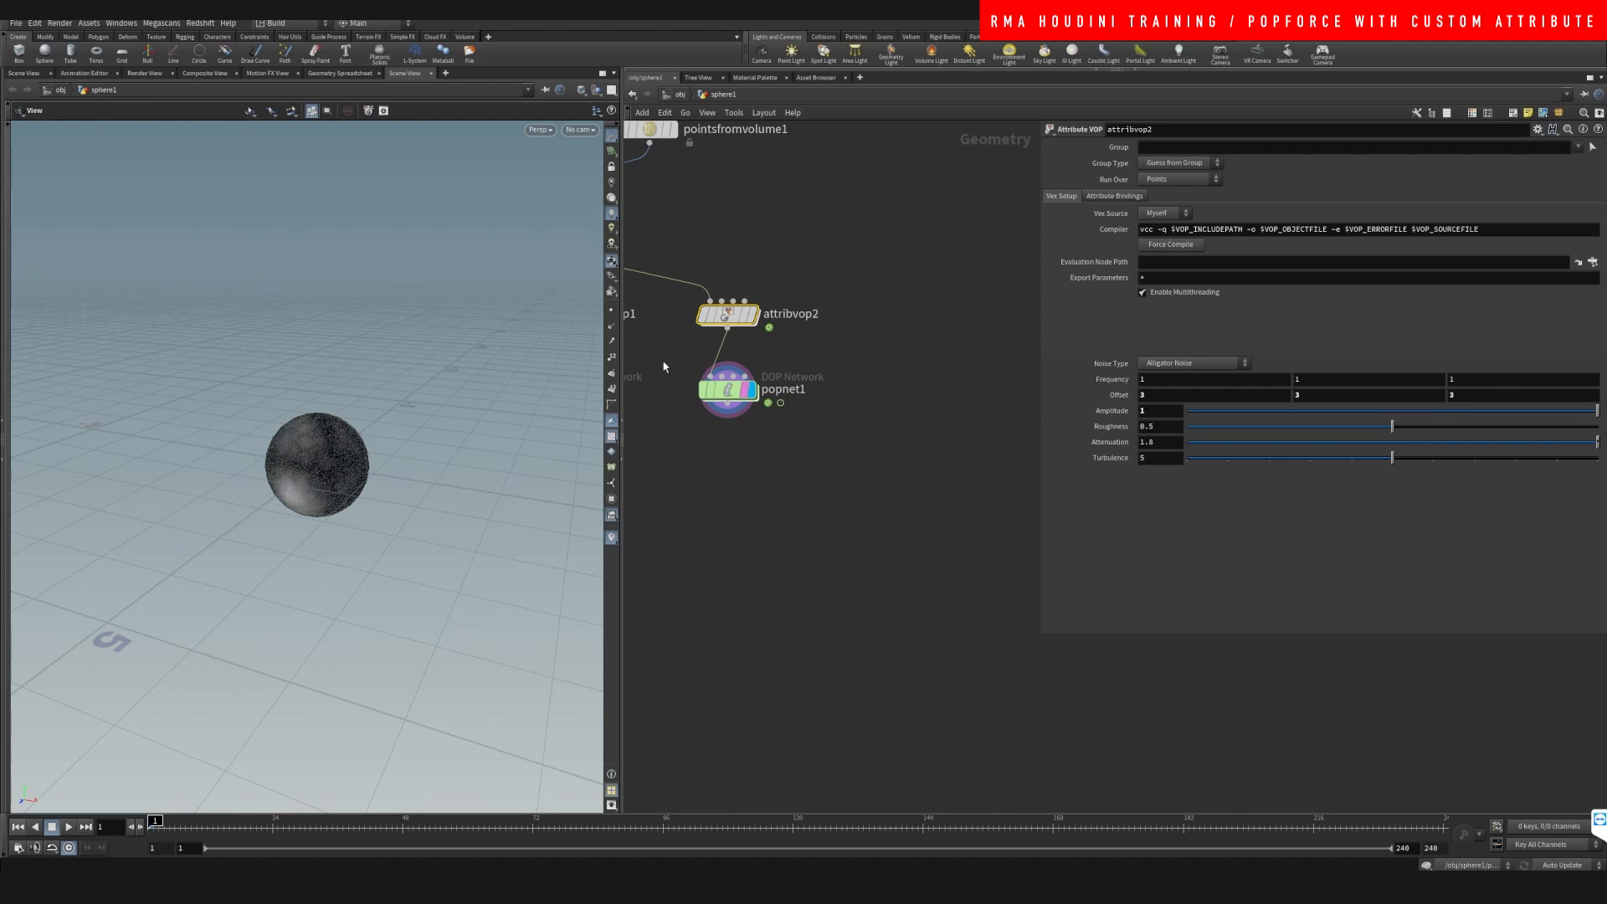
left_click(754, 315)
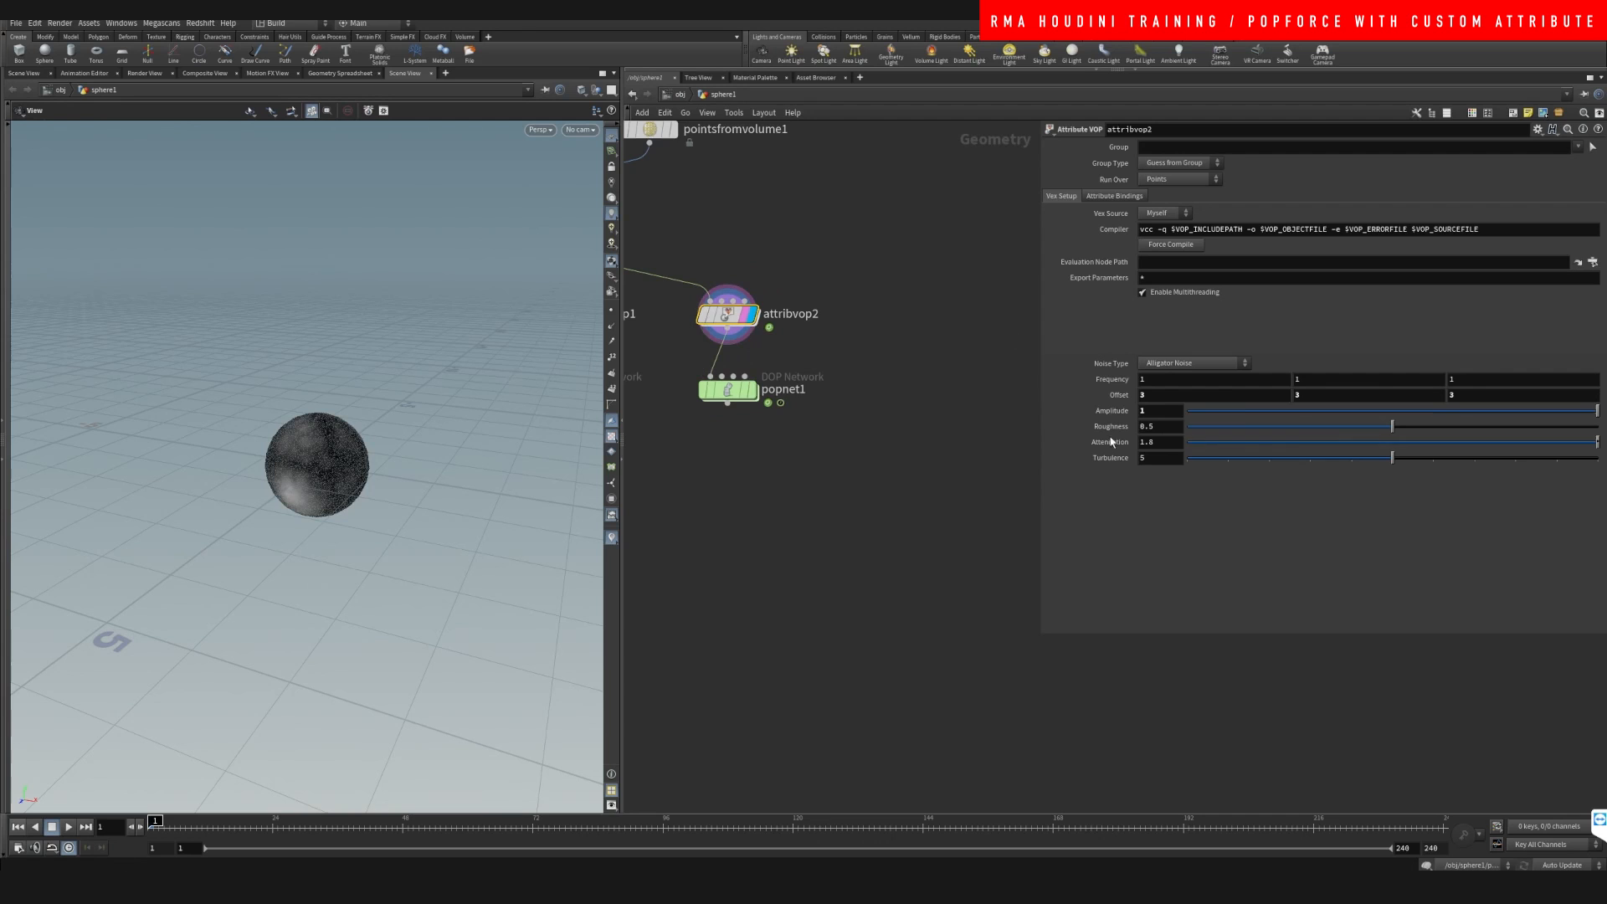
left_click(1112, 410, "alt")
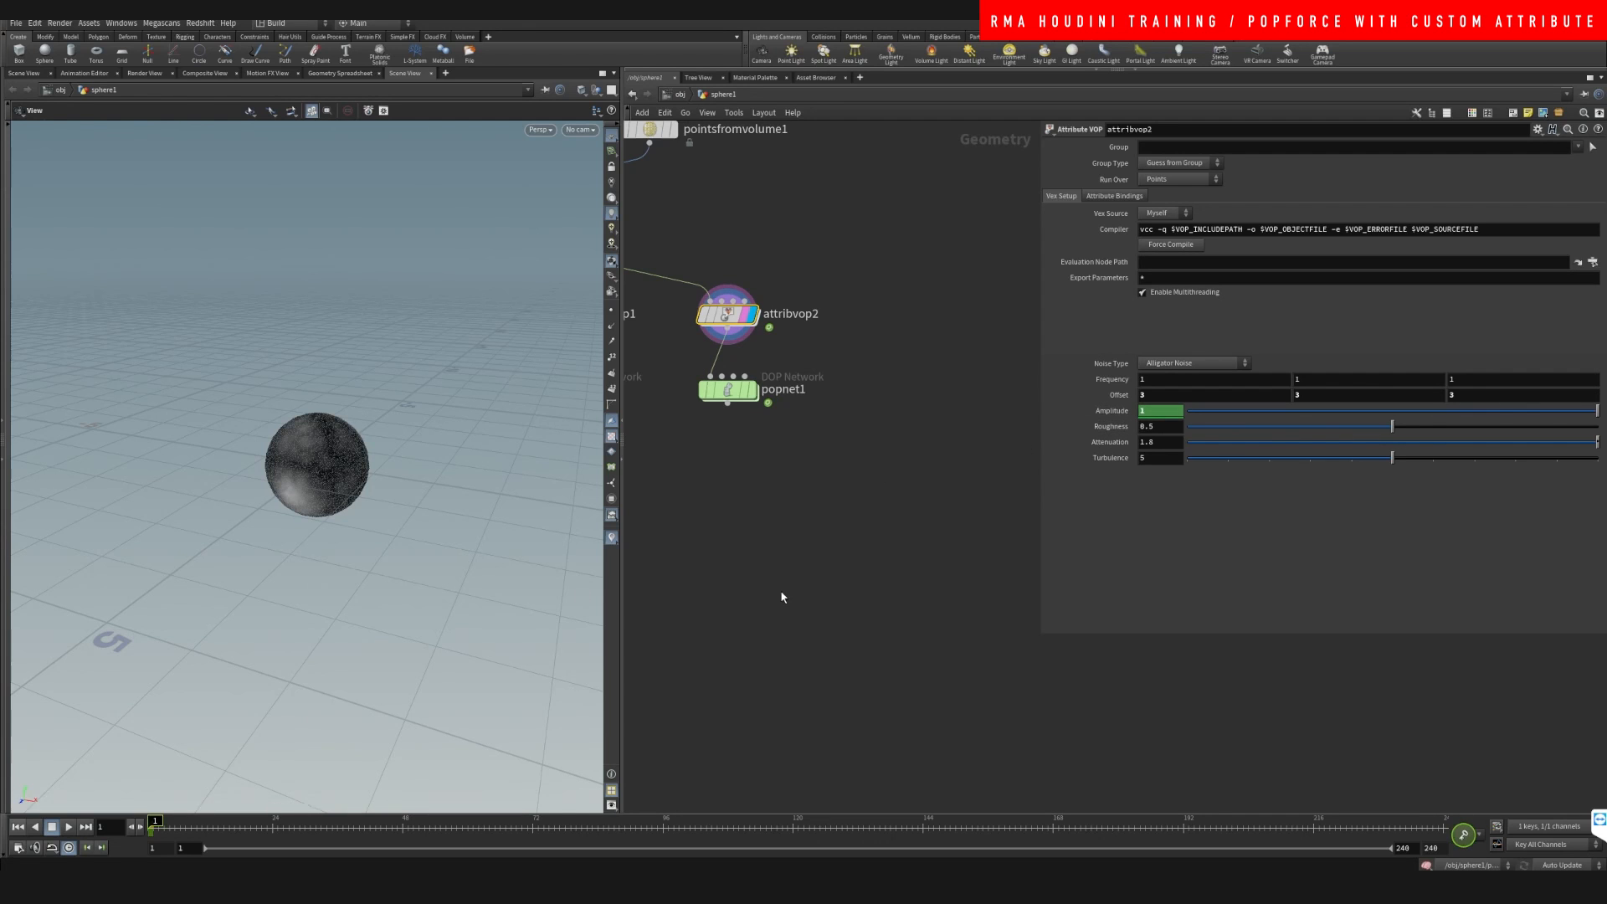
Raise attribvop2's noise Amplitude at frame 44, keyframe it there, and scrub back to frame 1
left_click_drag(188, 825, 381, 824)
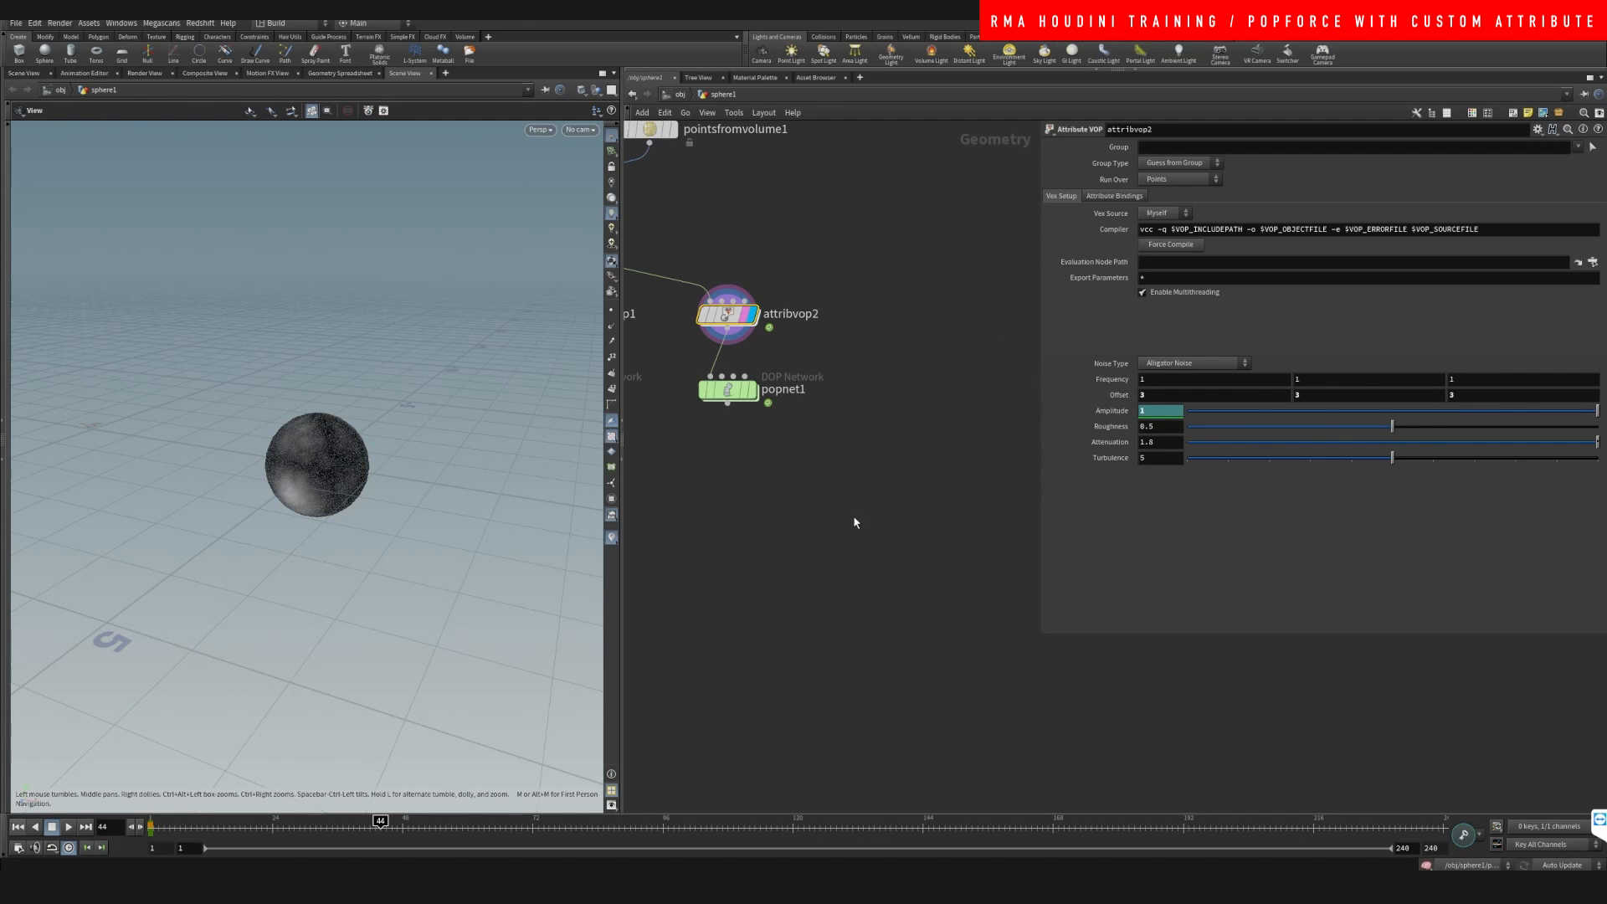
middle_click_drag(1112, 413, 1368, 343)
left_click(1113, 410, "alt")
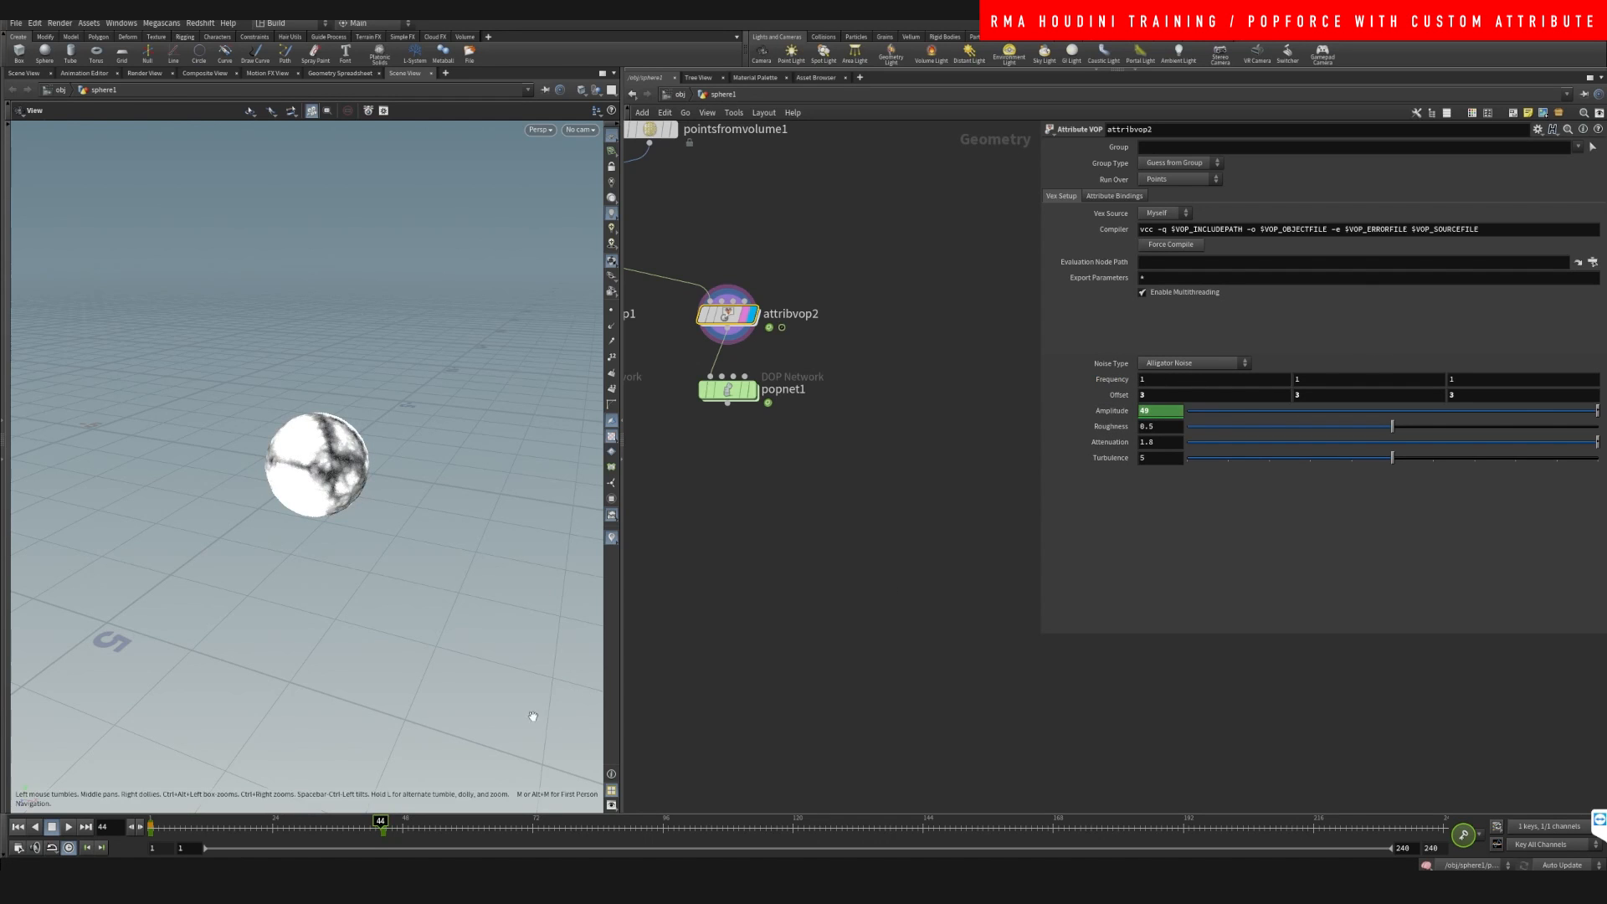
left_click_drag(383, 825, 154, 825)
Display popnet1, play its simulation with the keyframed noise, and rewind to frame 1
left_click(753, 388)
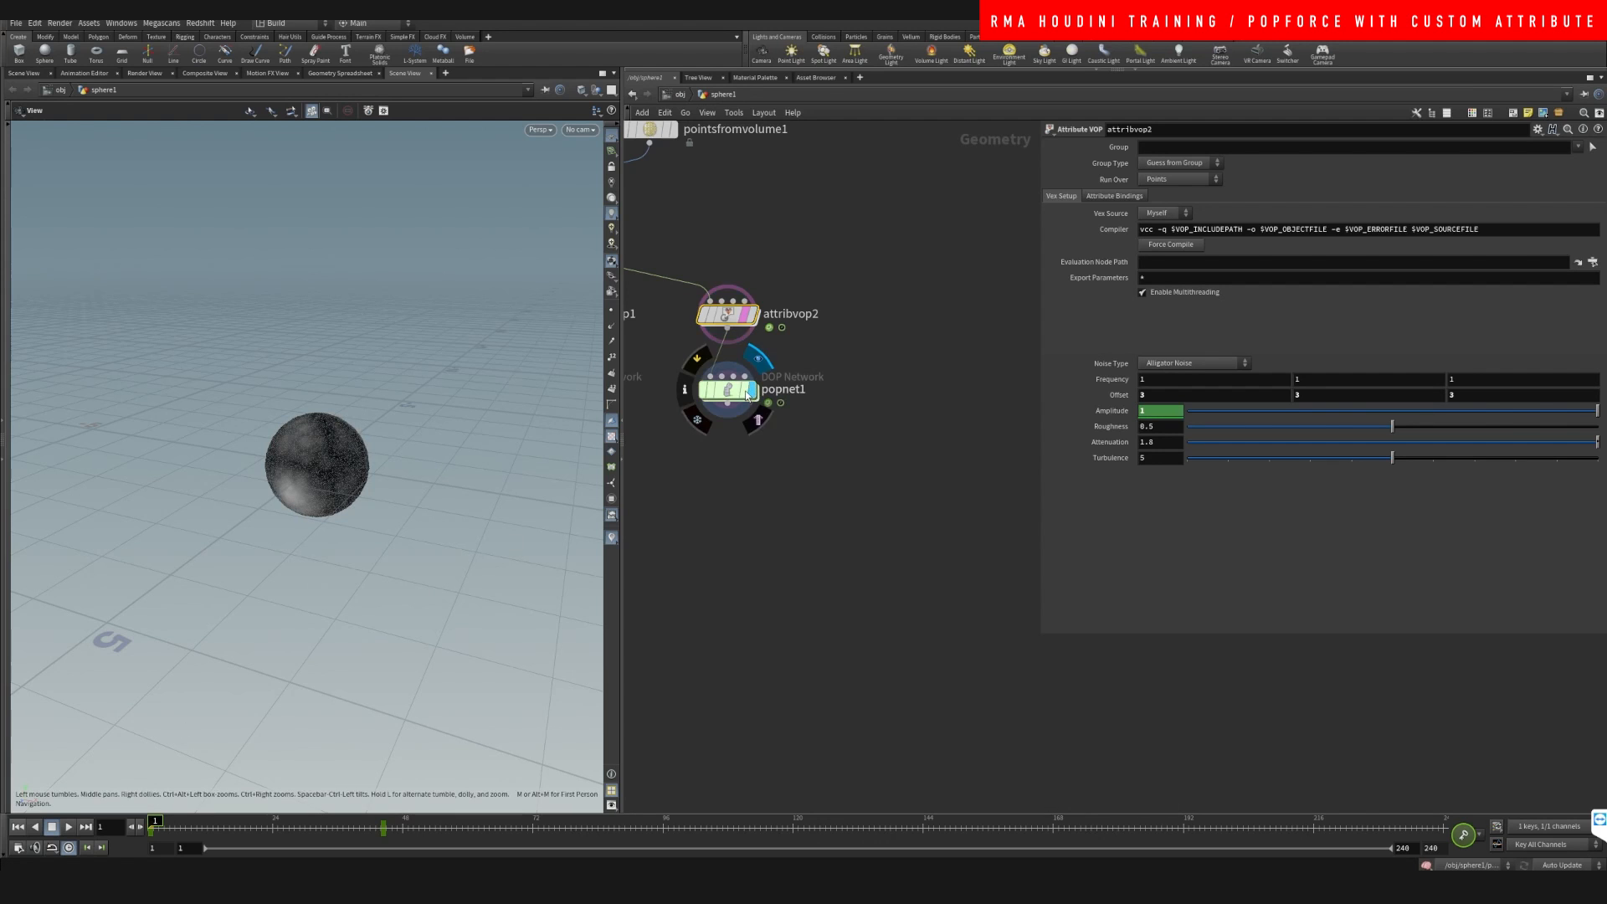
left_click(70, 826)
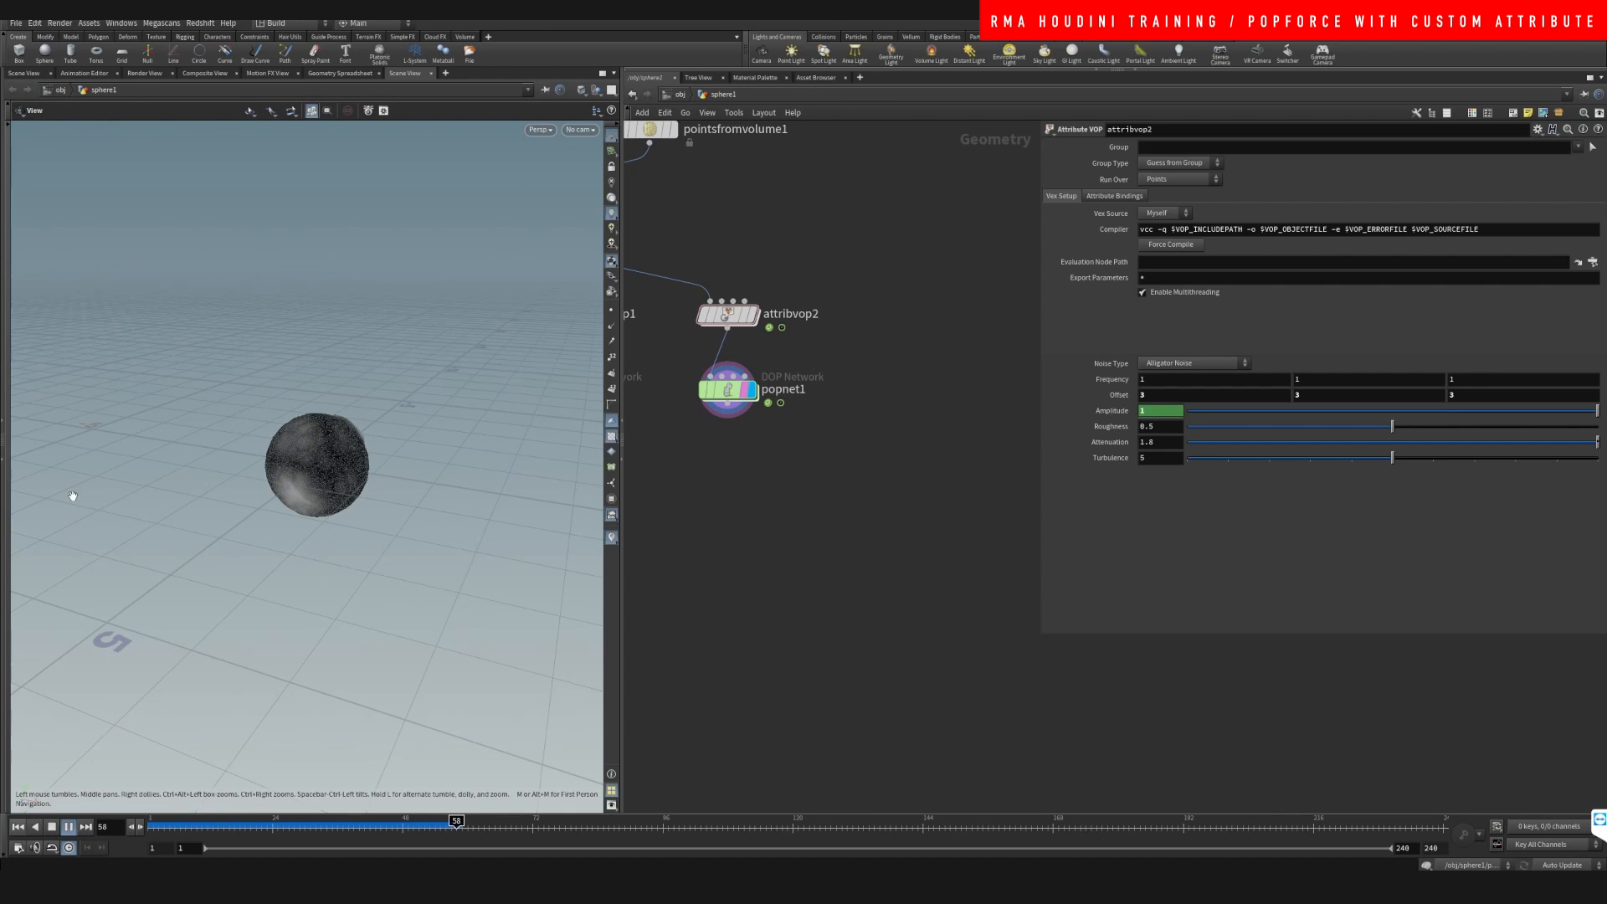
left_click_drag(443, 825, 94, 804)
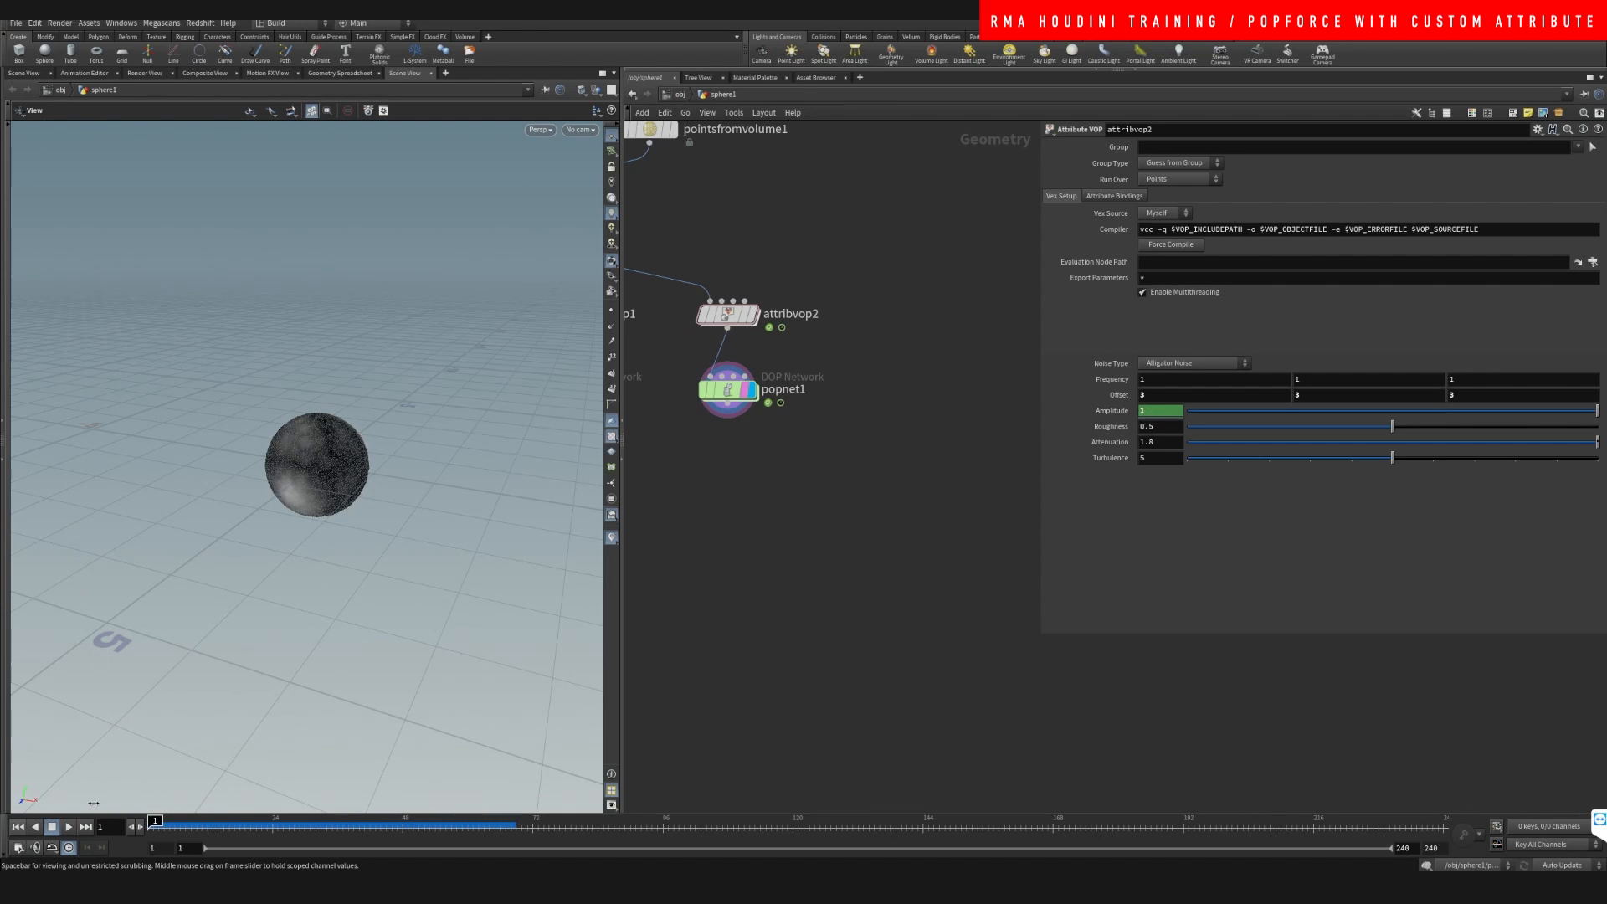
left_click_drag(479, 788, 141, 779)
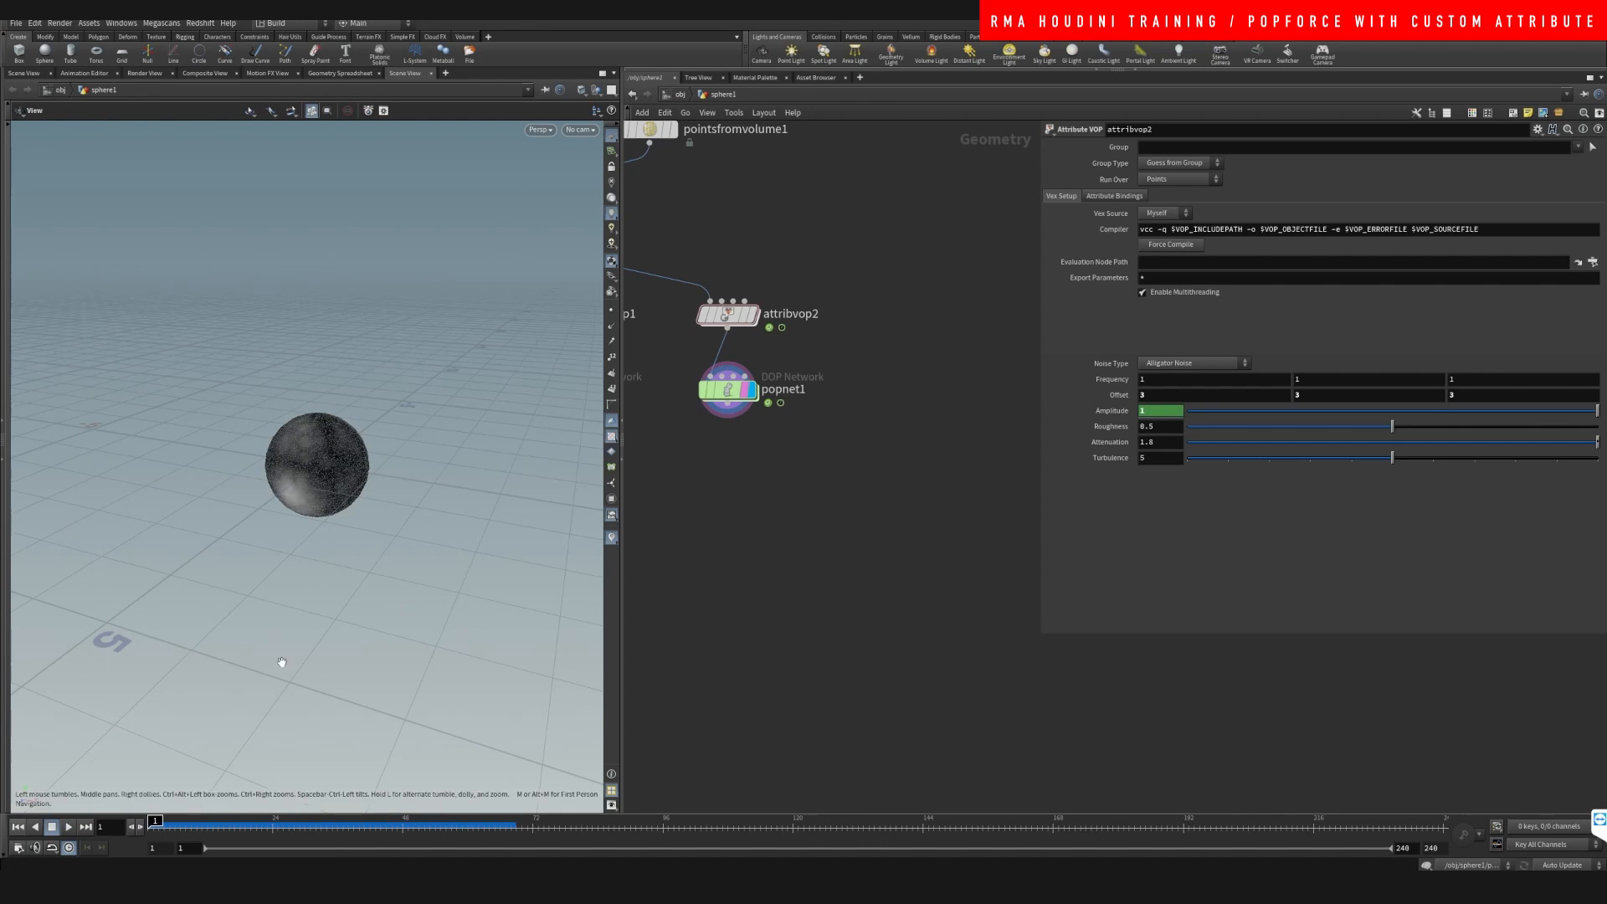
Display attribvop2 and scrub its animated noise, and open popnet1 to examine popforce1's VEXpression
left_click_drag(847, 367, 714, 421)
left_click_drag(833, 276, 716, 334)
left_click(753, 315)
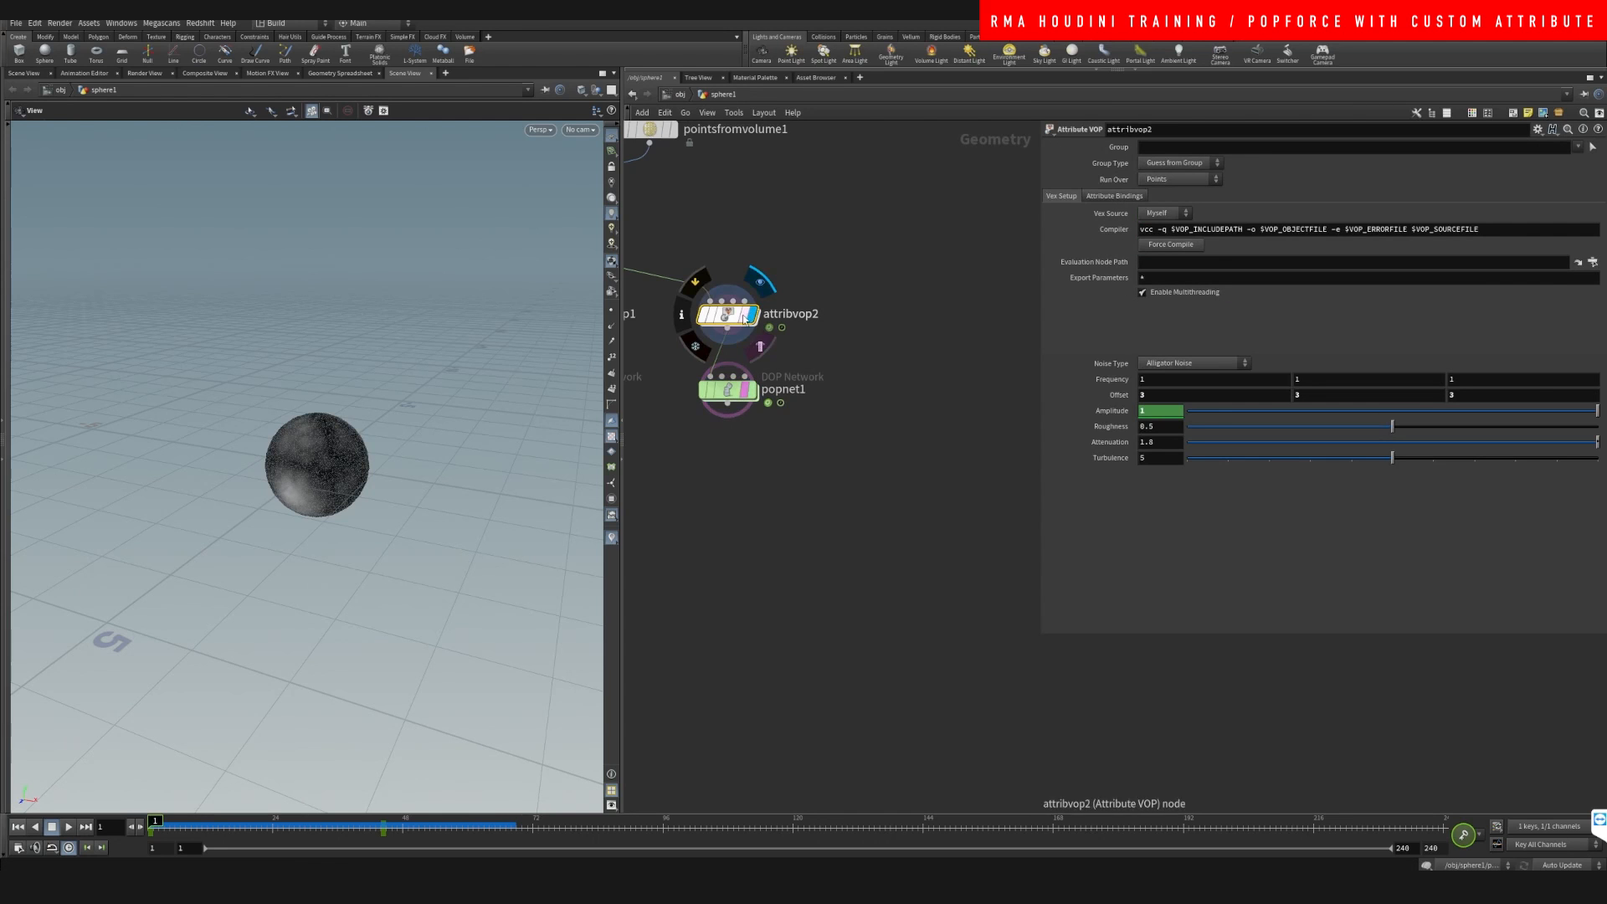
left_click_drag(178, 830, 84, 808)
double_click(728, 390)
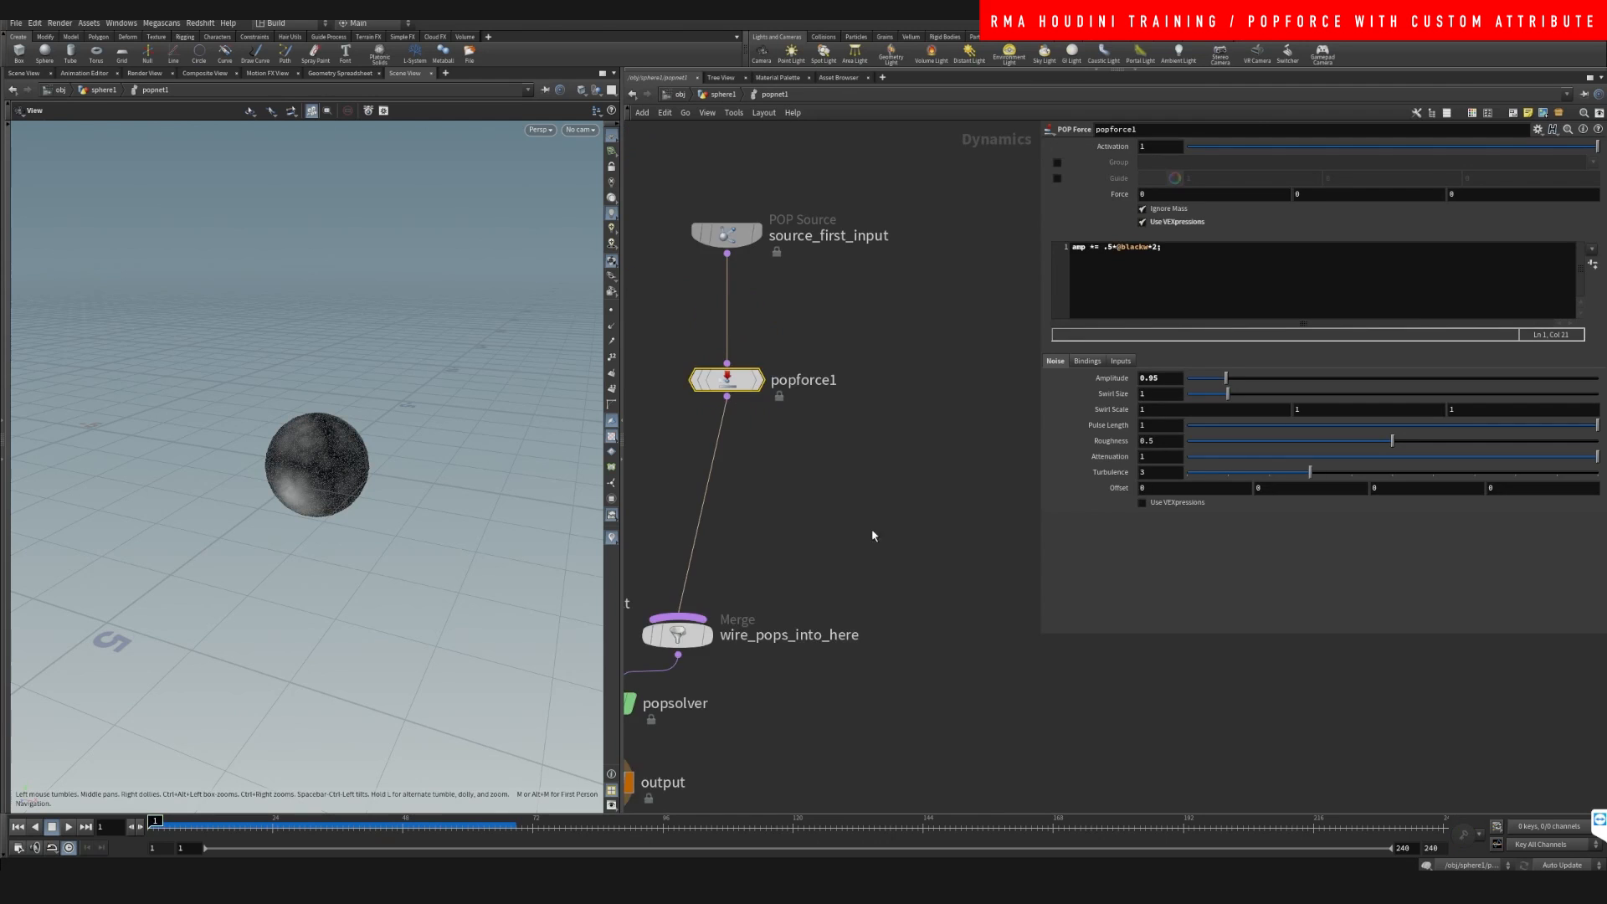
Rearrange popnet1's network, moving the merge into line and popforce1 closer to source_first_input
scroll(849, 530, "down", 3)
left_click_drag(762, 622, 790, 563)
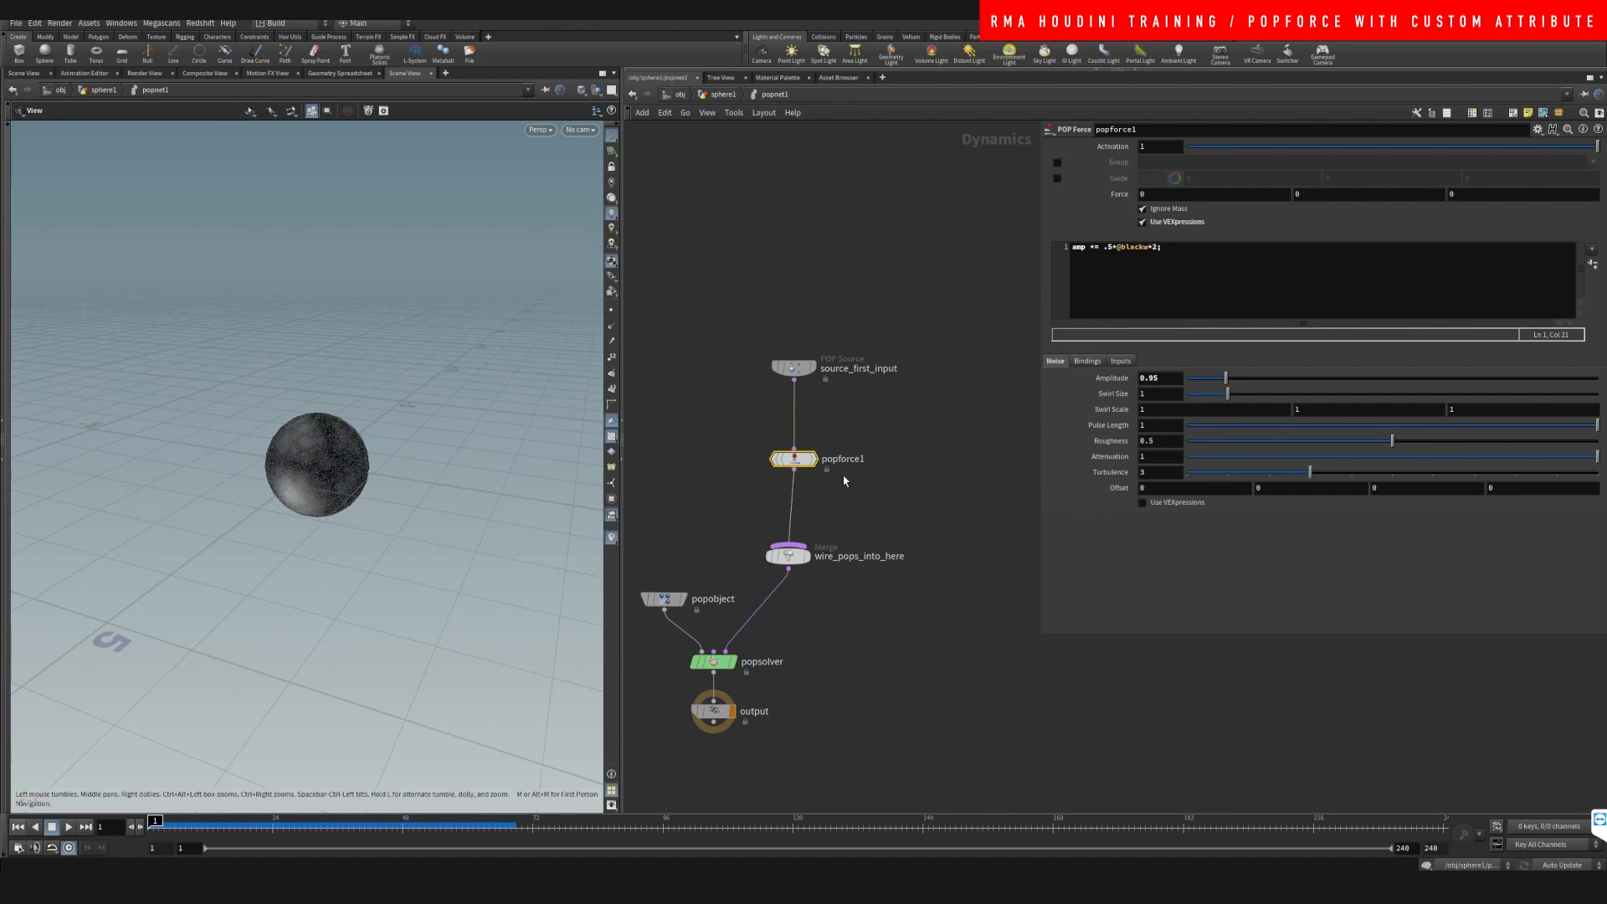
middle_click_drag(871, 474, 825, 483)
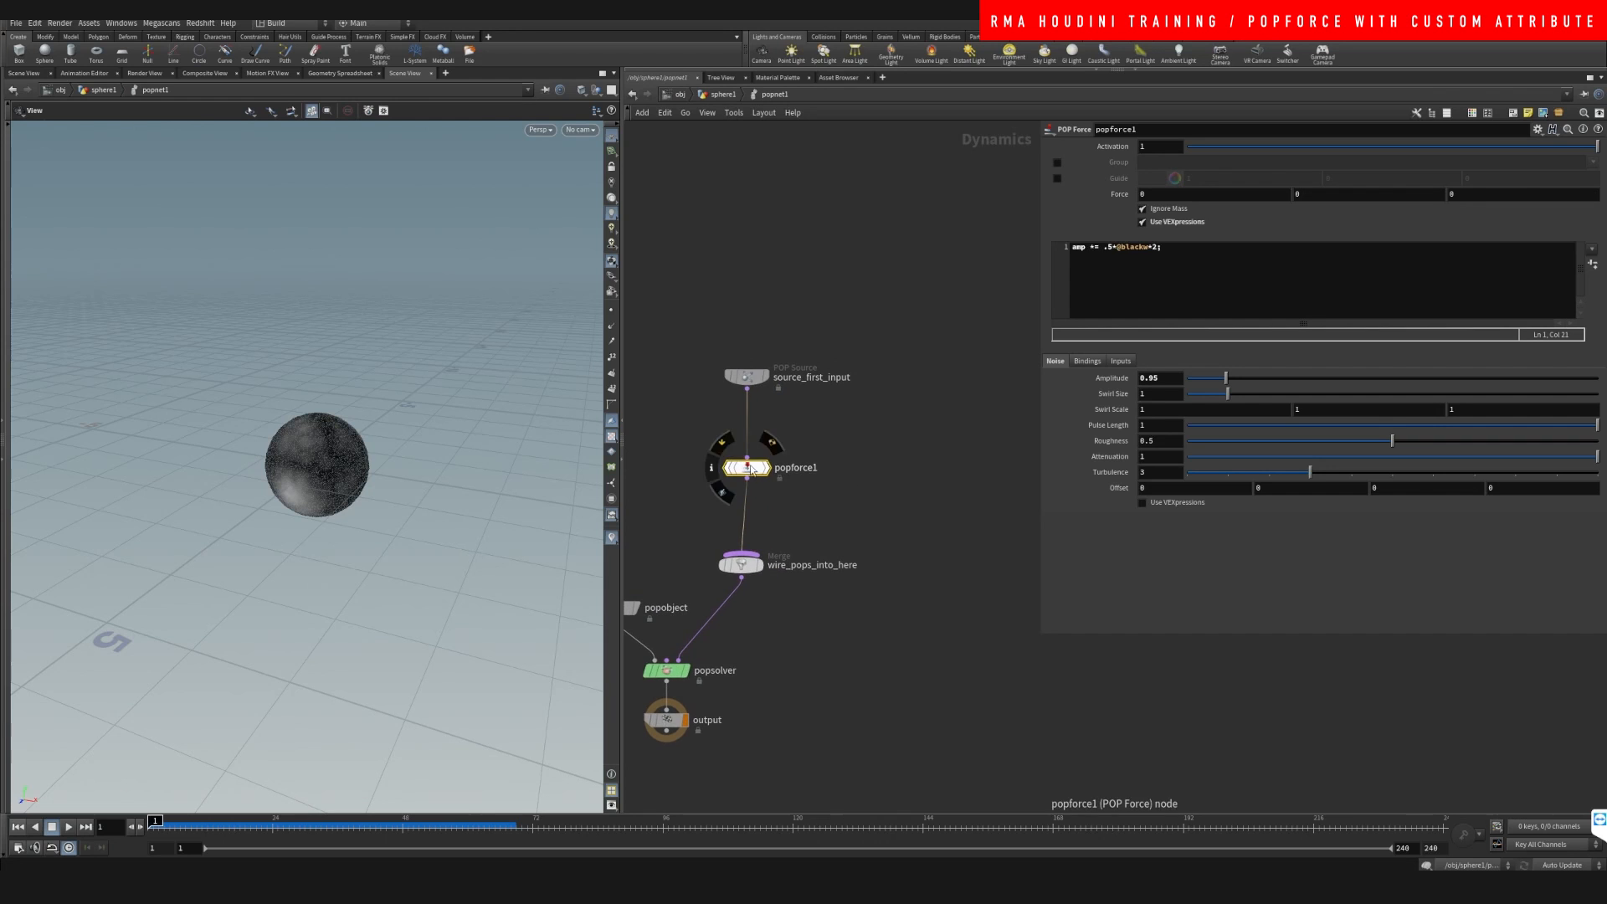
left_click_drag(753, 469, 753, 437)
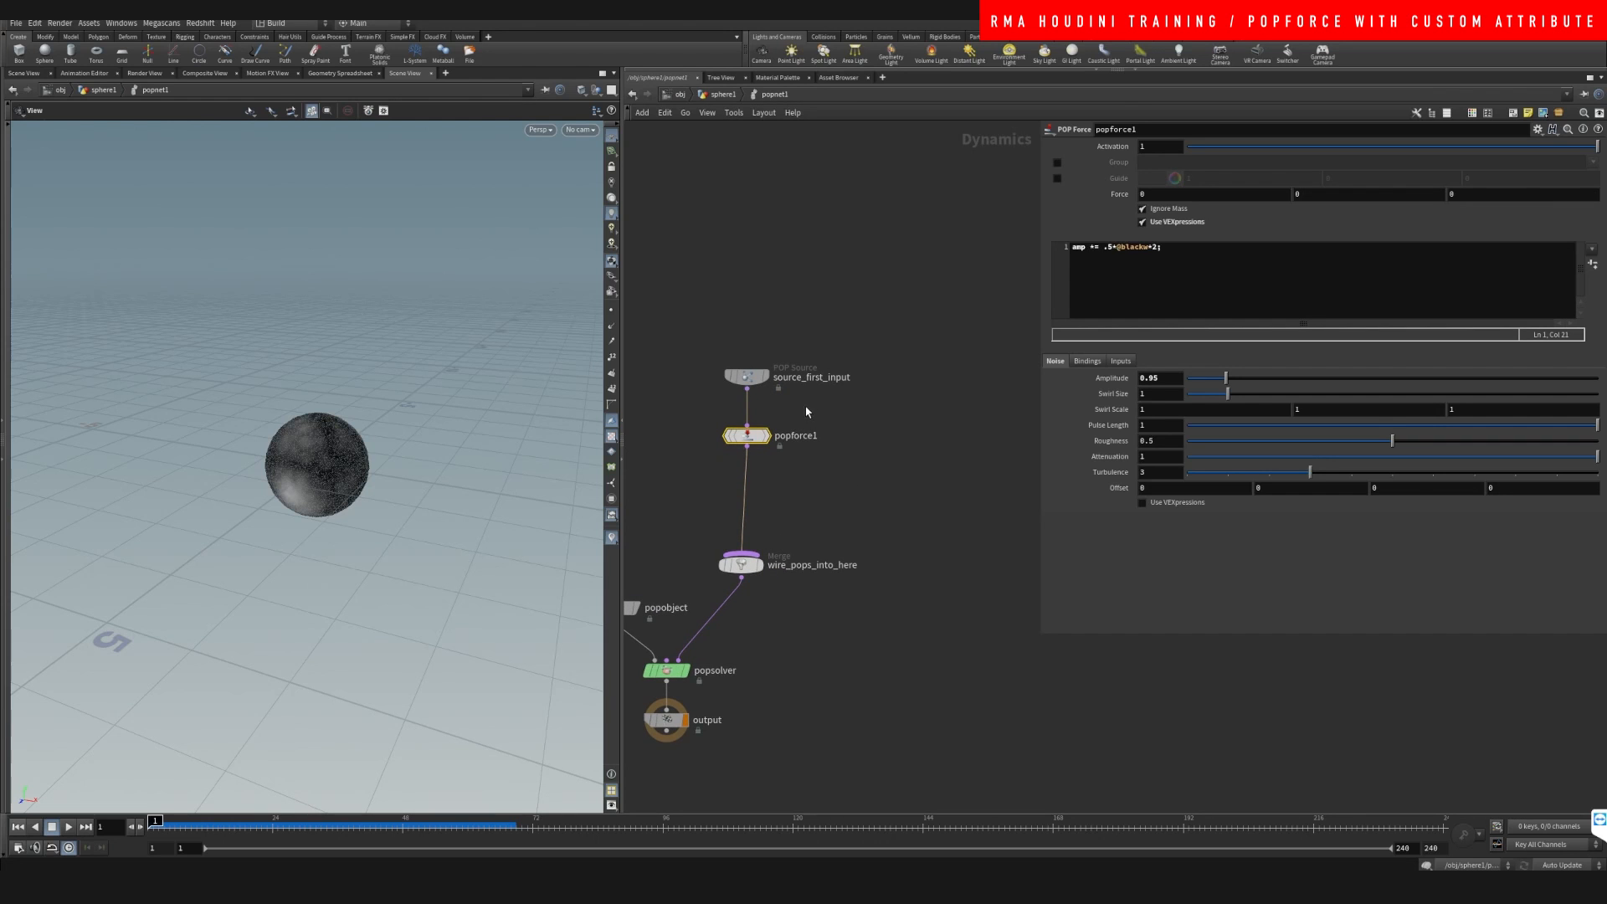
Open attribvop2's network inside sphere1 and move geometryvopglobal1 level with turbnoise1
left_click(725, 95)
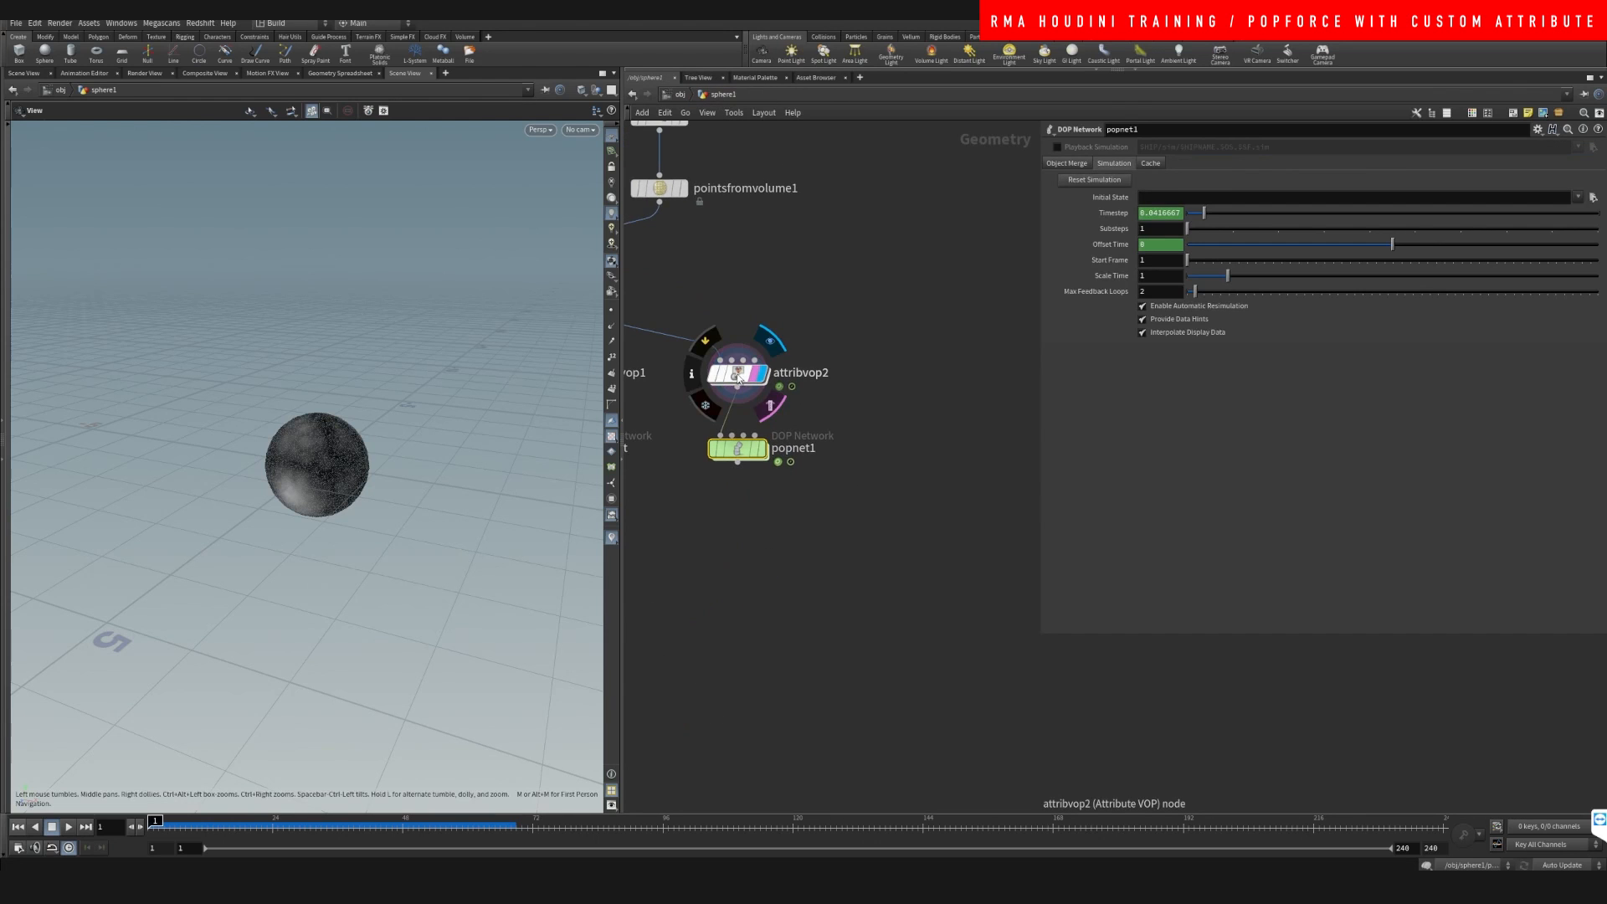
double_click(737, 376)
middle_click_drag(900, 458, 937, 379)
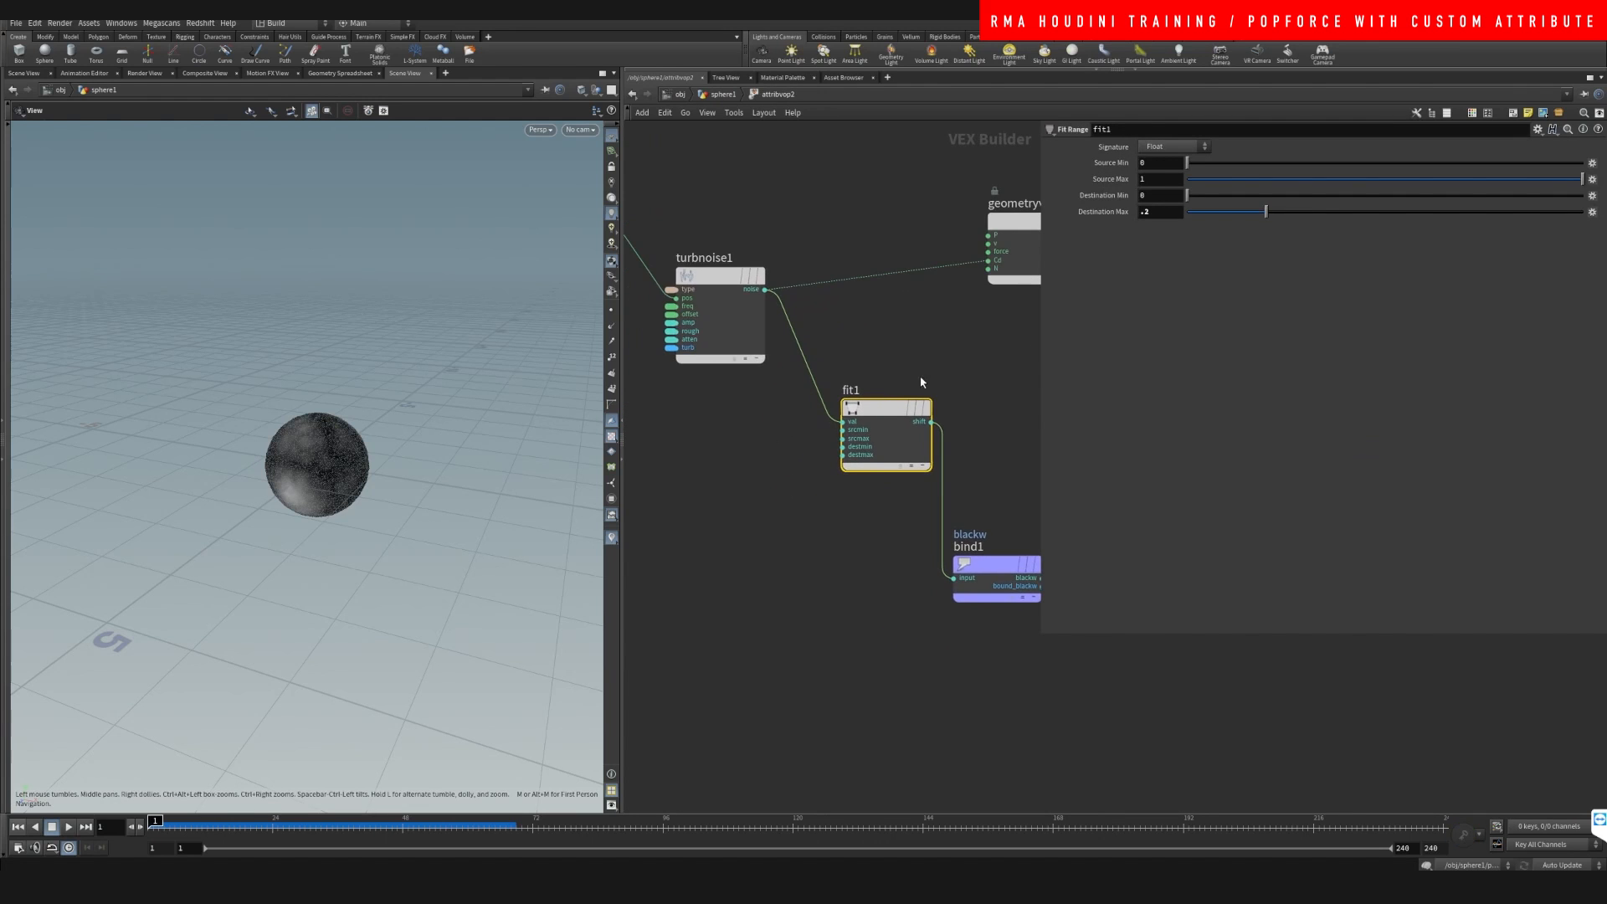
scroll(883, 355, "down", 2)
middle_click_drag(744, 399, 774, 469)
left_click_drag(684, 316, 686, 375)
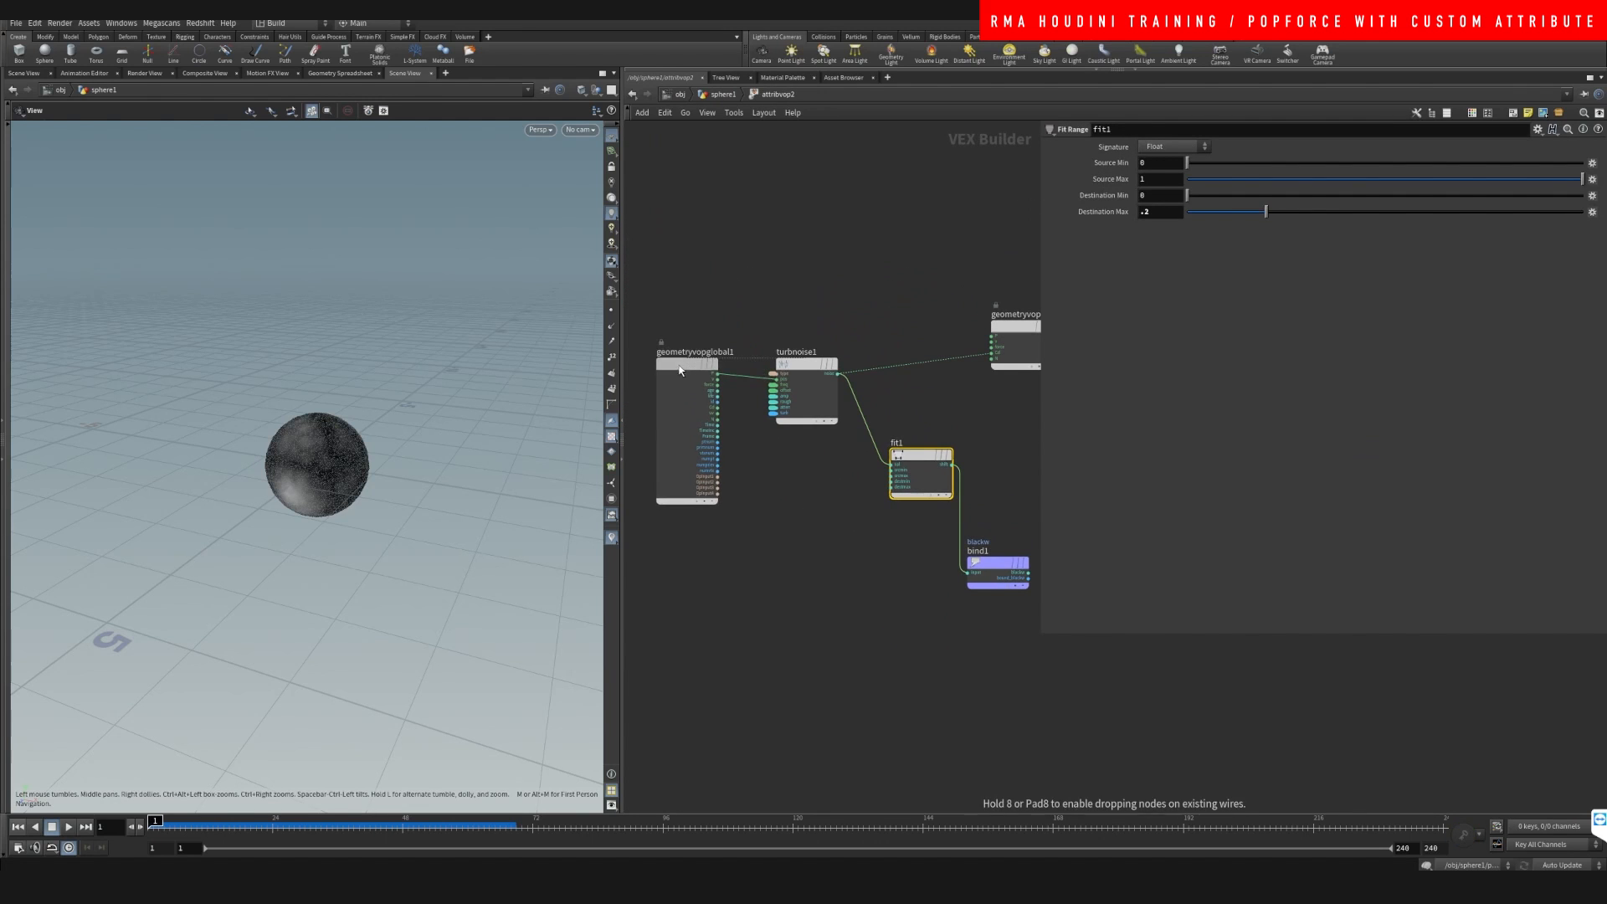
Delete the keyframed channel on attribvop2's noise Amplitude and raise the Amplitude to 5.1
left_click(721, 94)
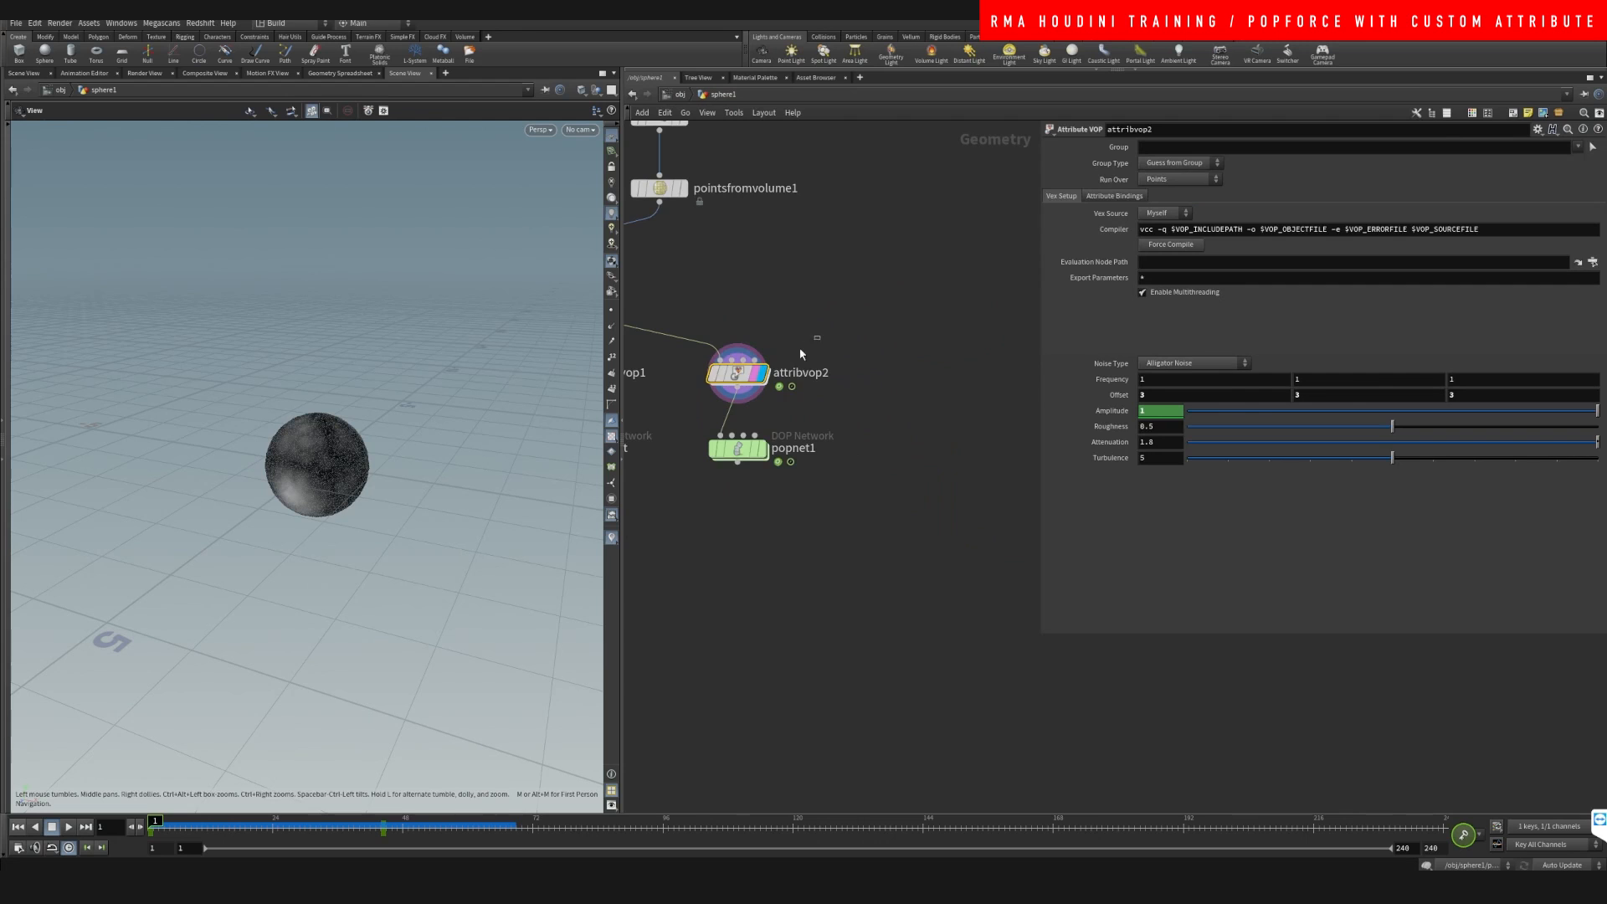
right_click(1114, 410)
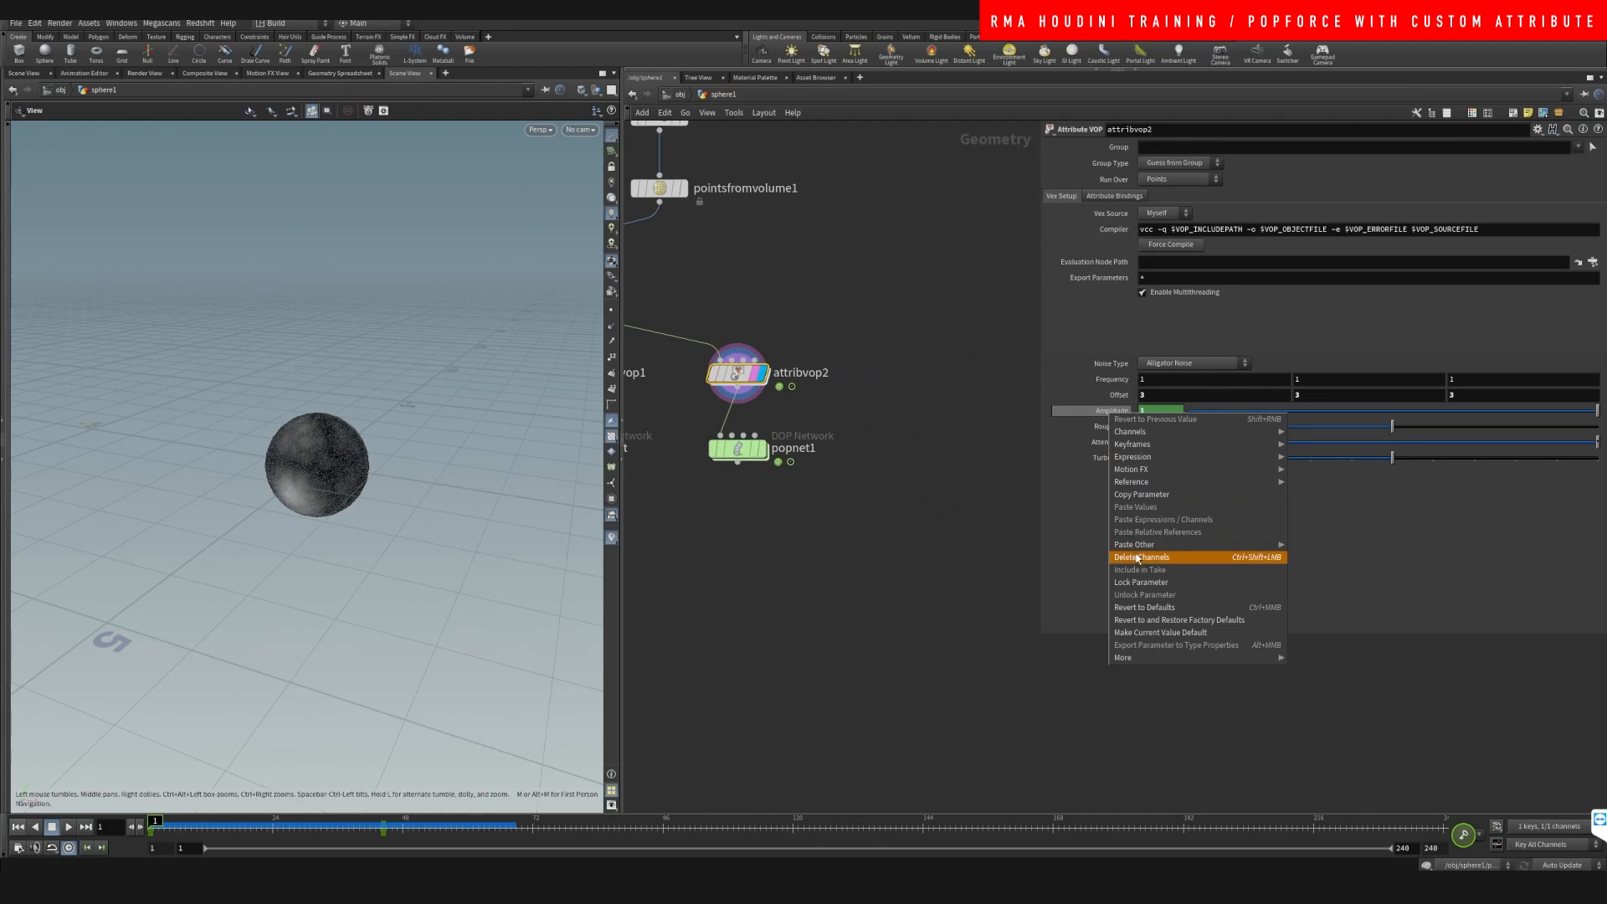
left_click(1147, 555)
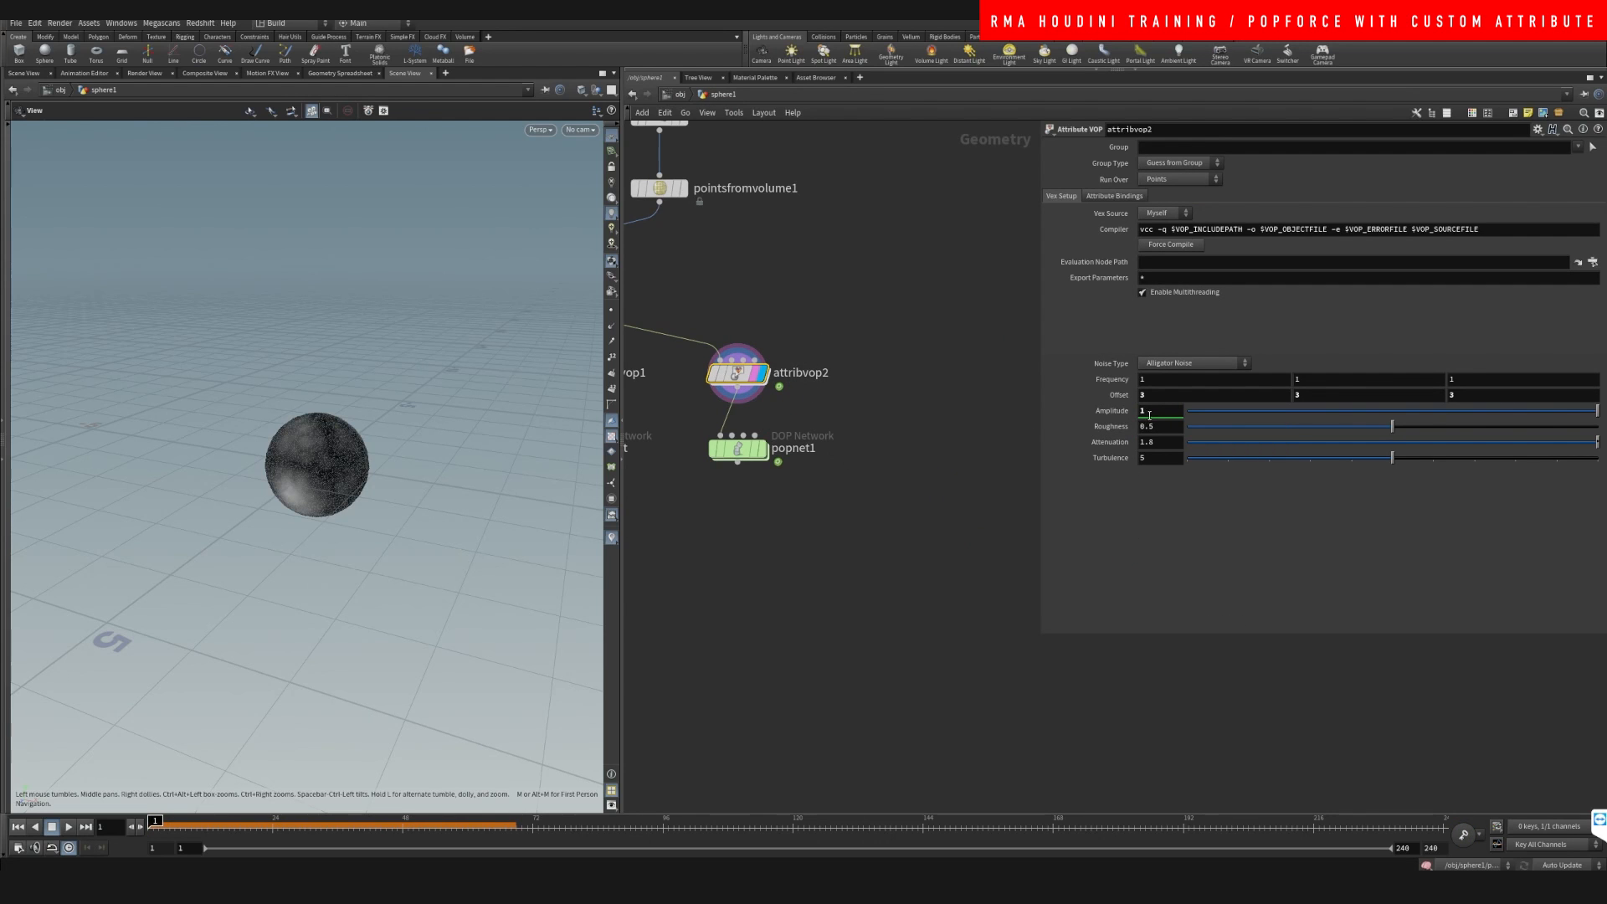
middle_click_drag(1149, 416, 1369, 394)
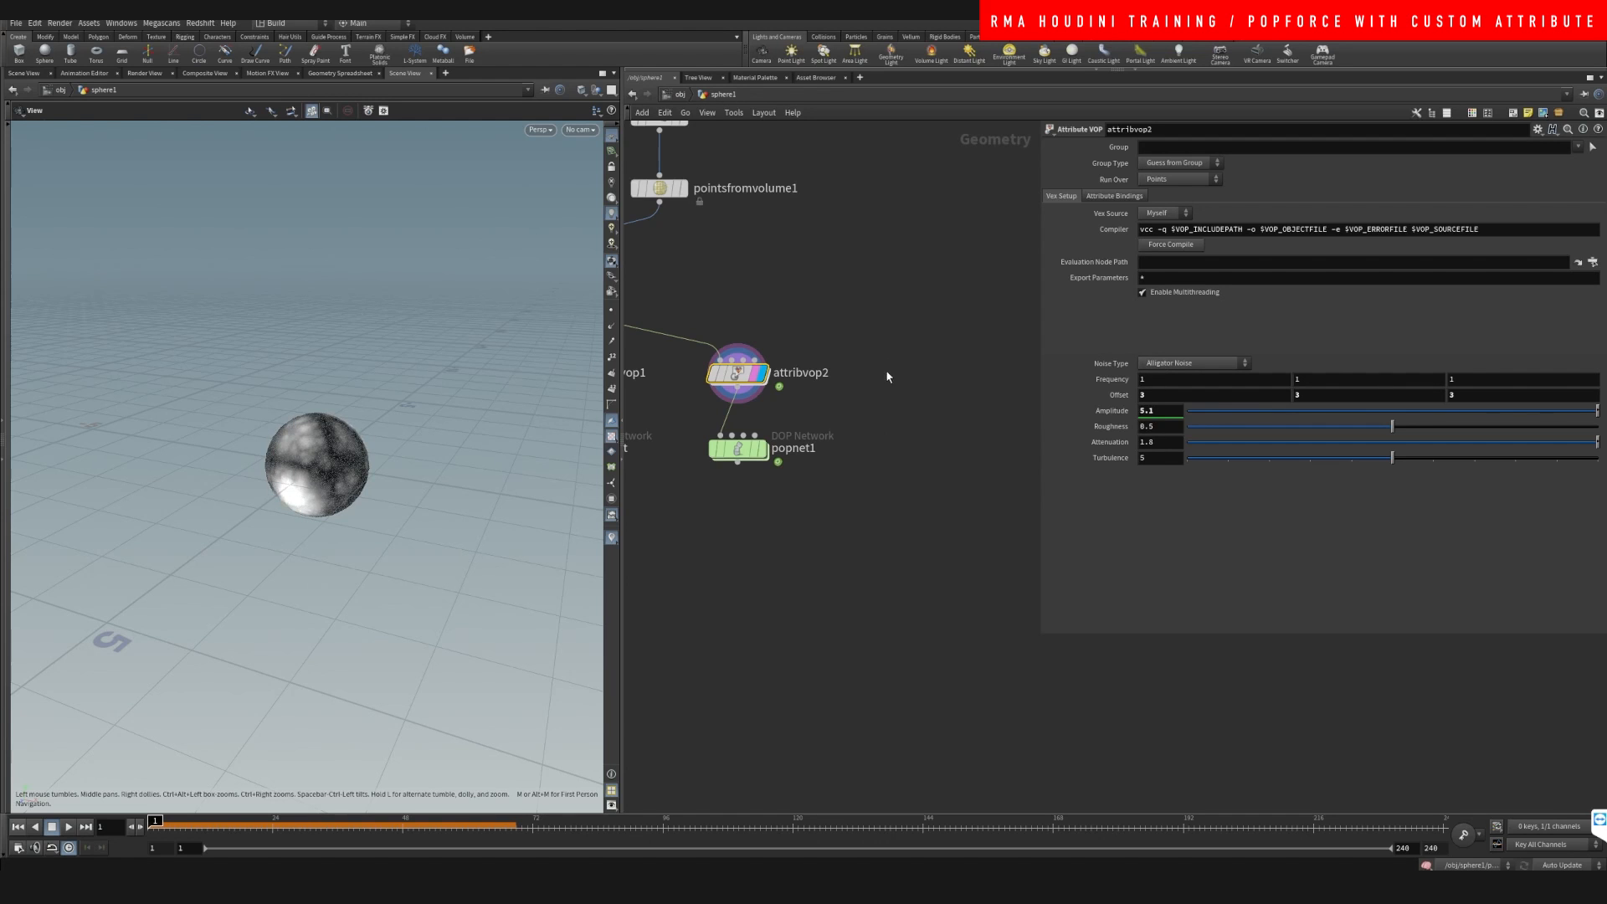
Open popnet1's network and align the wire_pops_into_here merge beneath popforce1
double_click(741, 460)
middle_click_drag(756, 507, 774, 486)
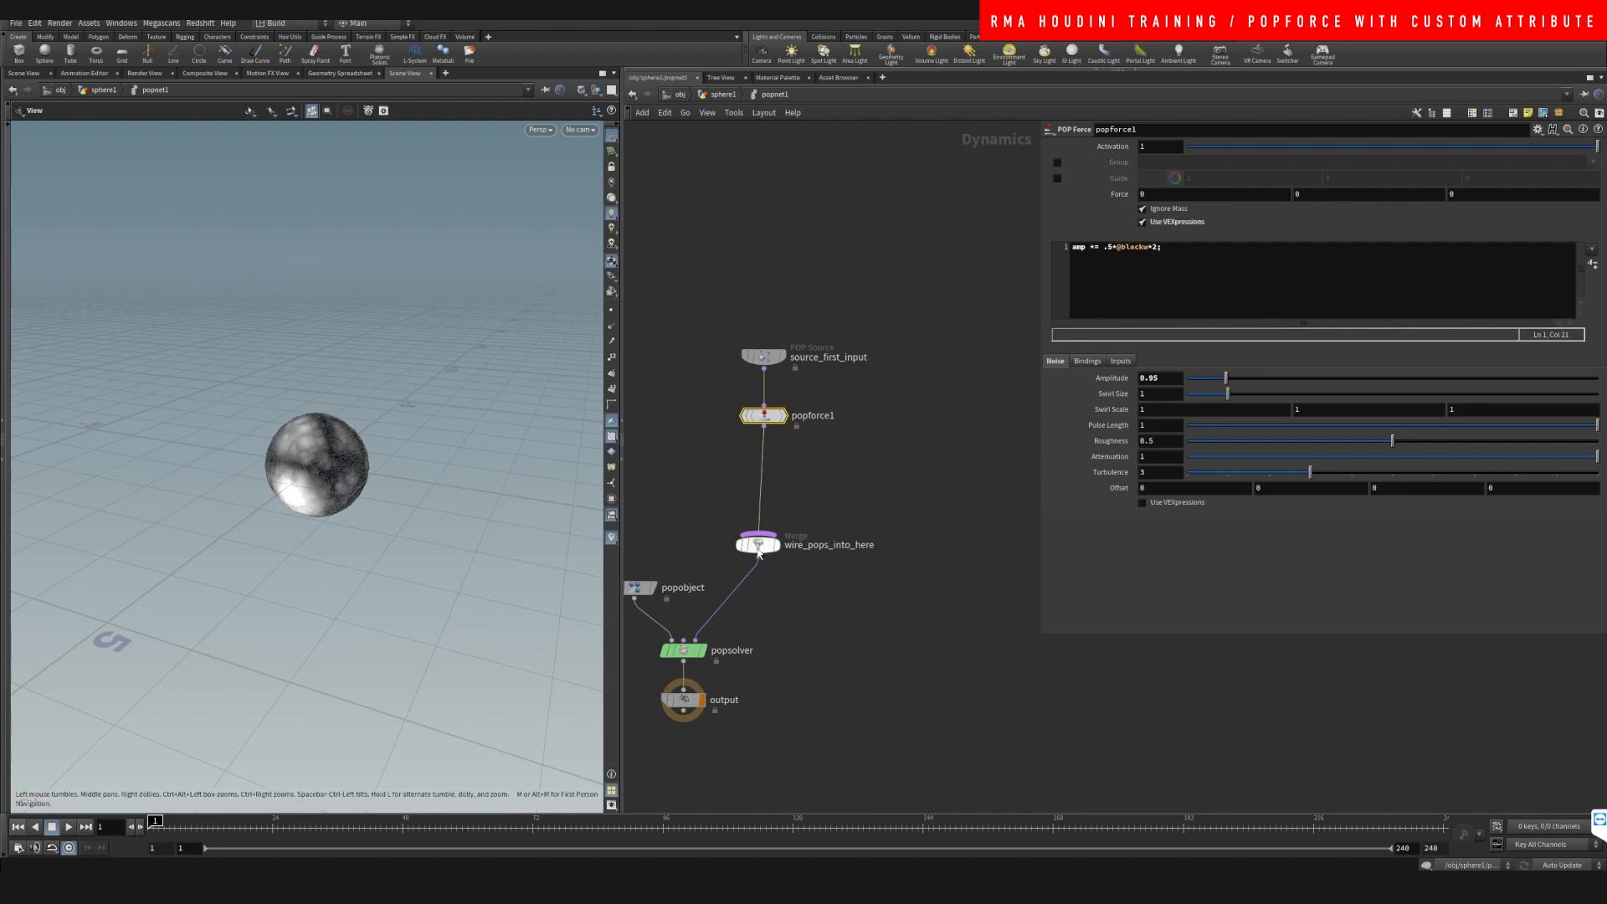
left_click_drag(759, 544, 766, 526)
scroll(793, 444, "up", 3)
key("Tab")
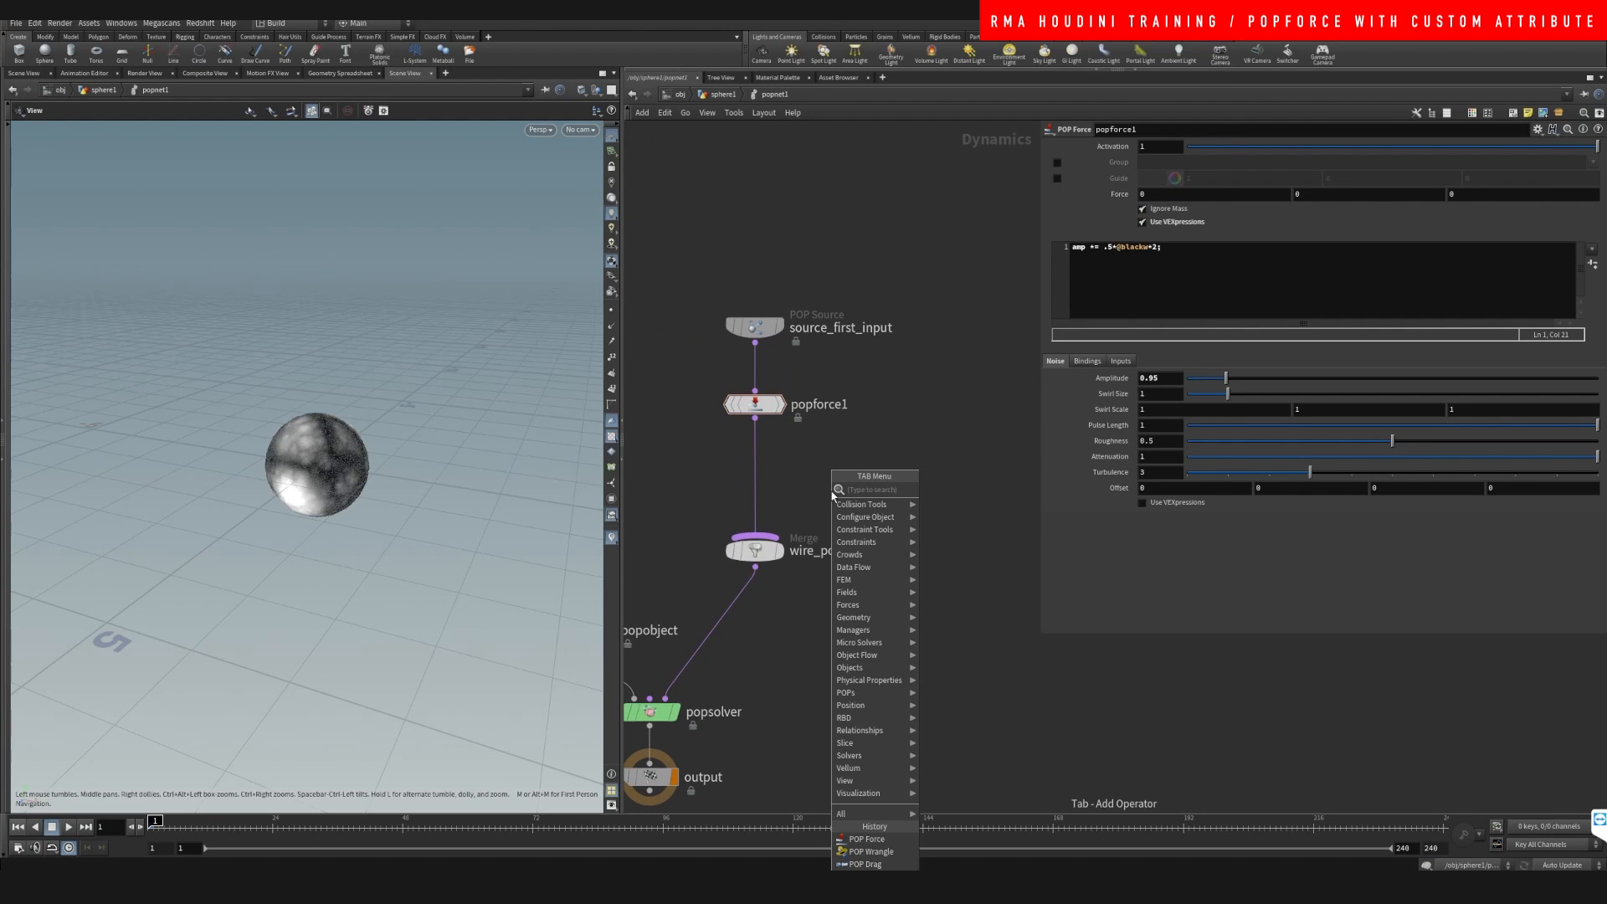
type("atvop")
key("BackSpace")
key("BackSpace")
key("BackSpace")
key("BackSpace")
key("BackSpace")
type("atvop")
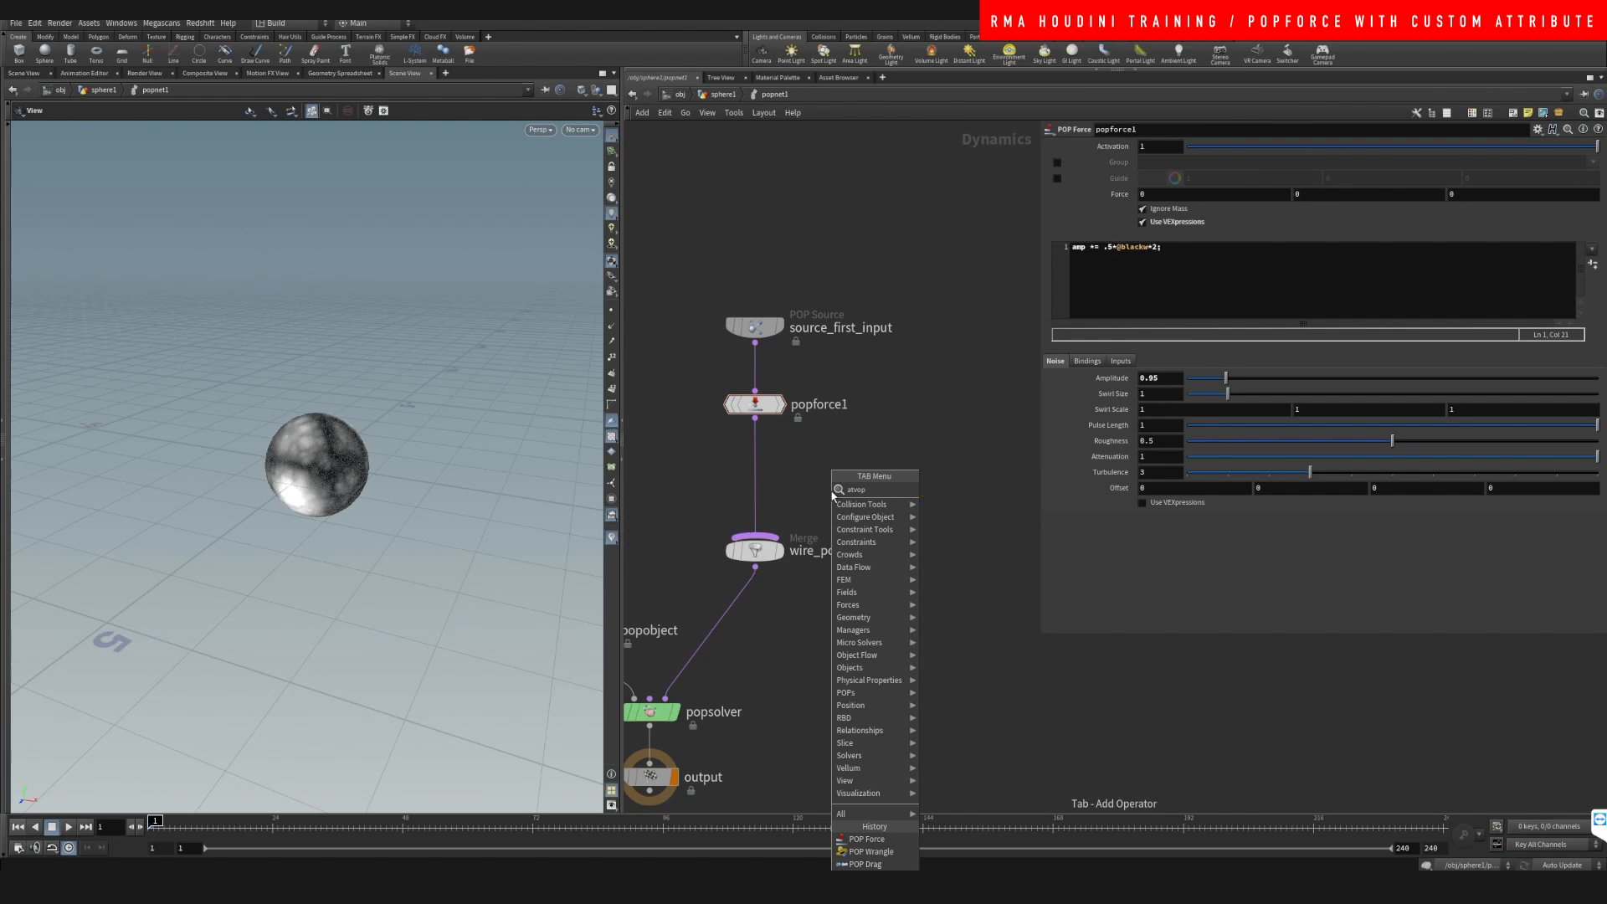
key("Return")
key("Escape")
key("Tab")
key("Escape")
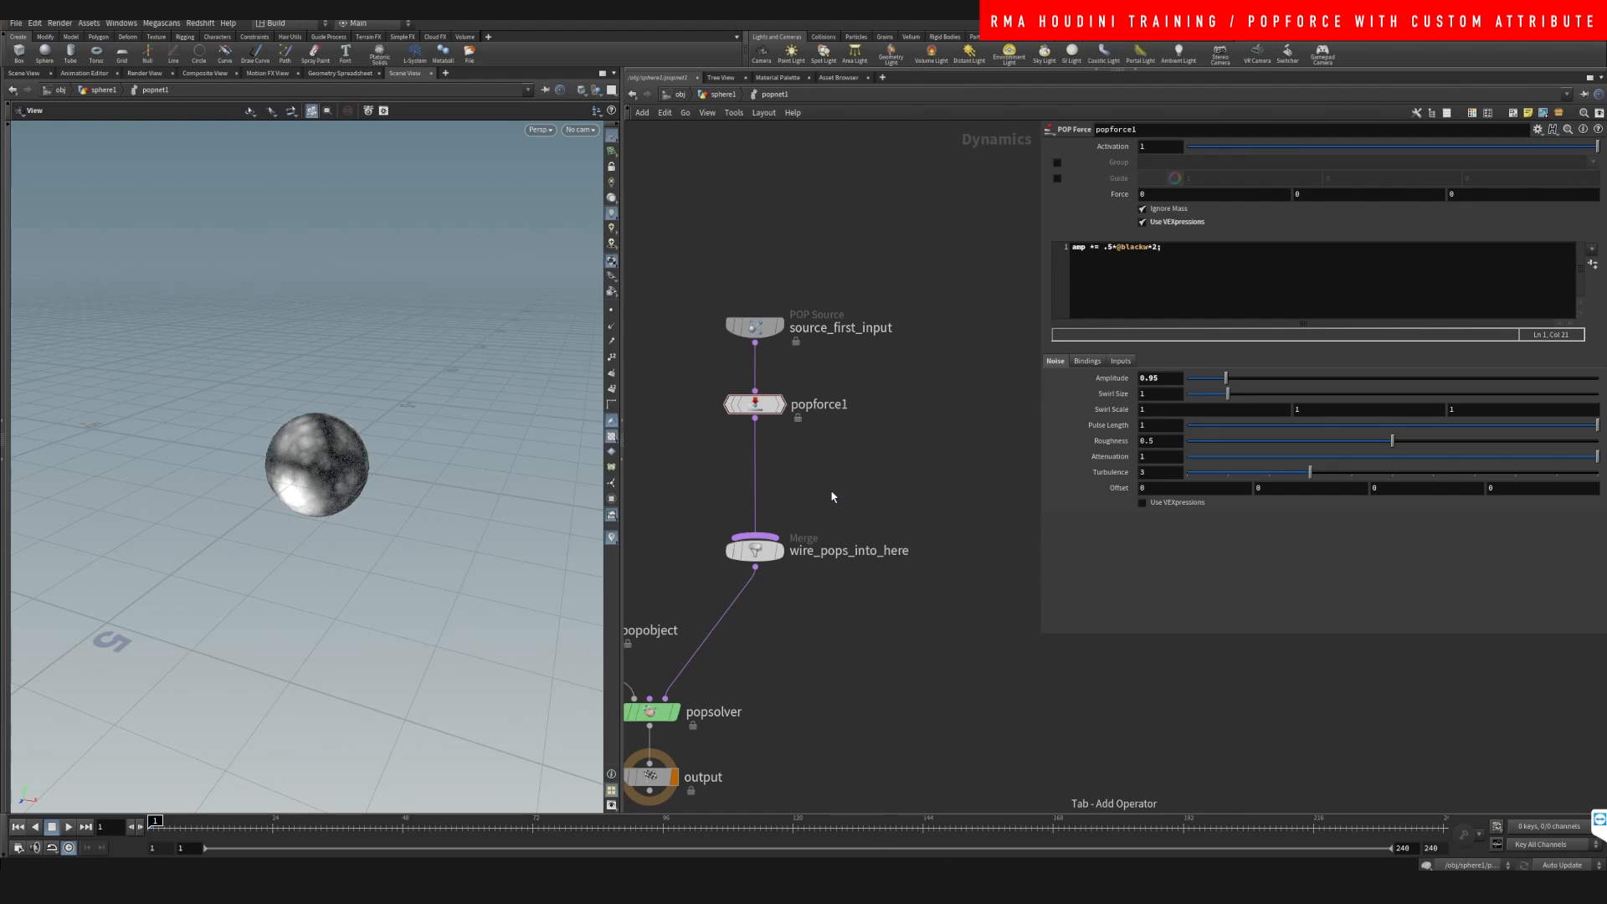
Add a POP VOP node and insert it between source_first_input and popforce1
key("Tab")
type("atvop")
key("BackSpace")
key("BackSpace")
key("BackSpace")
key("BackSpace")
key("BackSpace")
type("popvo")
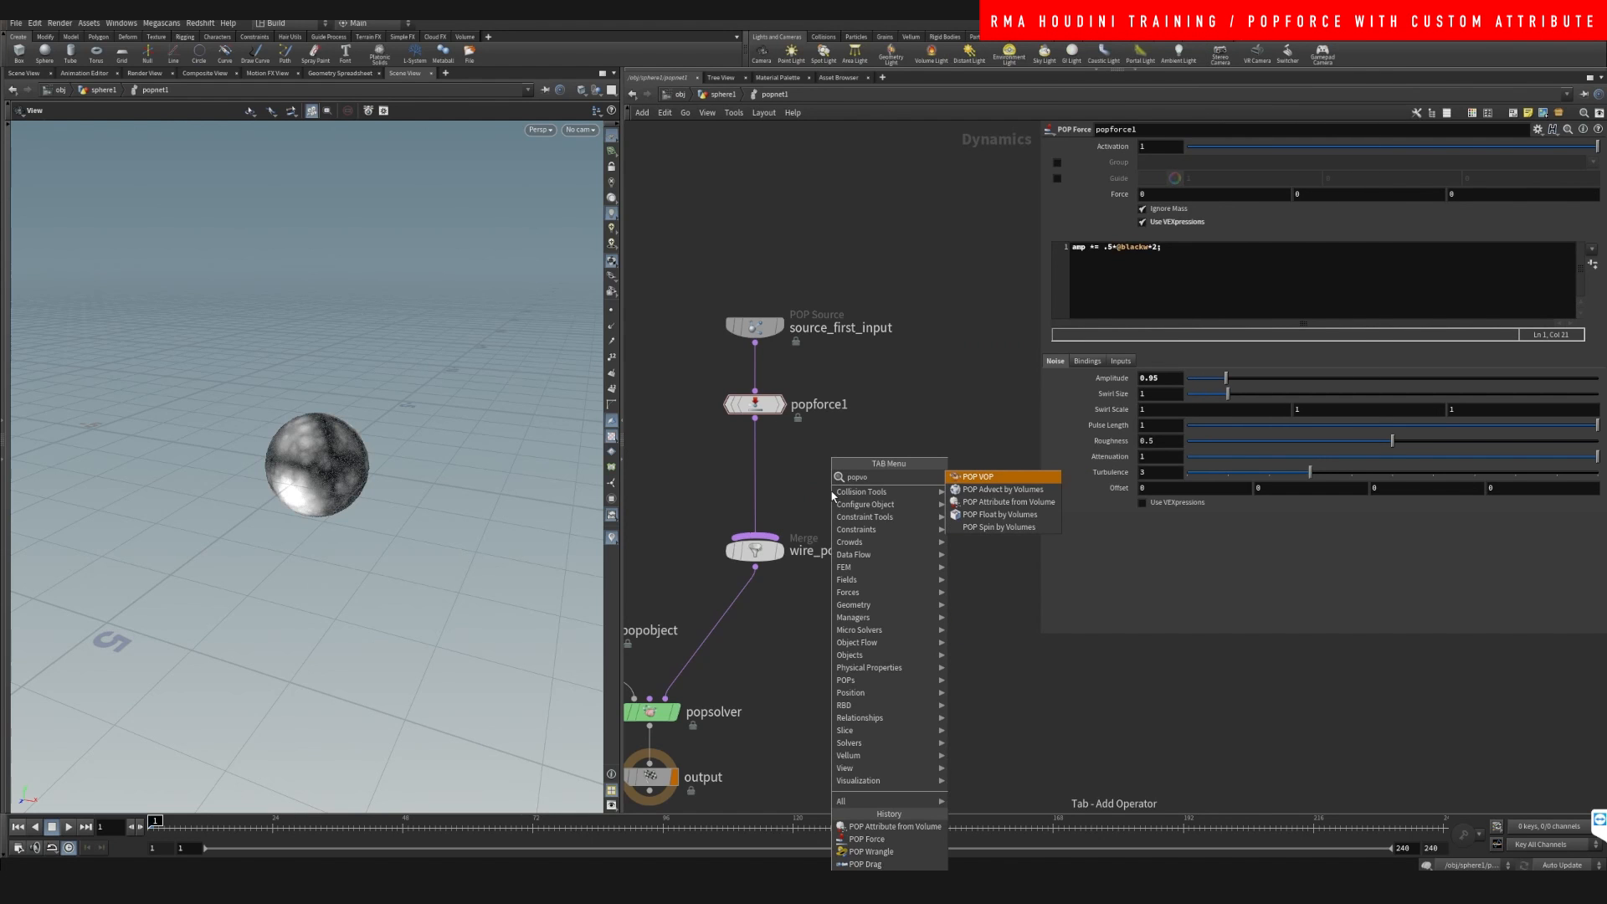
key("Return")
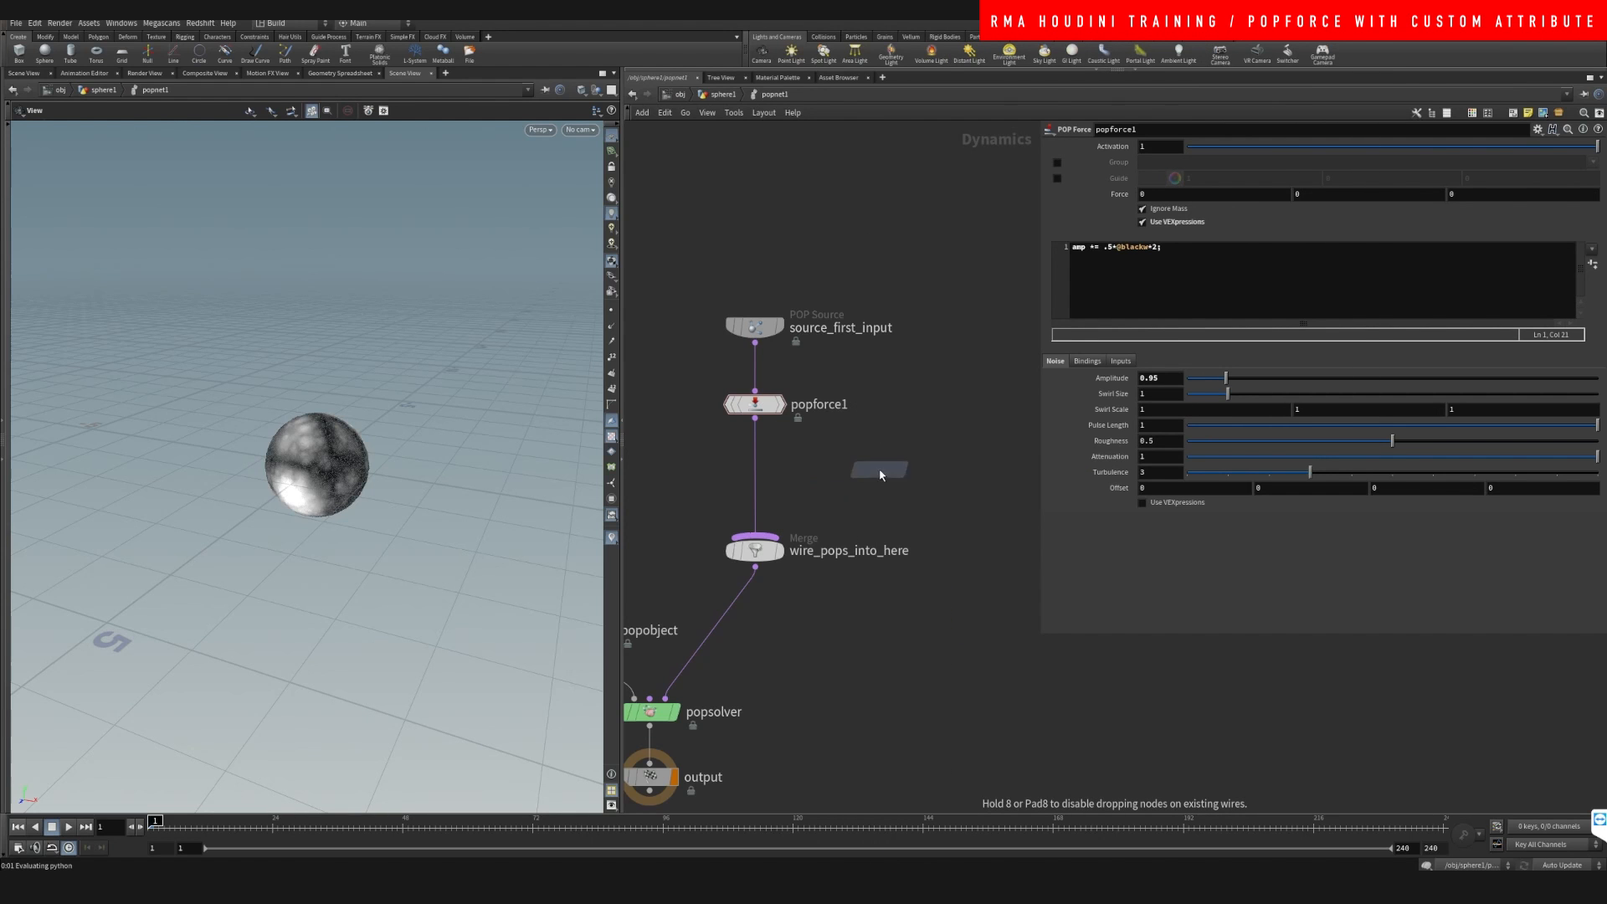
left_click(759, 490)
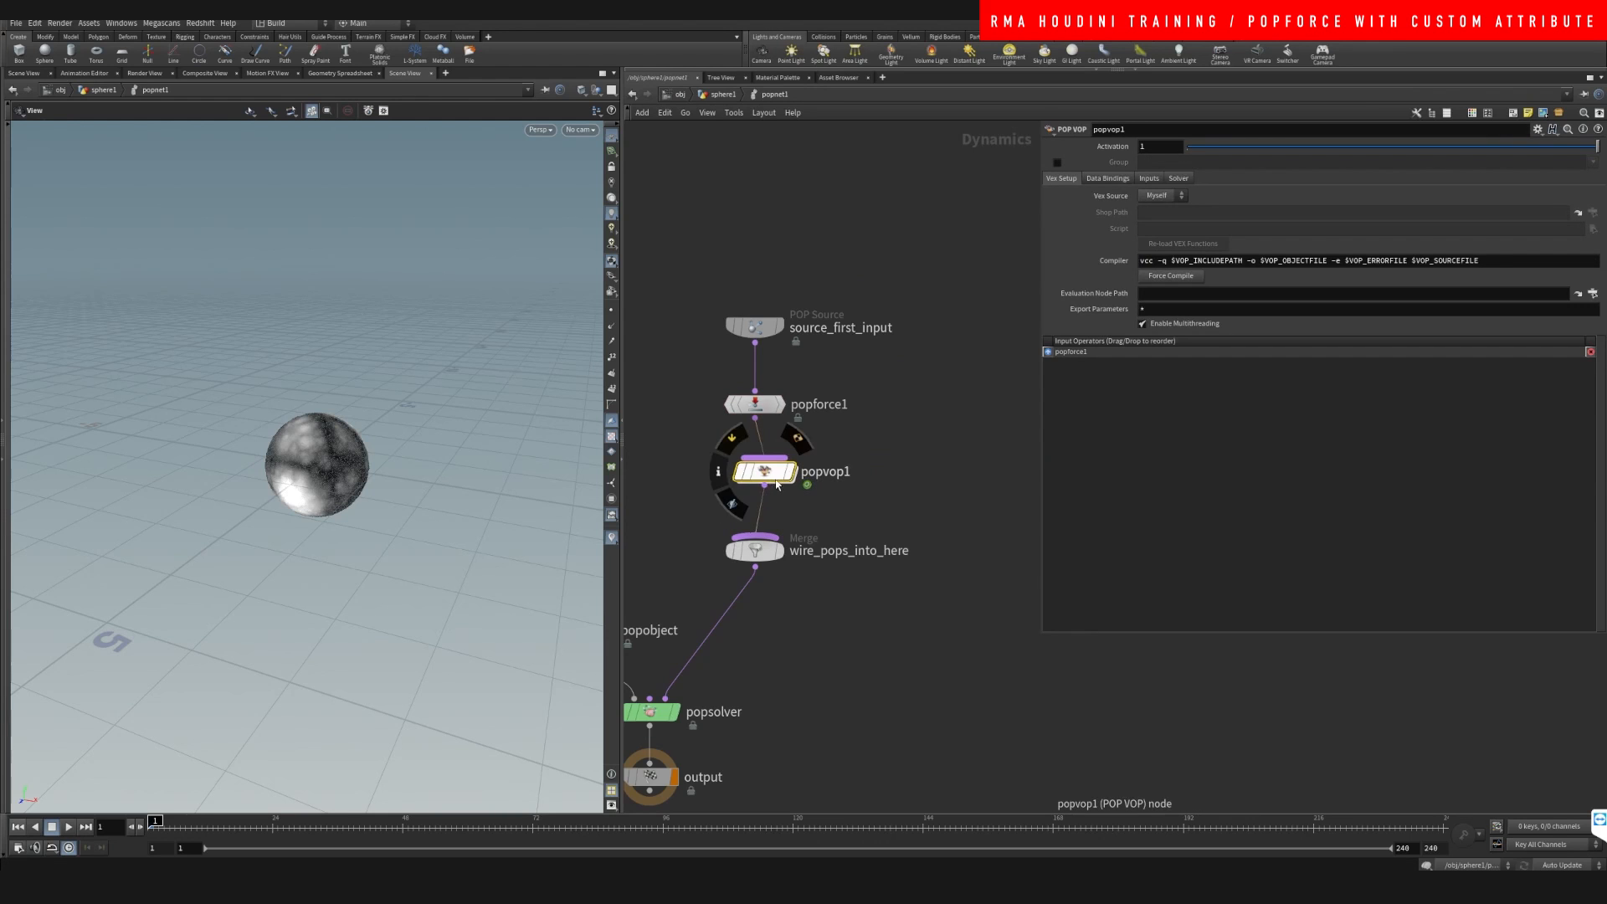
left_click_drag(758, 489, 752, 485)
left_click(830, 400)
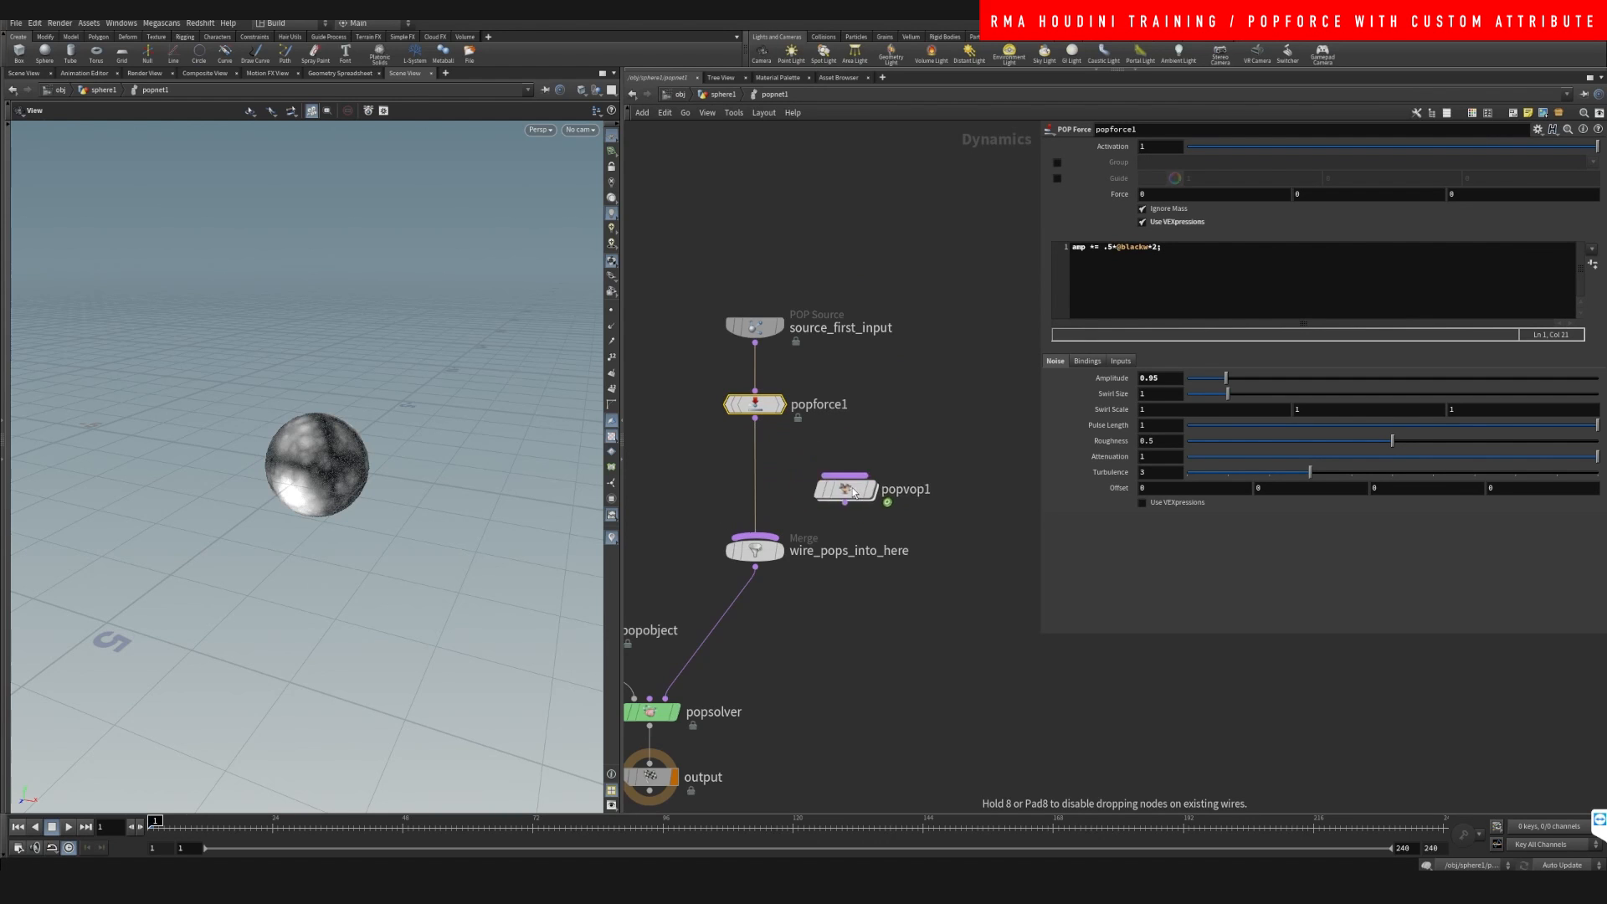
left_click_drag(756, 360, 754, 372)
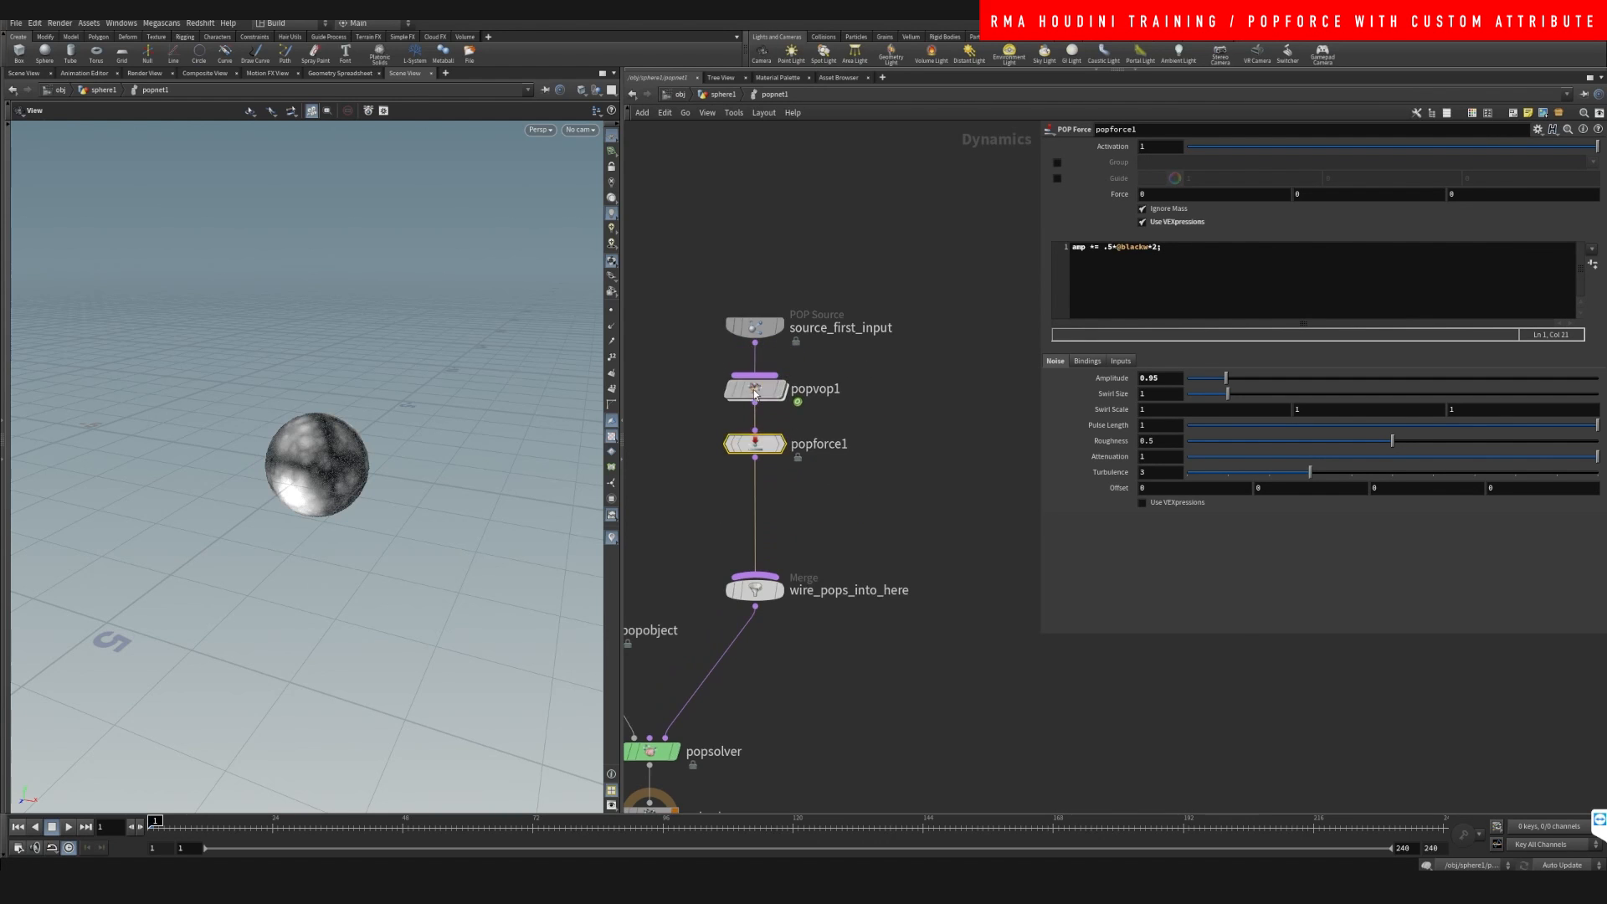
Open the POP VOP's network and add a Bind node with the name blackw
double_click(754, 390)
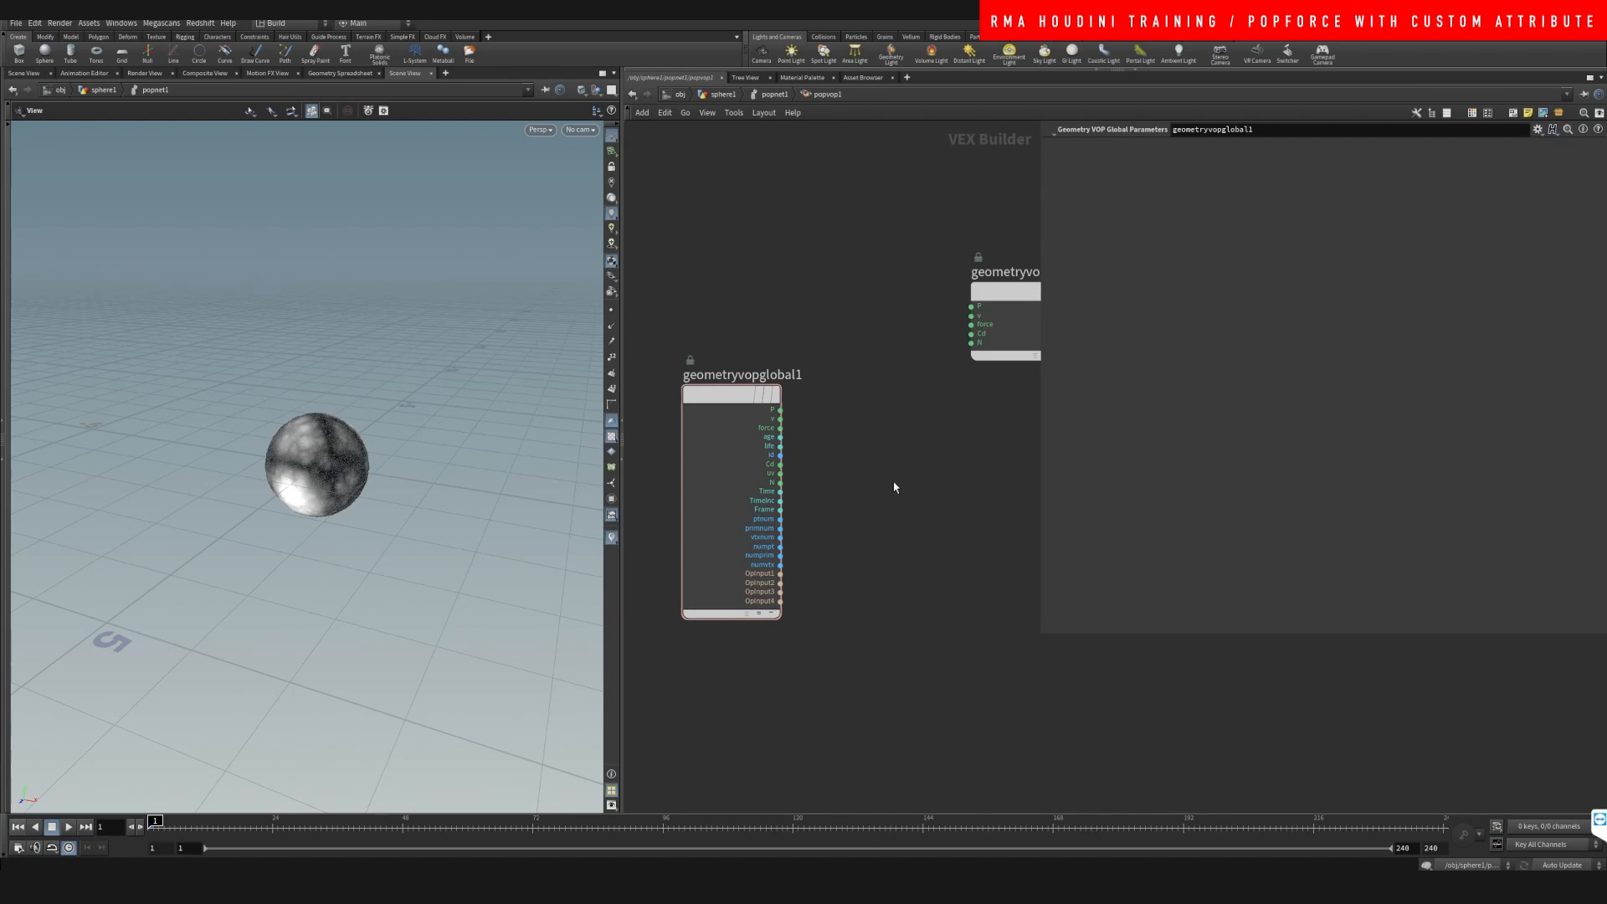
key("Tab")
type("bind")
key("Return")
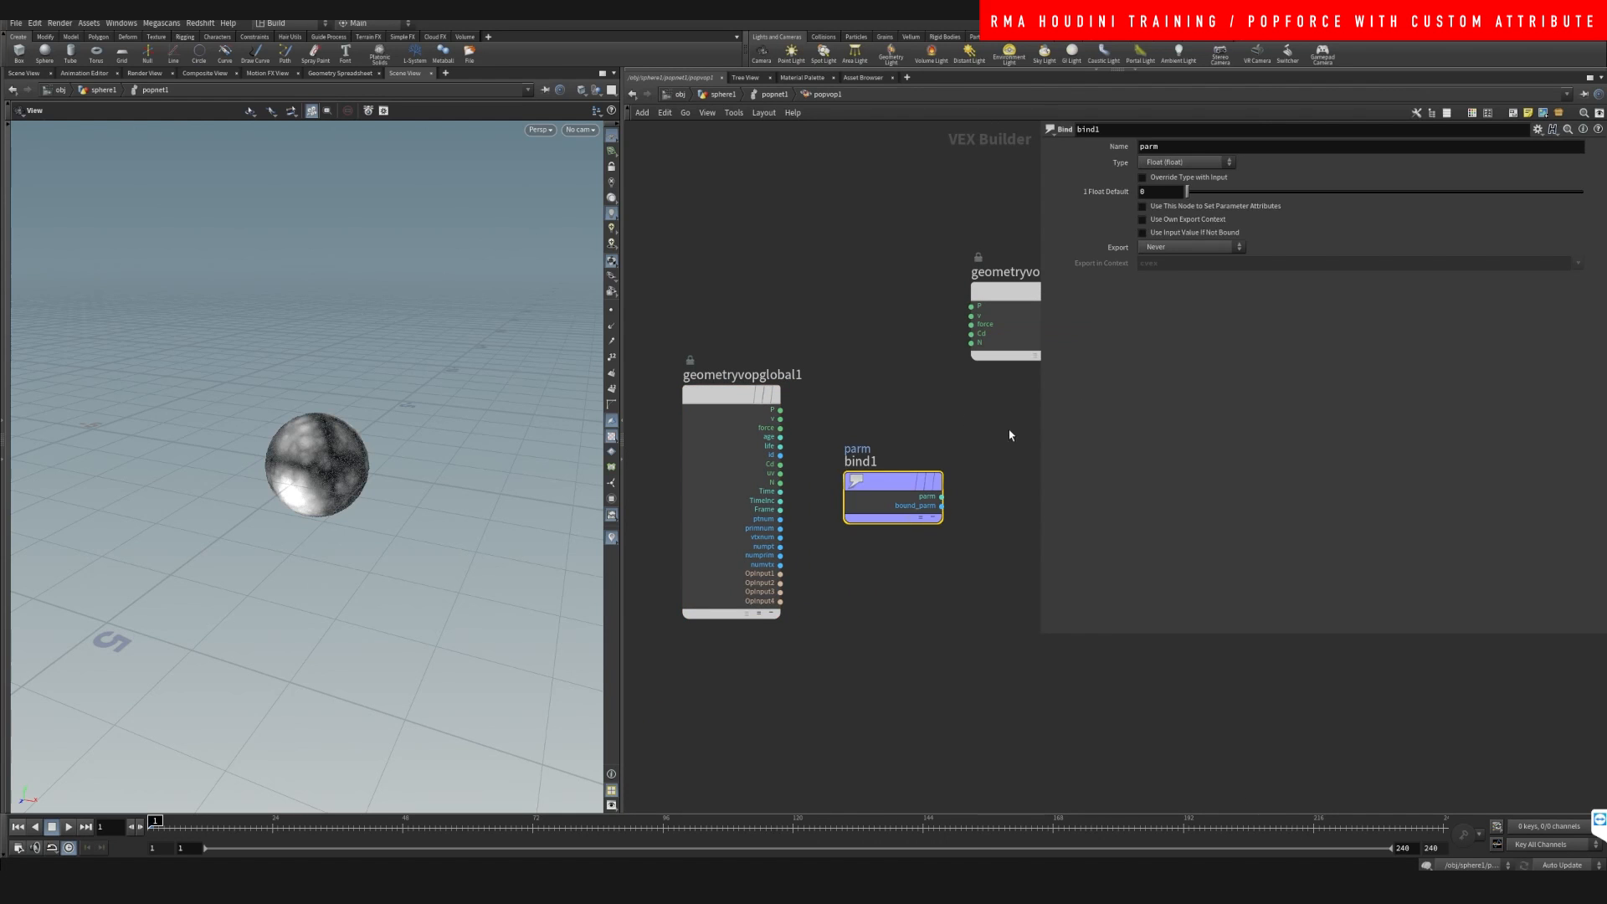
double_click(1186, 145)
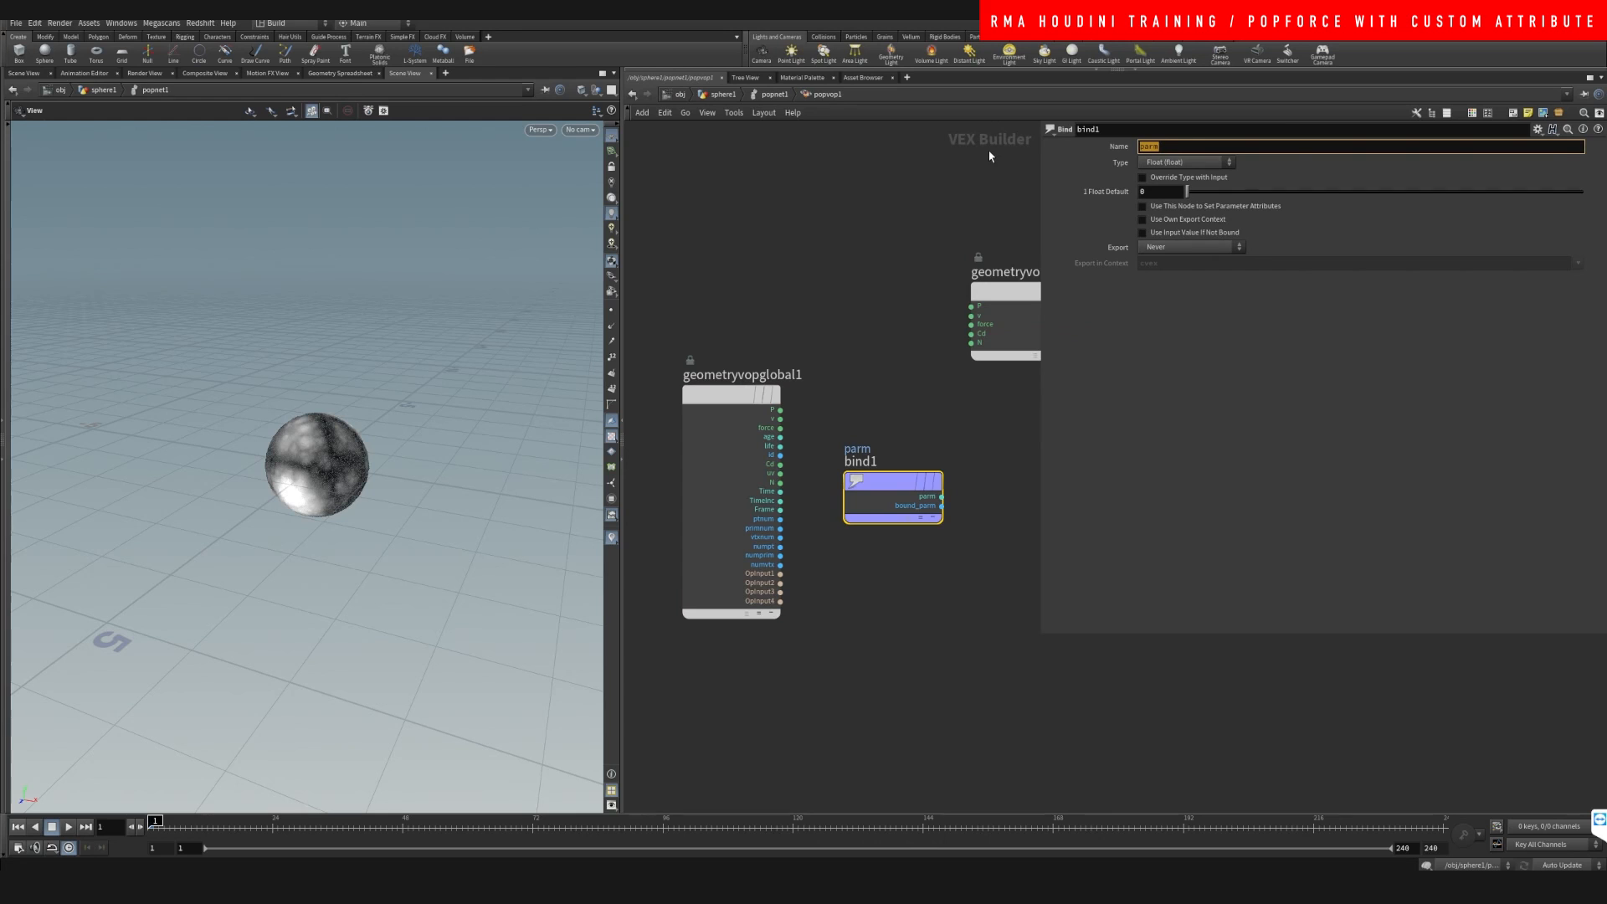
key("Return")
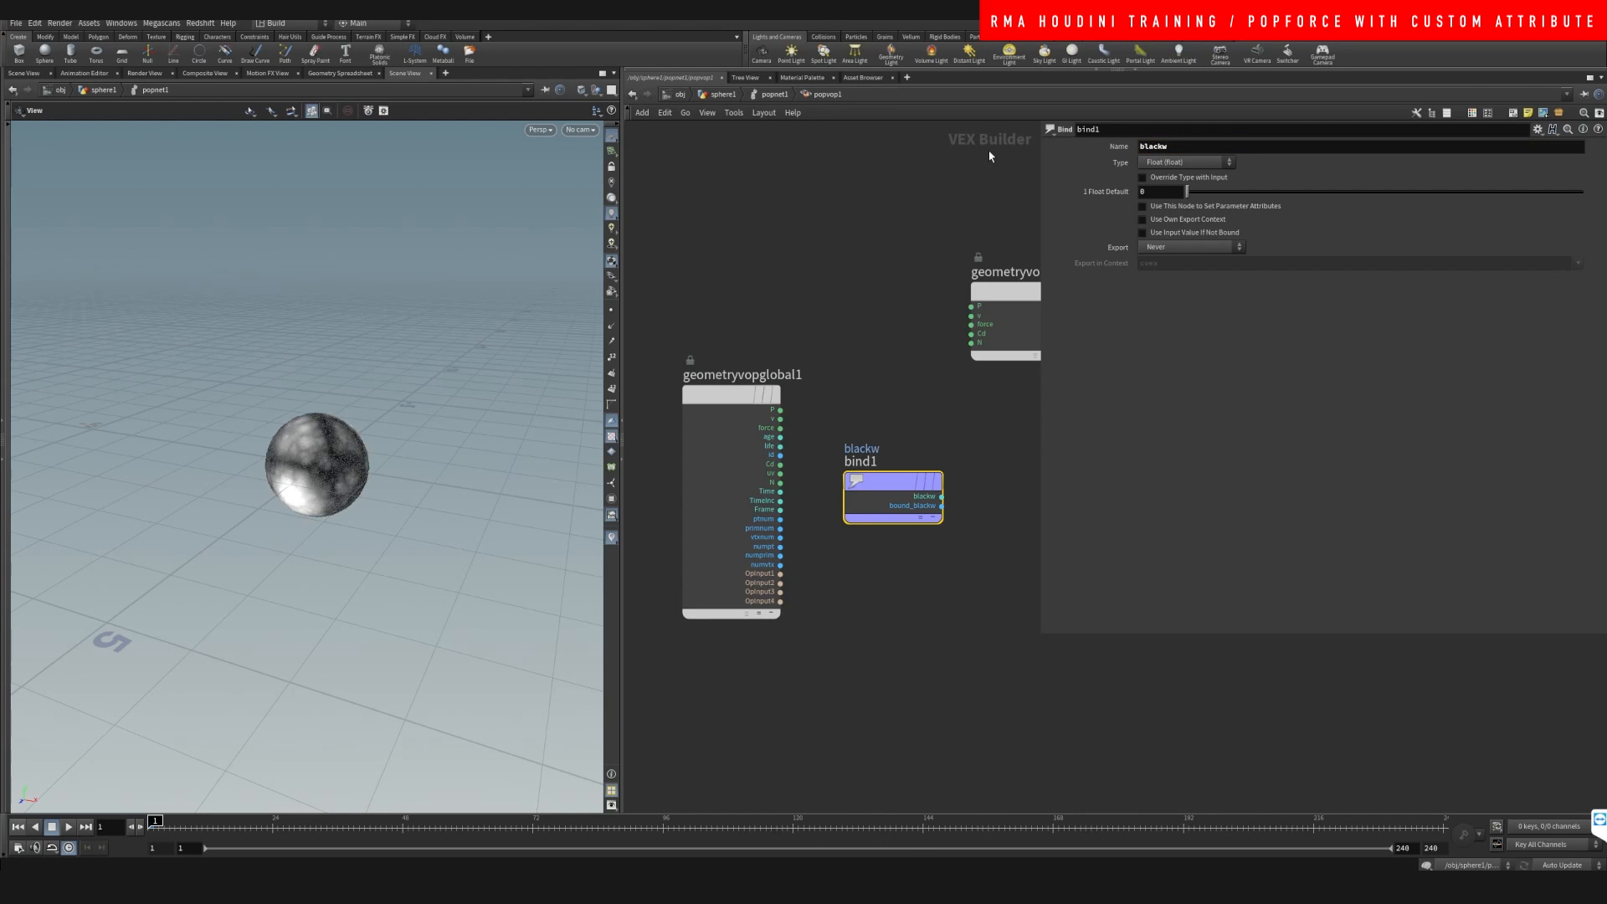
Add a Multiply node that multiplies the Bind node's blackw output by the global Time
middle_click_drag(907, 620, 887, 553)
key("Tab")
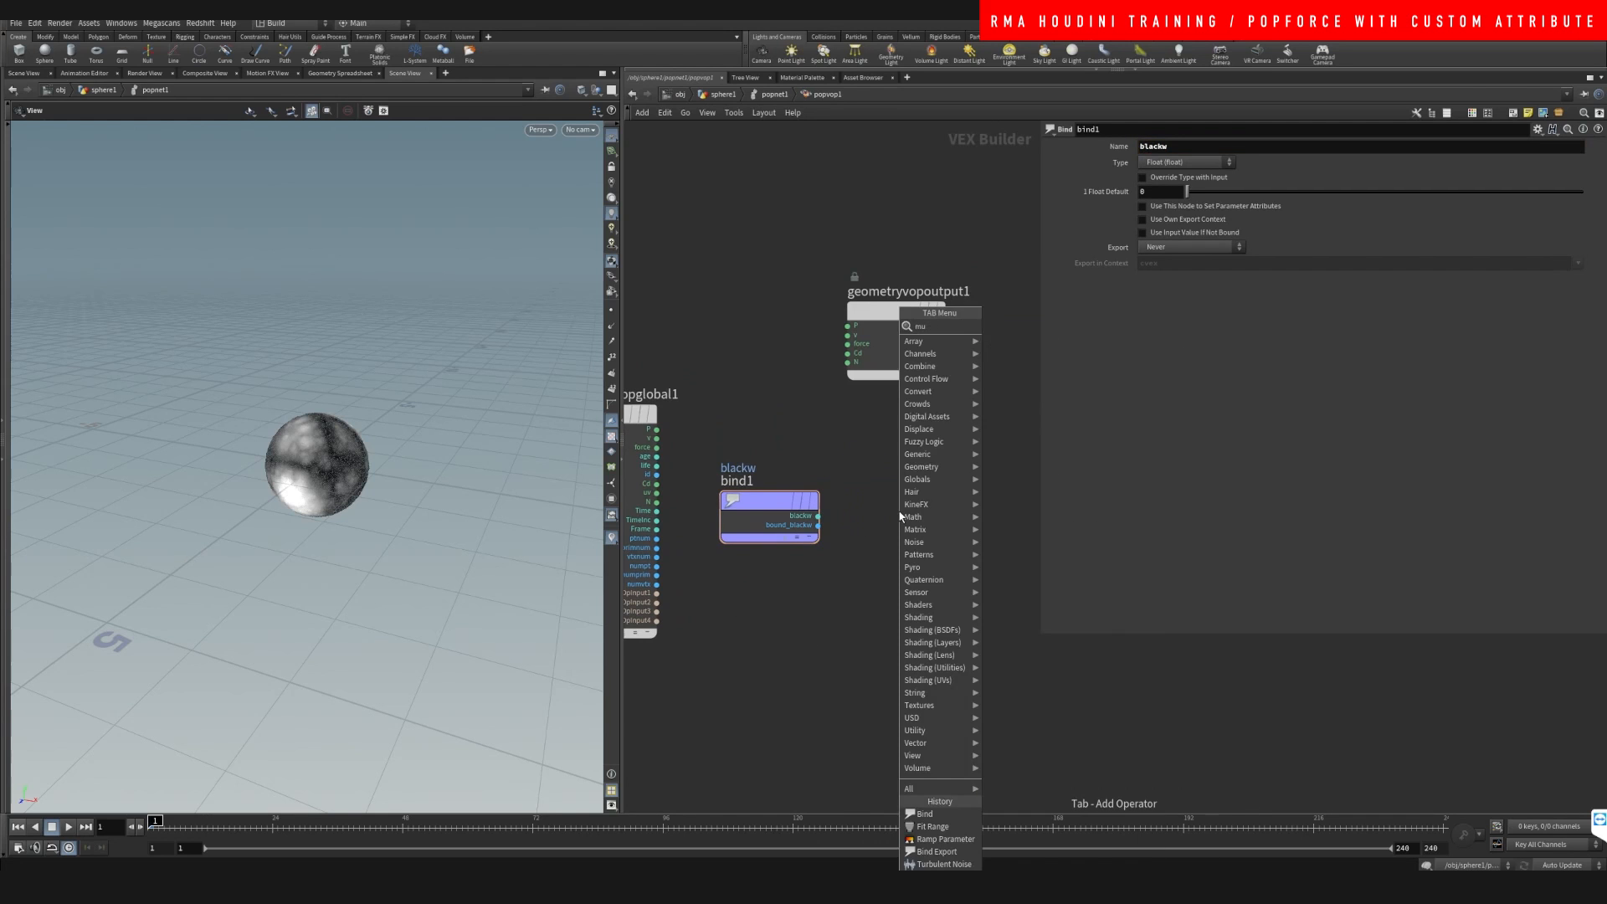
type("mult")
key("Return")
left_click(900, 517)
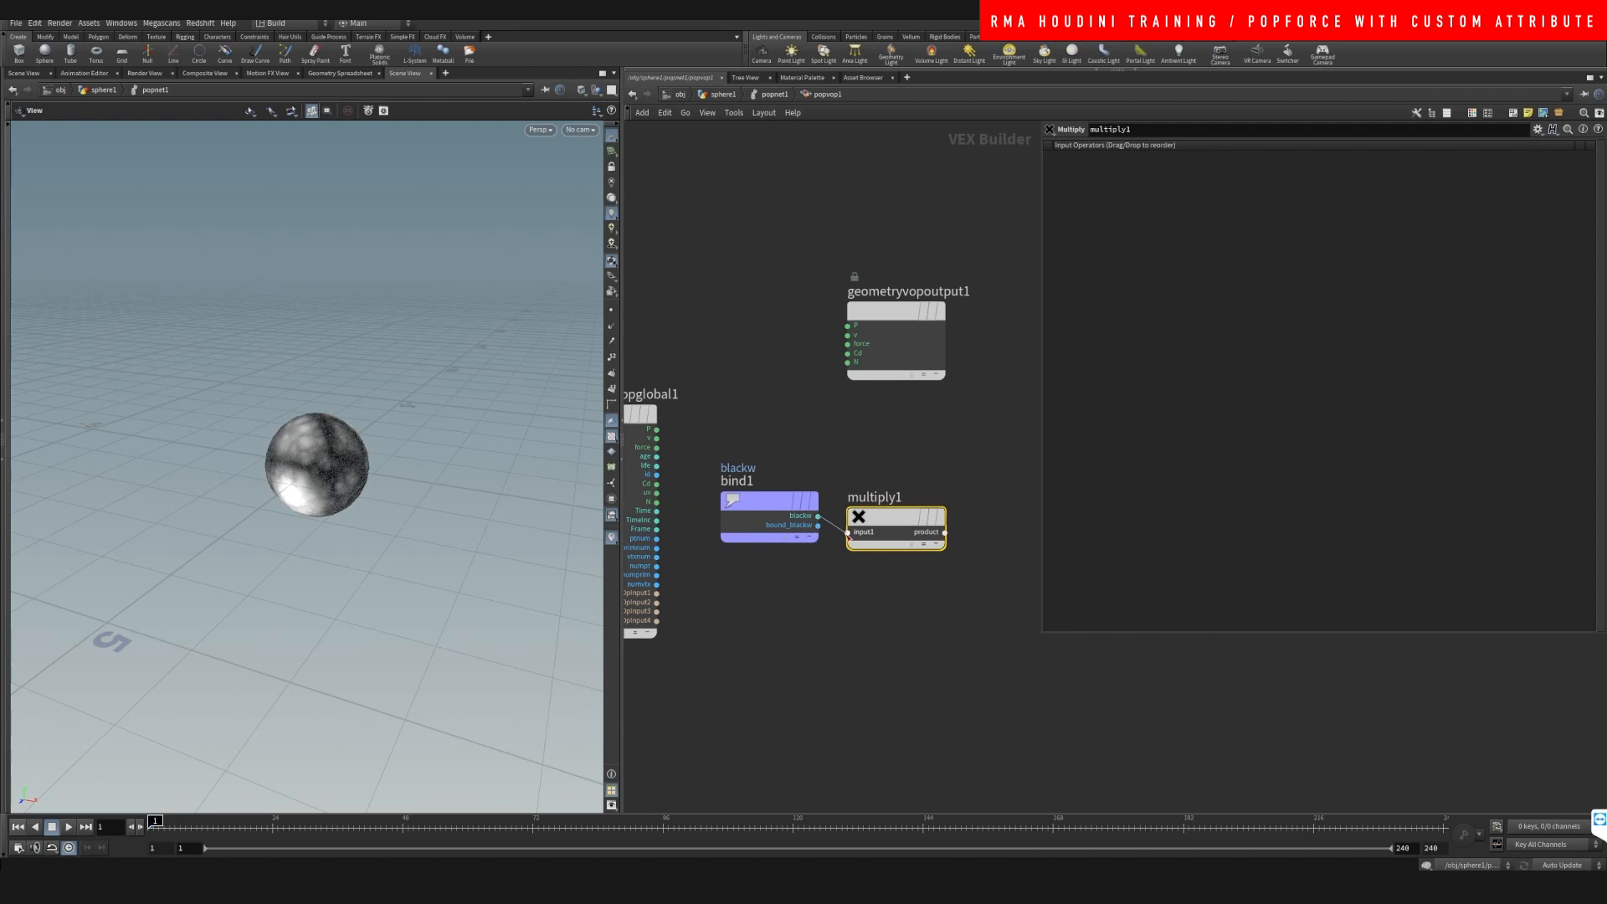
left_click_drag(818, 515, 777, 389)
left_click(656, 511)
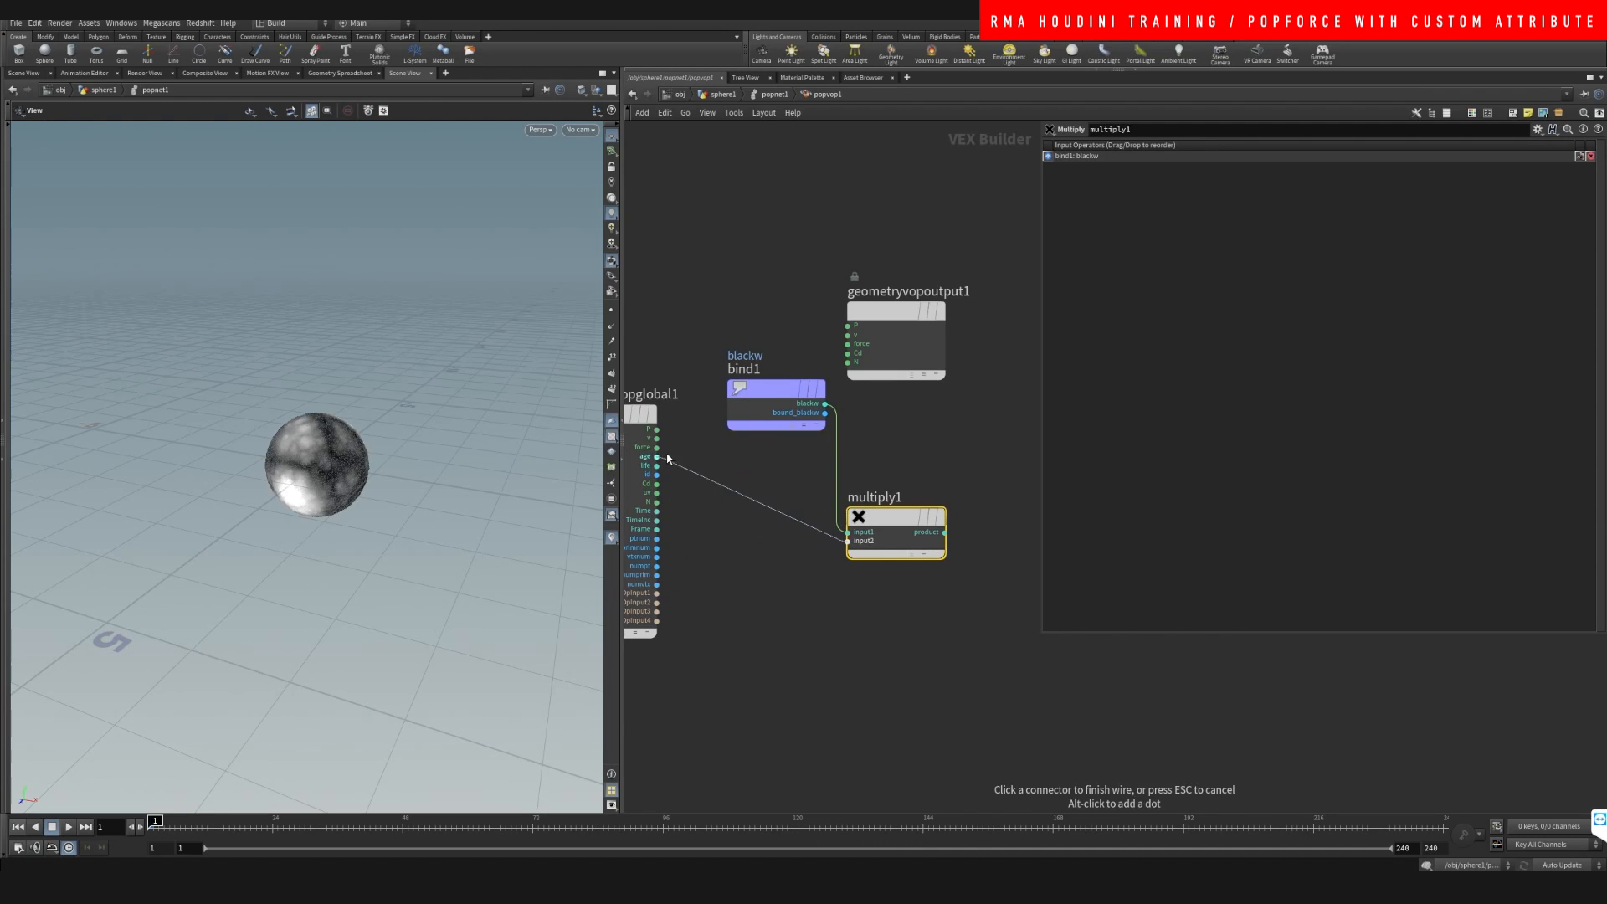
left_click(656, 510)
Add a Bind Export node and connect the Multiply node's product to its input
key("Tab")
type("binde")
key("Return")
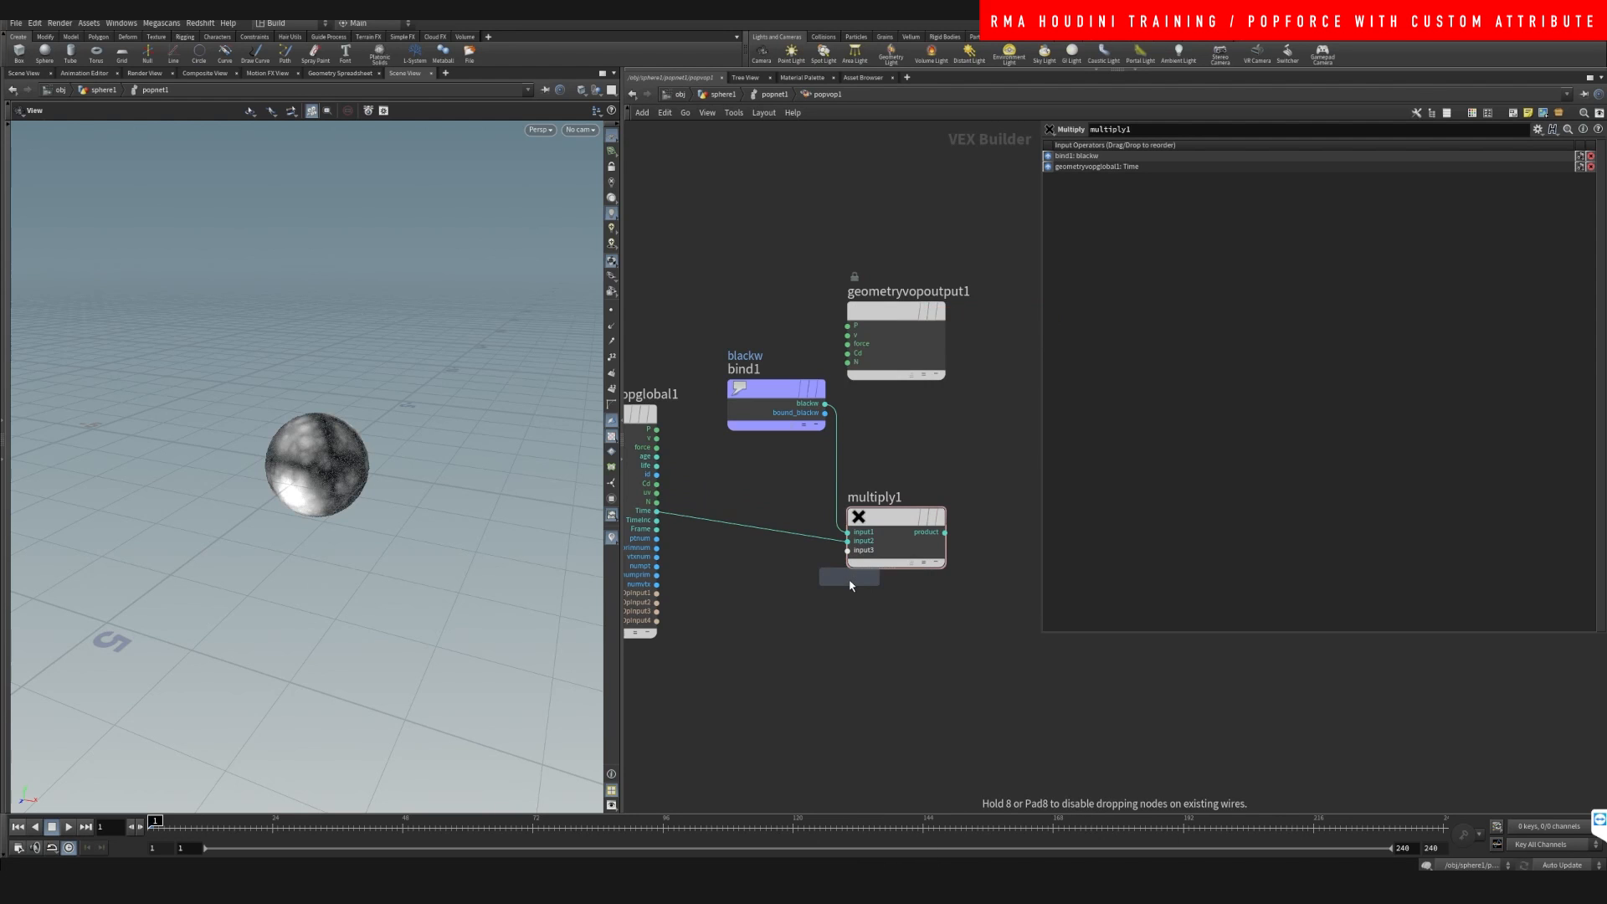
left_click(907, 512)
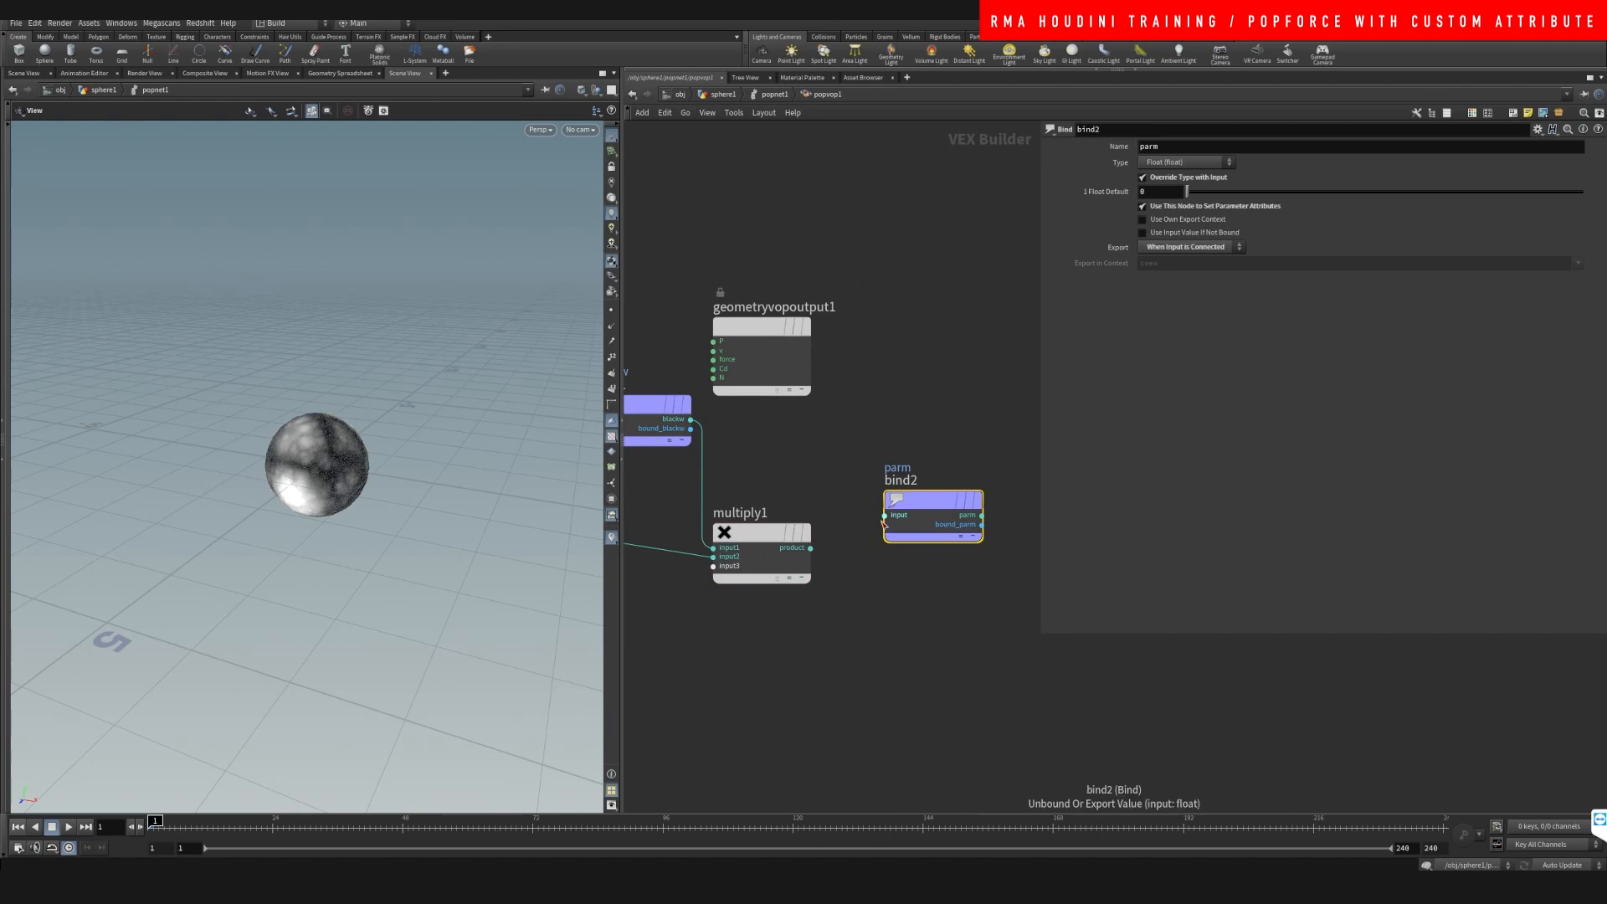
left_click_drag(921, 501, 894, 534)
scroll(912, 421, "down", 1)
scroll(912, 421, "down", 1)
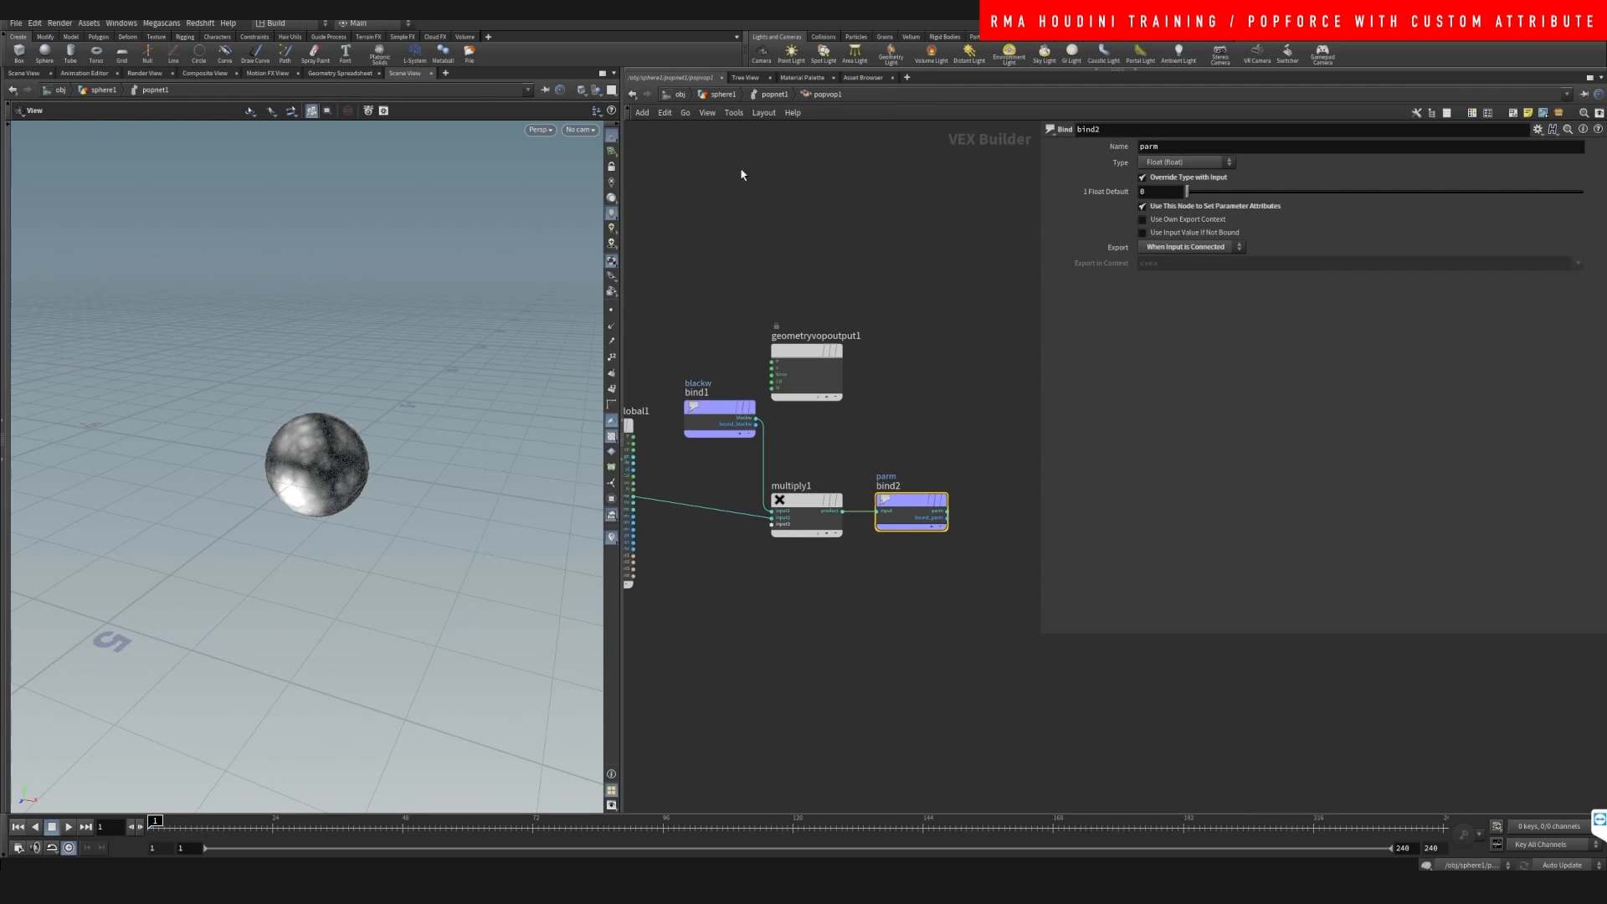
Return to popnet1 and remove the POP VOP and the merge, leaving popforce1 wired between source_first_input and popsolver
left_click(769, 98)
middle_click_drag(864, 457, 864, 479)
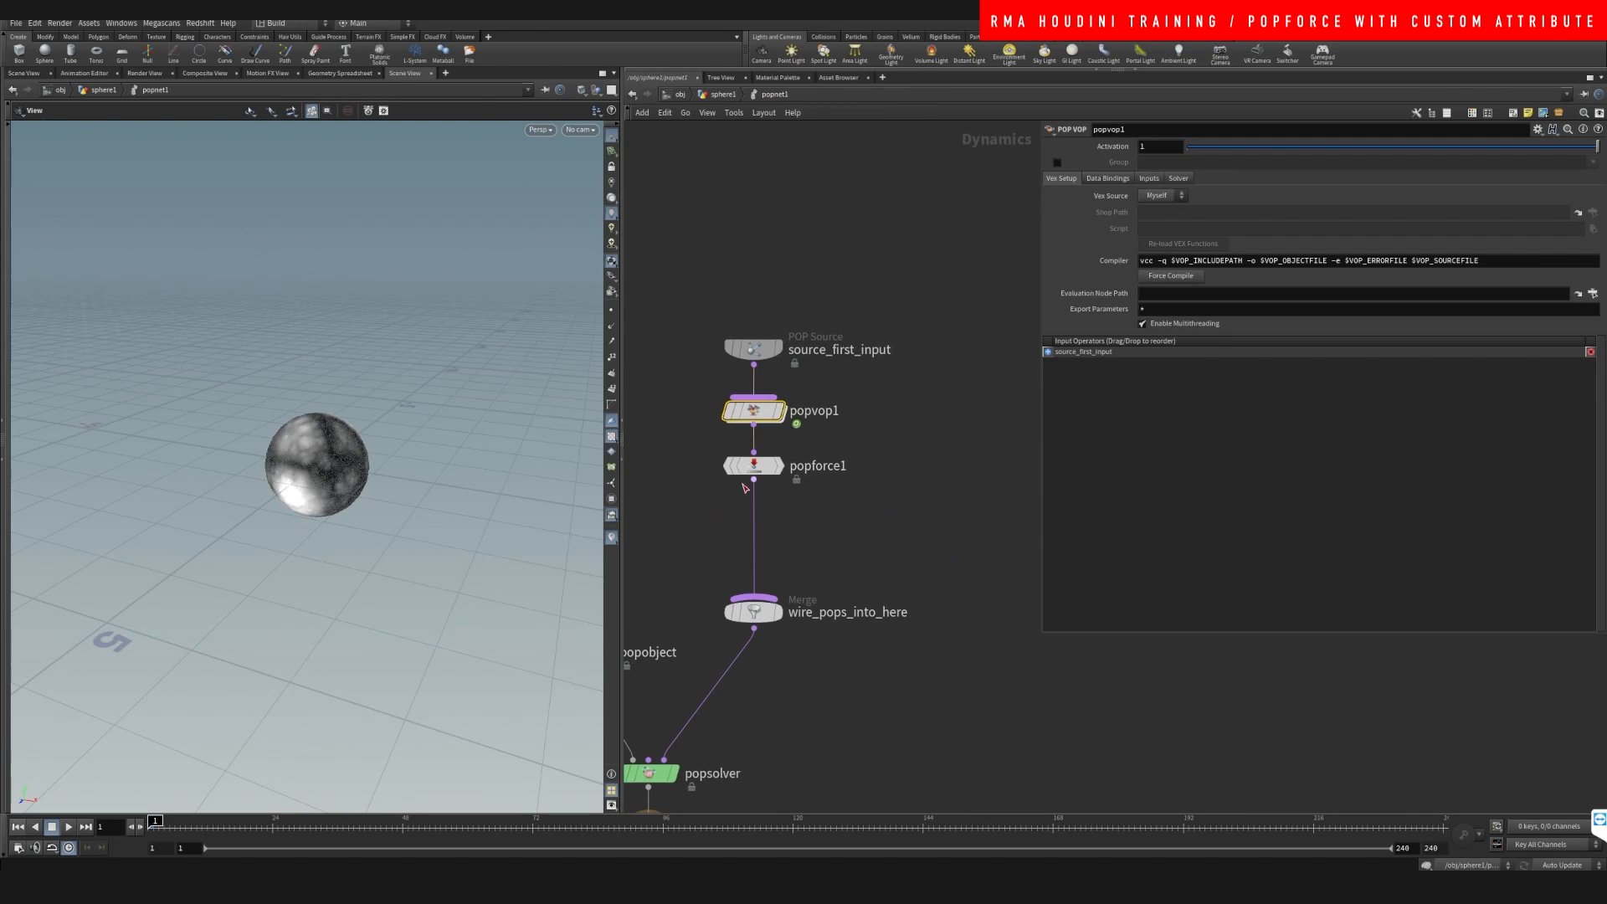
left_click_drag(763, 471, 762, 528)
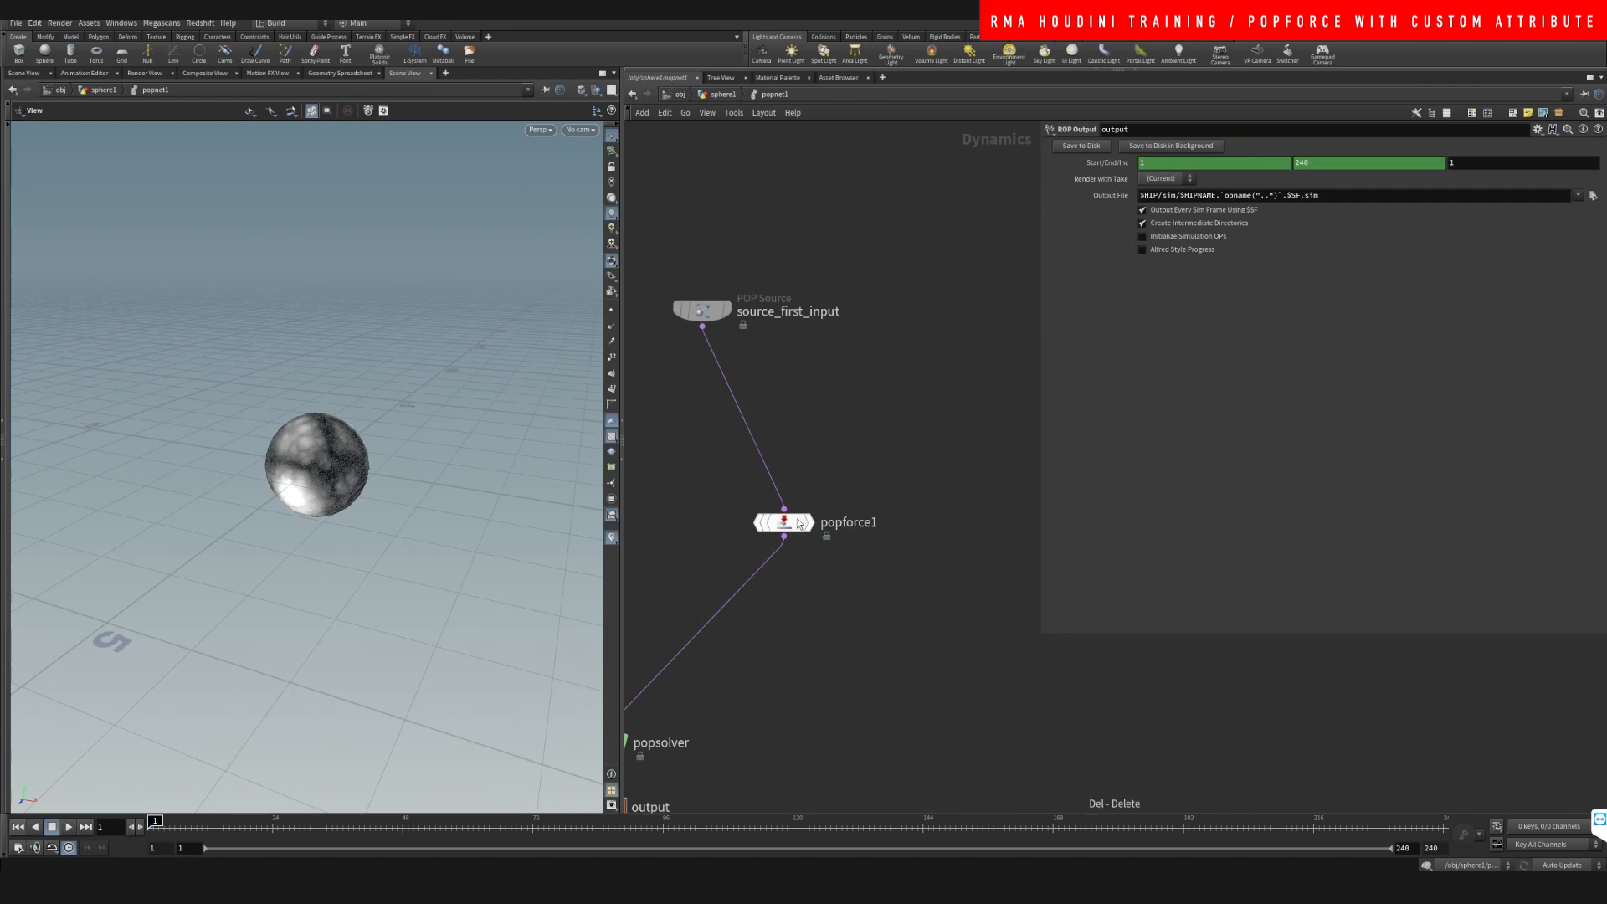
left_click_drag(799, 524, 726, 499)
Open attribvop2's network in sphere1 and copy all of its nodes
left_click(721, 93)
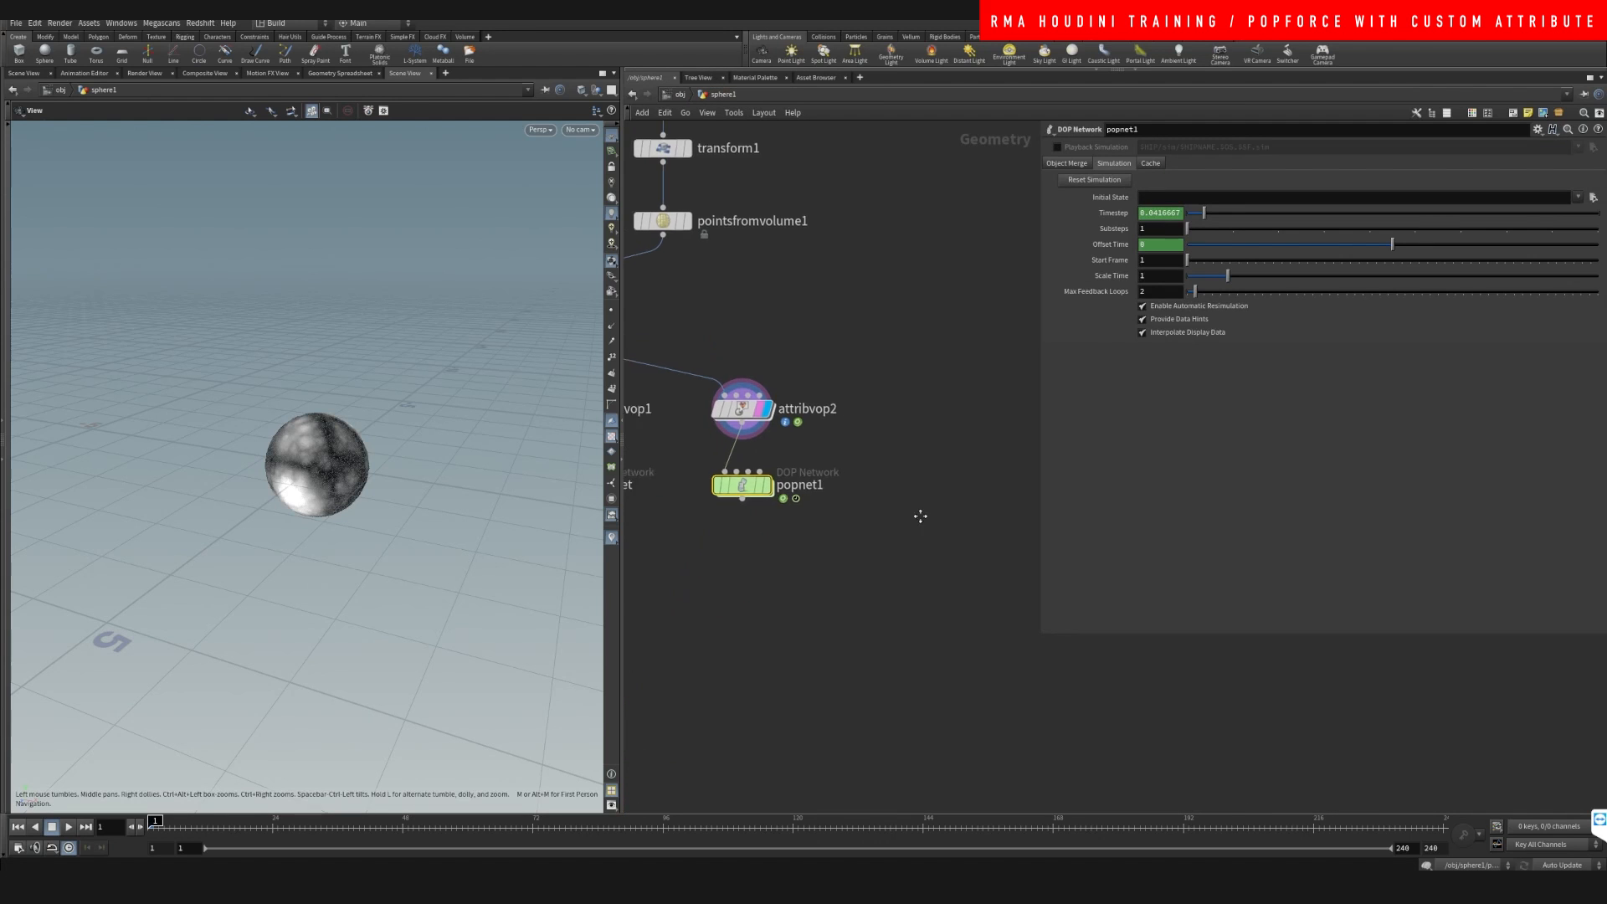
middle_click_drag(869, 453, 937, 517)
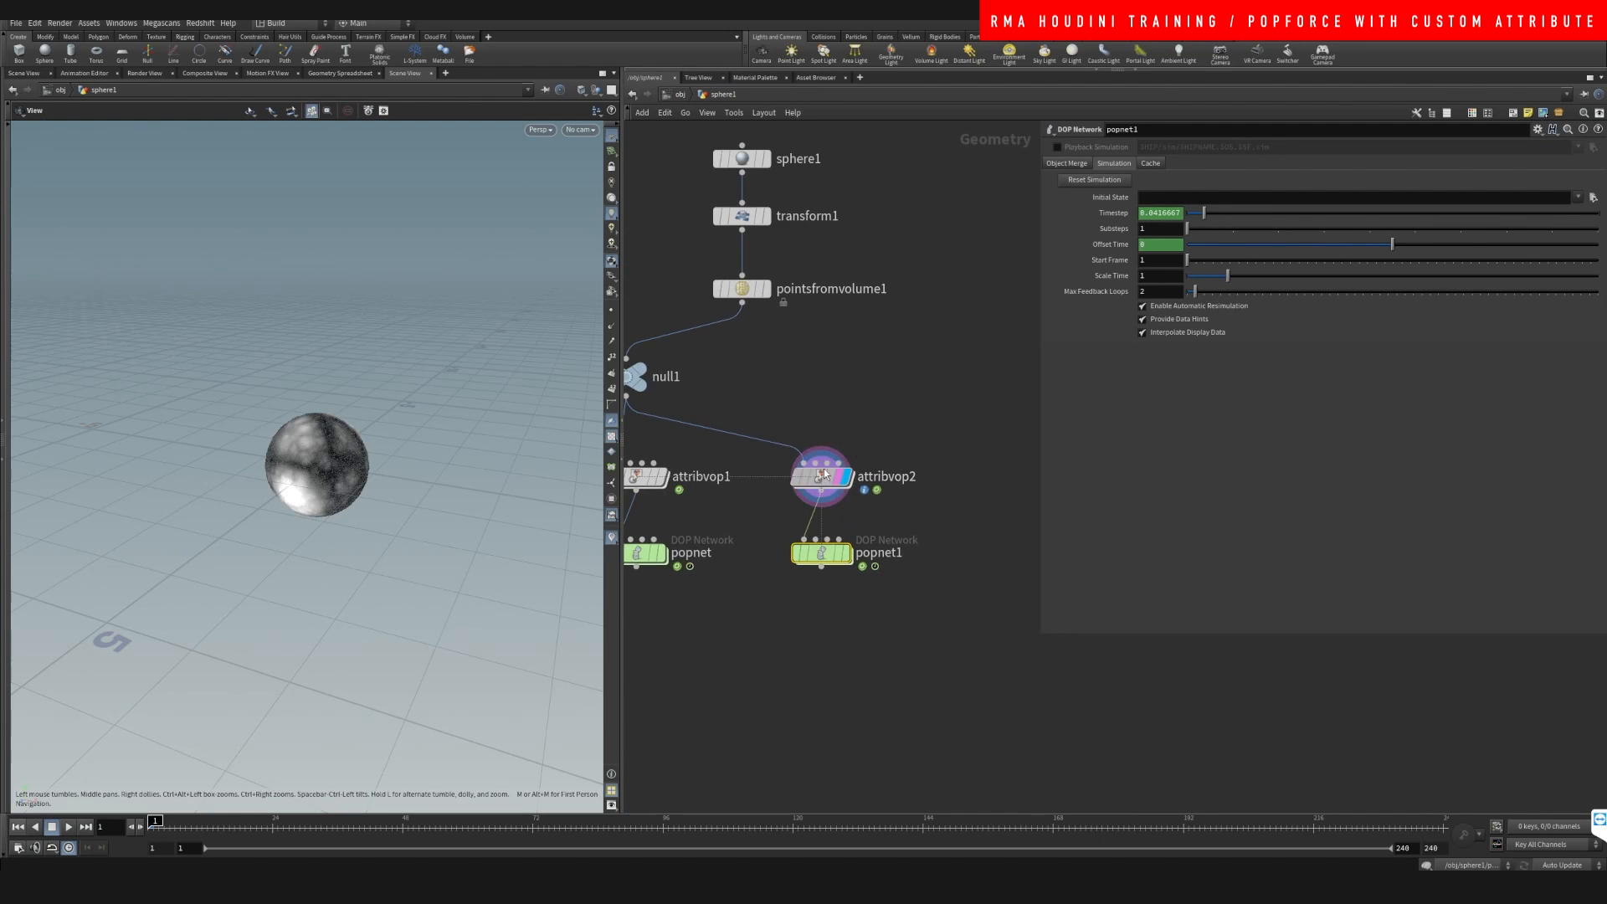
double_click(823, 476)
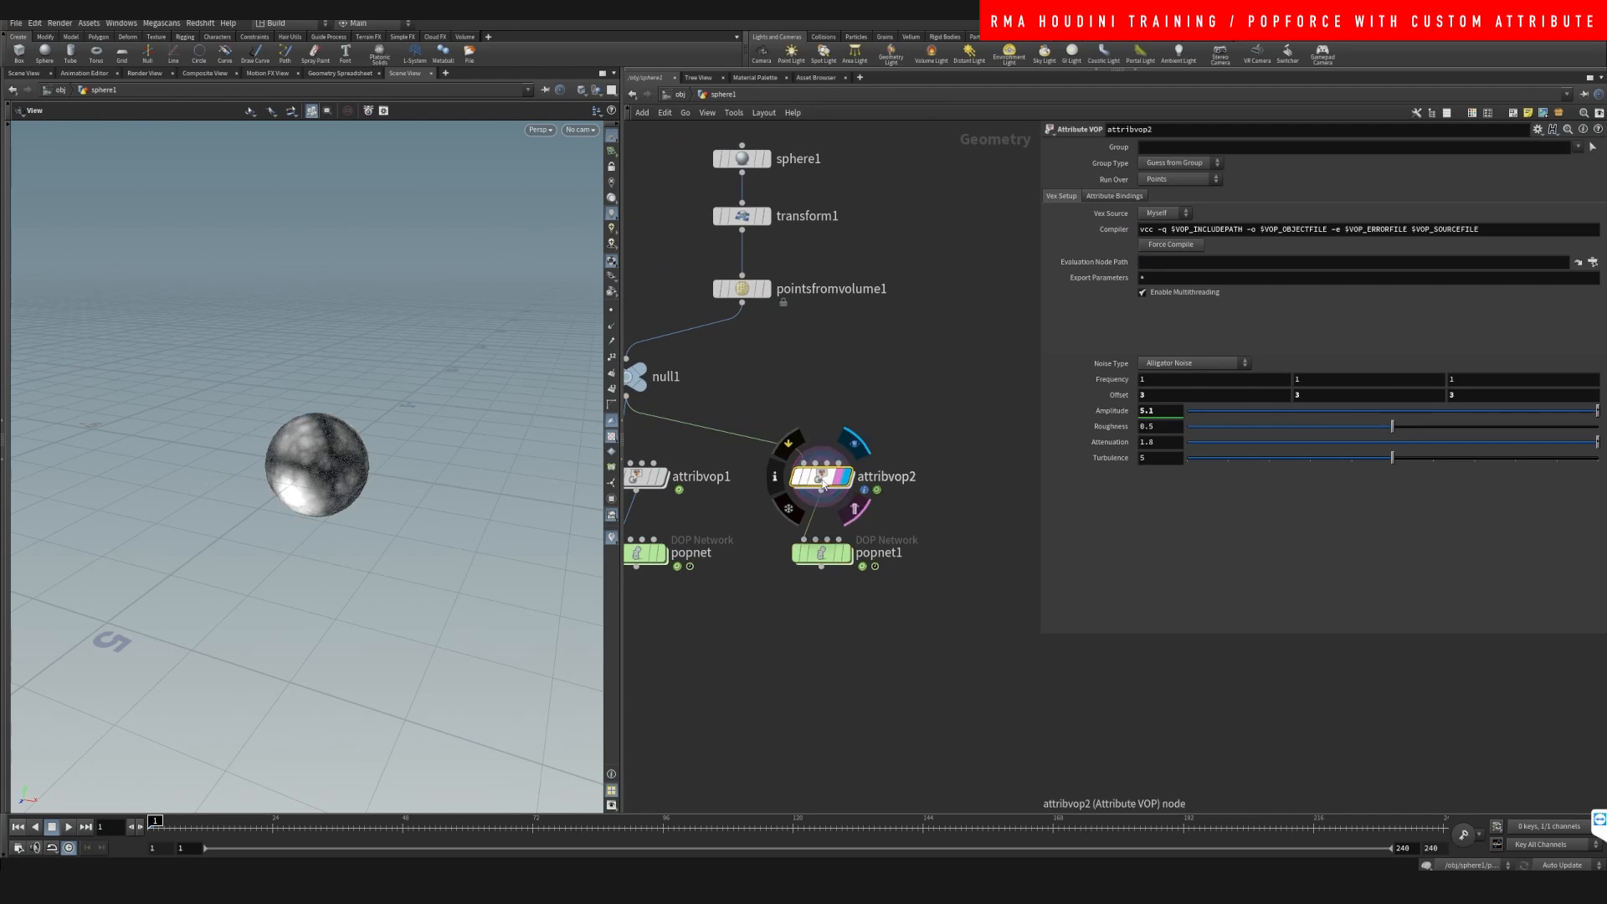
scroll(822, 480, "down", 3)
left_click_drag(707, 317, 991, 587)
key("ctrl+c")
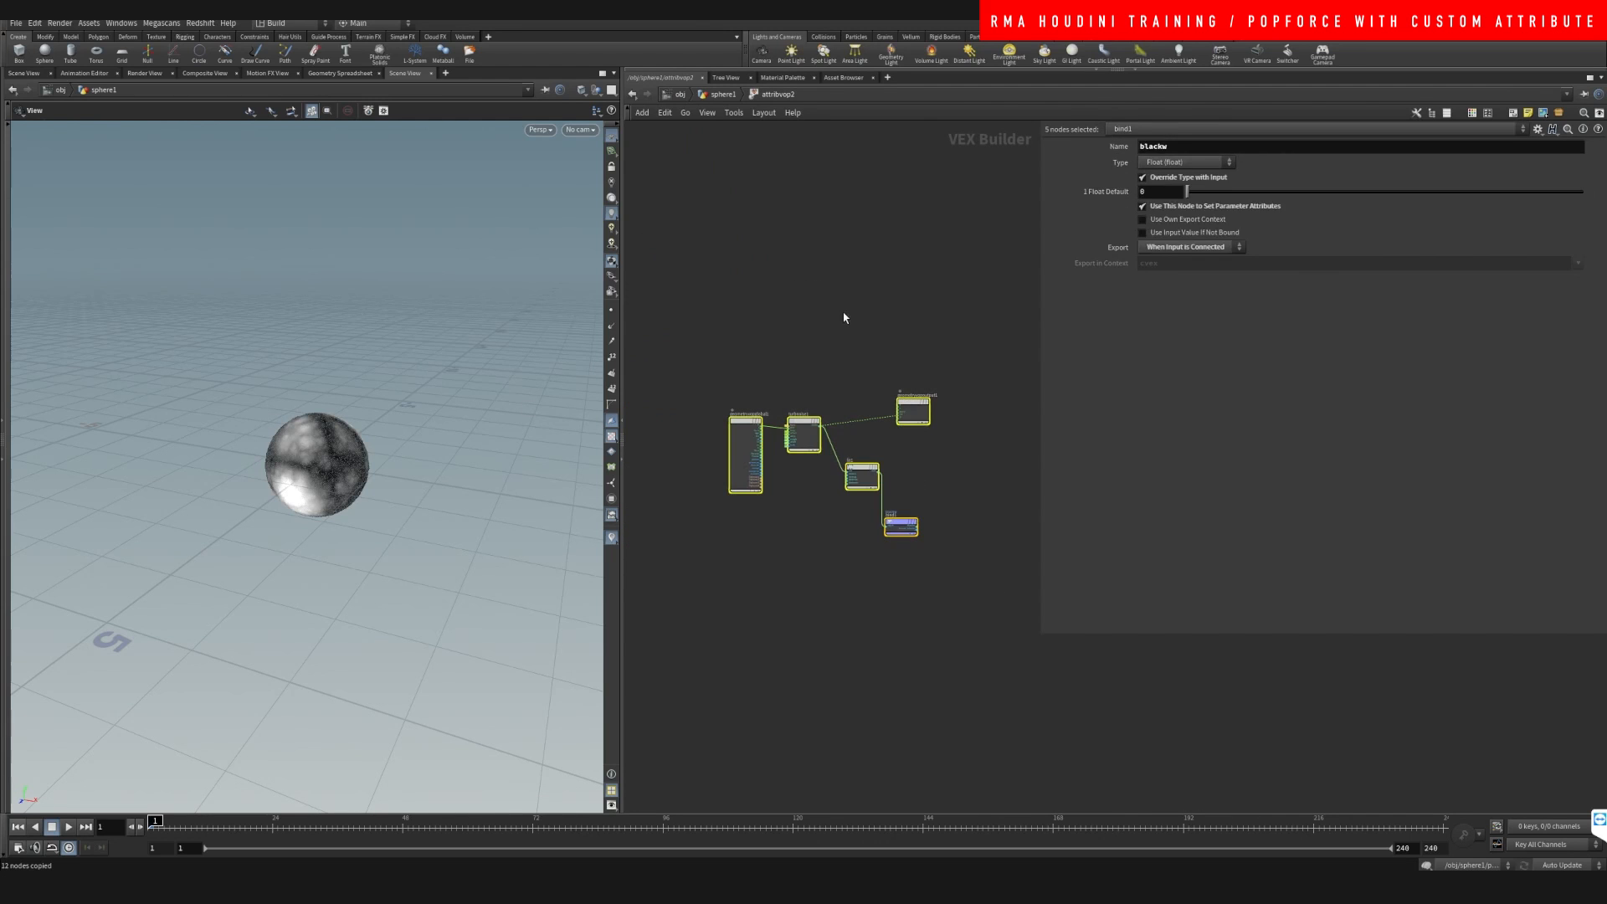
Detach attribvop2 from the chain in sphere1 so null1 feeds popnet1 directly, and open popnet1's network
left_click(723, 93)
left_click_drag(842, 467, 965, 444)
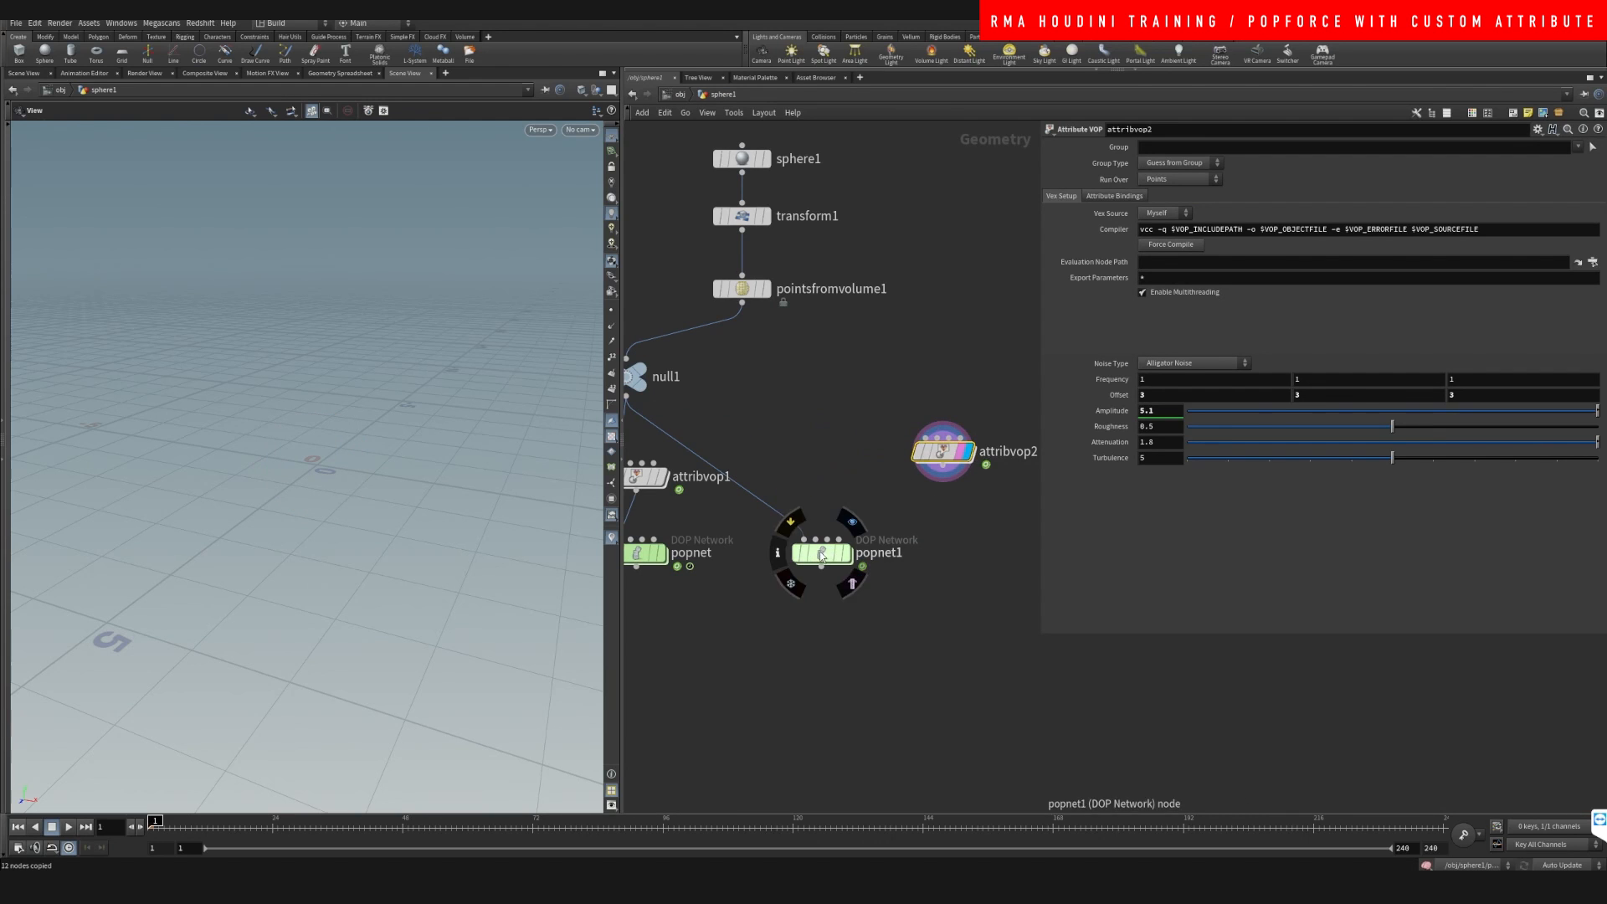
double_click(825, 556)
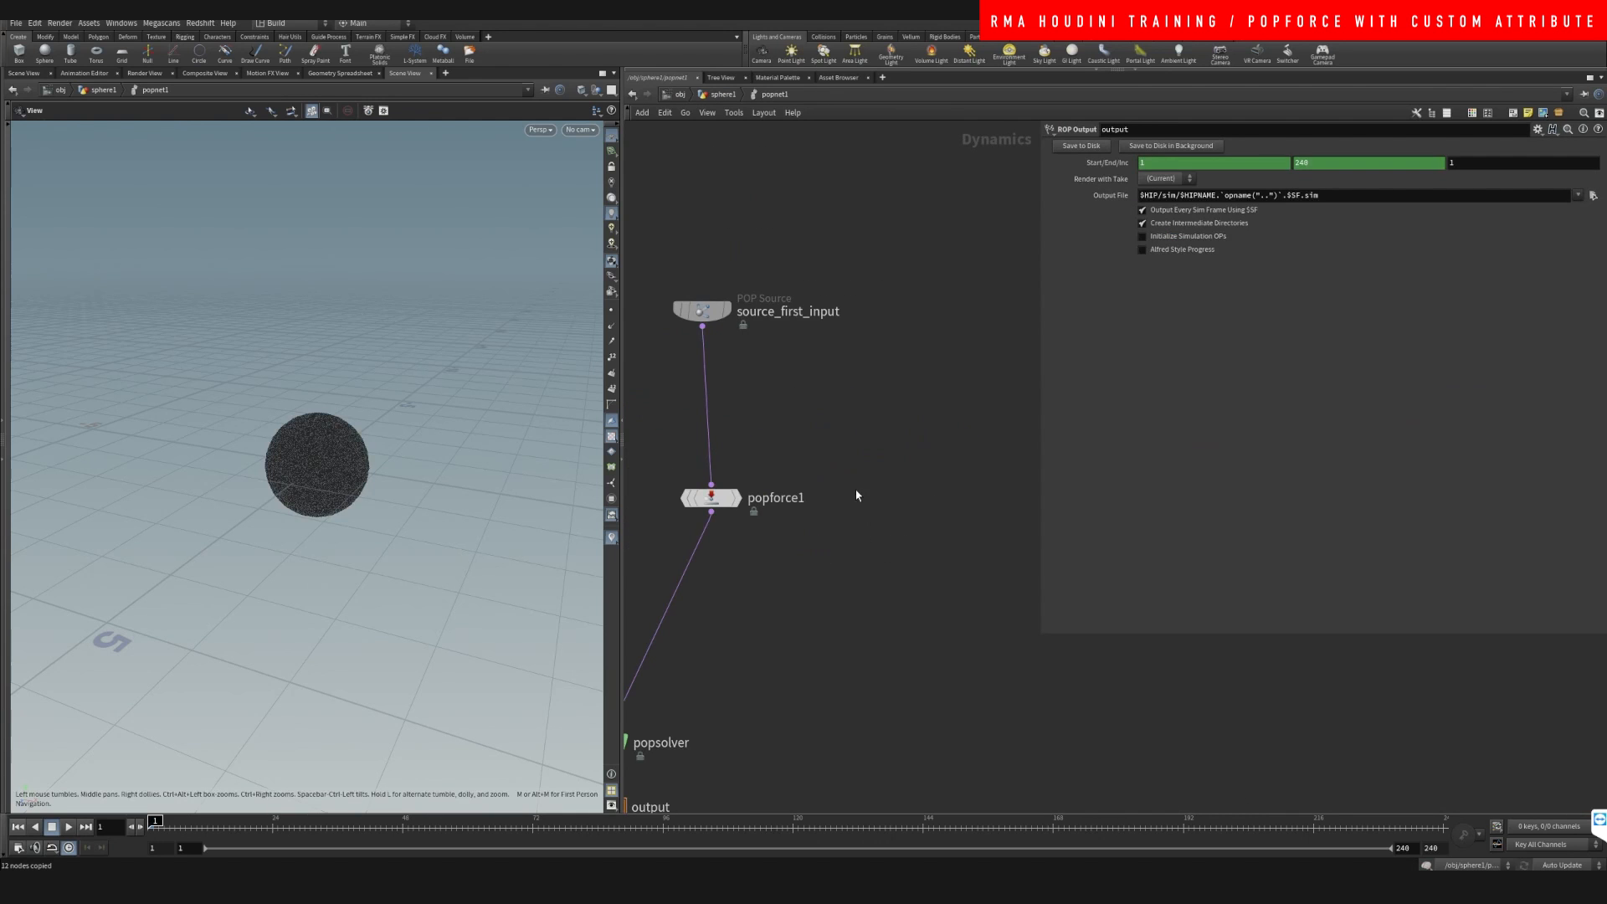
Insert a POP VOP node on the wire between source_first_input and popforce1
key("Tab")
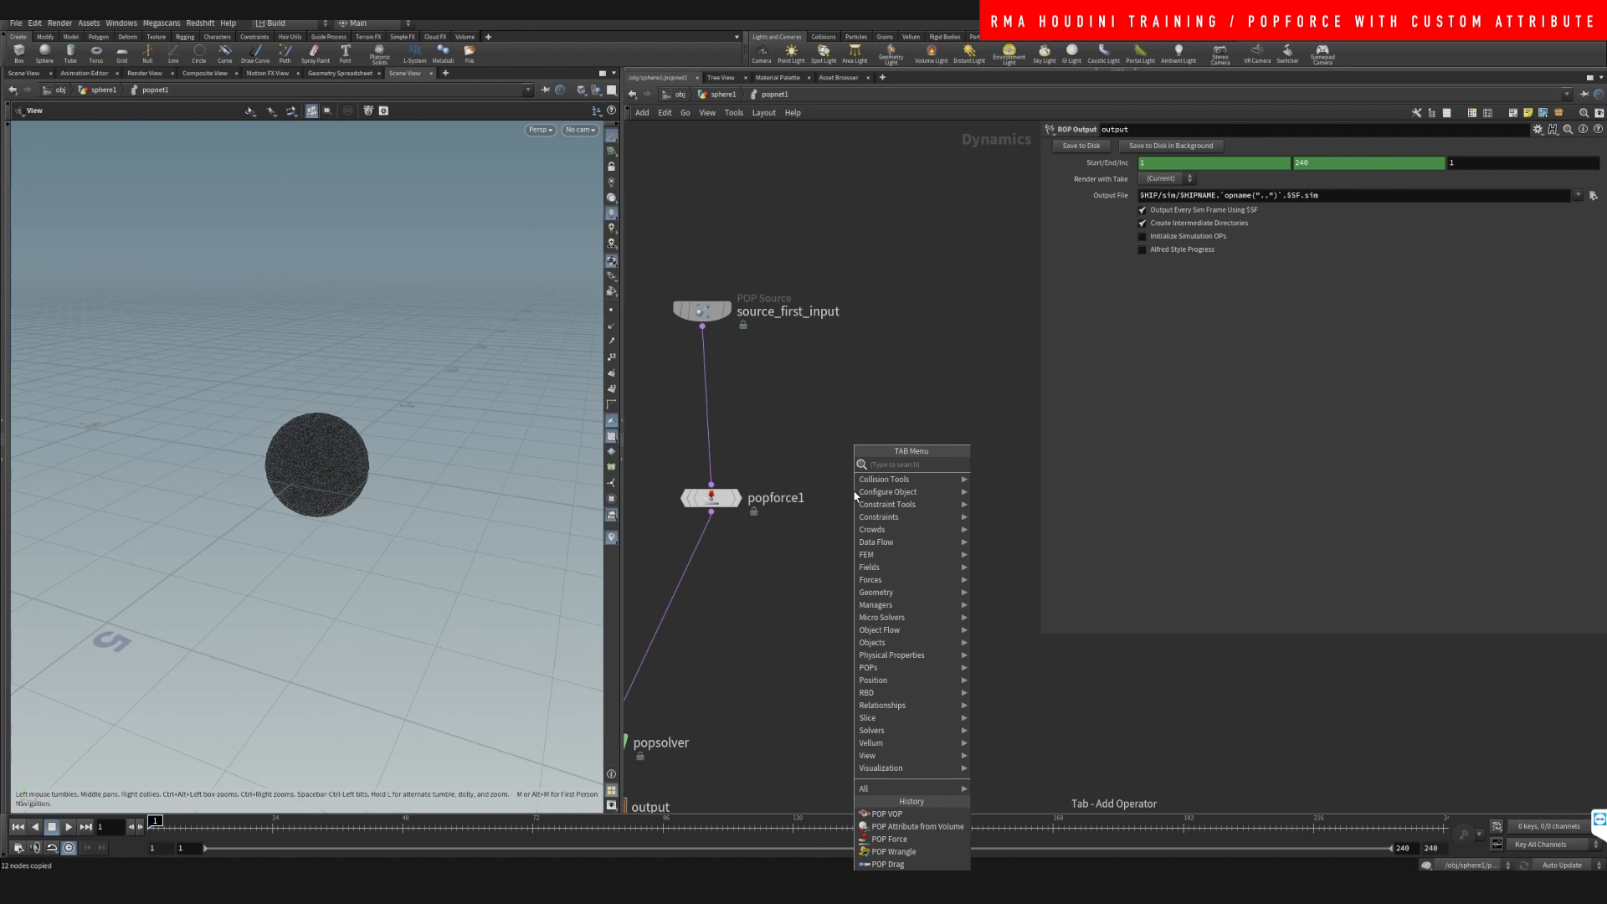
type("popvo")
key("Return")
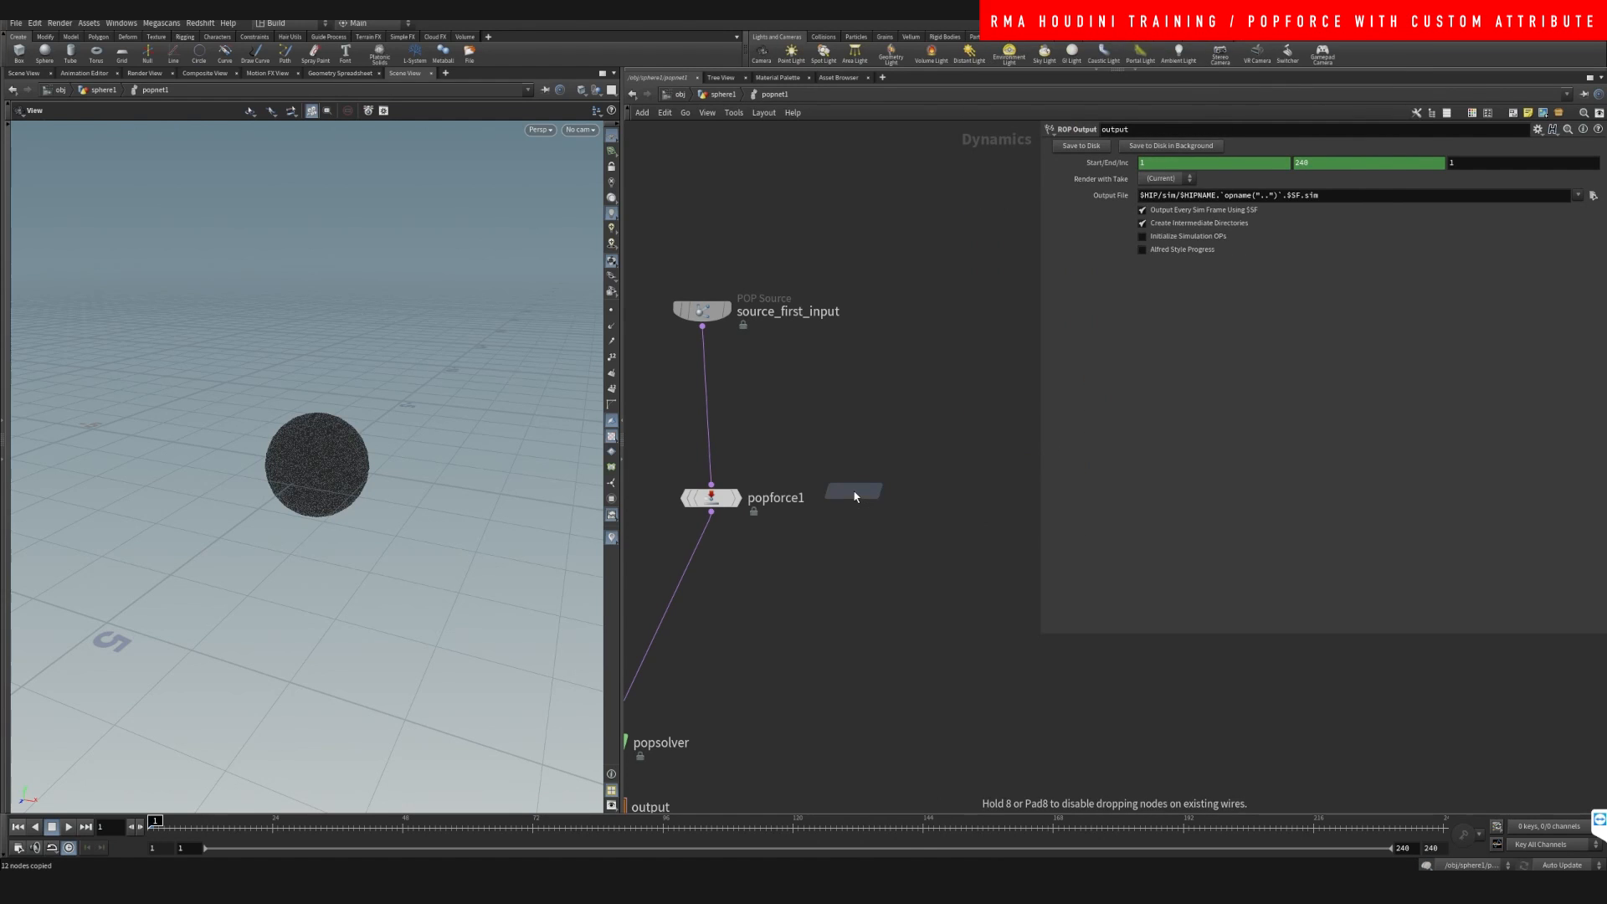
left_click(710, 424)
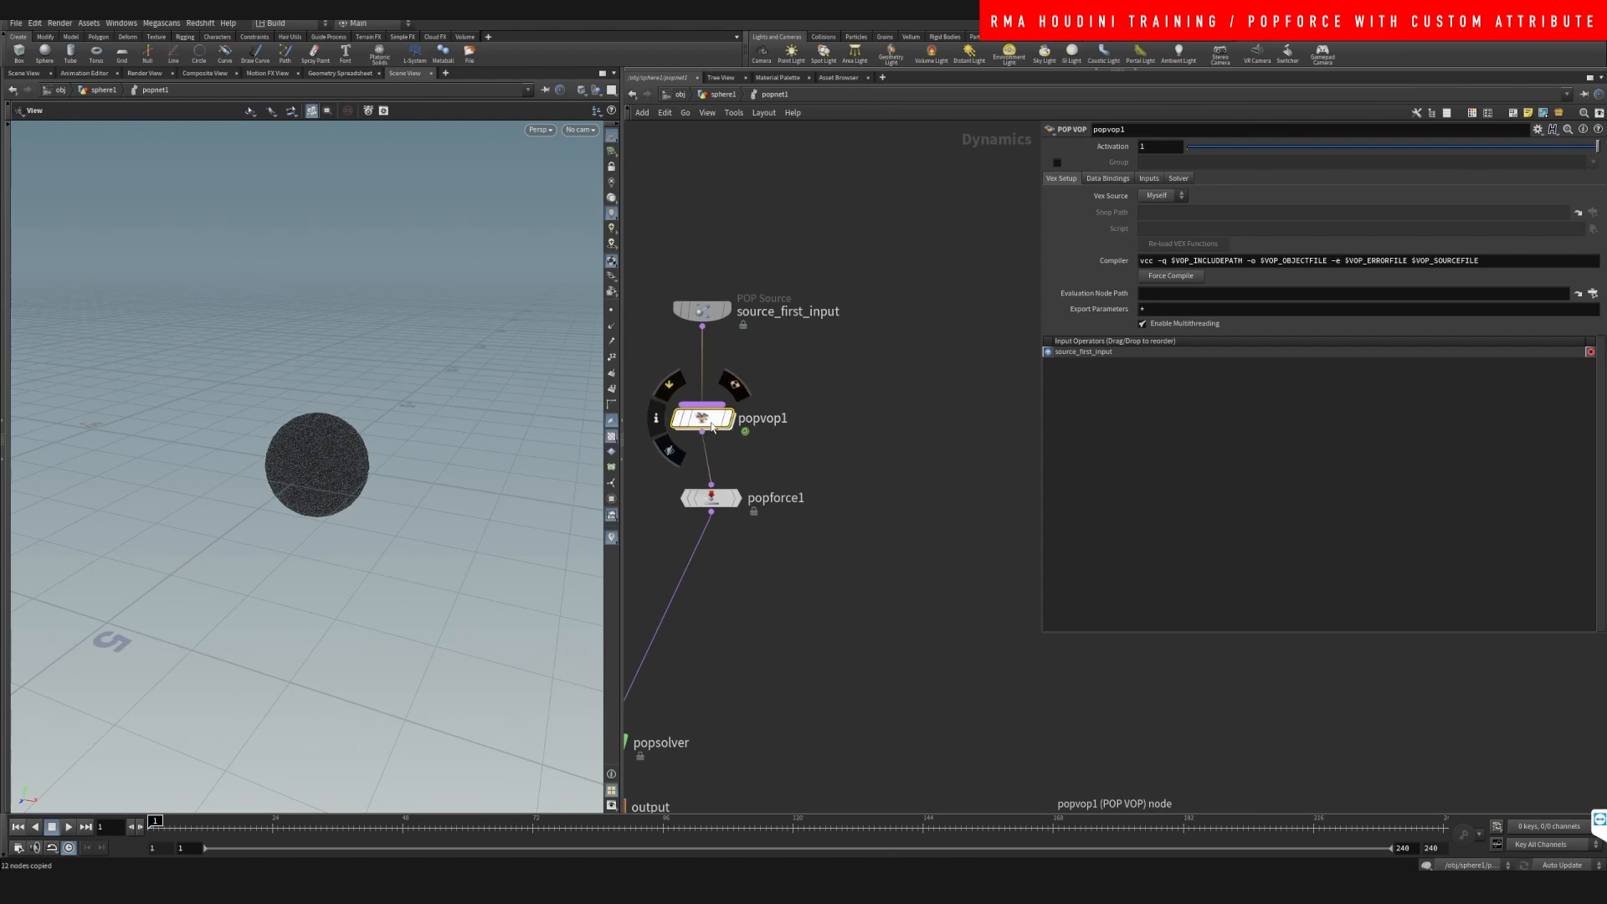
Replace the default nodes inside popvop1 with the nodes copied from attribvop2
double_click(711, 424)
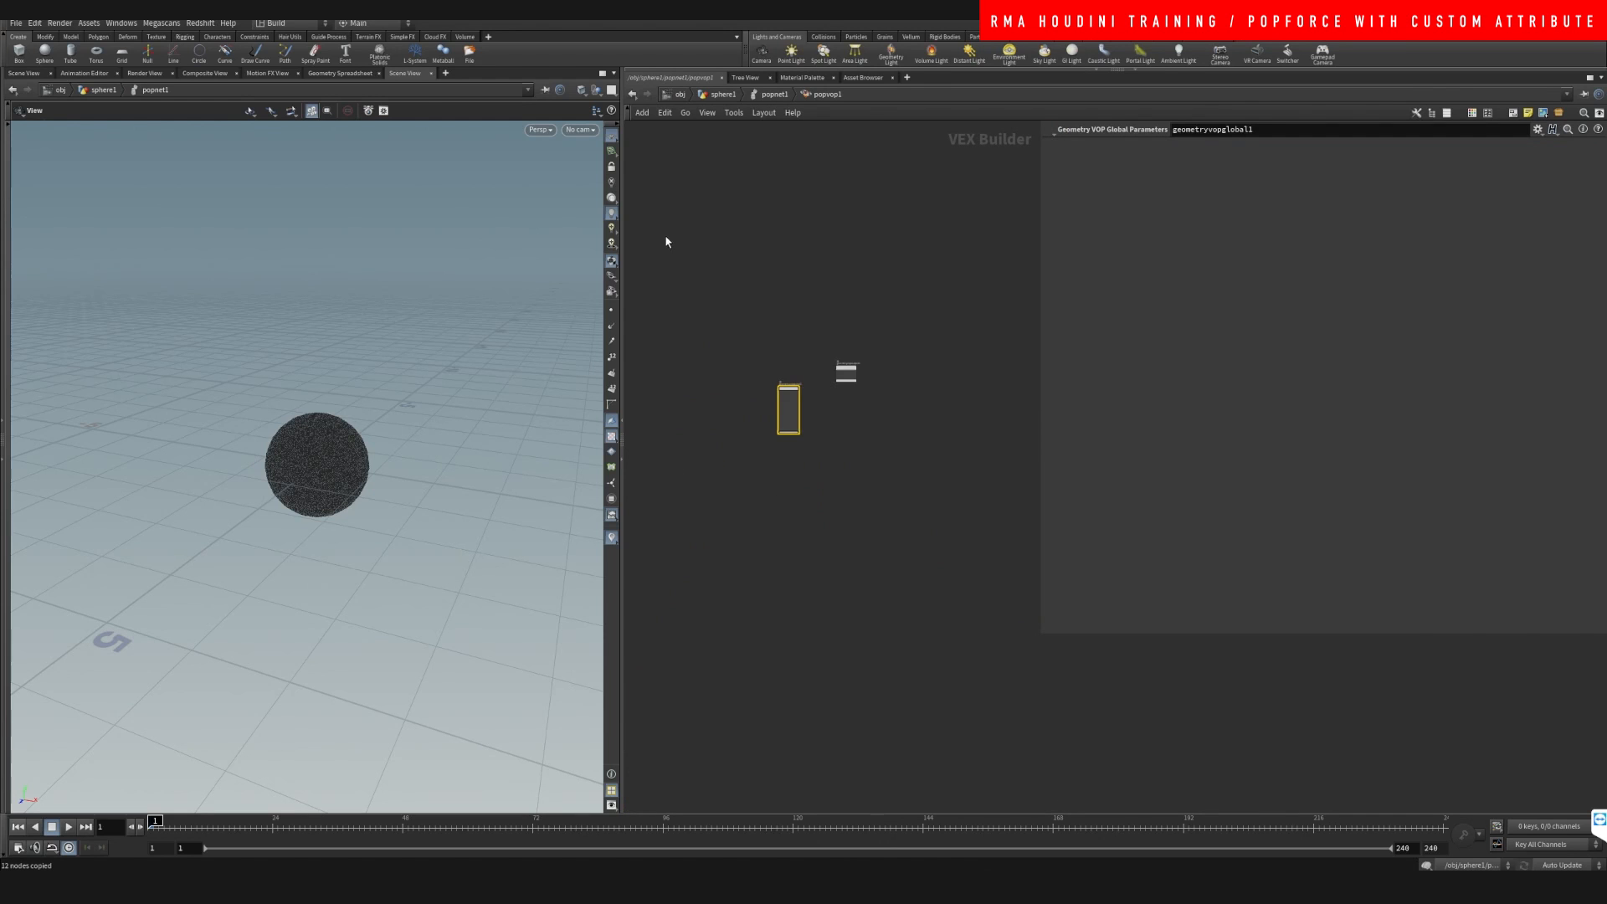
left_click_drag(666, 241, 911, 442)
key("Delete")
key("ctrl+v")
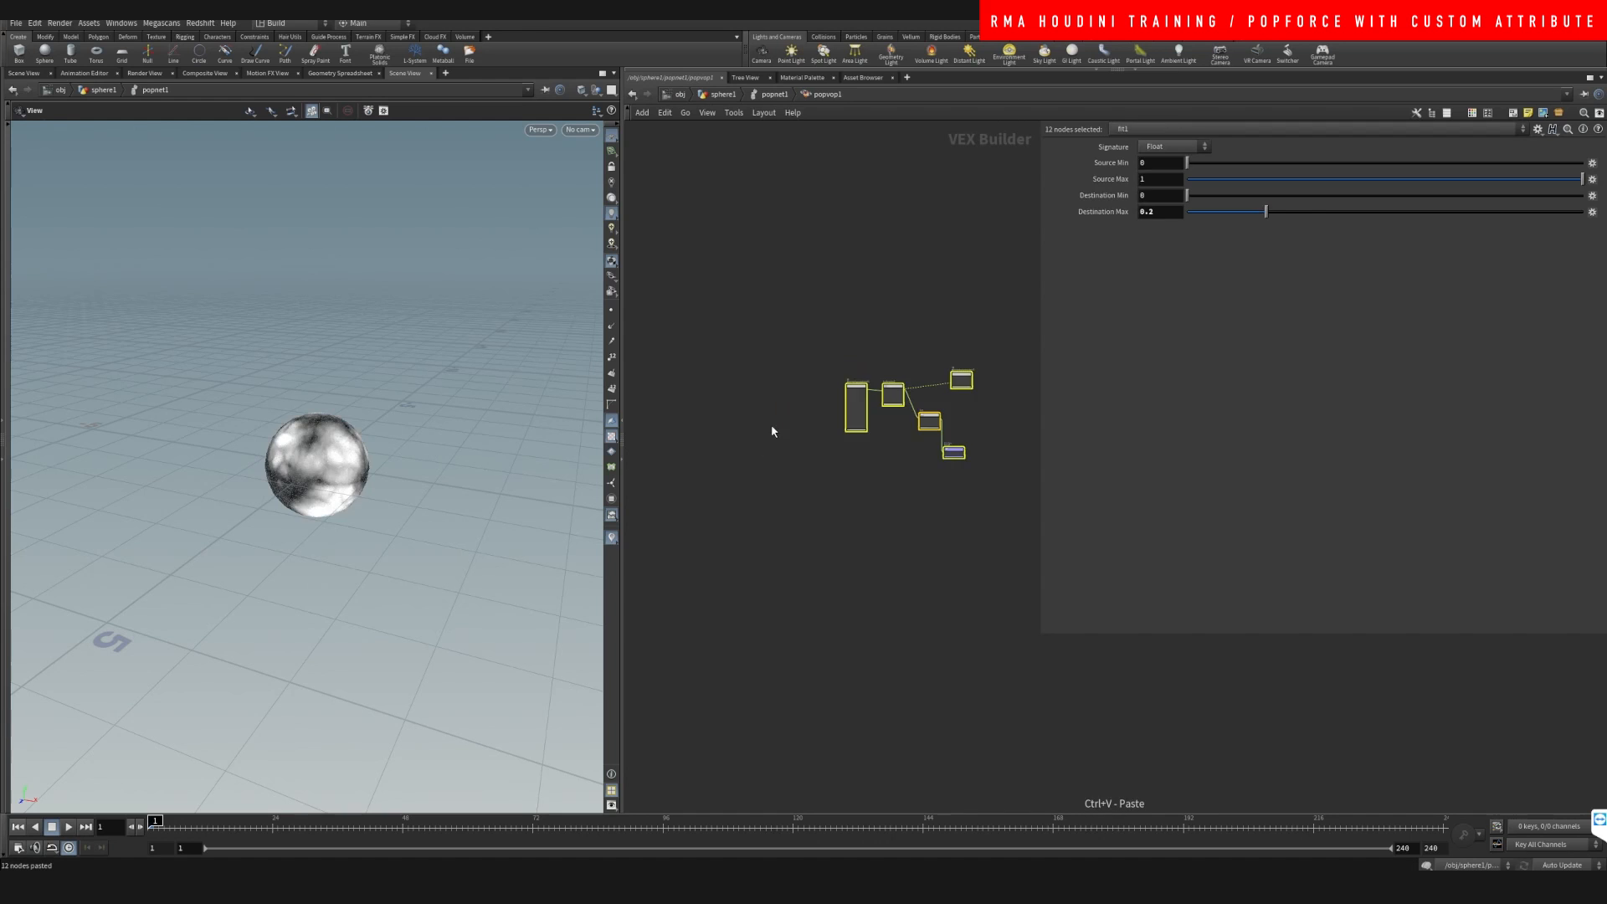
Spread out the pasted nodes, set fit1's Destination Max to 1 and return to popnet1
scroll(907, 524, "up", 2)
scroll(809, 498, "up", 5)
left_click(828, 489)
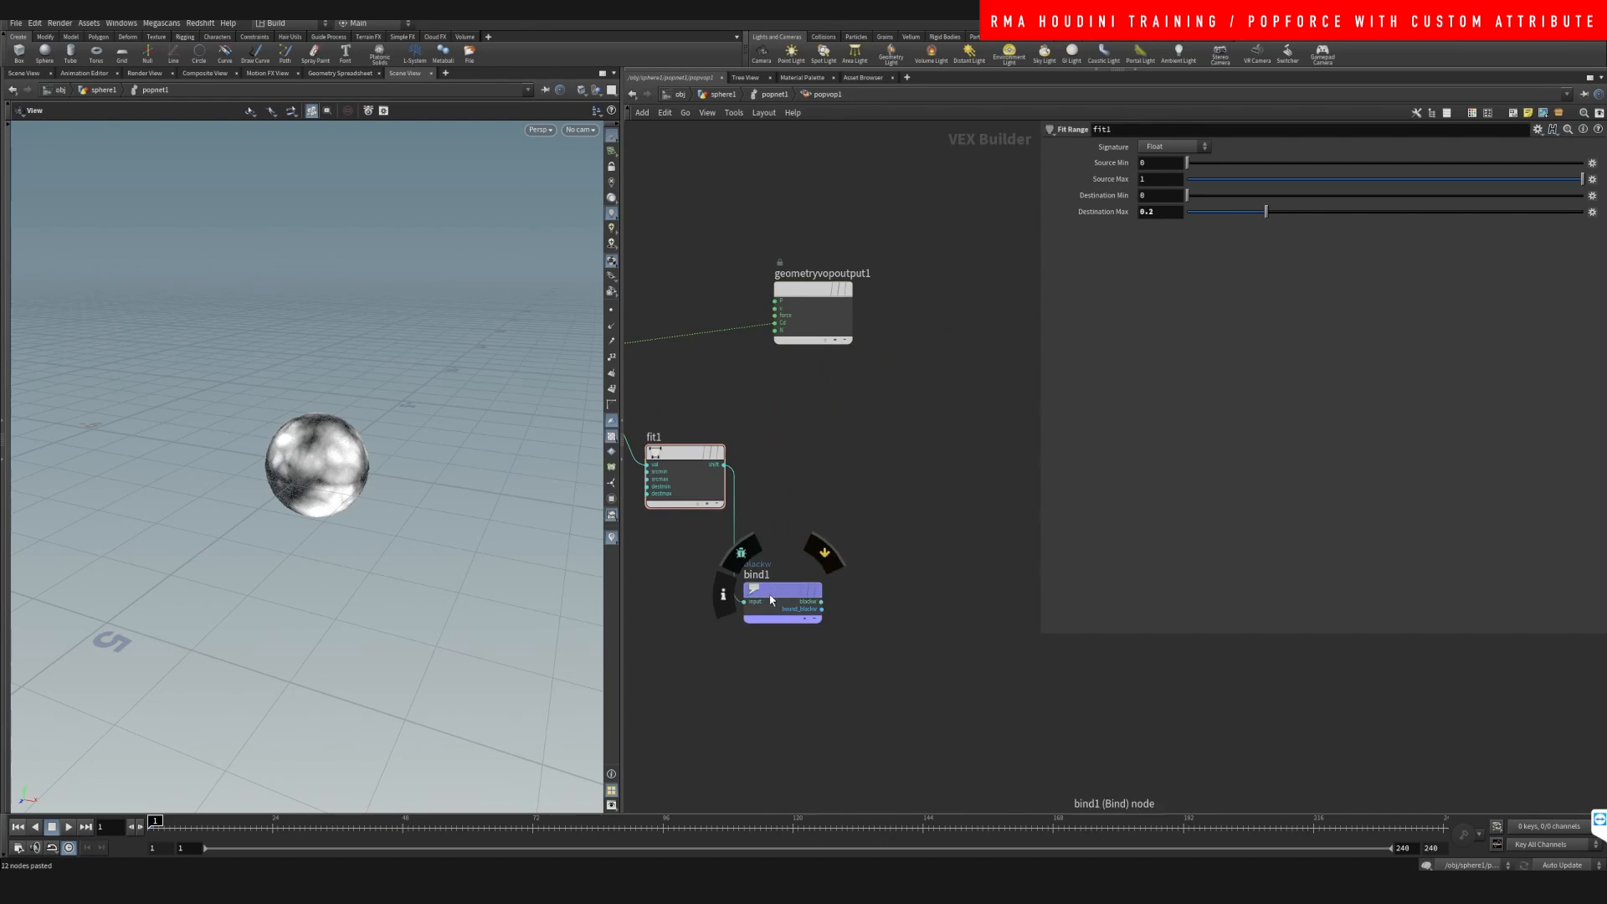
left_click_drag(771, 598, 893, 562)
middle_click_drag(703, 405, 801, 410)
left_click_drag(805, 382, 792, 514)
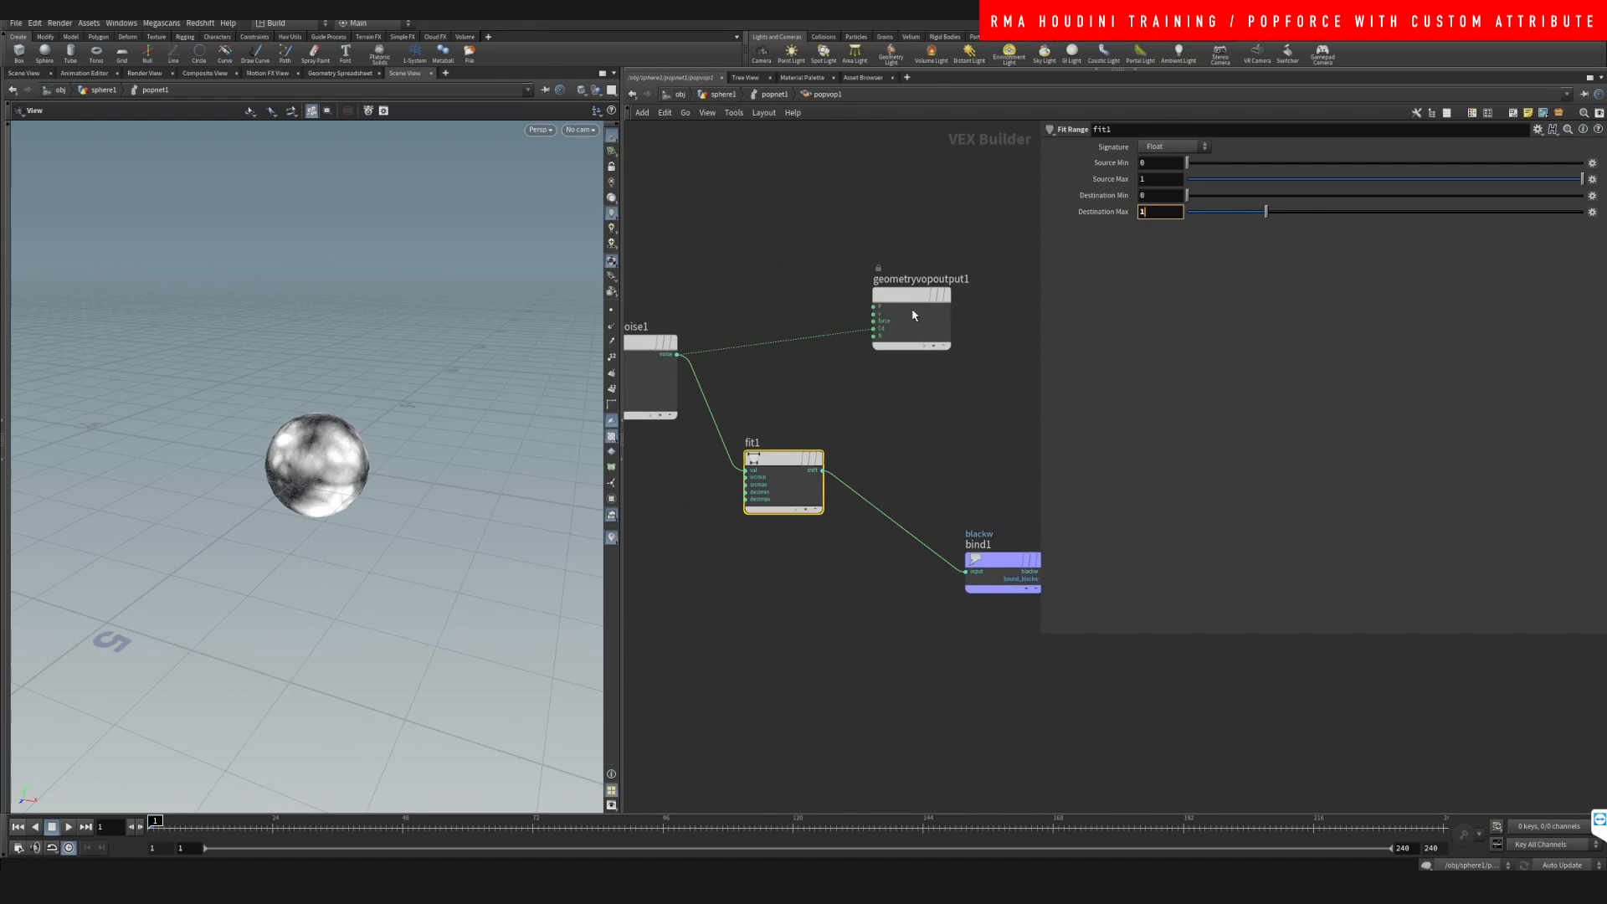
key("Return")
left_click(813, 260)
middle_click_drag(813, 260, 858, 266)
left_click_drag(737, 274, 705, 411)
left_click(775, 94)
mouse_move(733, 501)
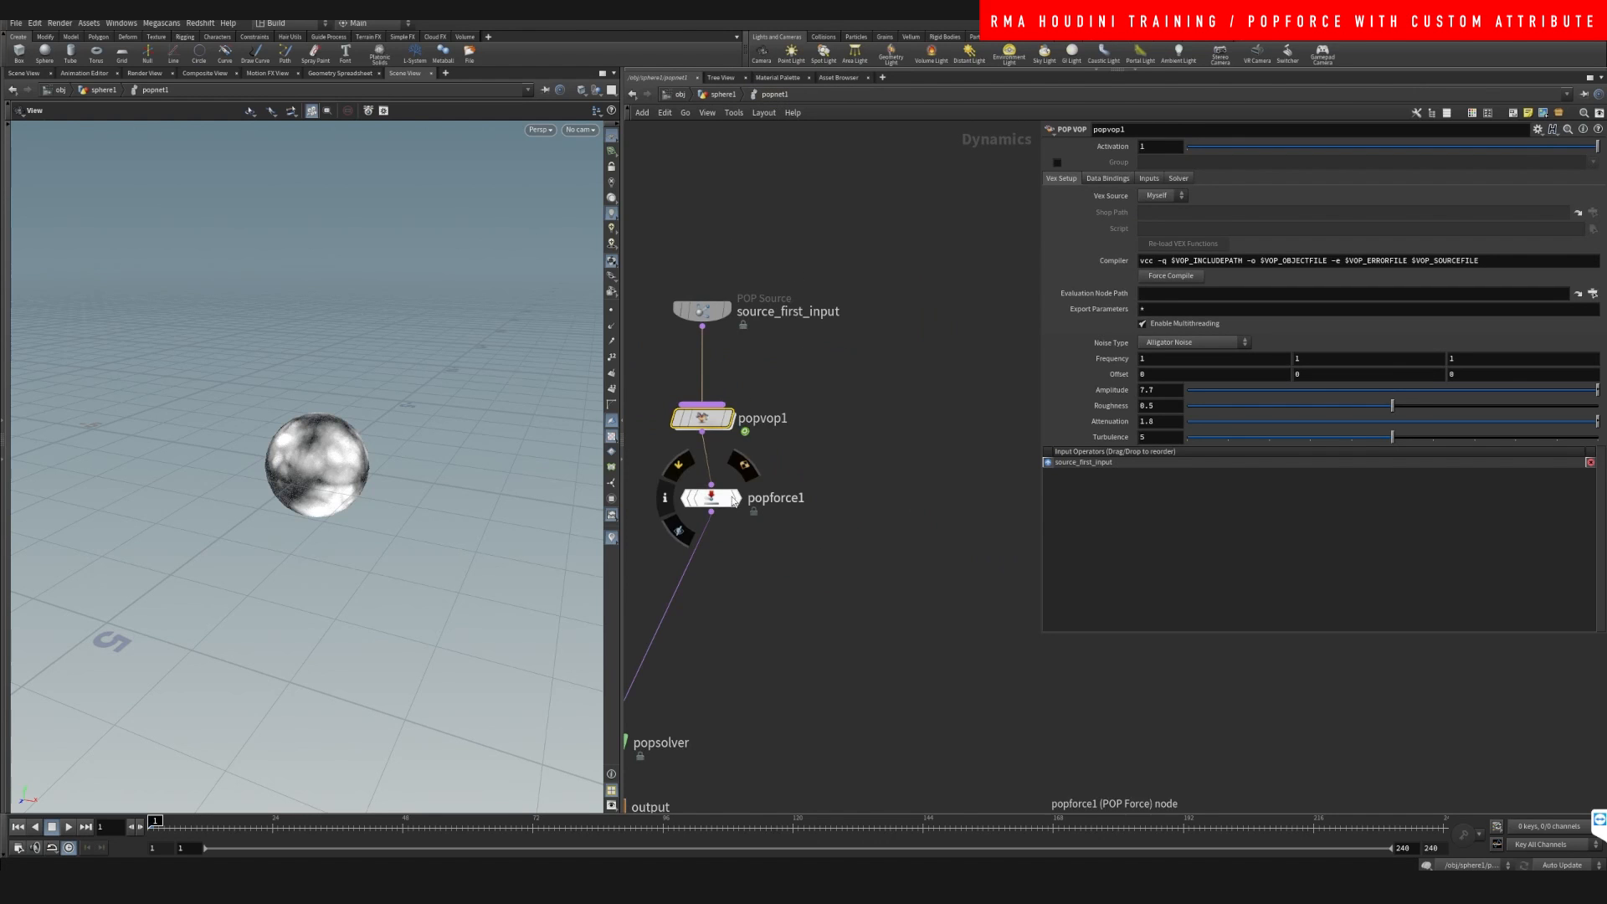
left_click(737, 387)
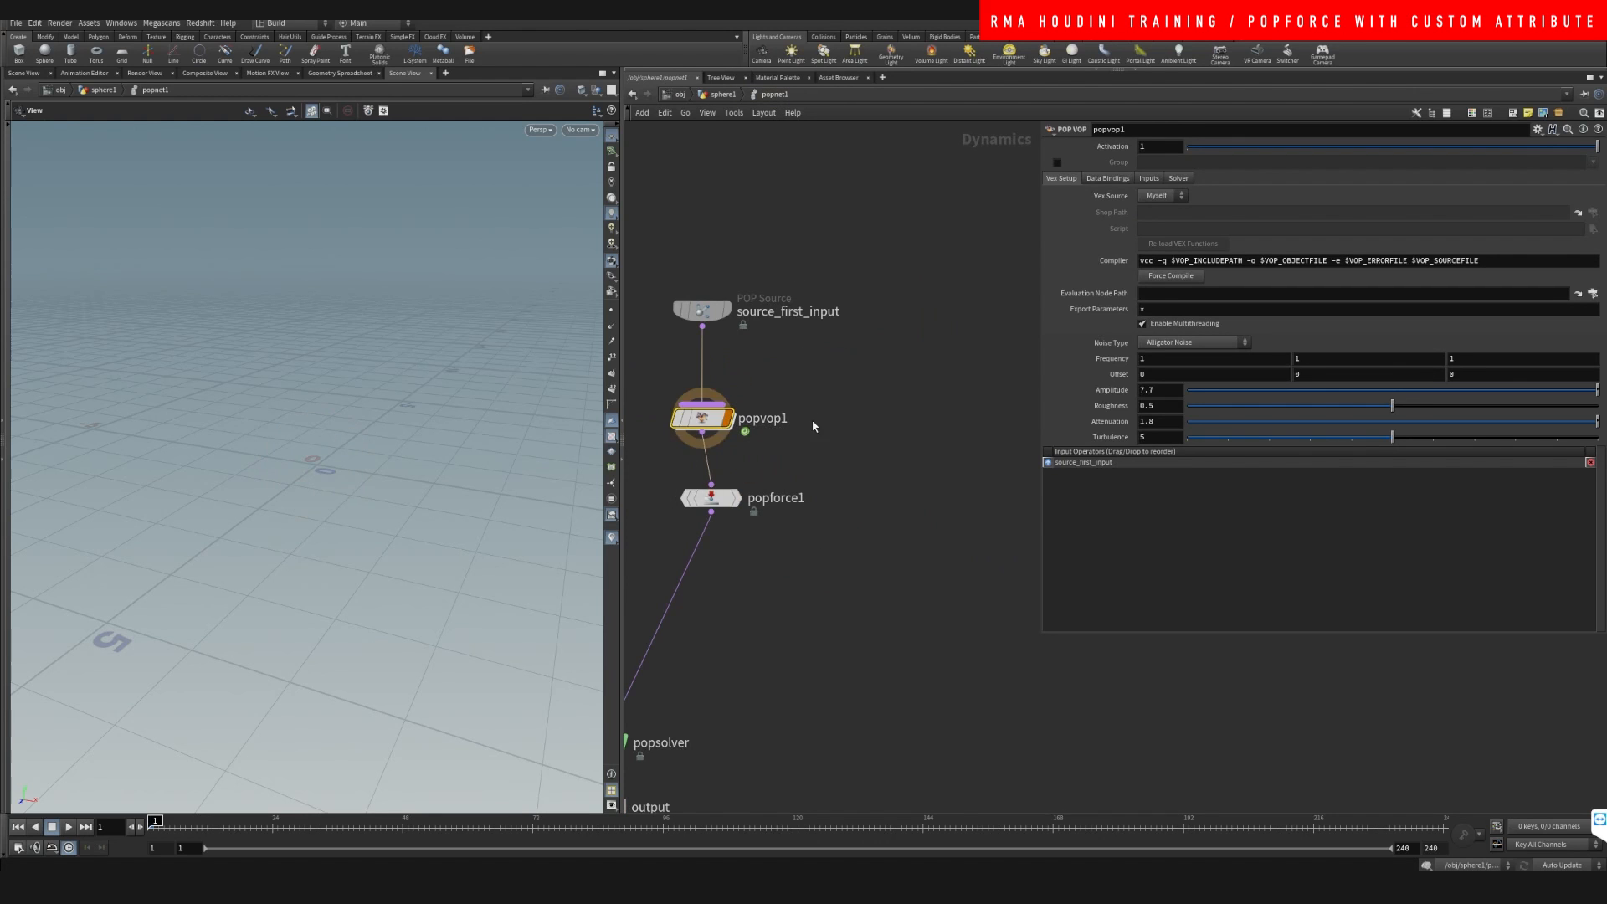
middle_click_drag(811, 626, 906, 600)
mouse_move(716, 610)
left_click(741, 580)
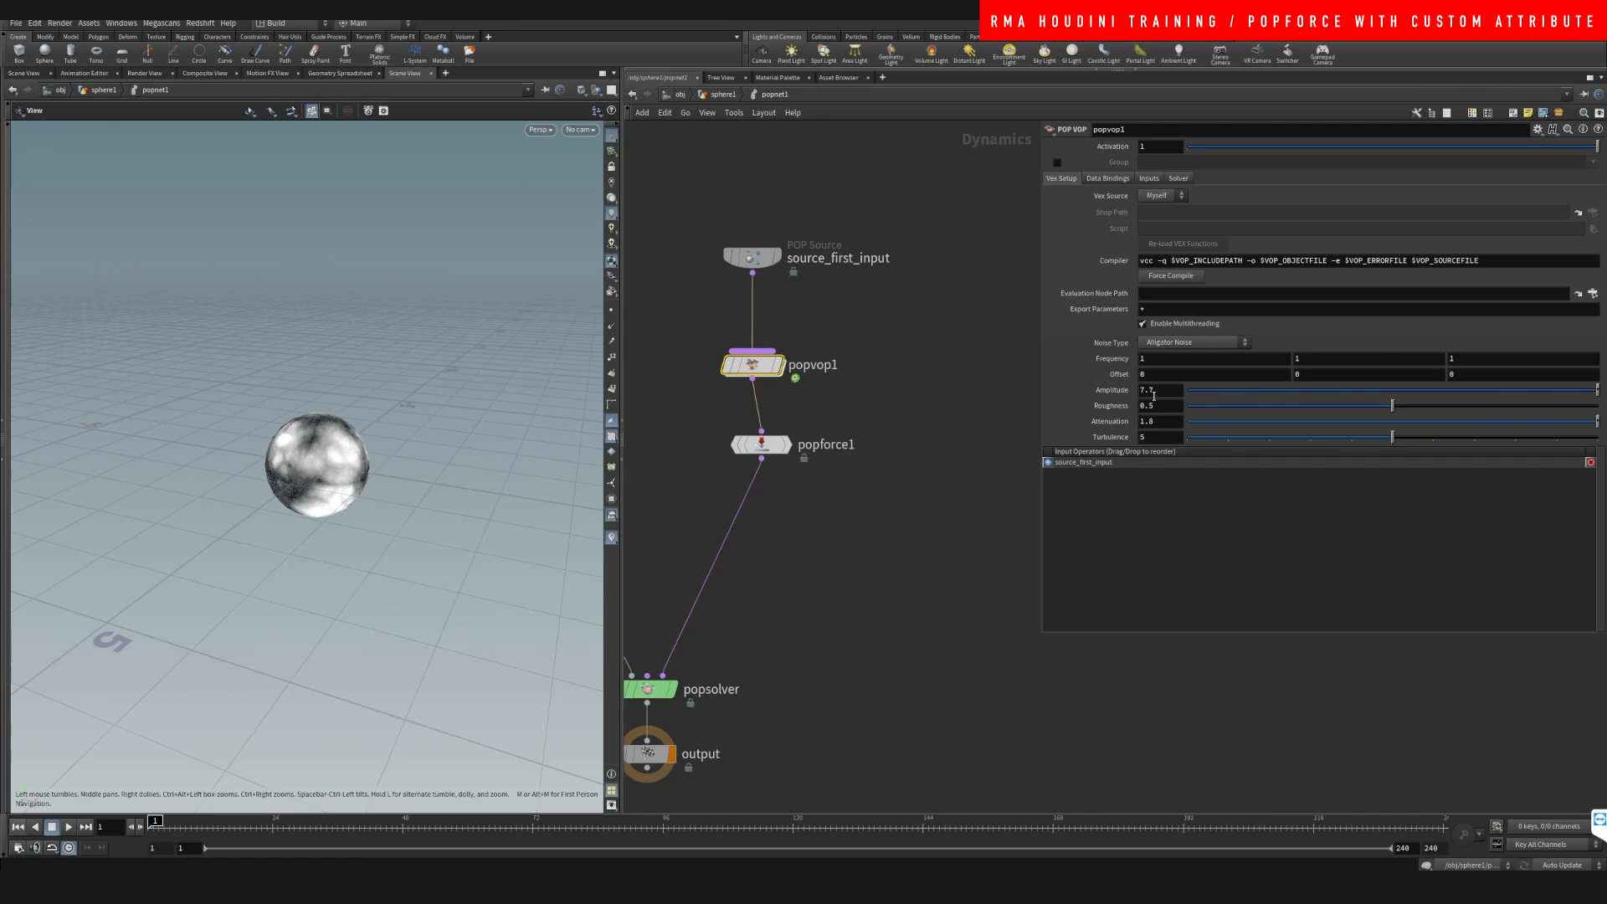
Raise popvop1's Amplitude to 42.7, keyframe it and move that key to about frame 73
mouse_move(1180, 393)
middle_mouse_down()
mouse_move(1172, 366)
mouse_move(1193, 362)
mouse_move(1202, 400)
middle_mouse_up()
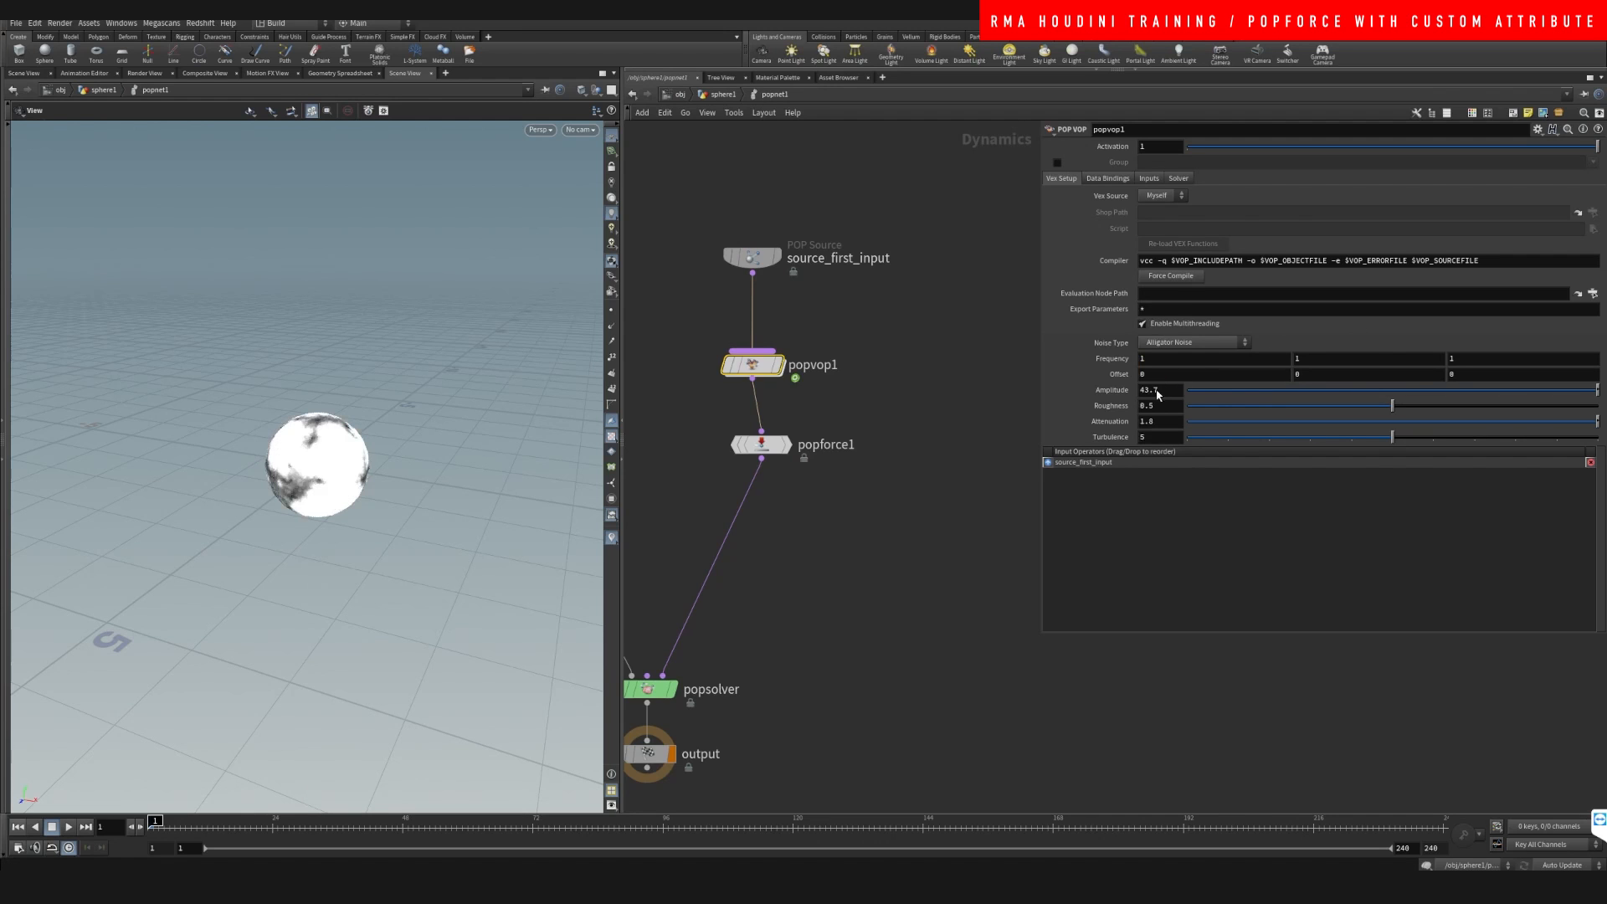
left_click(1160, 390, "alt")
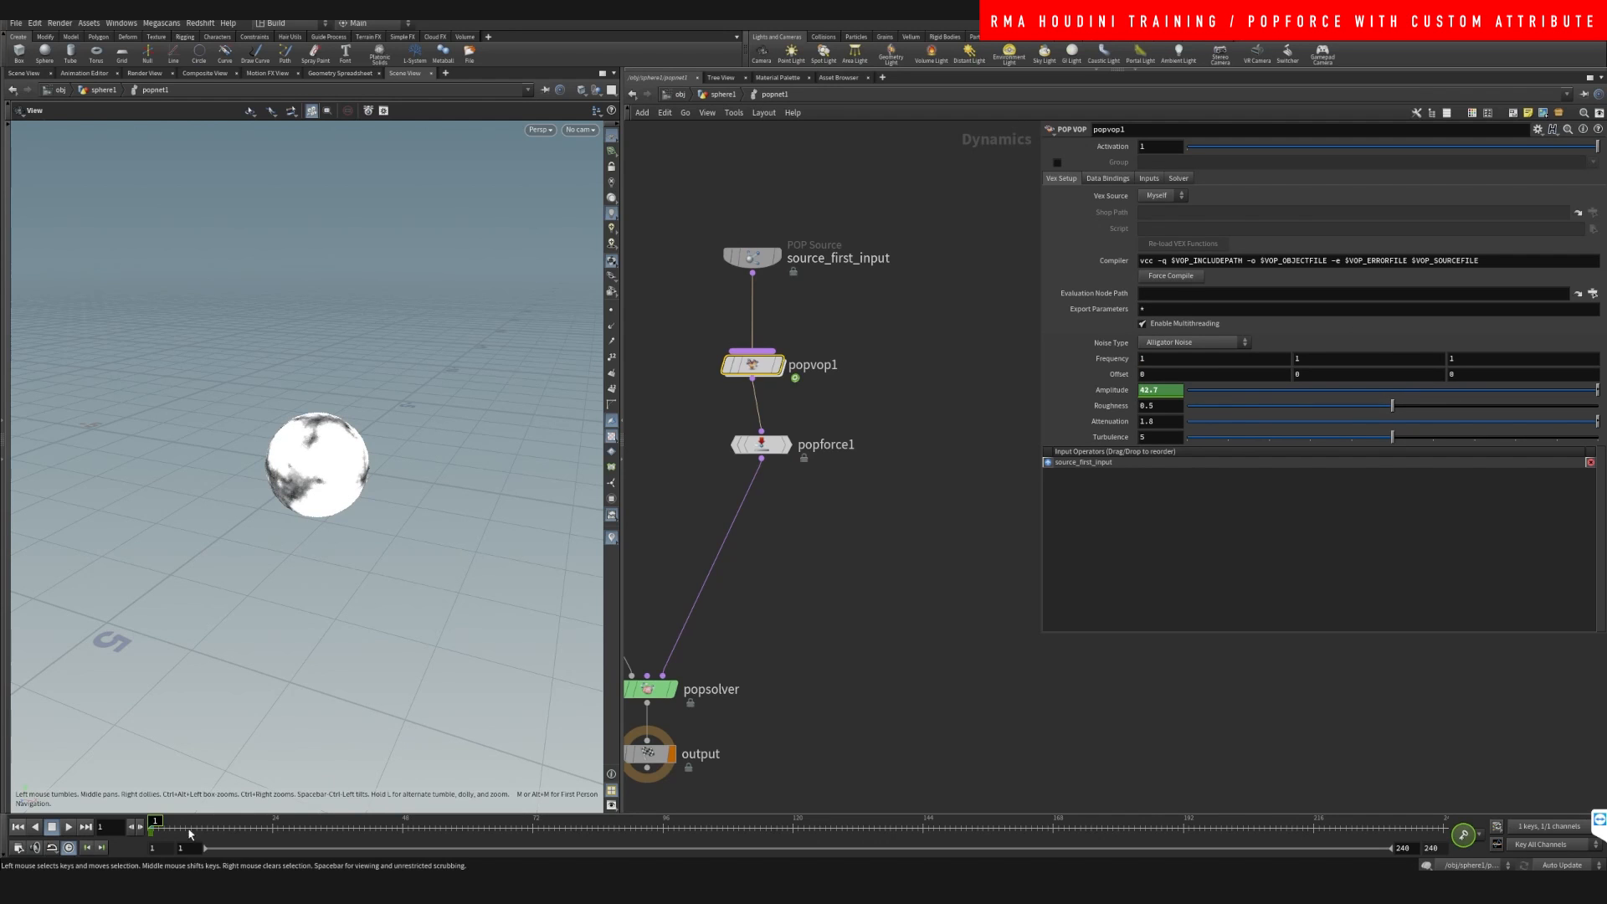
left_click_drag(167, 831, 541, 829)
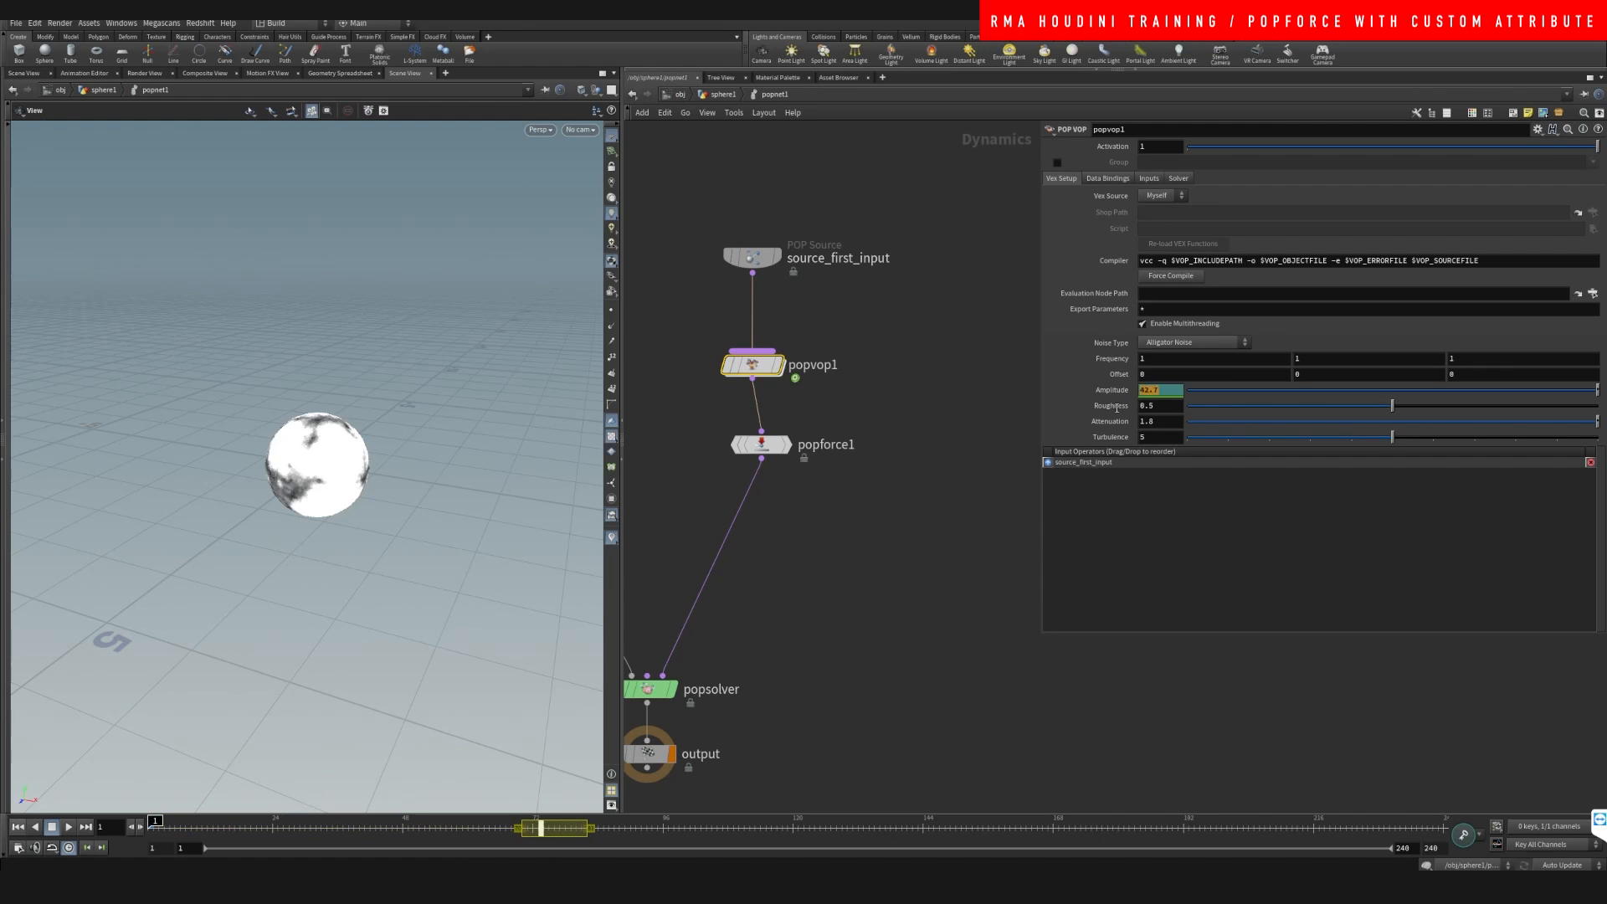
Set popvop1's animated Amplitude to 1 at frame 1 and align popforce1 directly below popvop1
type("1")
key("Return")
left_click(835, 626)
middle_click_drag(819, 589, 823, 549)
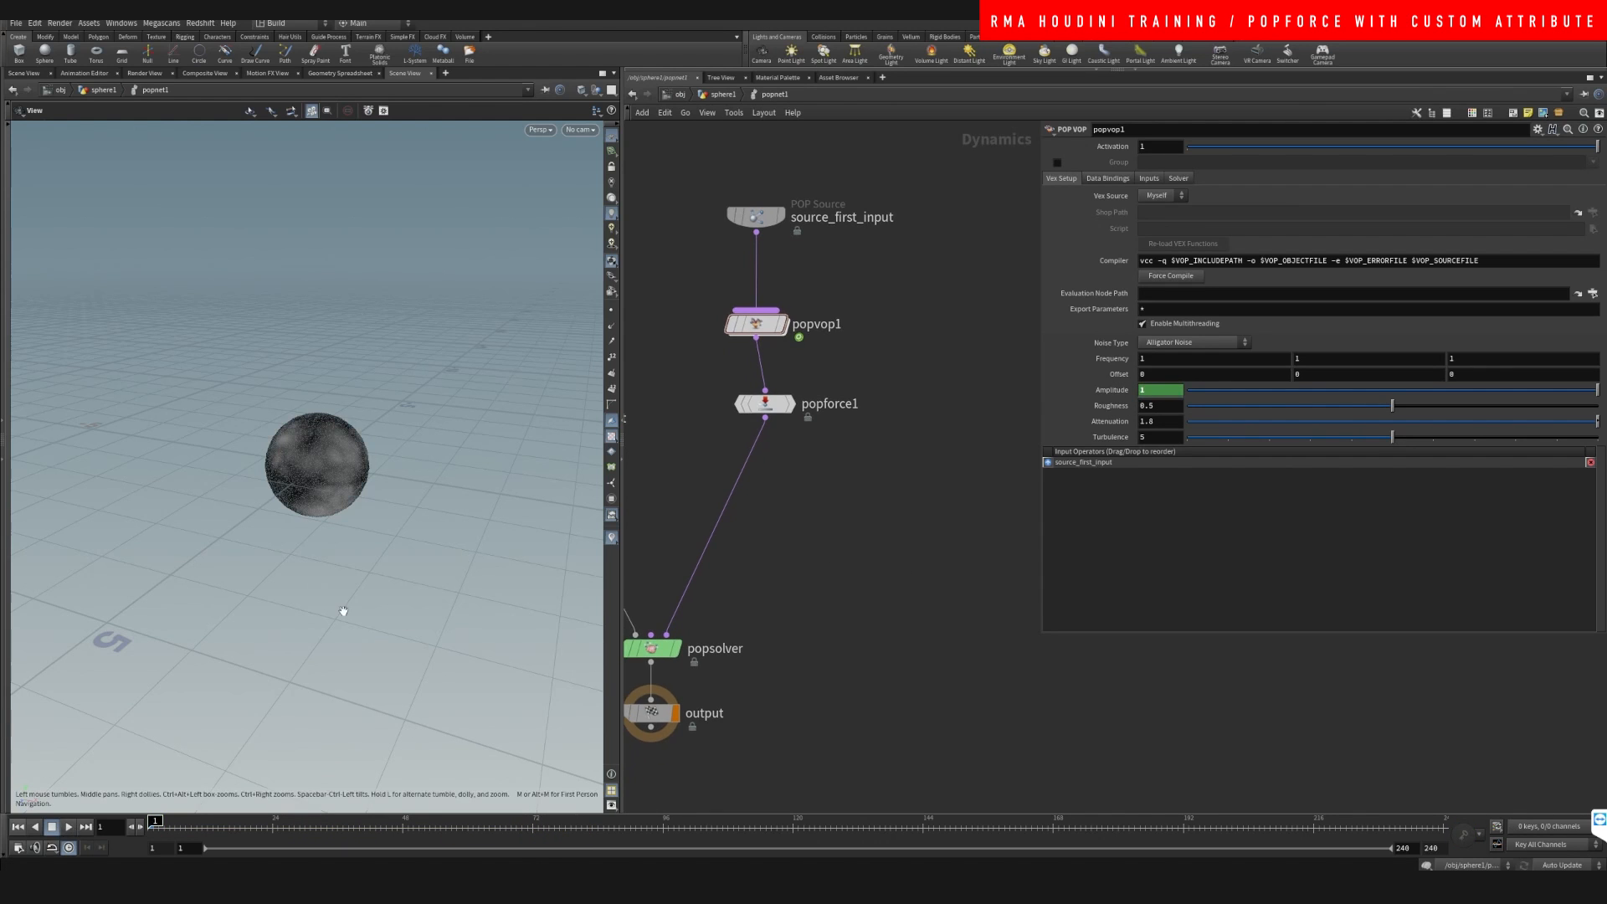
left_click_drag(771, 406, 762, 401)
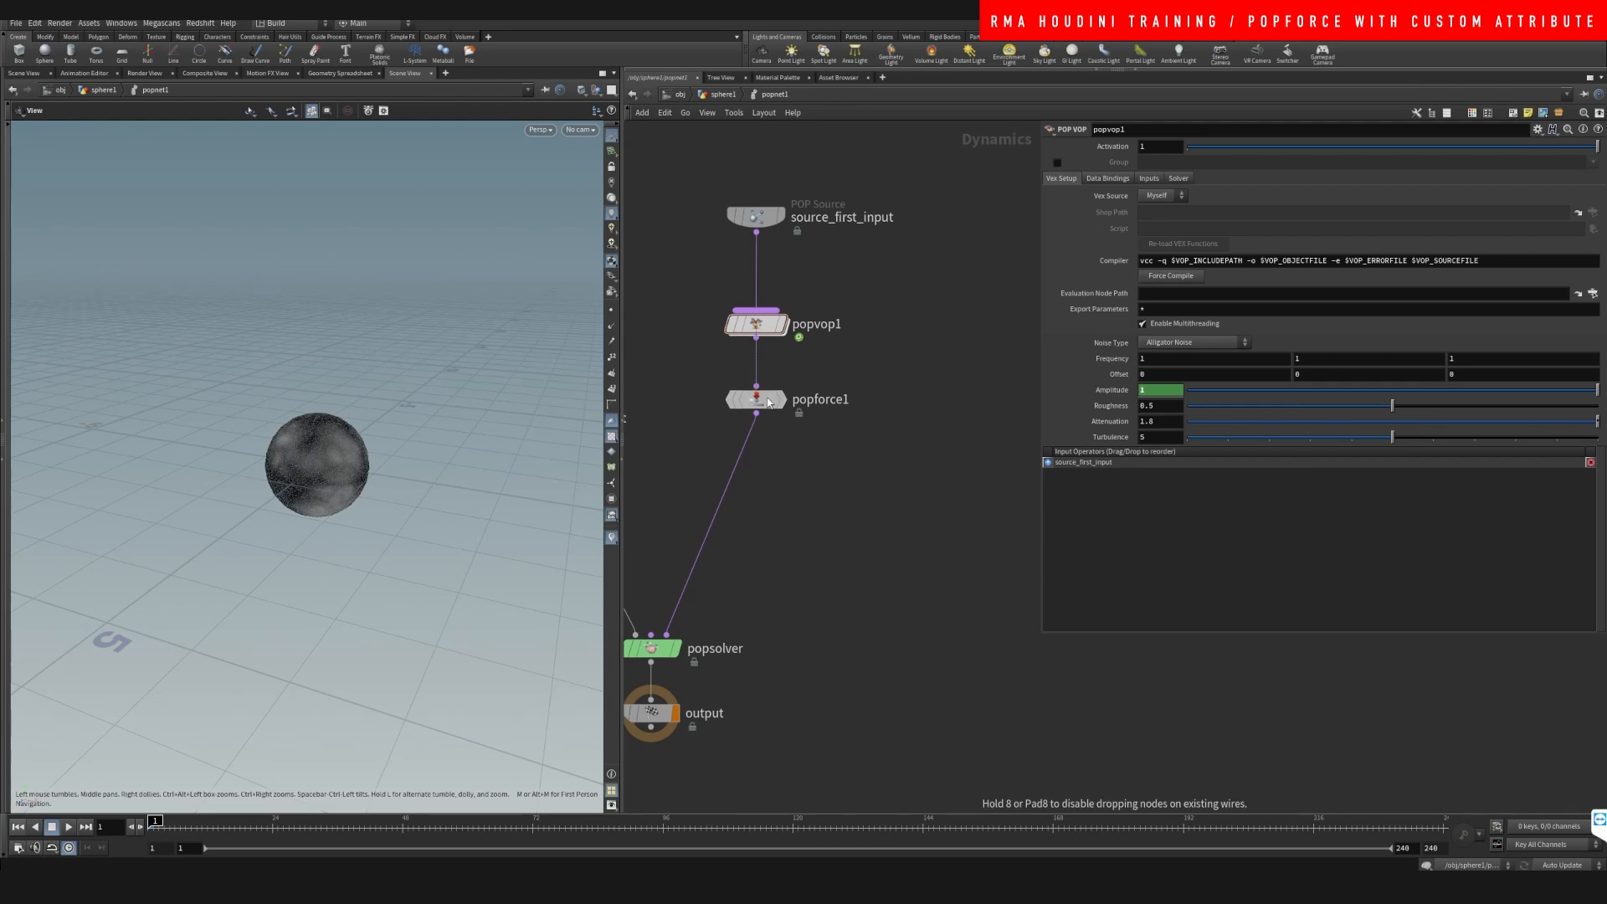
Play the simulation, scrub back to frame 63 and examine from several angles how the particles respond to the animated noise amplitude
left_click(68, 827)
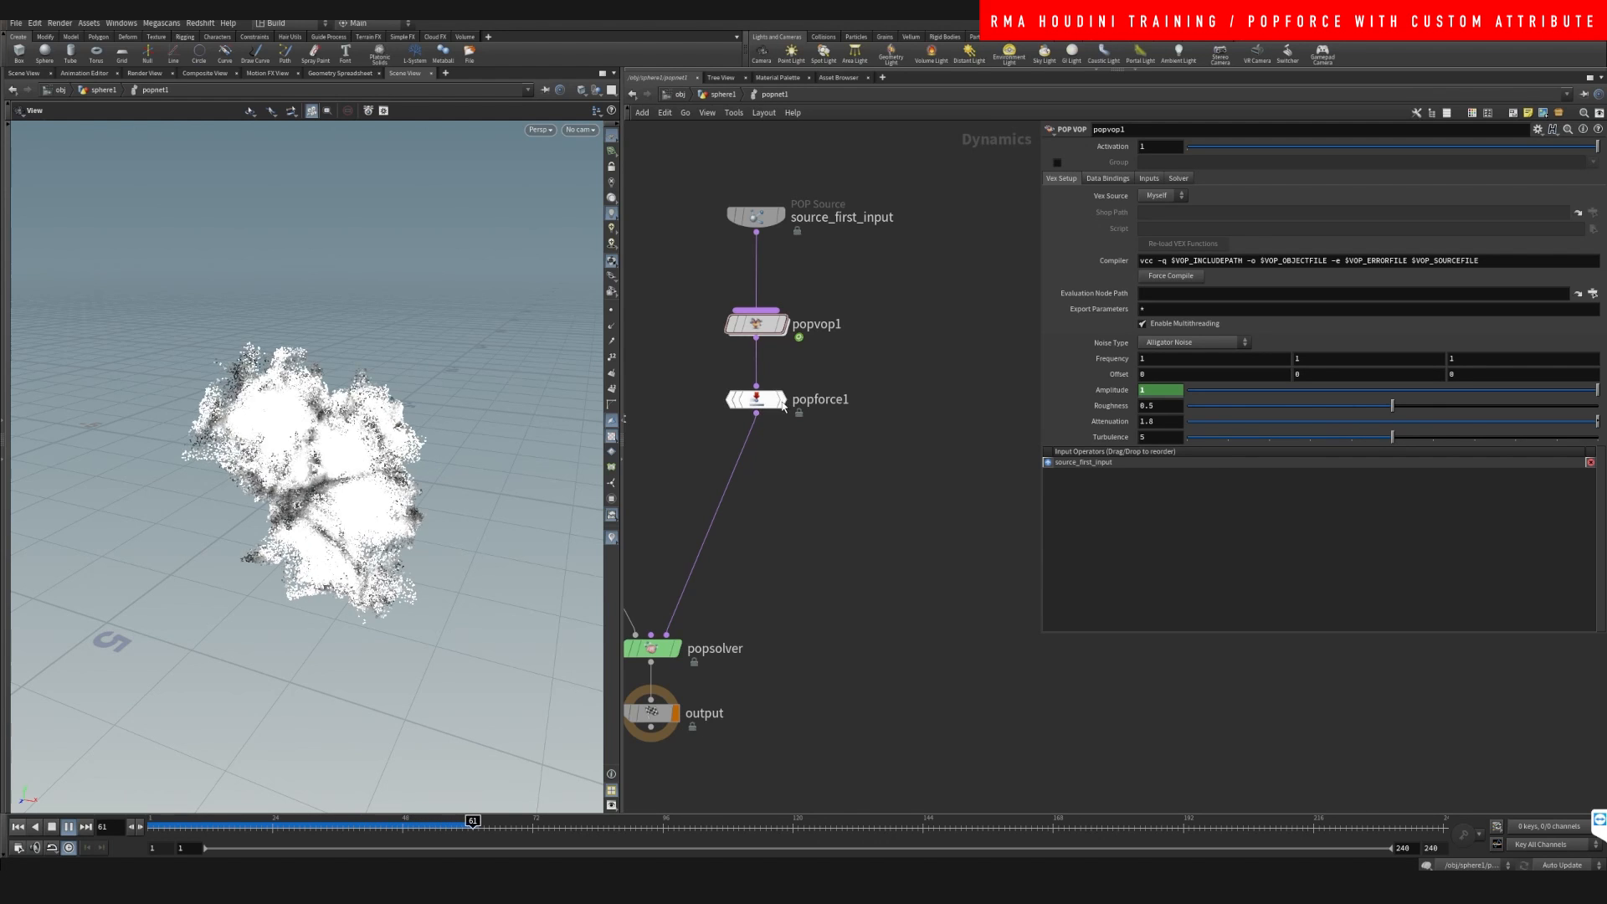
mouse_move(777, 413)
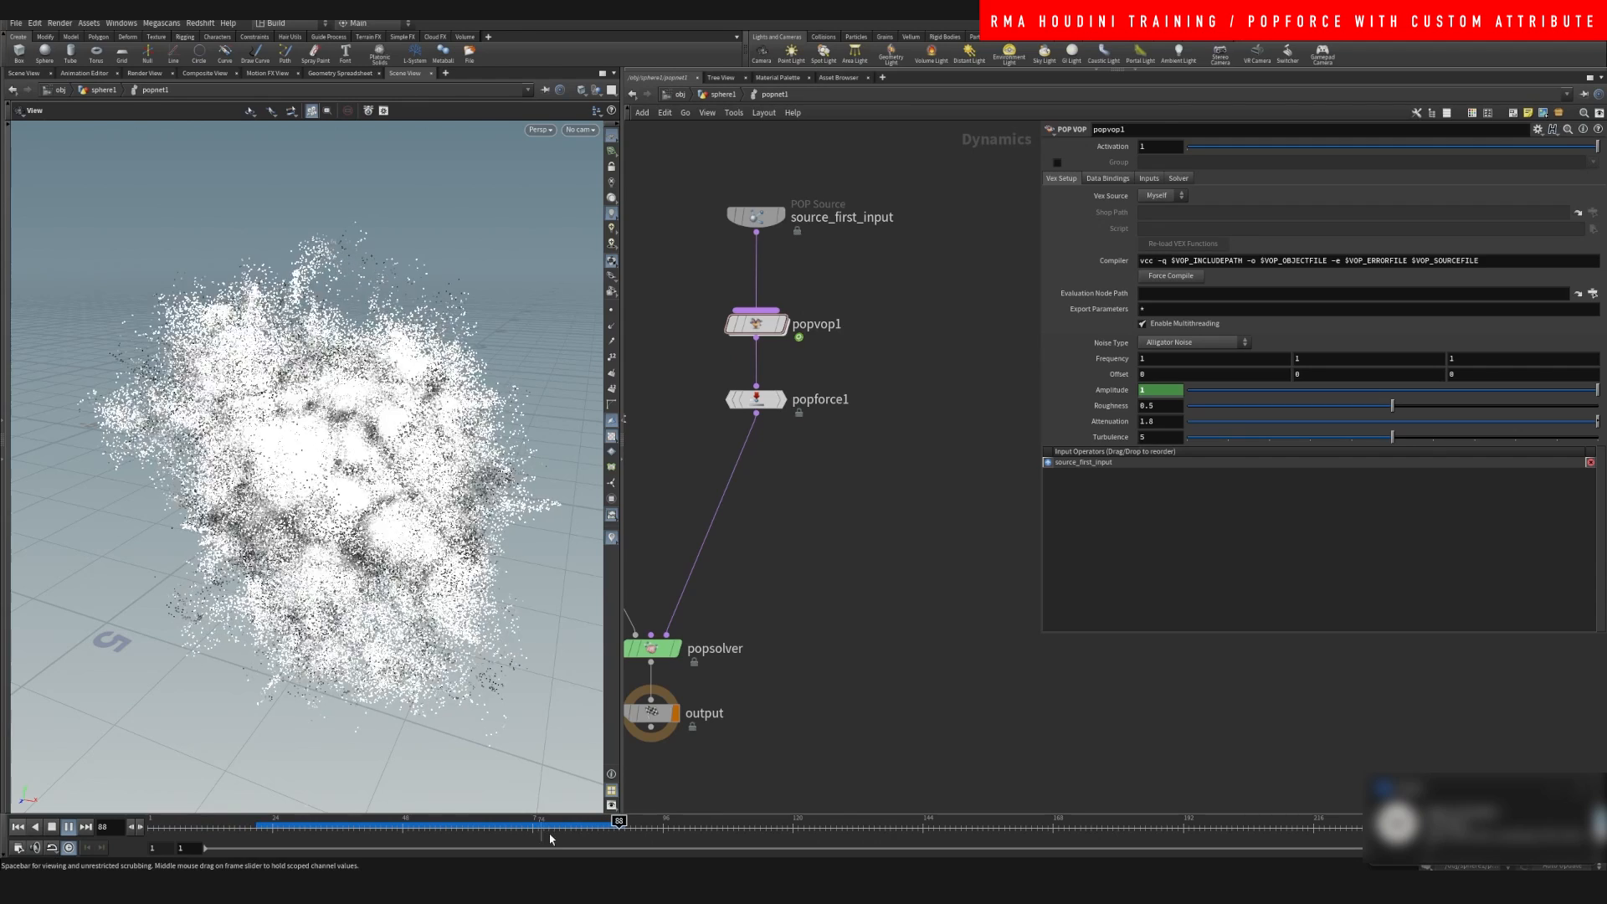
left_click_drag(563, 828, 381, 778)
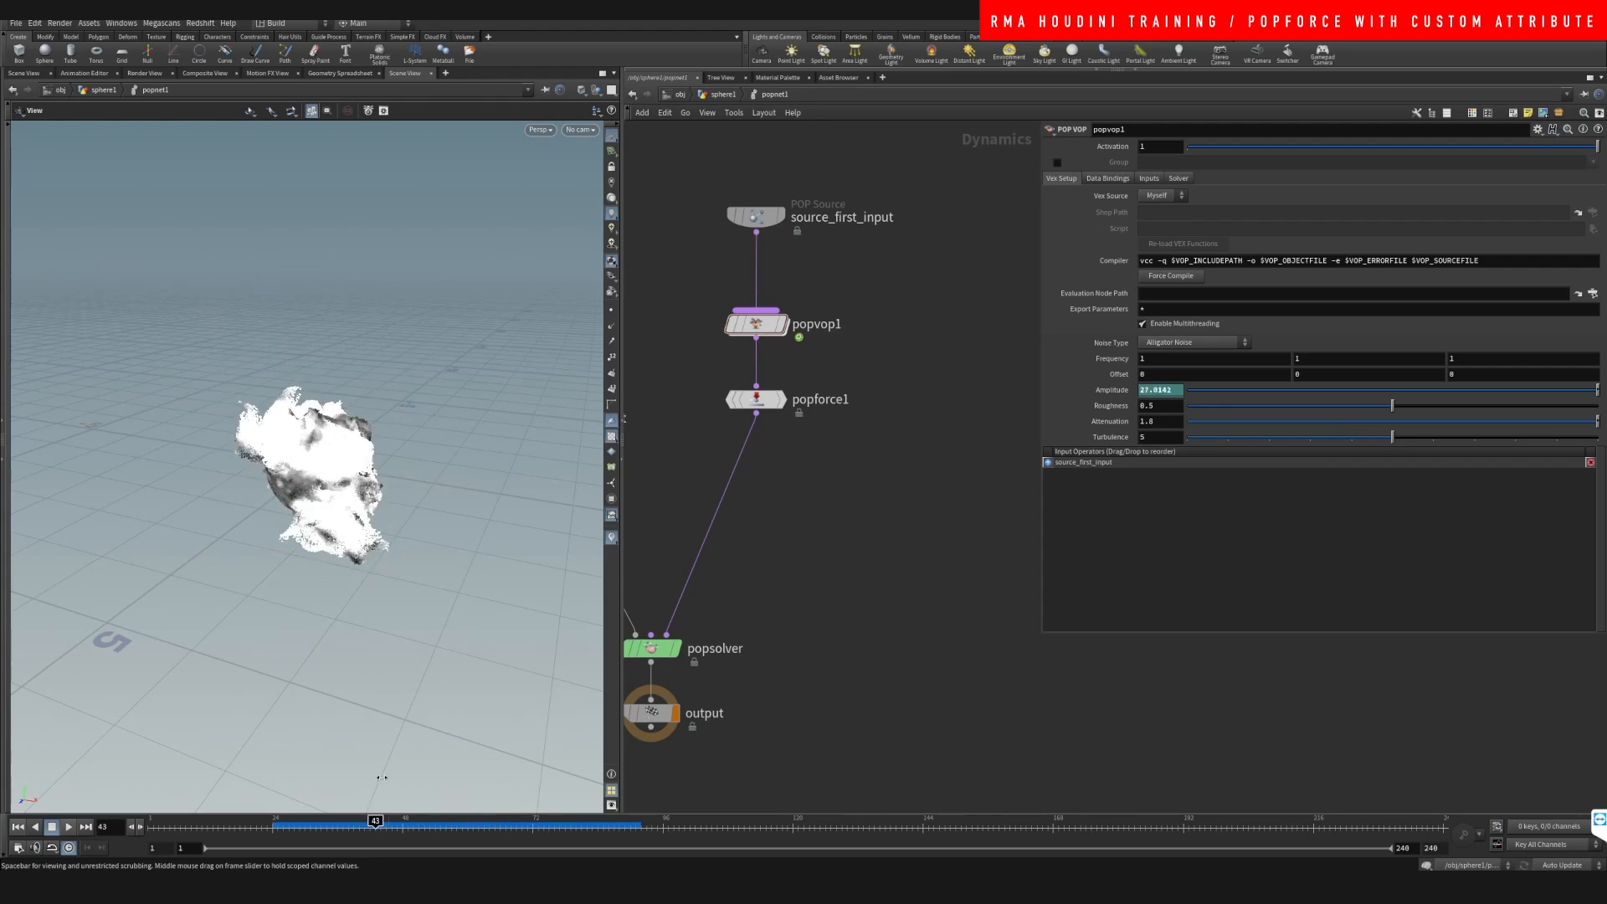
left_click_drag(521, 782, 487, 795)
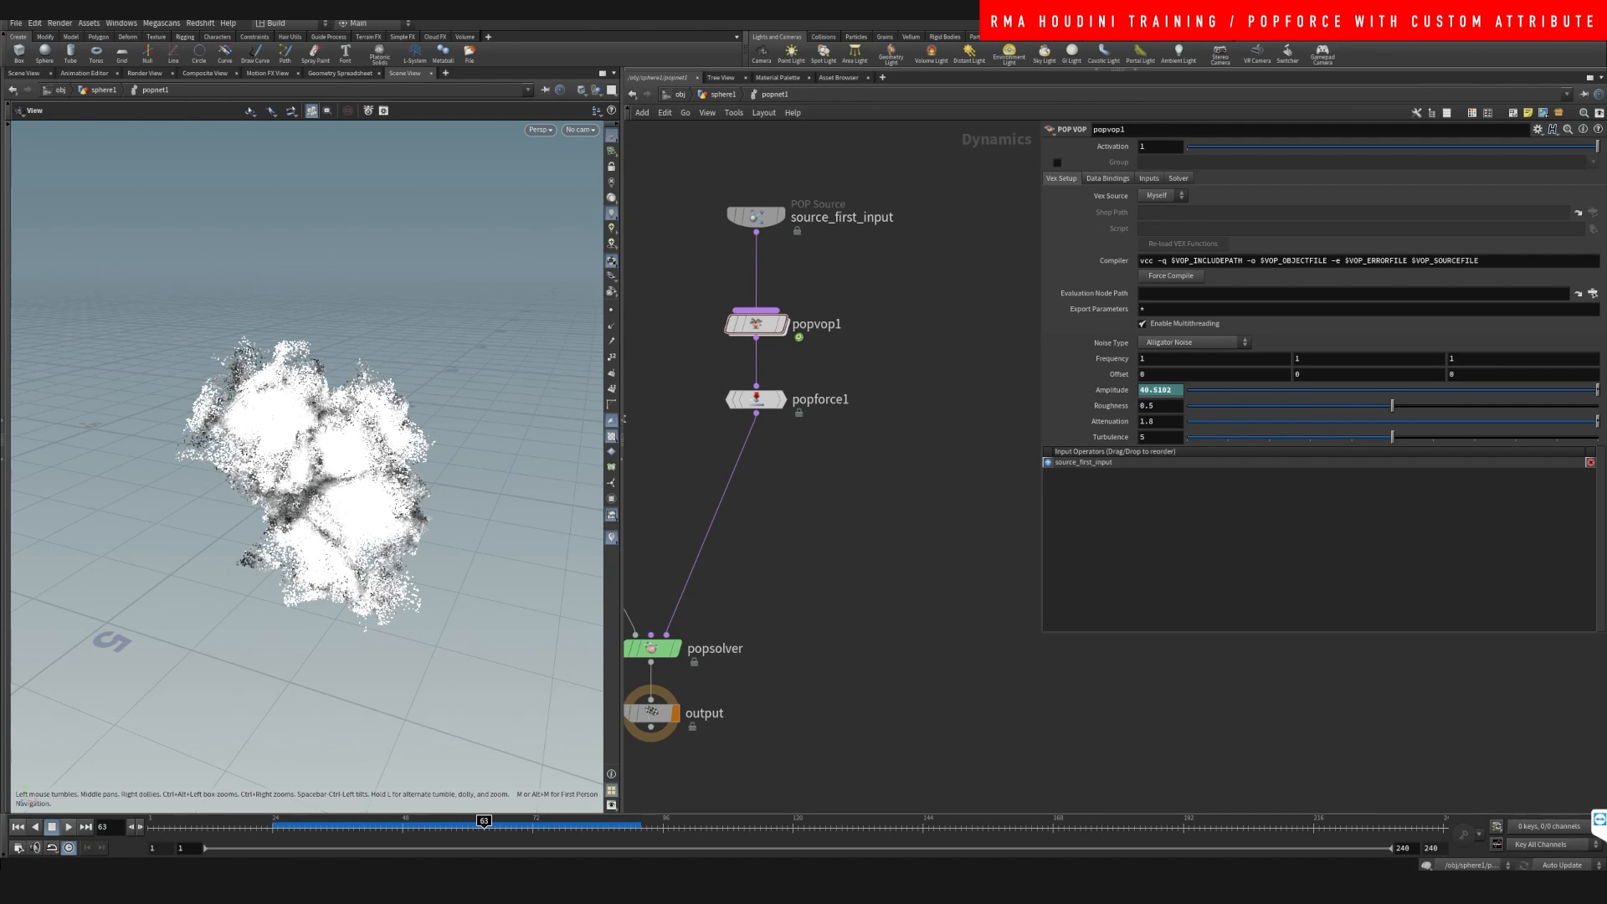
left_click_drag(488, 499, 545, 479)
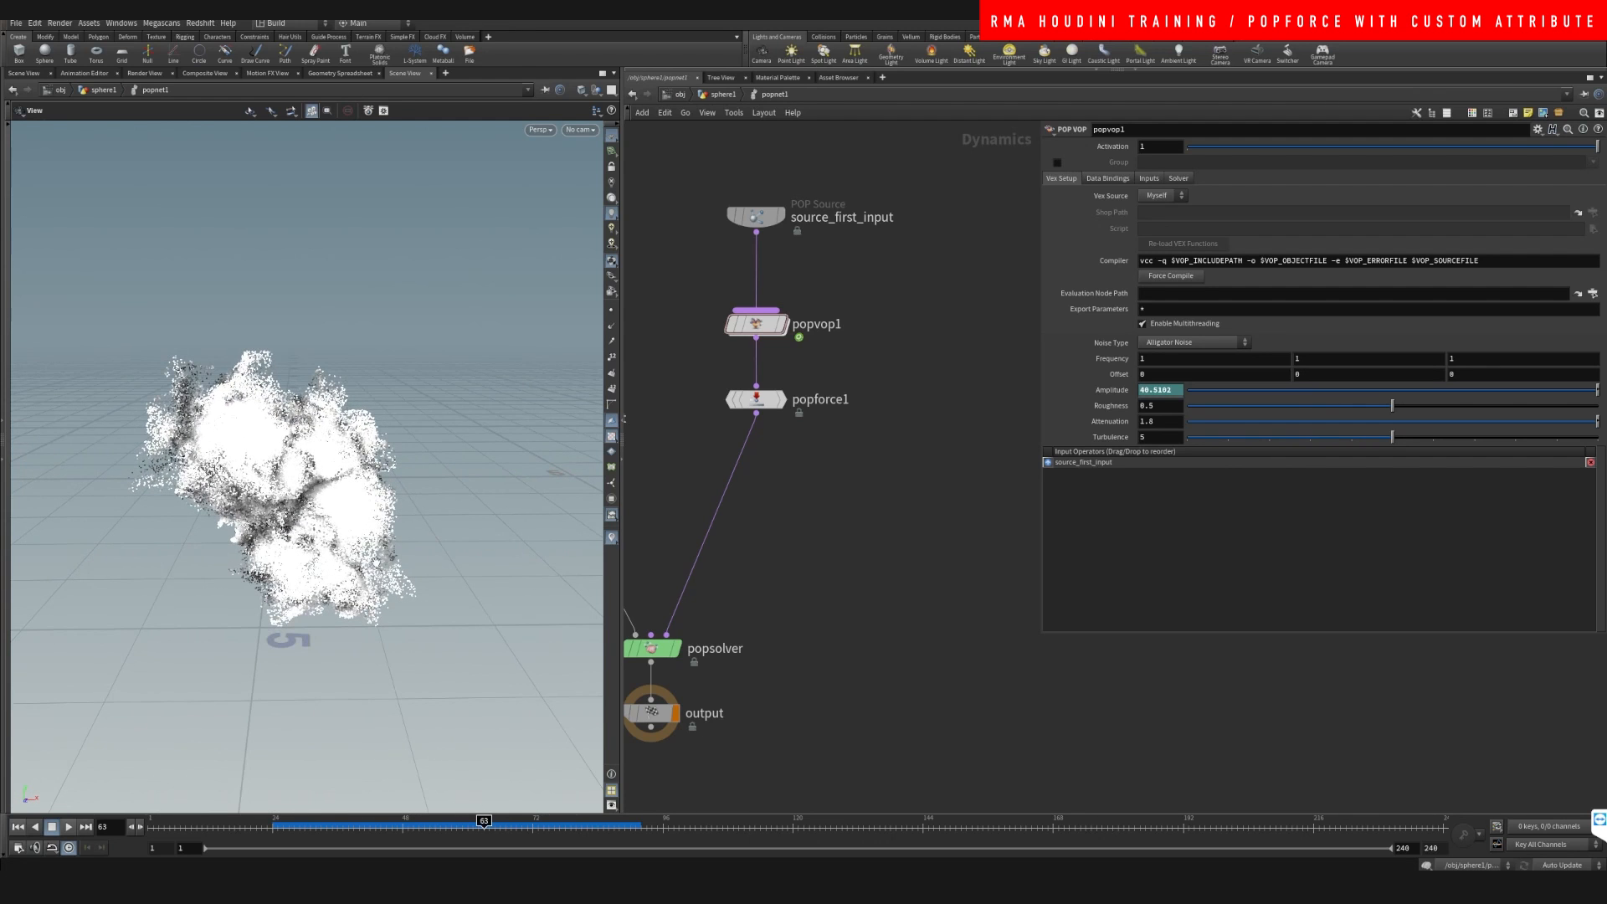
middle_click_drag(349, 489, 352, 555)
left_click_drag(352, 555, 320, 523)
middle_click_drag(331, 568, 322, 508)
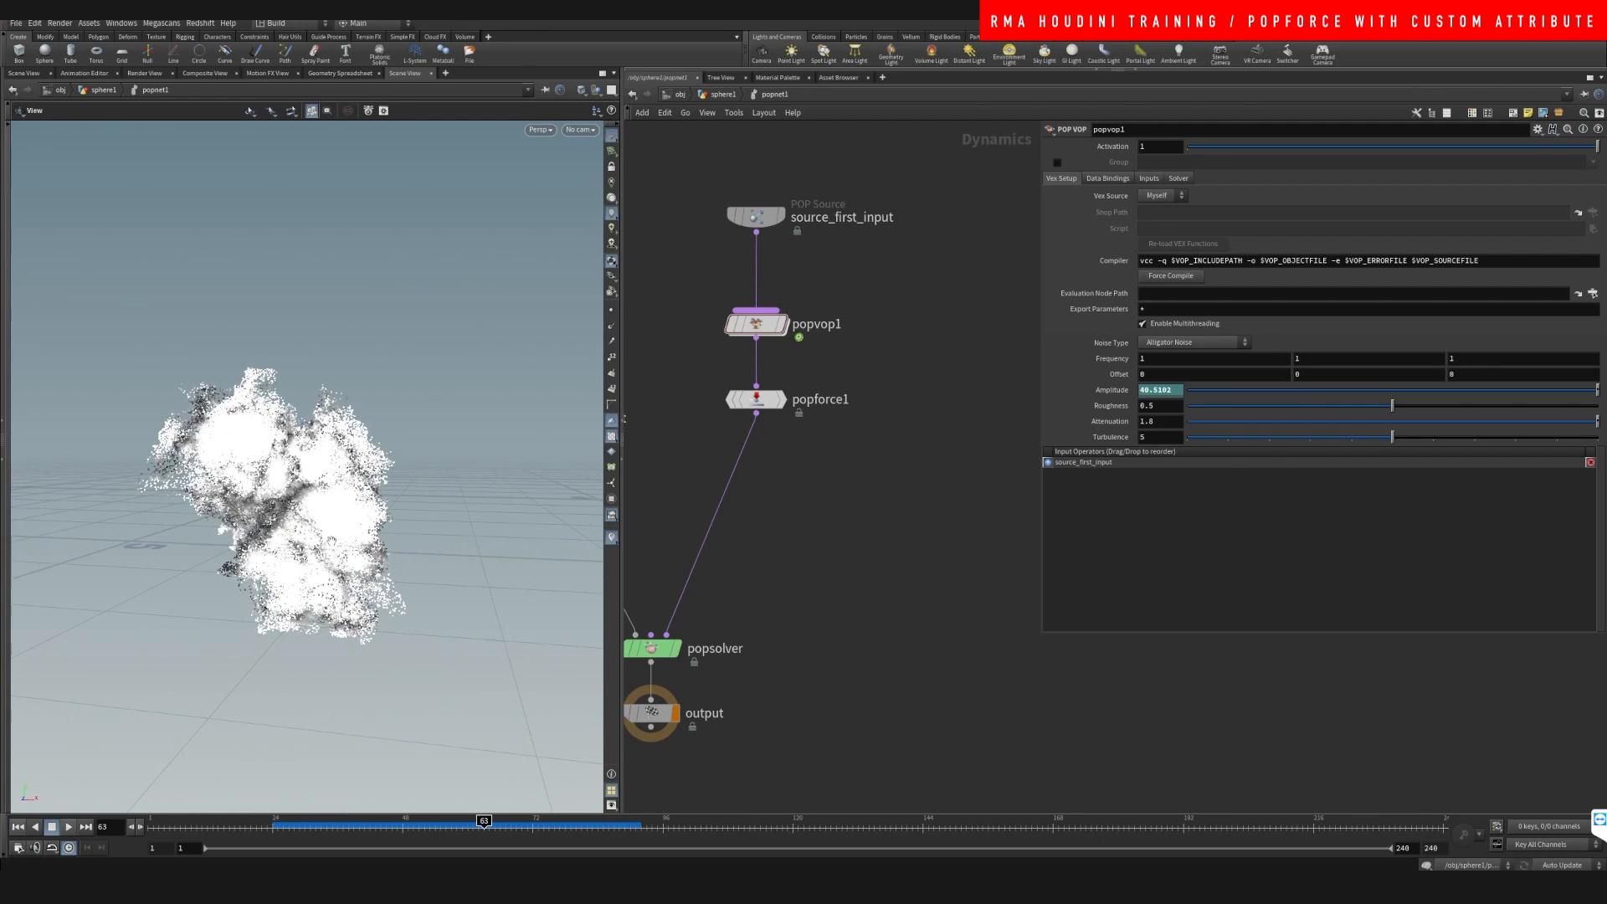
left_click_drag(332, 541, 341, 553)
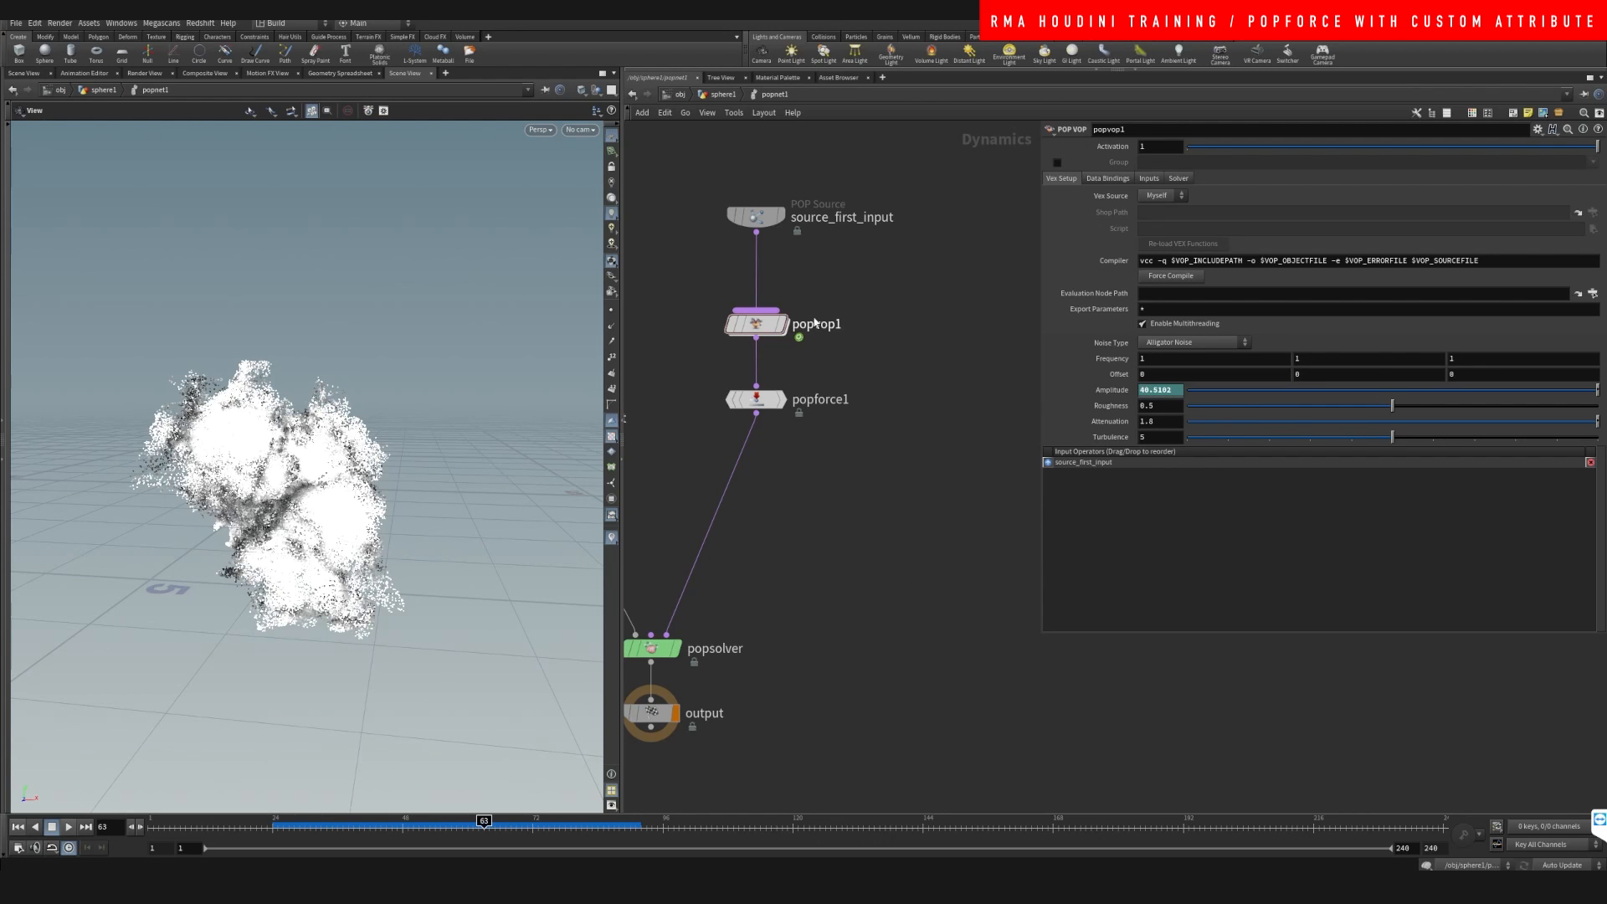
Return to the sphere1 geometry network
left_click(719, 95)
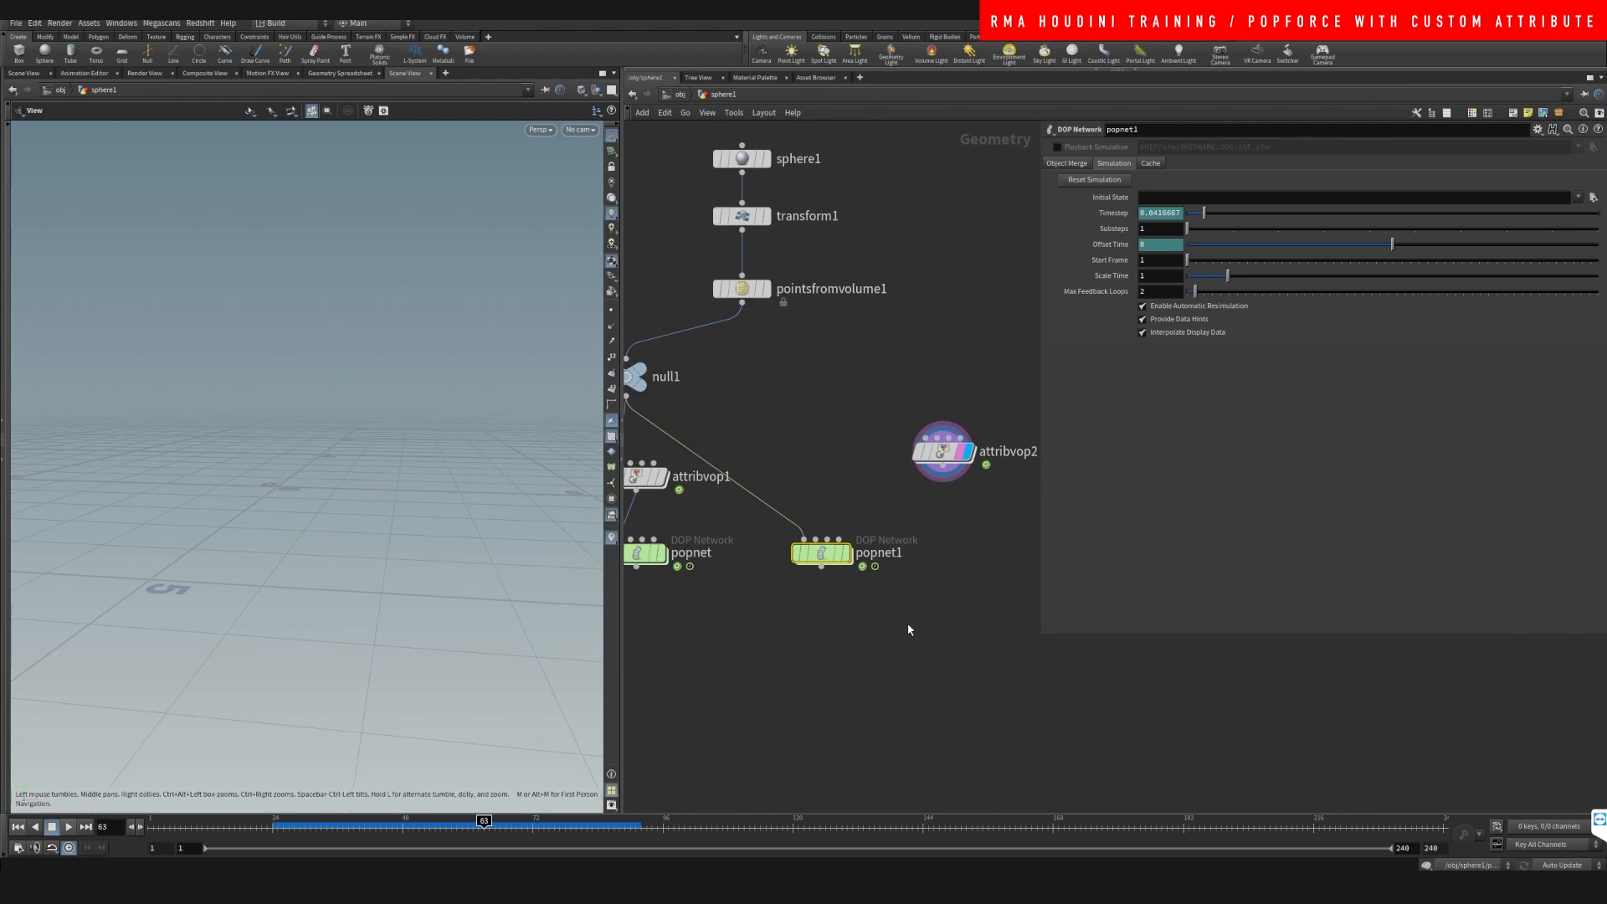